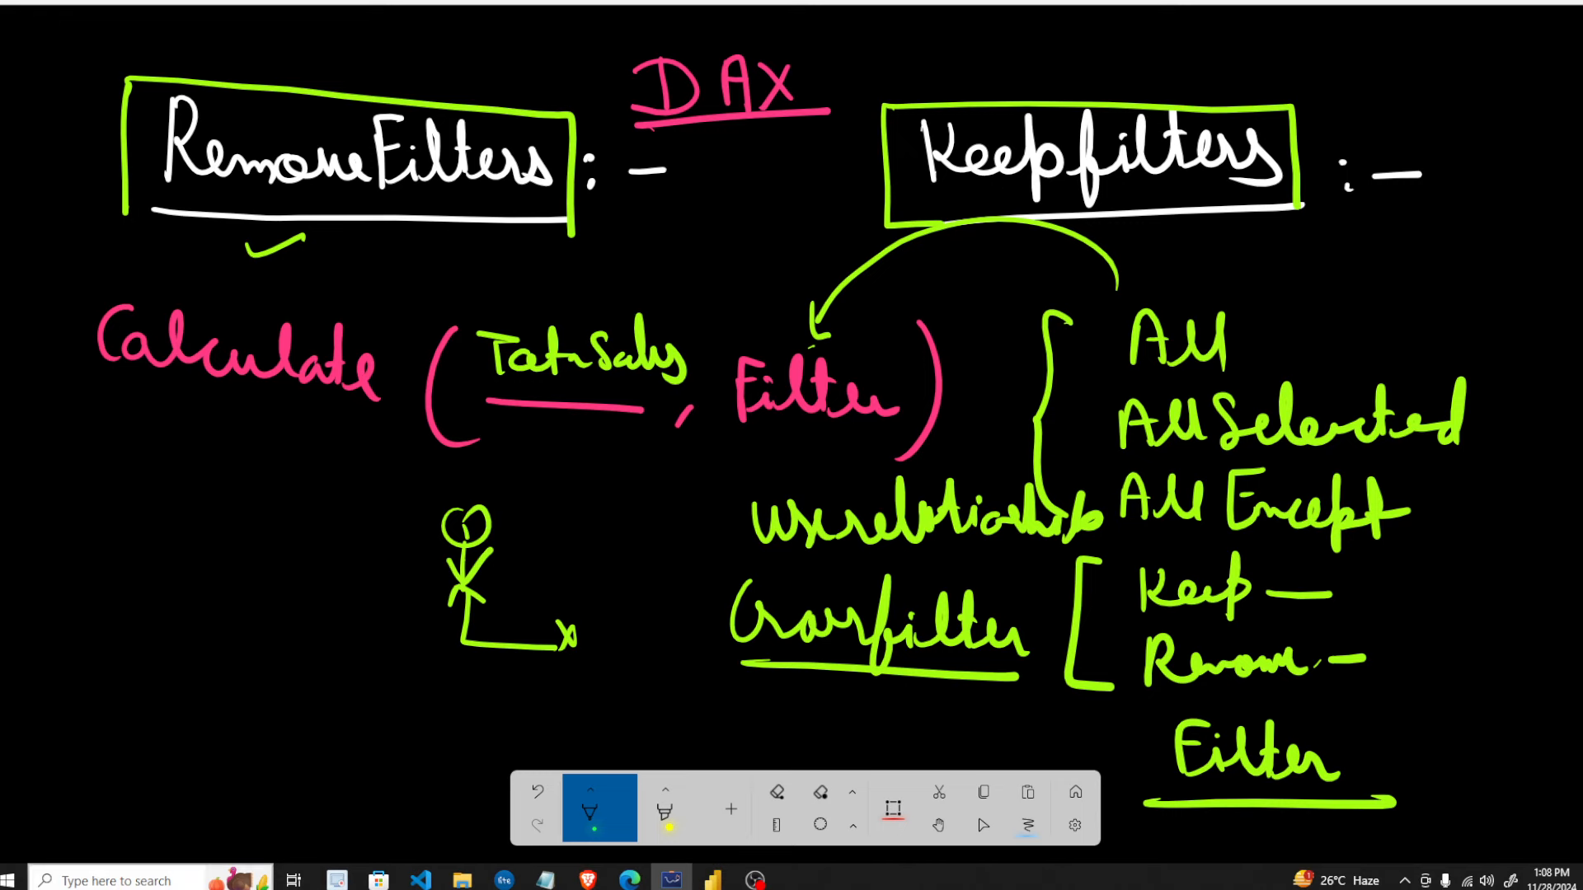
# - Switch to the TTT - Analysis report in Power BI Desktop and look at the table relationships in the data model
pyautogui.moveTo(729, 881)
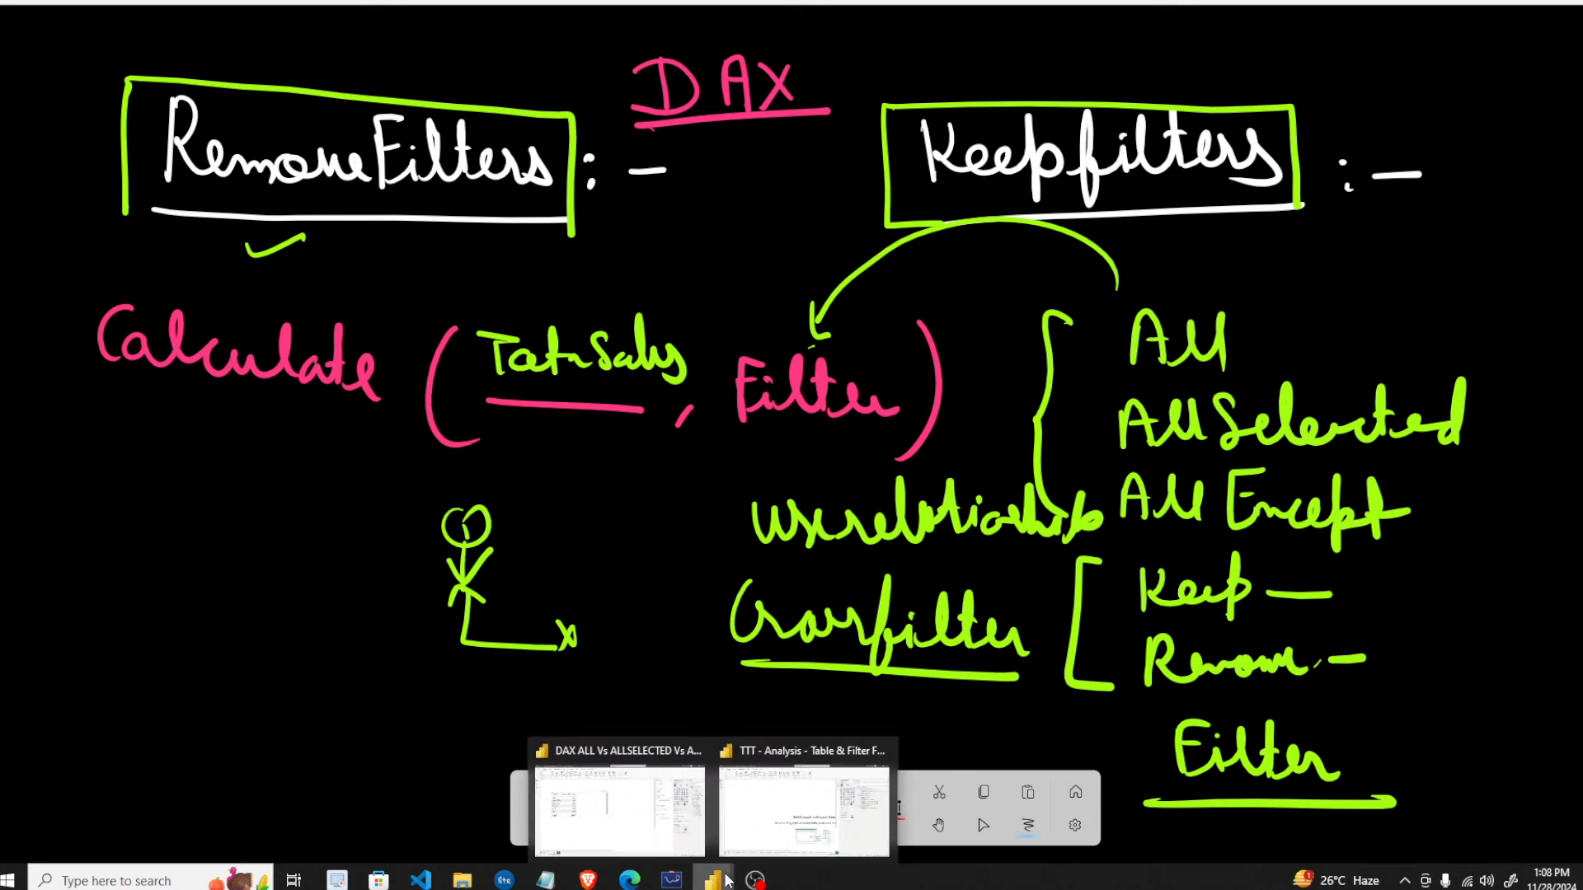
pyautogui.click(745, 831)
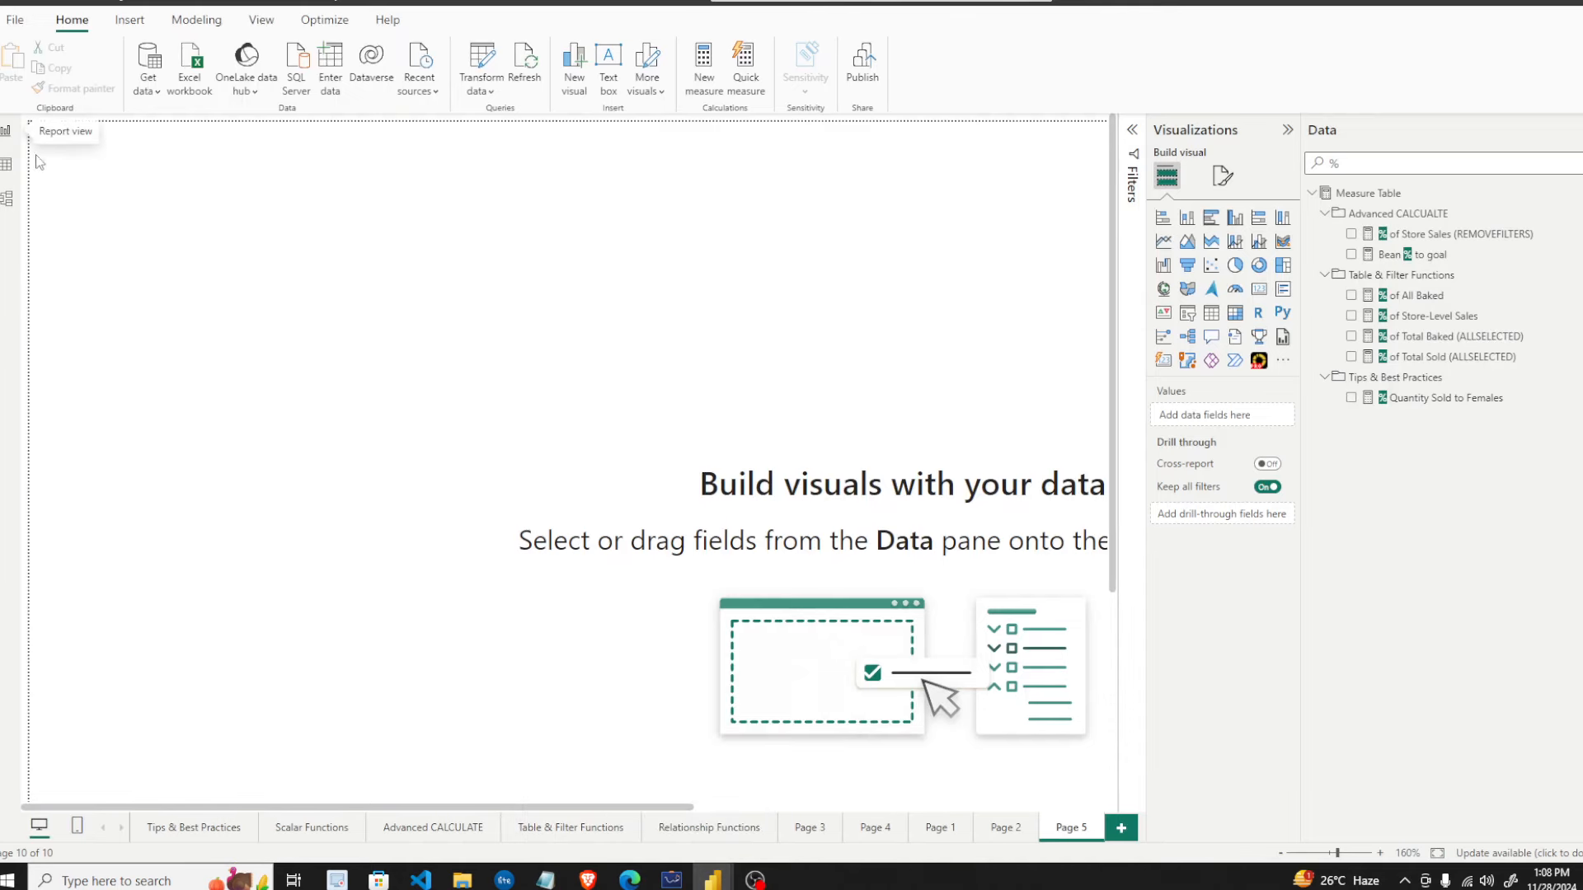
pyautogui.click(5, 164)
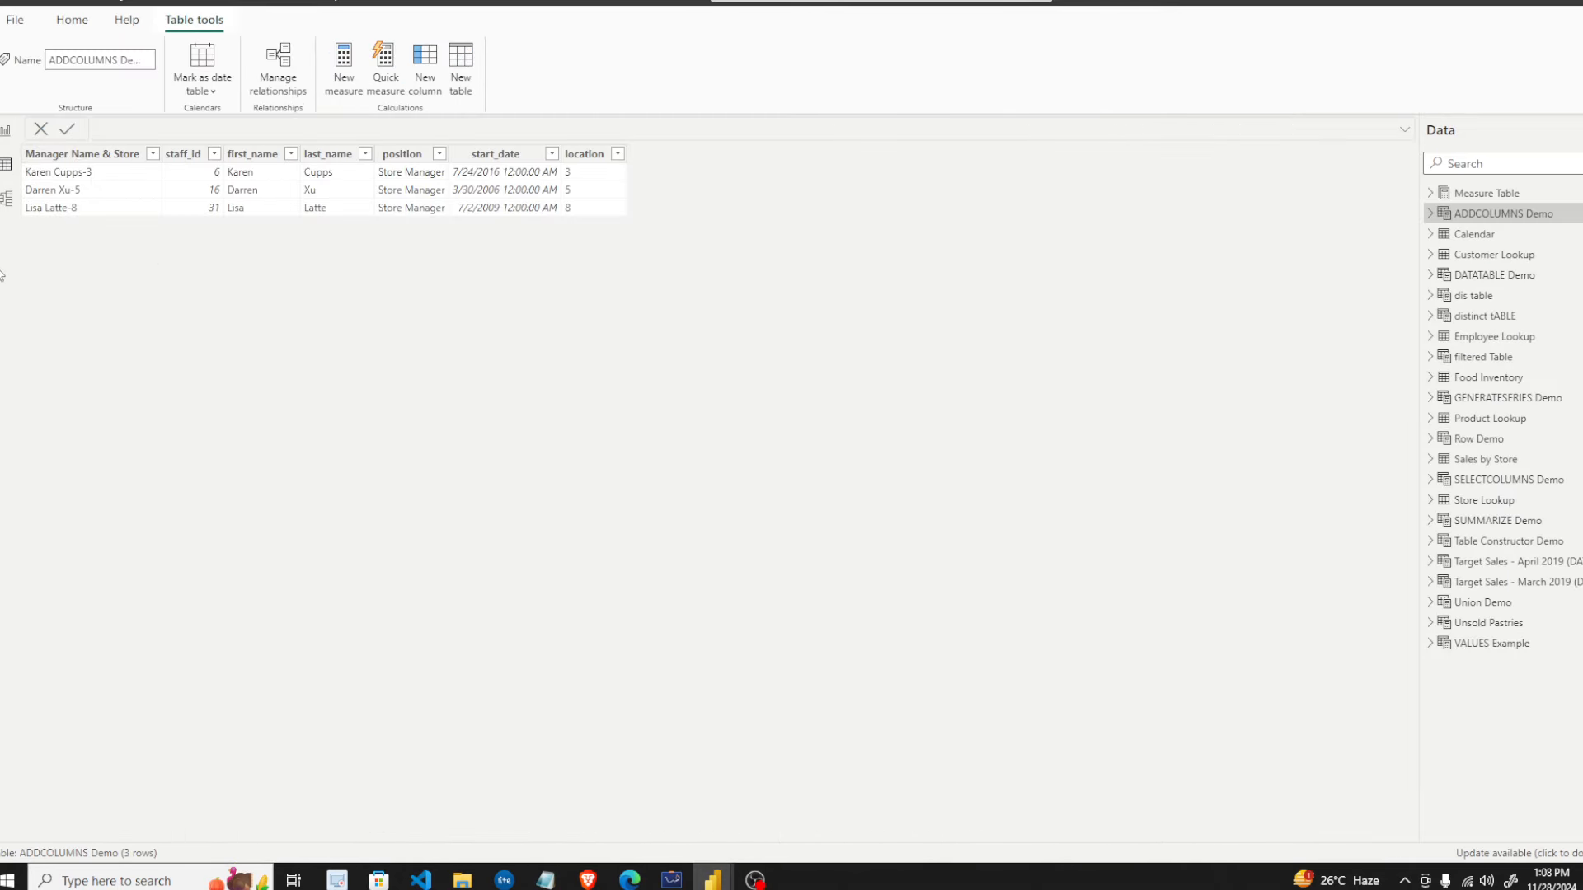
pyautogui.click(7, 199)
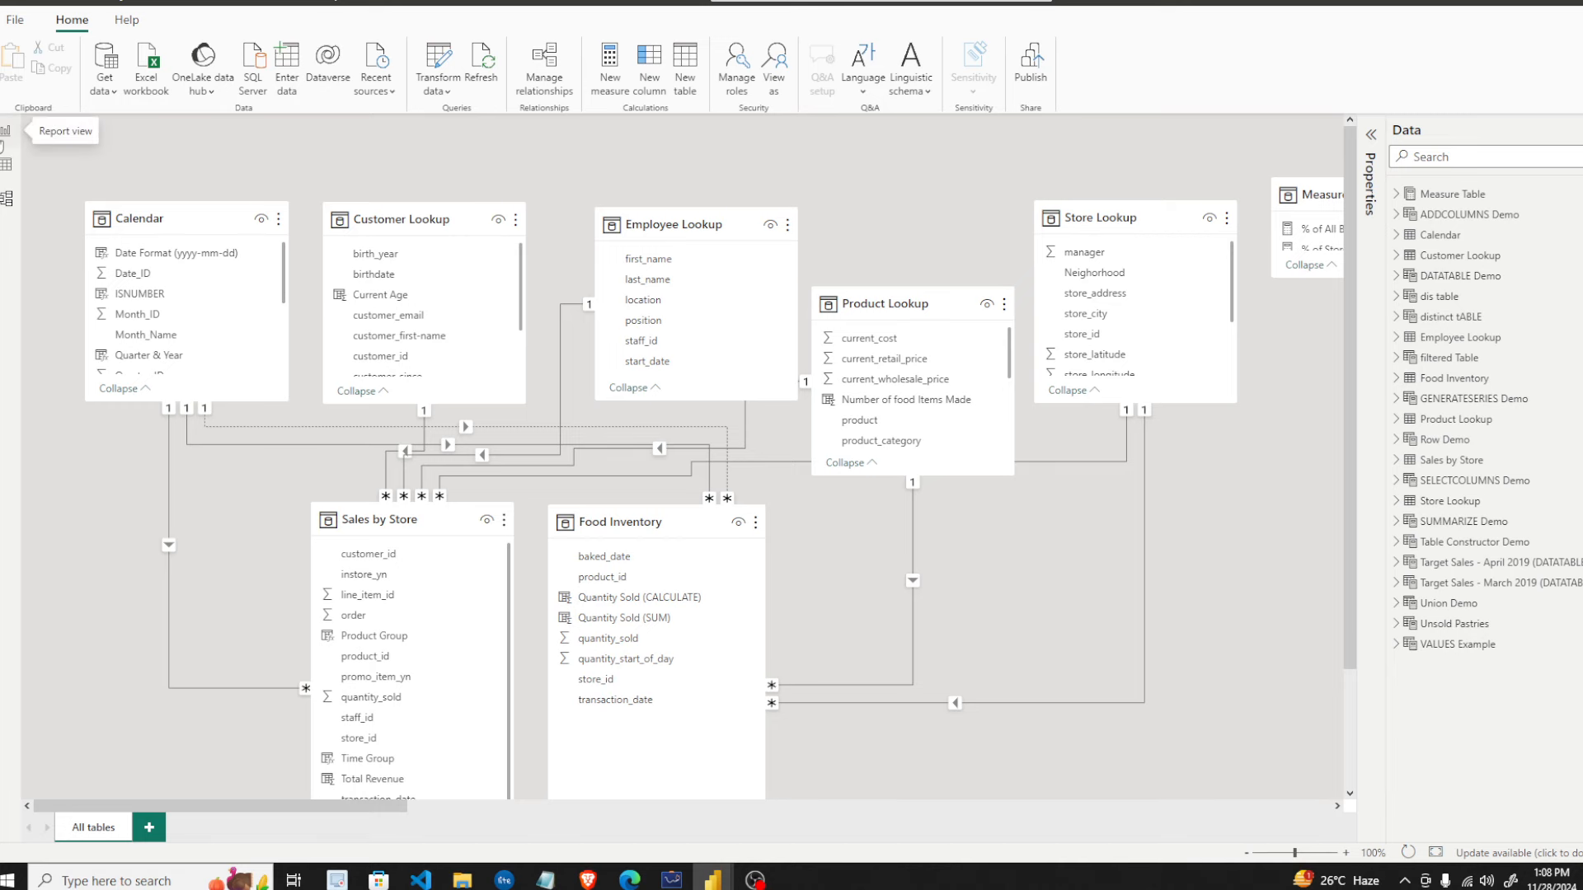
# - Return to the whiteboard and, with a blue pen, draw an arrow over the first Calculate argument and underline its Filter argument
pyautogui.click(672, 880)
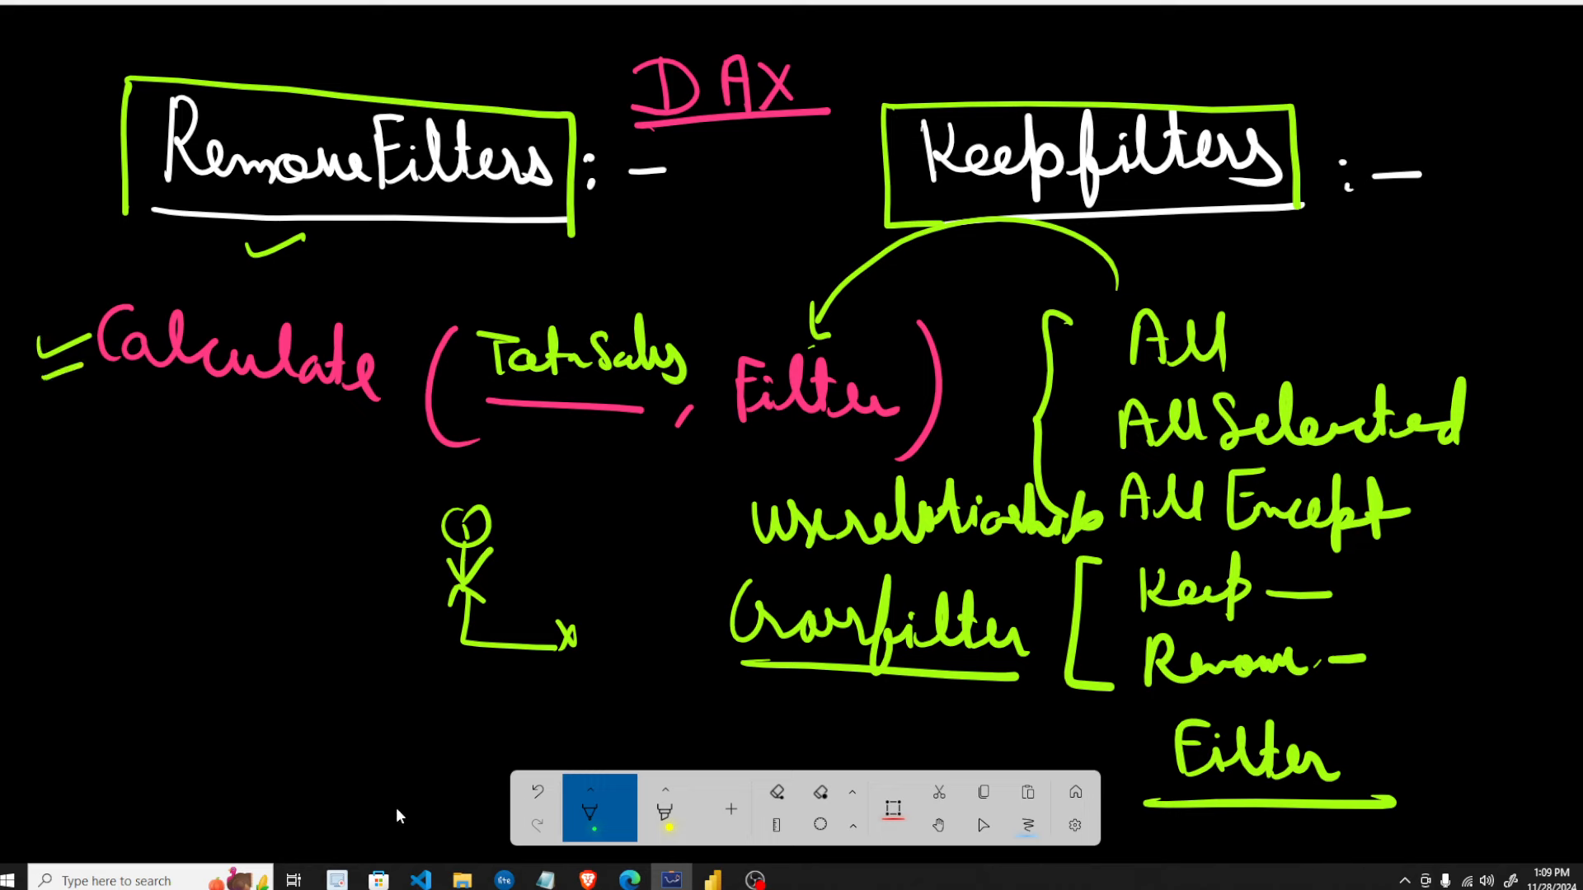
pyautogui.click(589, 793)
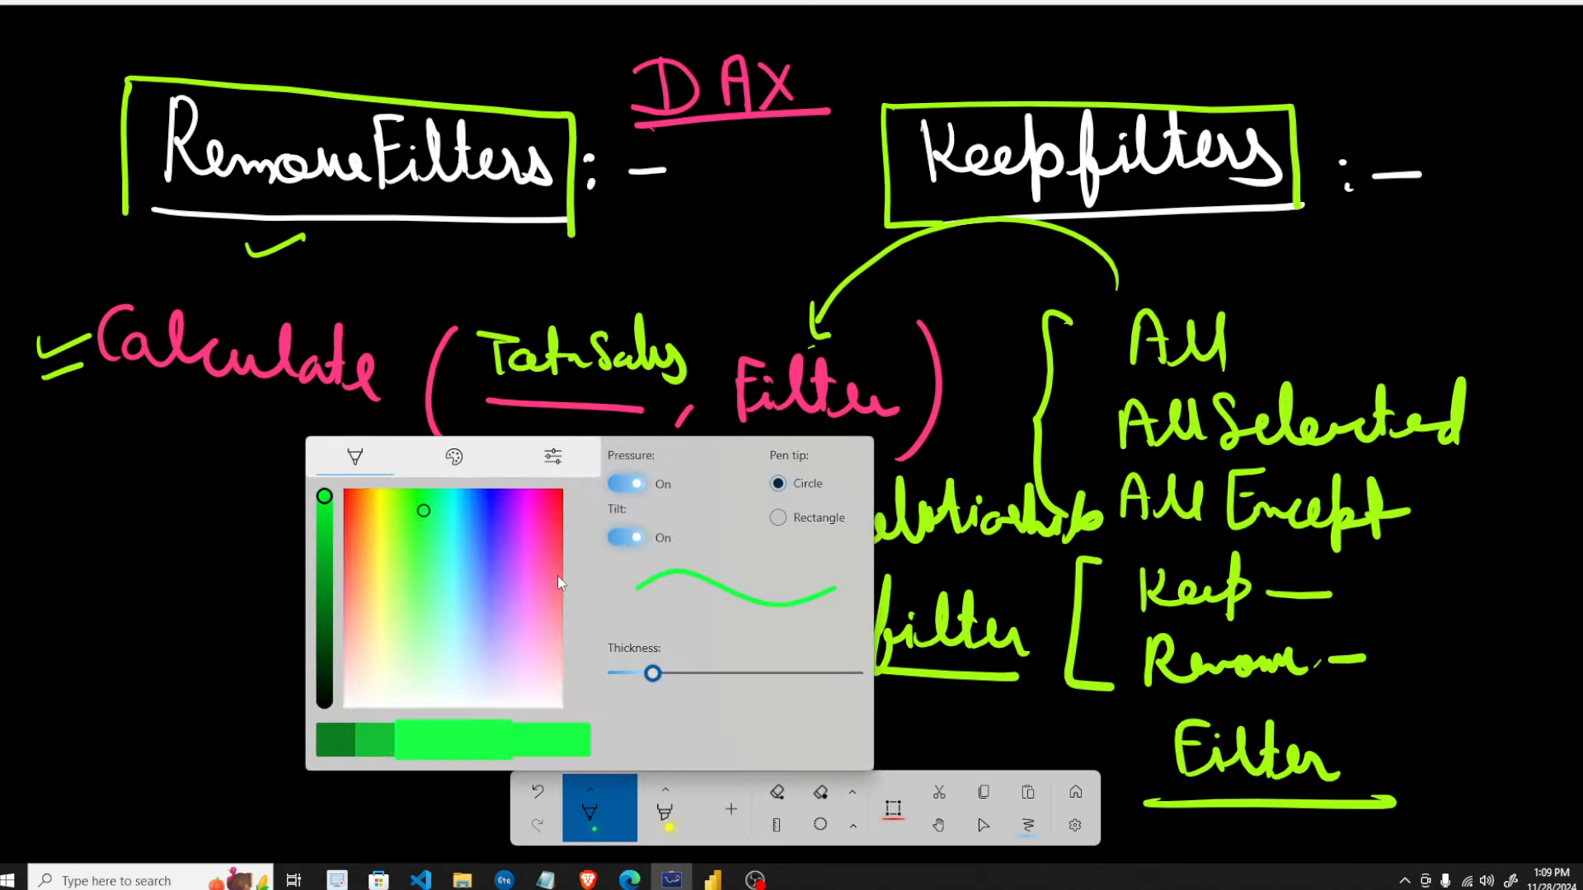
pyautogui.click(557, 576)
pyautogui.click(606, 252)
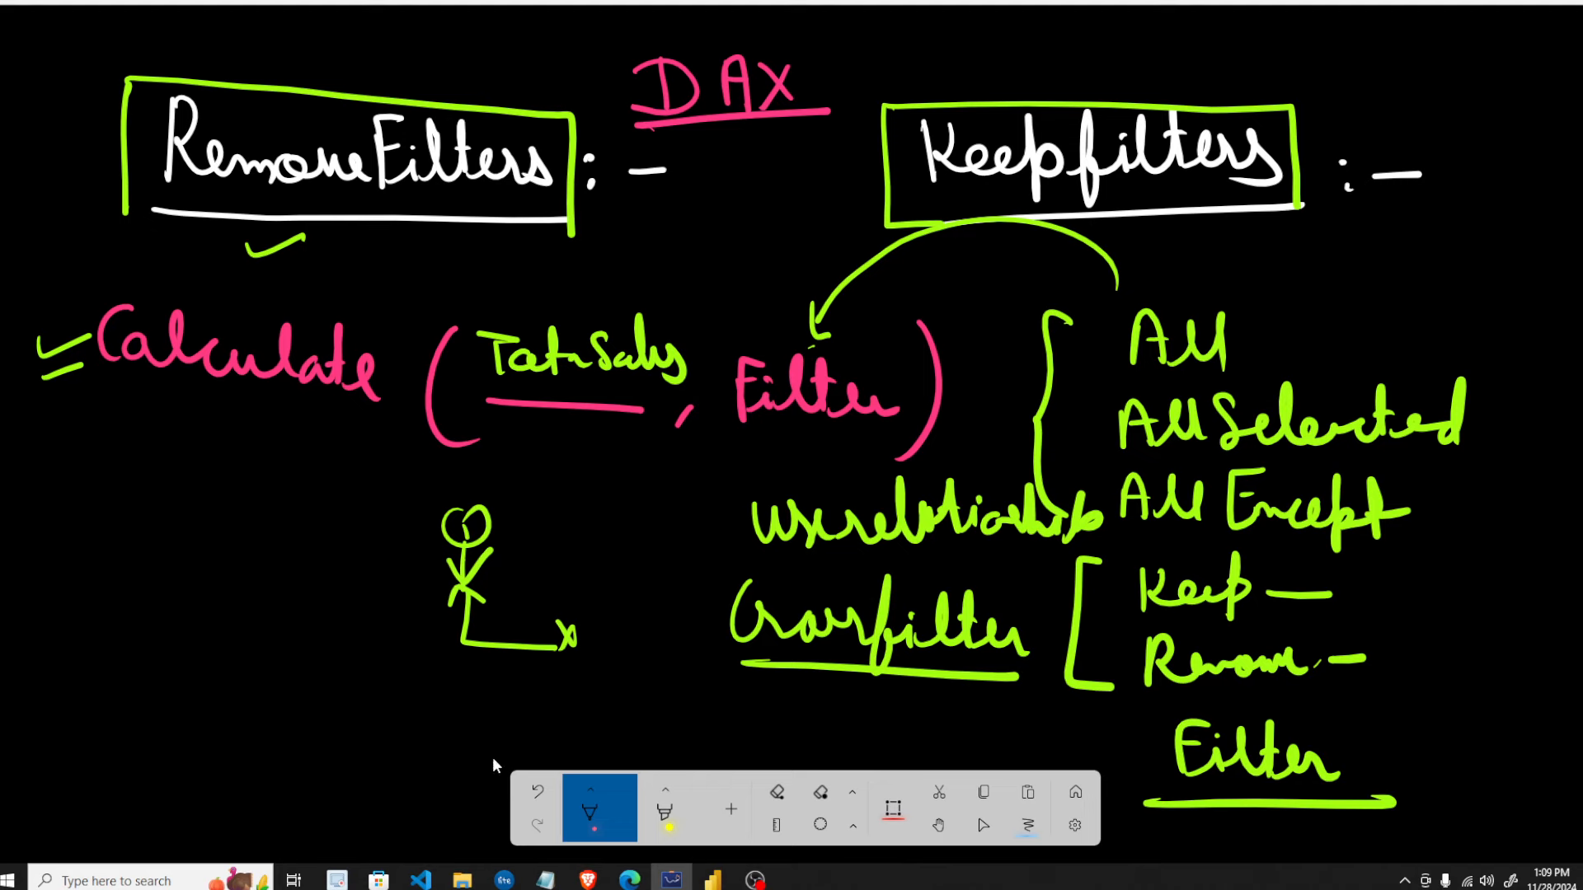
pyautogui.click(589, 799)
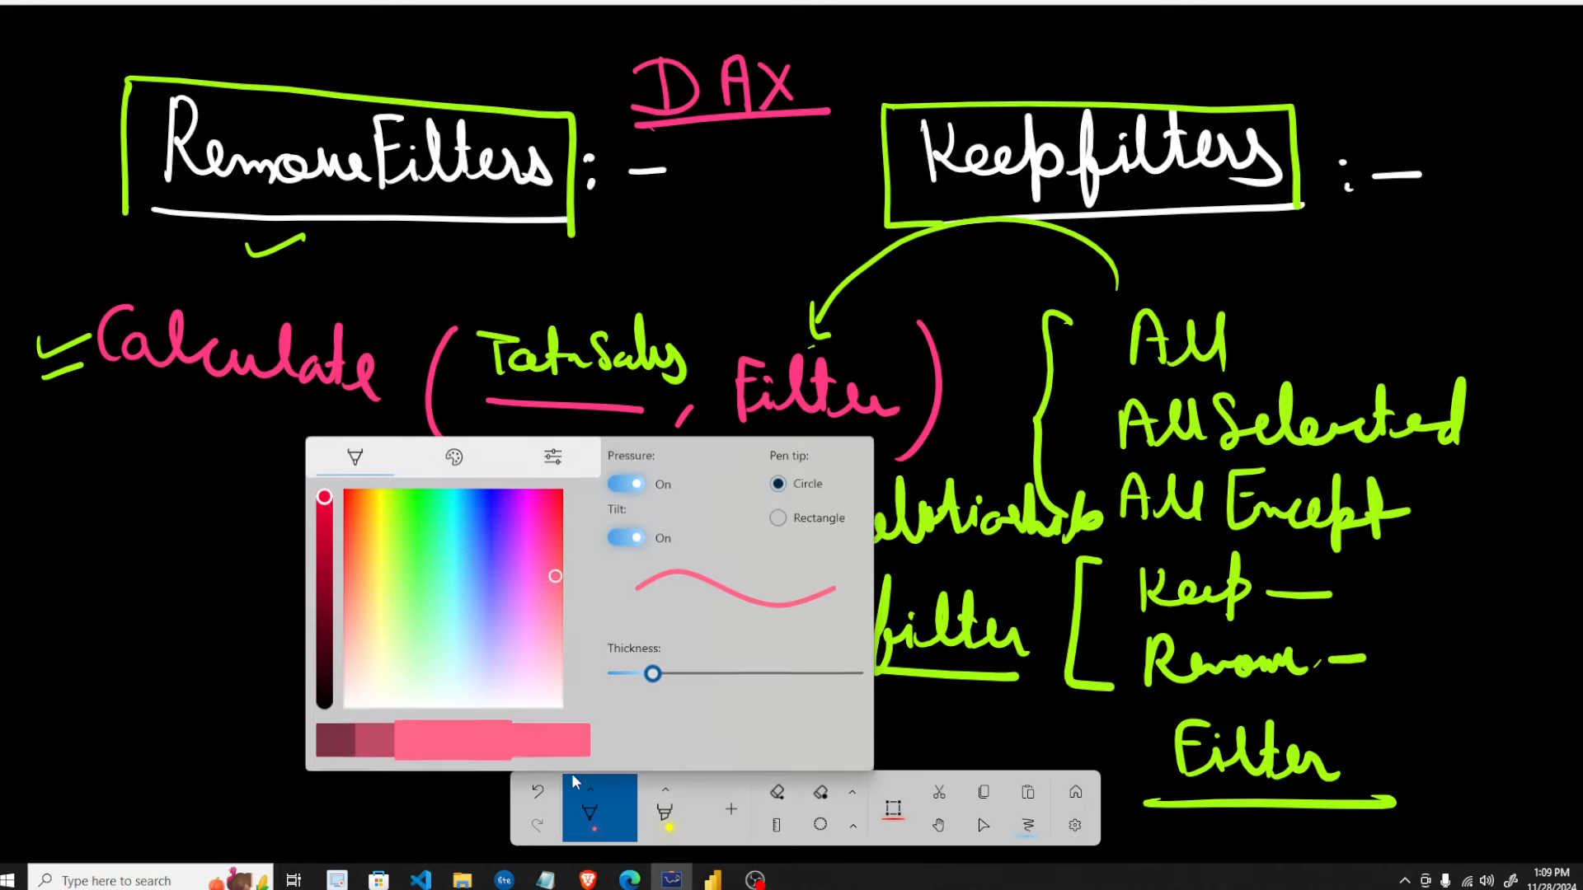
pyautogui.click(491, 536)
pyautogui.click(525, 299)
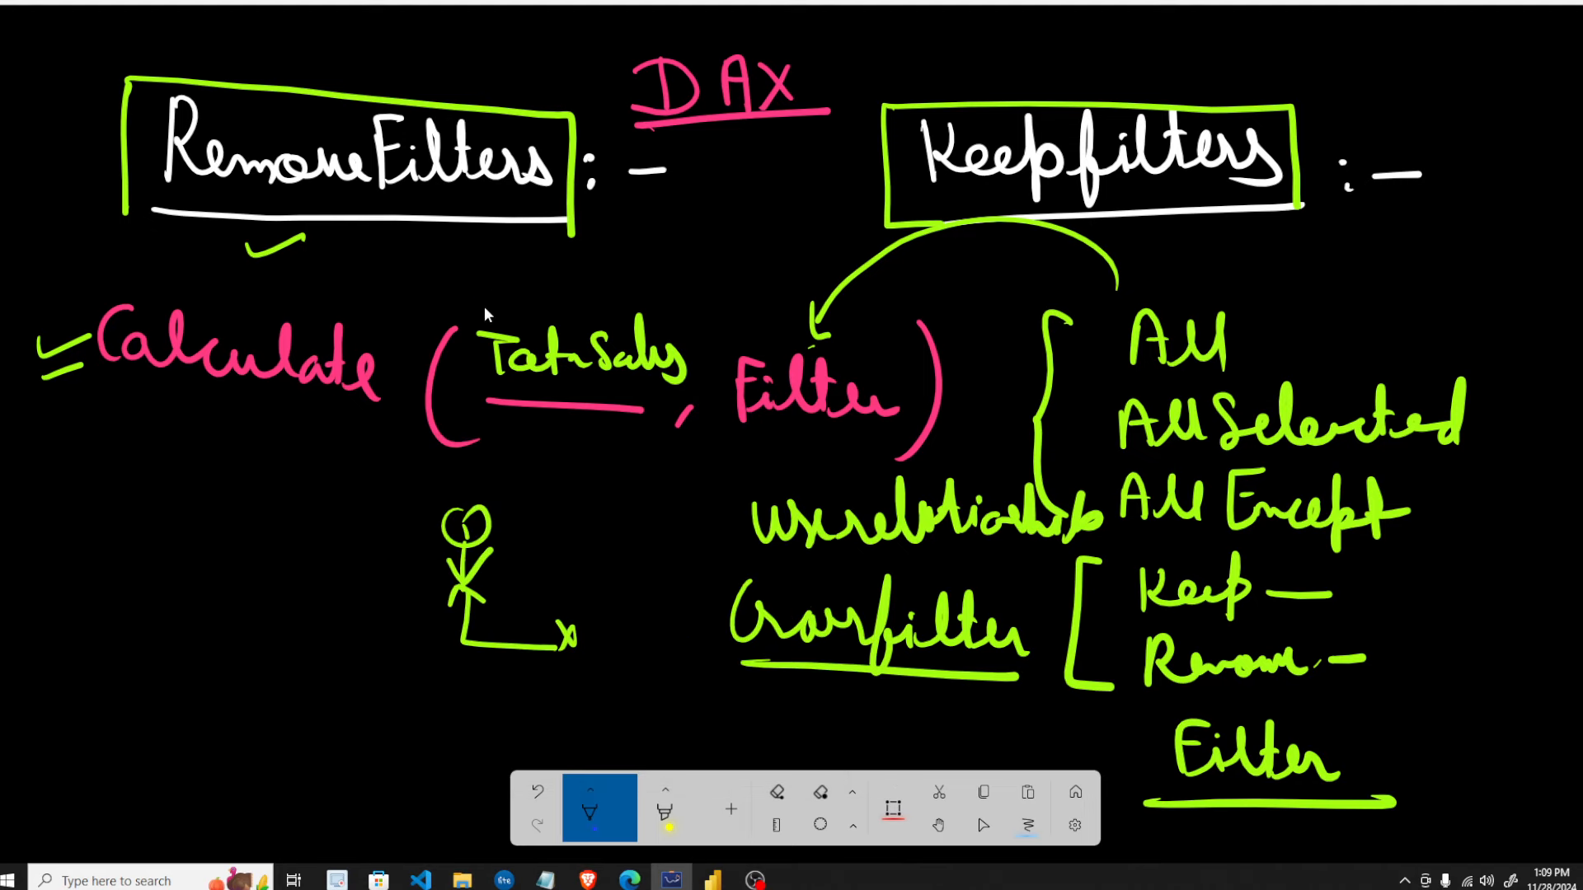
pyautogui.moveTo(483, 306)
pyautogui.mouseDown()
pyautogui.moveTo(650, 280)
pyautogui.moveTo(692, 302)
pyautogui.mouseUp()
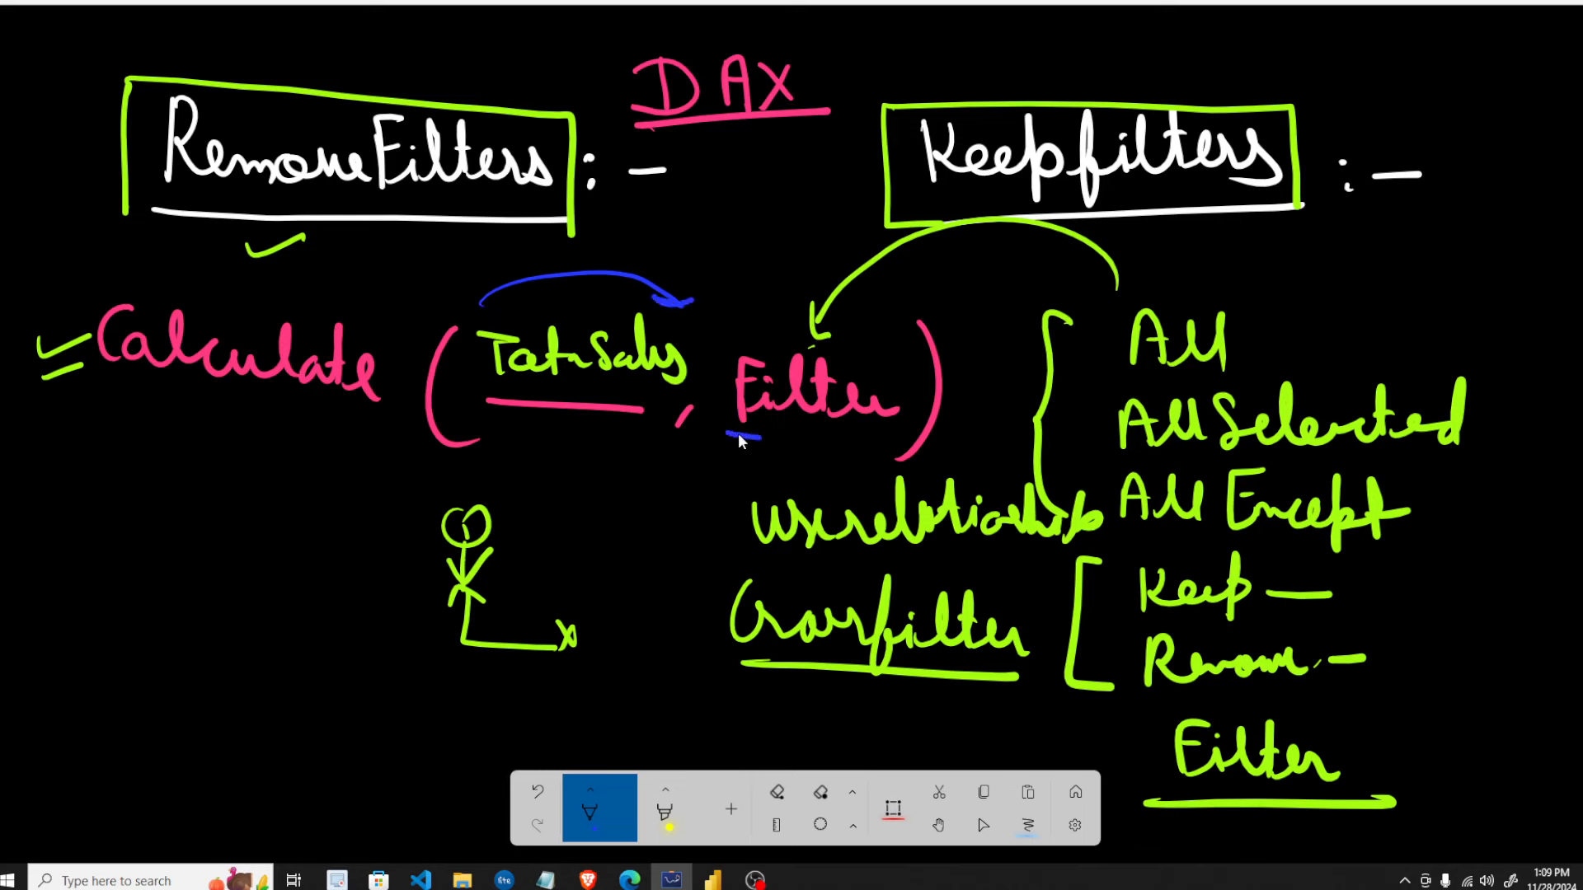
pyautogui.moveTo(739, 439); pyautogui.dragTo(911, 449)
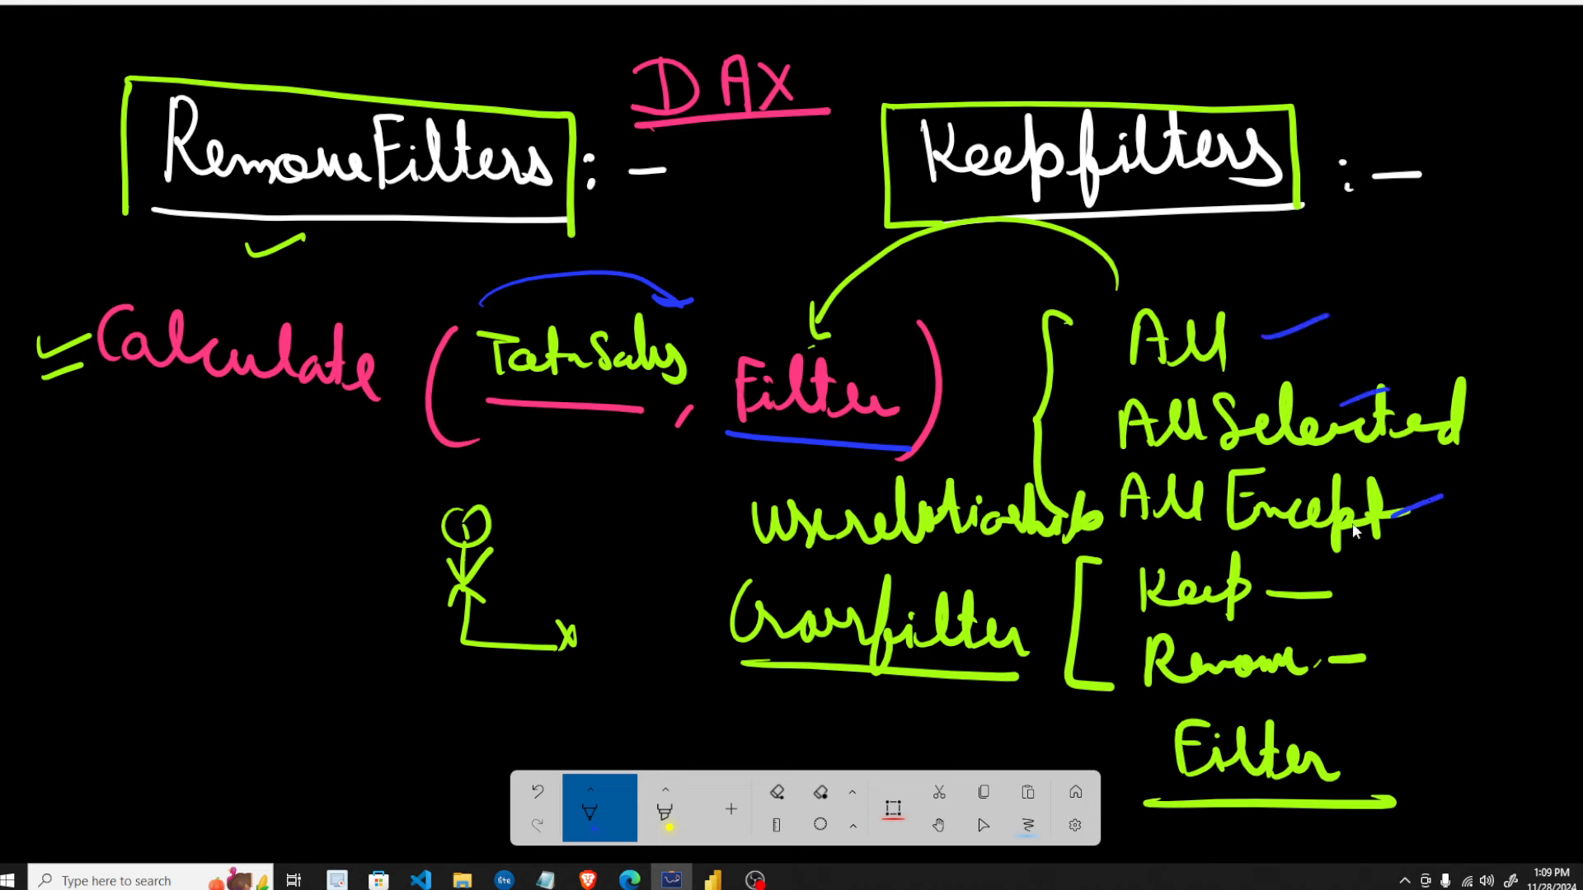
# - Tick off the Keep, Remove and Filter entries in the function list with blue strokes
pyautogui.moveTo(1237, 595); pyautogui.dragTo(1316, 560)
pyautogui.moveTo(1295, 699); pyautogui.dragTo(1394, 653)
pyautogui.click(1359, 773)
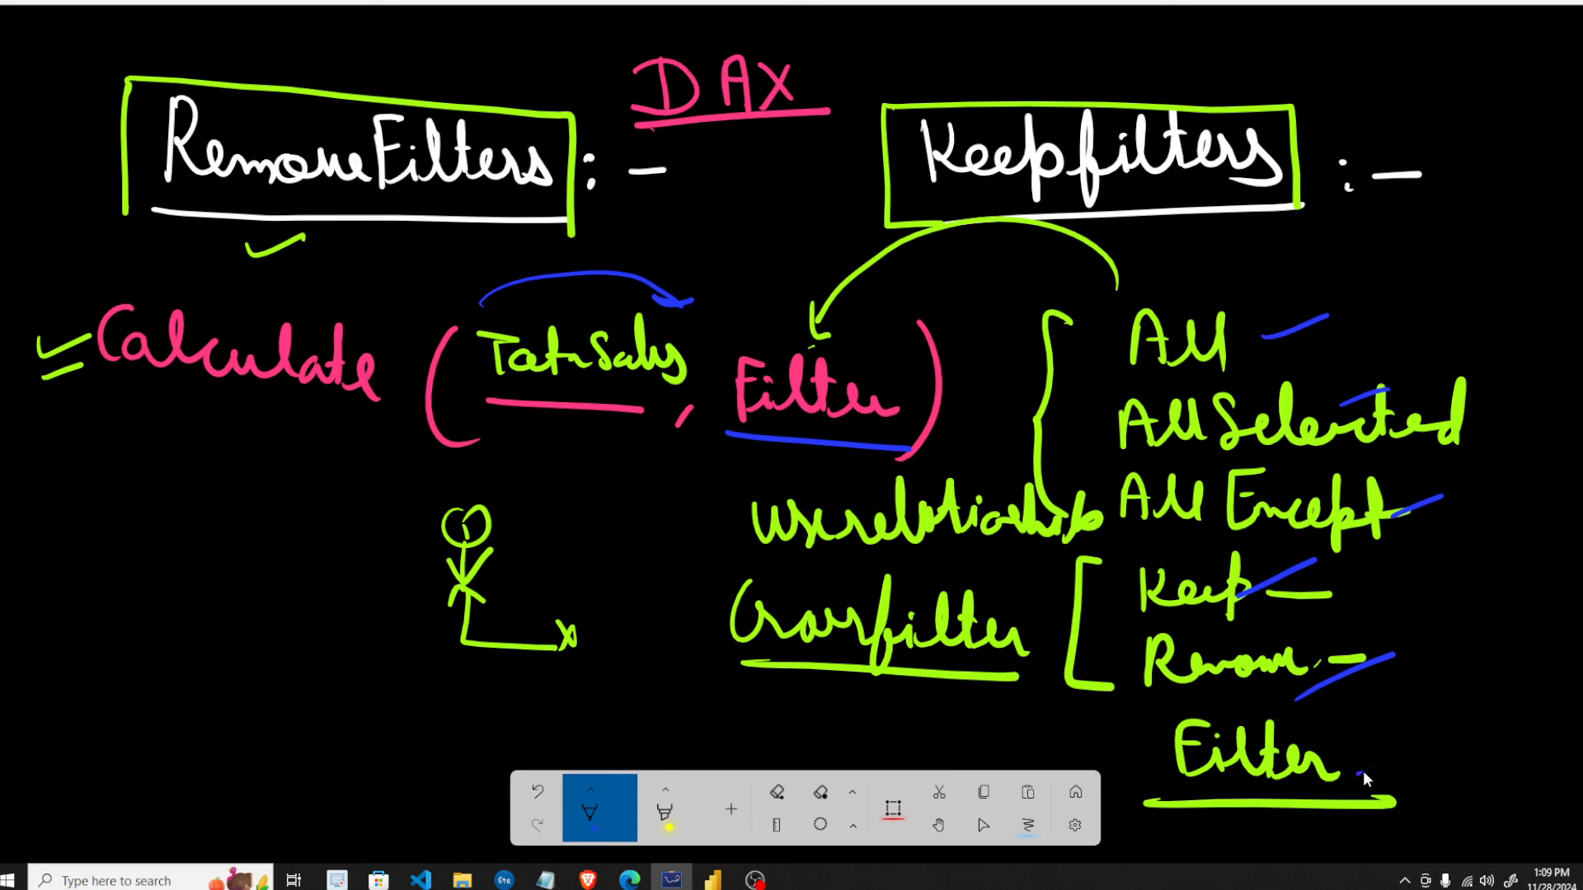
pyautogui.moveTo(1363, 770); pyautogui.dragTo(1451, 742)
# - Circle Crossfilter, Userelationship and the middle of the stick figure in blue, and draw an arrow towards Userelationship
pyautogui.moveTo(725, 569)
pyautogui.mouseDown()
pyautogui.moveTo(692, 693)
pyautogui.moveTo(1035, 643)
pyautogui.moveTo(738, 566)
pyautogui.mouseUp()
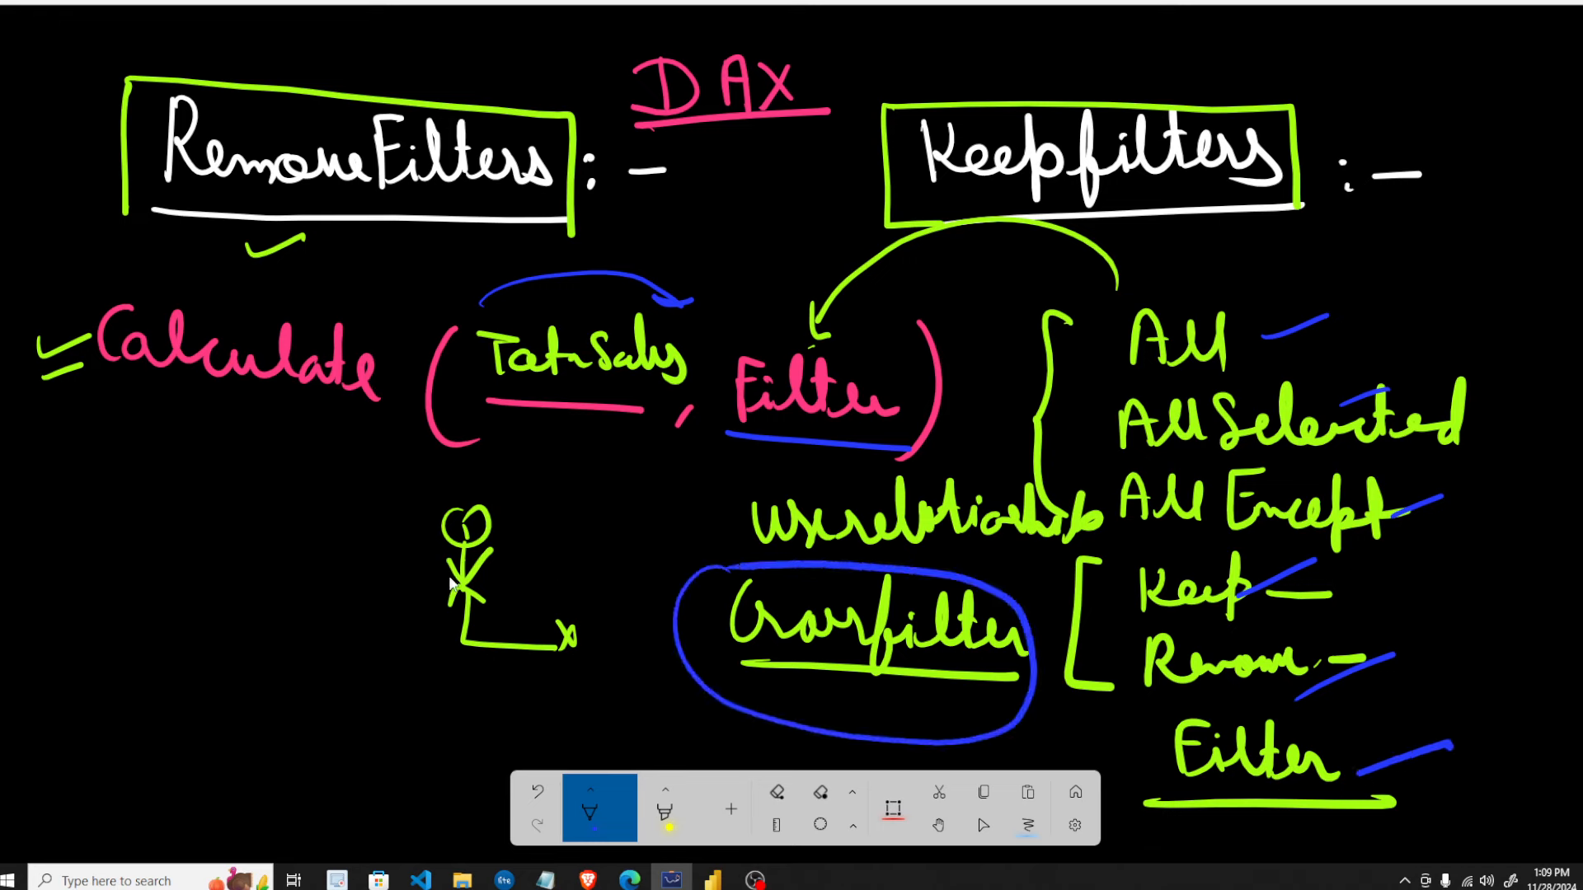
pyautogui.moveTo(450, 582)
pyautogui.mouseDown()
pyautogui.moveTo(433, 554)
pyautogui.moveTo(462, 544)
pyautogui.mouseUp()
pyautogui.moveTo(744, 497)
pyautogui.mouseDown()
pyautogui.moveTo(717, 535)
pyautogui.moveTo(1117, 546)
pyautogui.moveTo(890, 474)
pyautogui.moveTo(750, 493)
pyautogui.mouseUp()
pyautogui.moveTo(625, 487); pyautogui.dragTo(674, 524)
pyautogui.moveTo(659, 527); pyautogui.dragTo(672, 506)
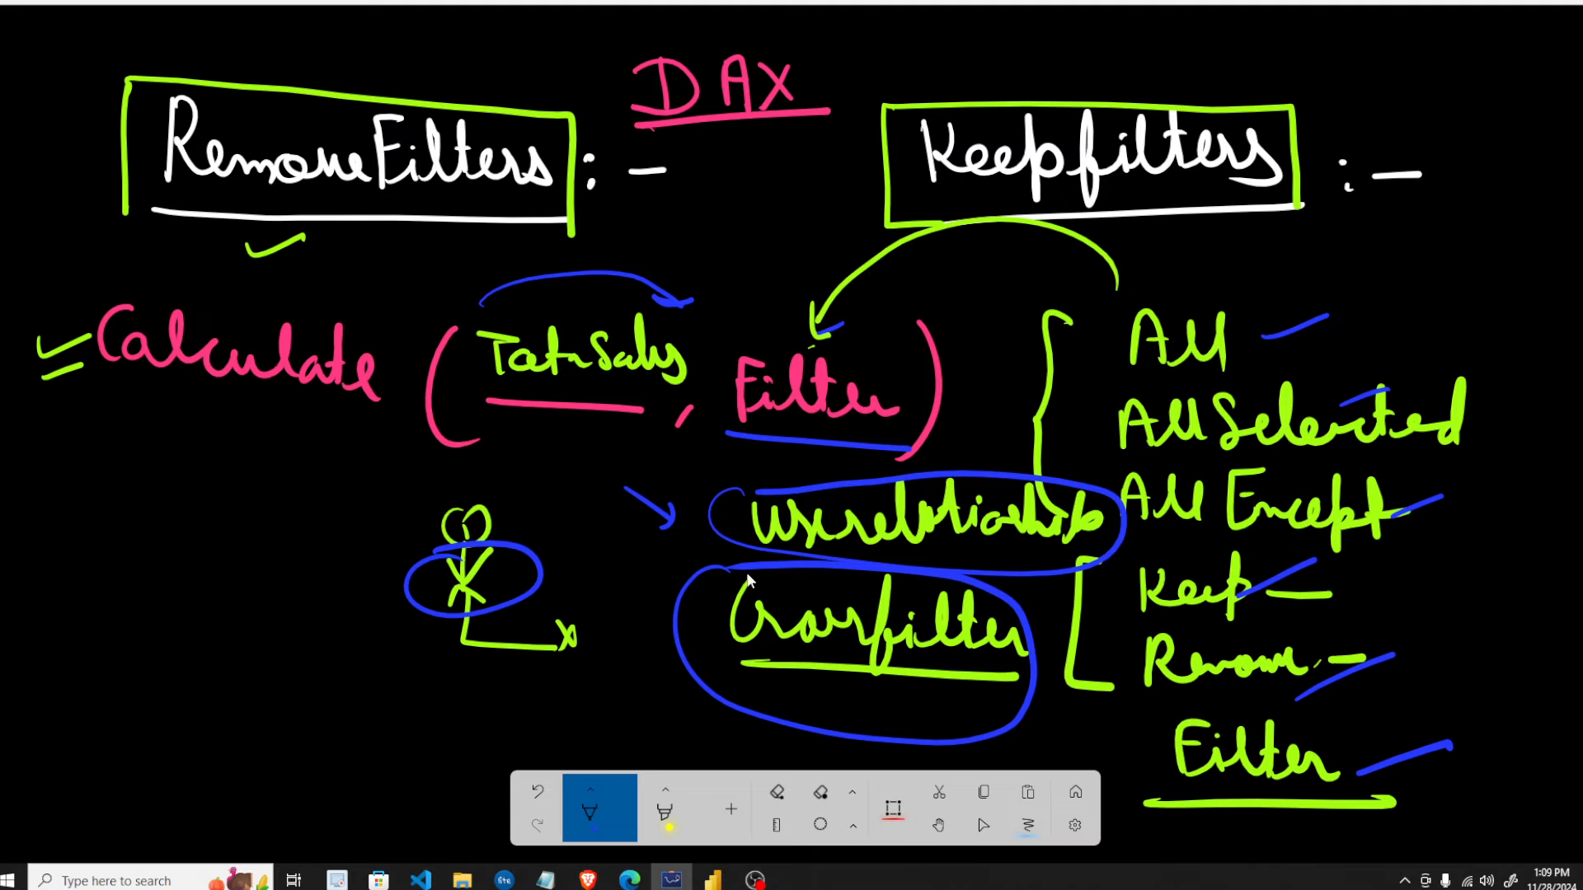
# - Handwrite the underlined heading "RemoveFilters:" in light pink on a blank area below the existing notes
pyautogui.scroll(-10, 748, 580)
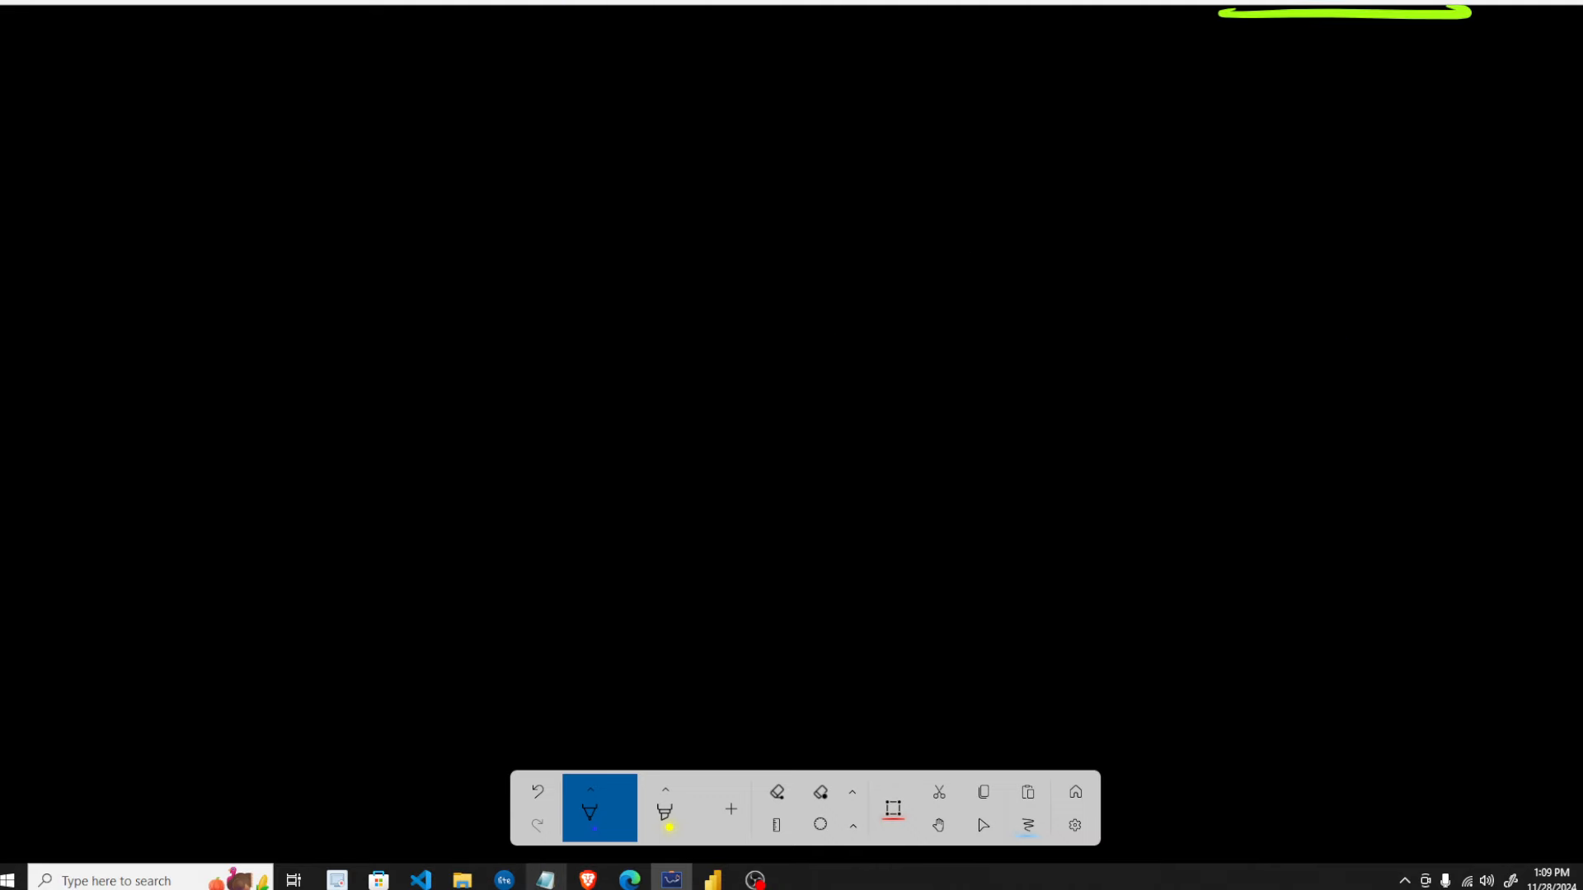
pyautogui.click(589, 808)
pyautogui.click(542, 665)
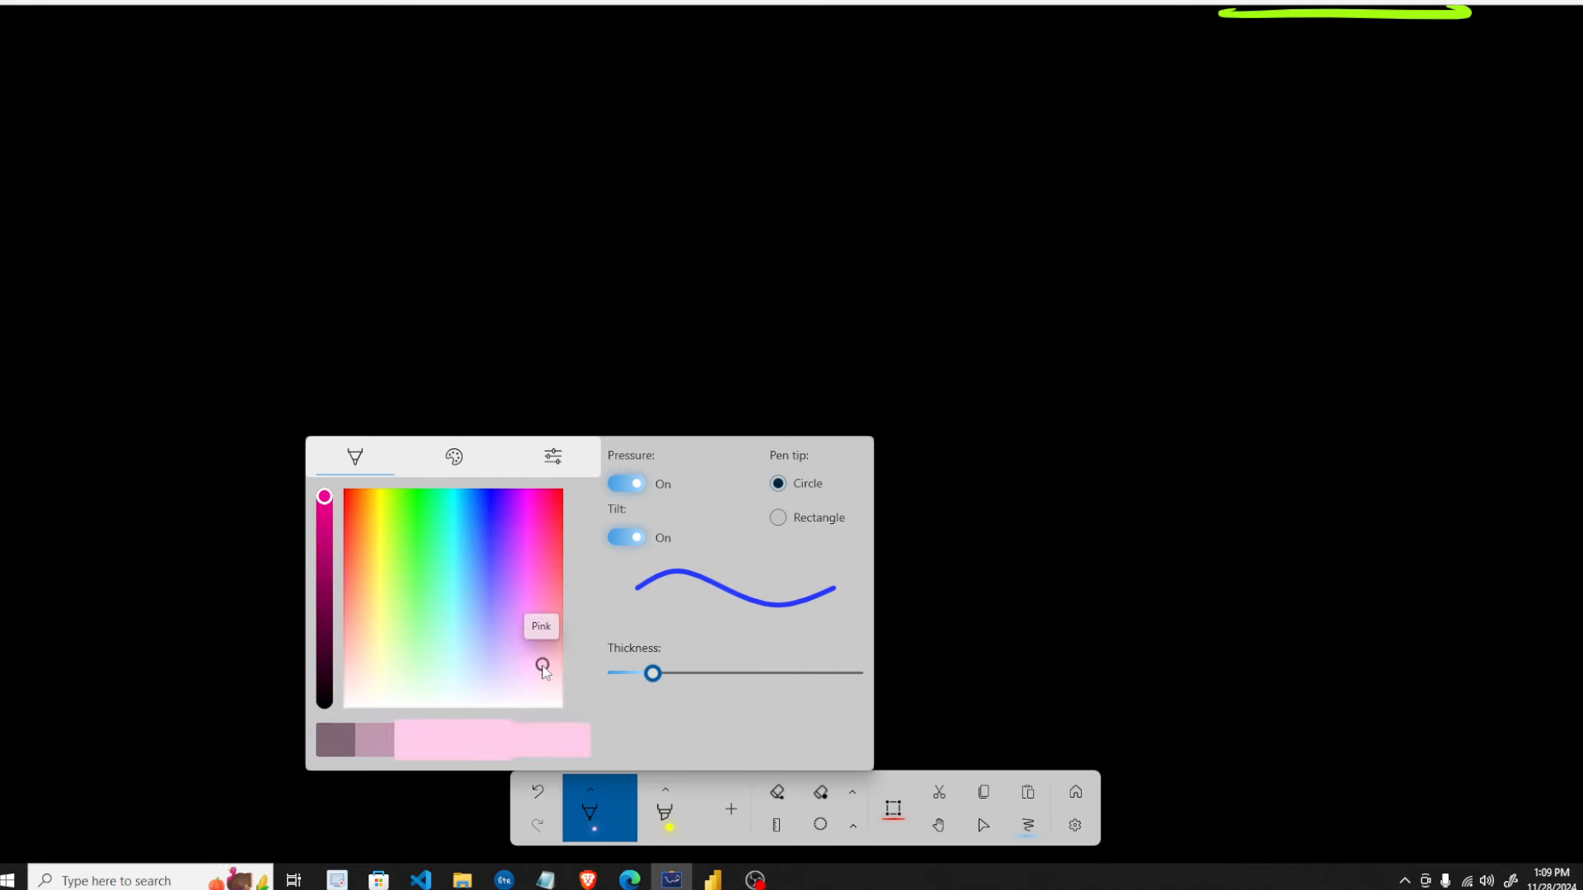
pyautogui.click(646, 111)
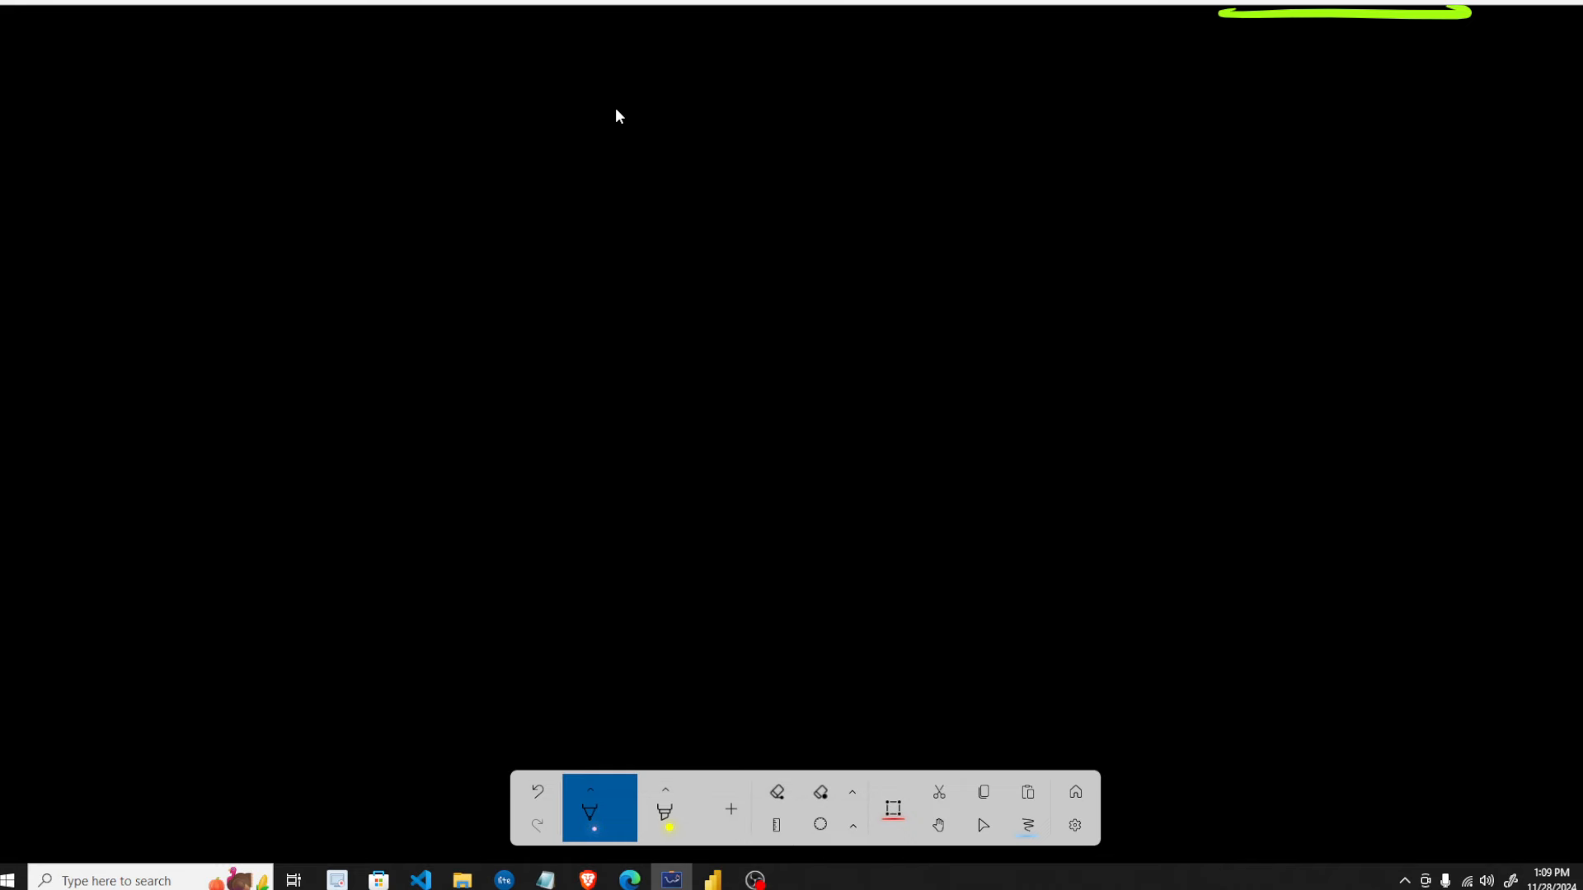
pyautogui.moveTo(98, 49)
pyautogui.mouseDown()
pyautogui.moveTo(101, 128)
pyautogui.moveTo(243, 98)
pyautogui.moveTo(314, 103)
pyautogui.moveTo(357, 132)
pyautogui.mouseUp()
pyautogui.moveTo(340, 75)
pyautogui.mouseDown()
pyautogui.moveTo(386, 131)
pyautogui.moveTo(518, 105)
pyautogui.moveTo(565, 145)
pyautogui.mouseUp()
pyautogui.moveTo(75, 151); pyautogui.dragTo(590, 162)
pyautogui.click(607, 111)
pyautogui.click(596, 132)
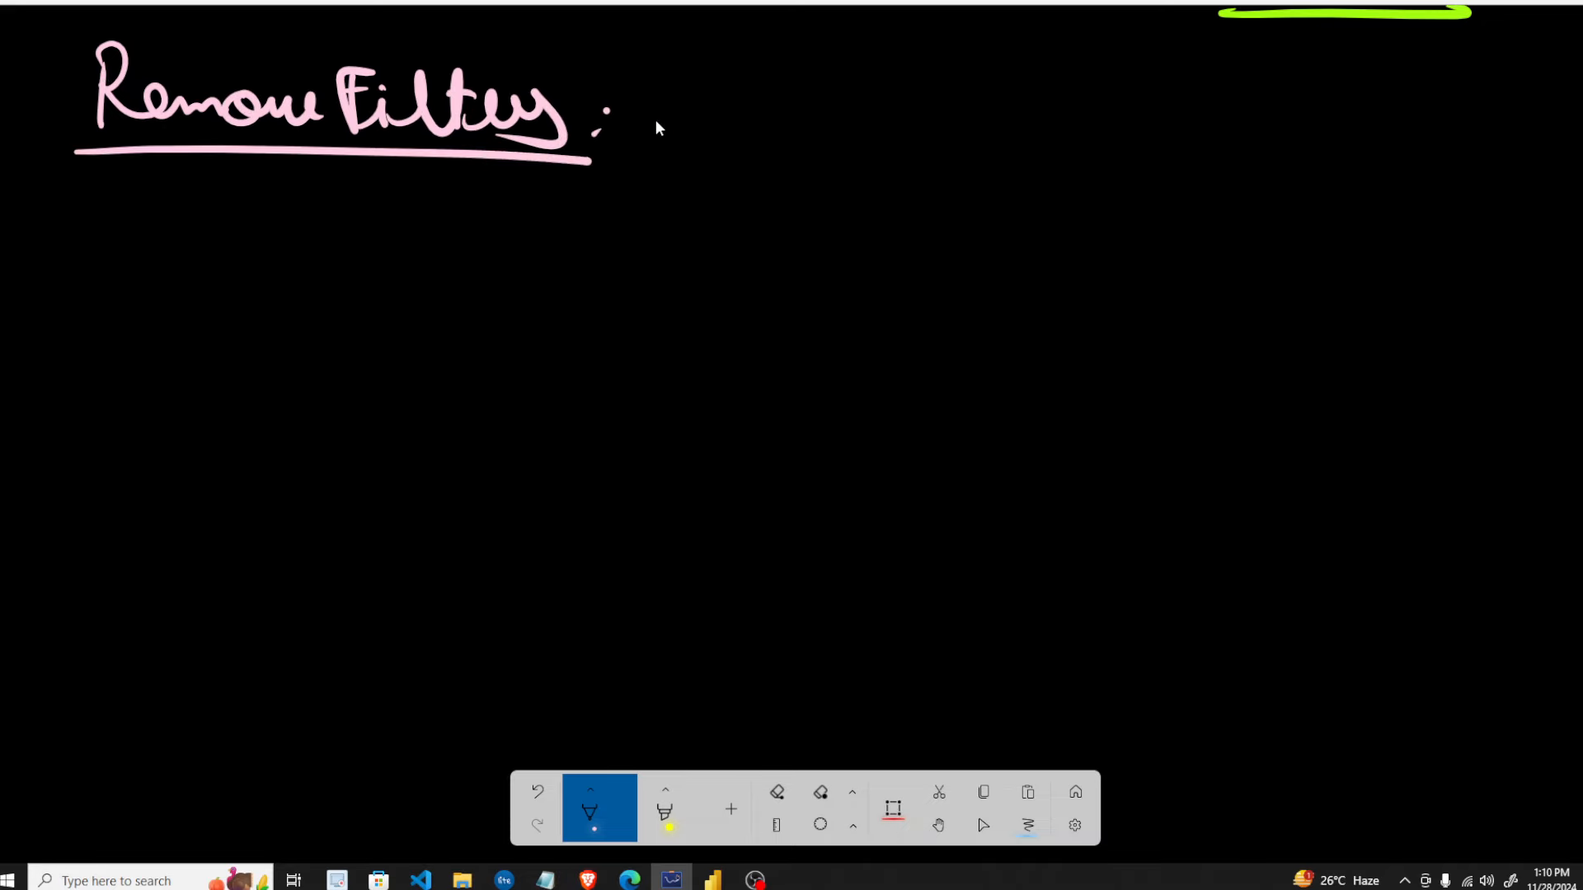
# - Write the definition "Clears Filters" after a dash beside the RemoveFilters heading and underline it
pyautogui.moveTo(717, 119); pyautogui.dragTo(663, 120)
pyautogui.moveTo(851, 92)
pyautogui.mouseDown()
pyautogui.moveTo(923, 132)
pyautogui.moveTo(981, 132)
pyautogui.moveTo(1035, 99)
pyautogui.moveTo(1051, 130)
pyautogui.mouseUp()
pyautogui.moveTo(1145, 87)
pyautogui.mouseDown()
pyautogui.moveTo(1147, 154)
pyautogui.moveTo(1178, 80)
pyautogui.mouseUp()
pyautogui.moveTo(1147, 111); pyautogui.dragTo(1408, 153)
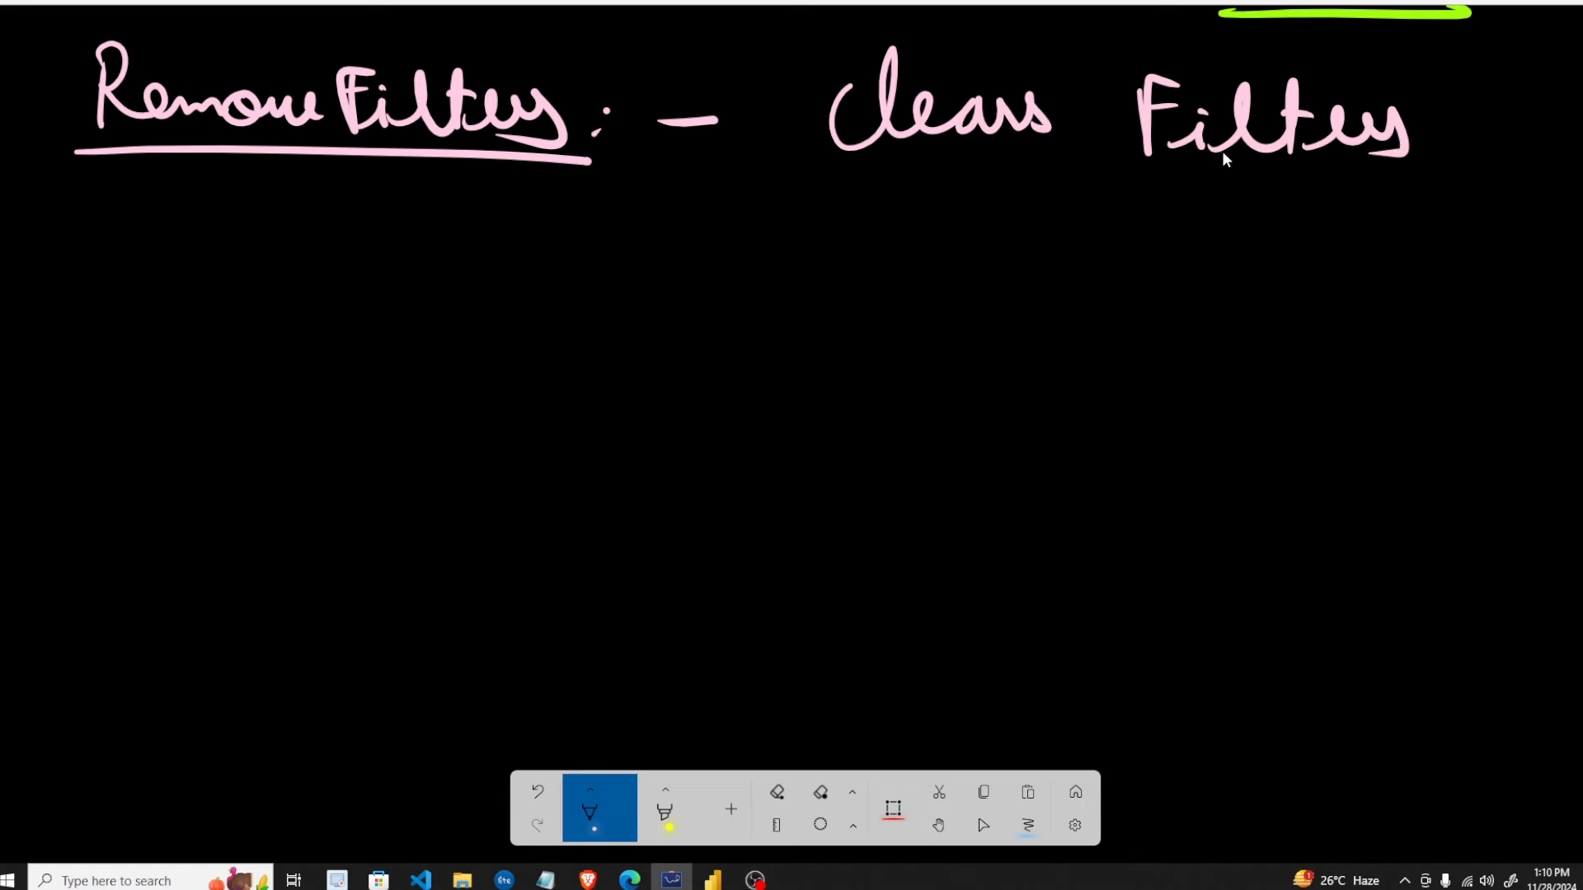
pyautogui.moveTo(937, 195); pyautogui.dragTo(1483, 197)
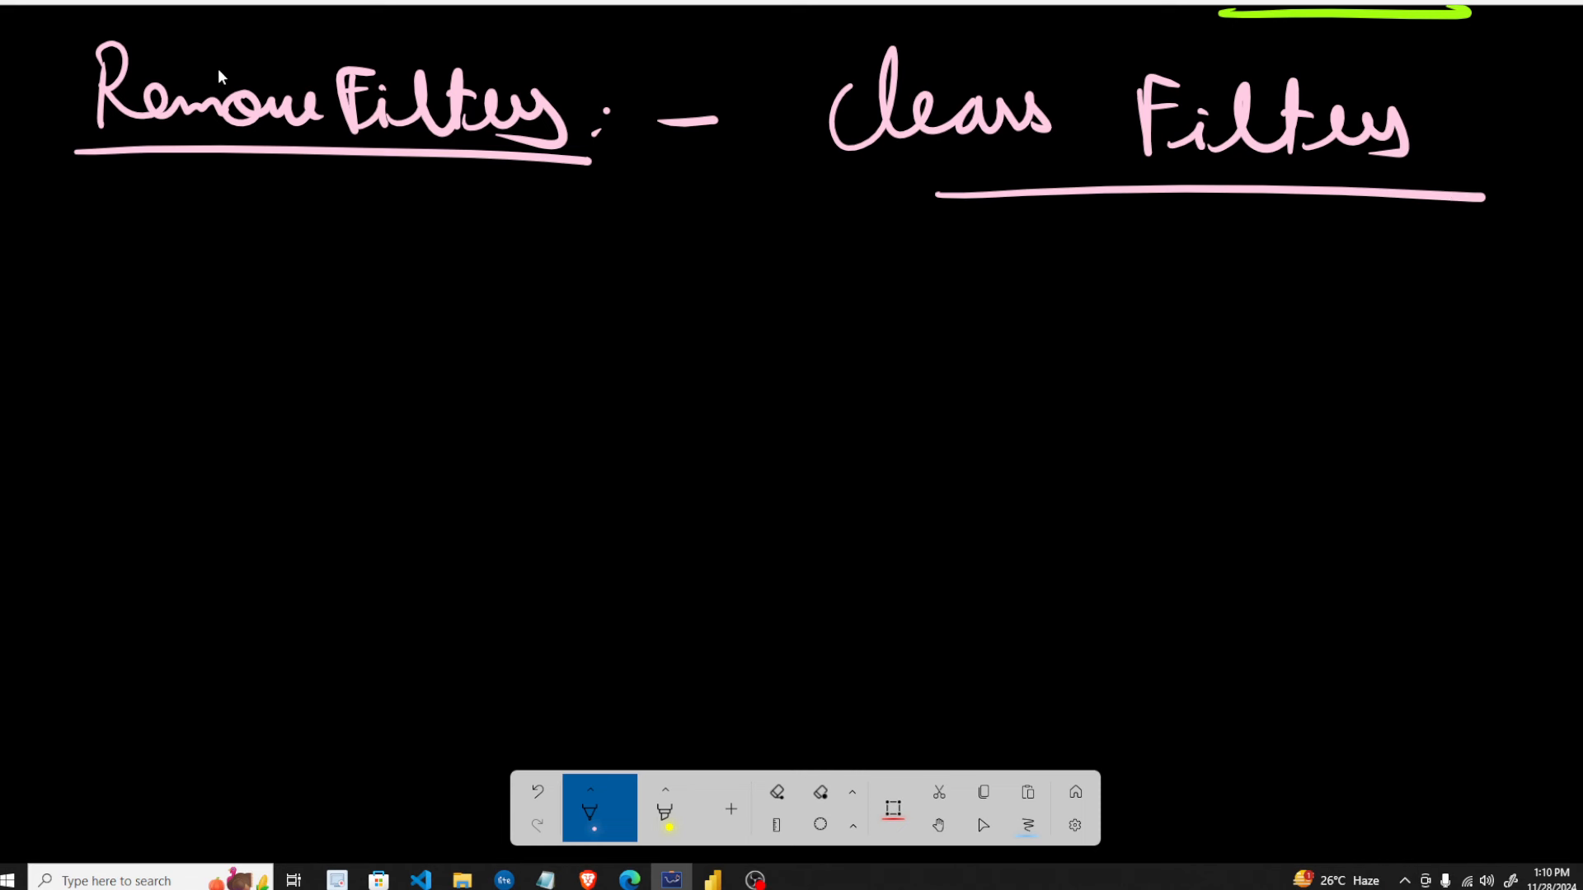
# - Write the RemoveFilters syntax "(table Name or Column Name, [ __ ])" beneath the heading
pyautogui.moveTo(165, 183); pyautogui.dragTo(181, 319)
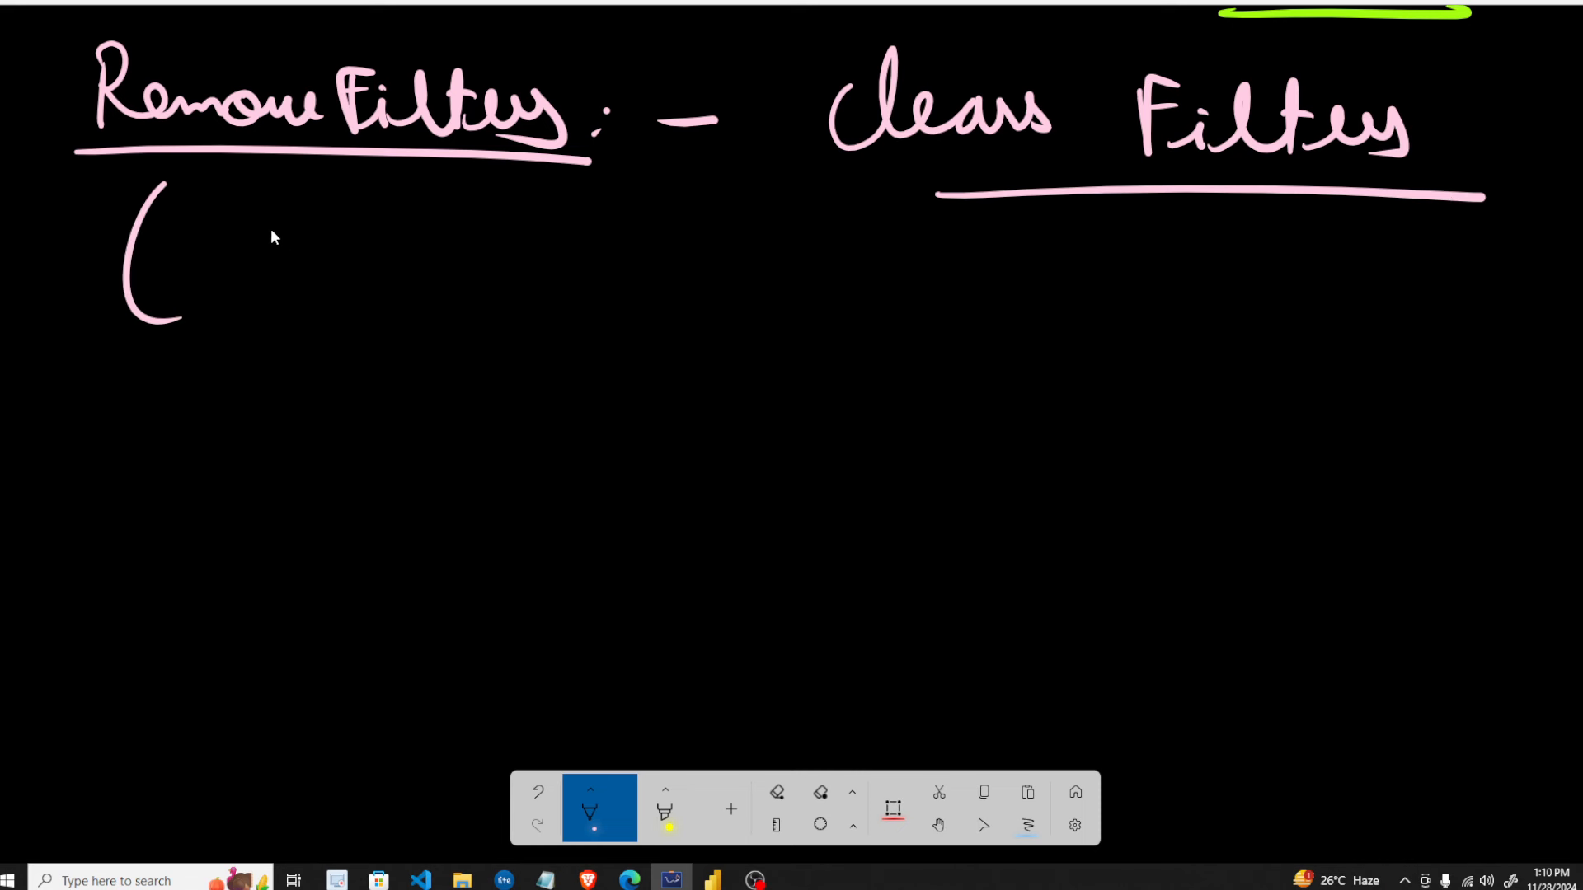
pyautogui.moveTo(308, 250)
pyautogui.mouseDown()
pyautogui.moveTo(418, 266)
pyautogui.moveTo(495, 239)
pyautogui.moveTo(615, 269)
pyautogui.moveTo(779, 279)
pyautogui.moveTo(1179, 257)
pyautogui.moveTo(1281, 280)
pyautogui.moveTo(1466, 276)
pyautogui.mouseUp()
pyautogui.moveTo(1342, 228); pyautogui.dragTo(1352, 280)
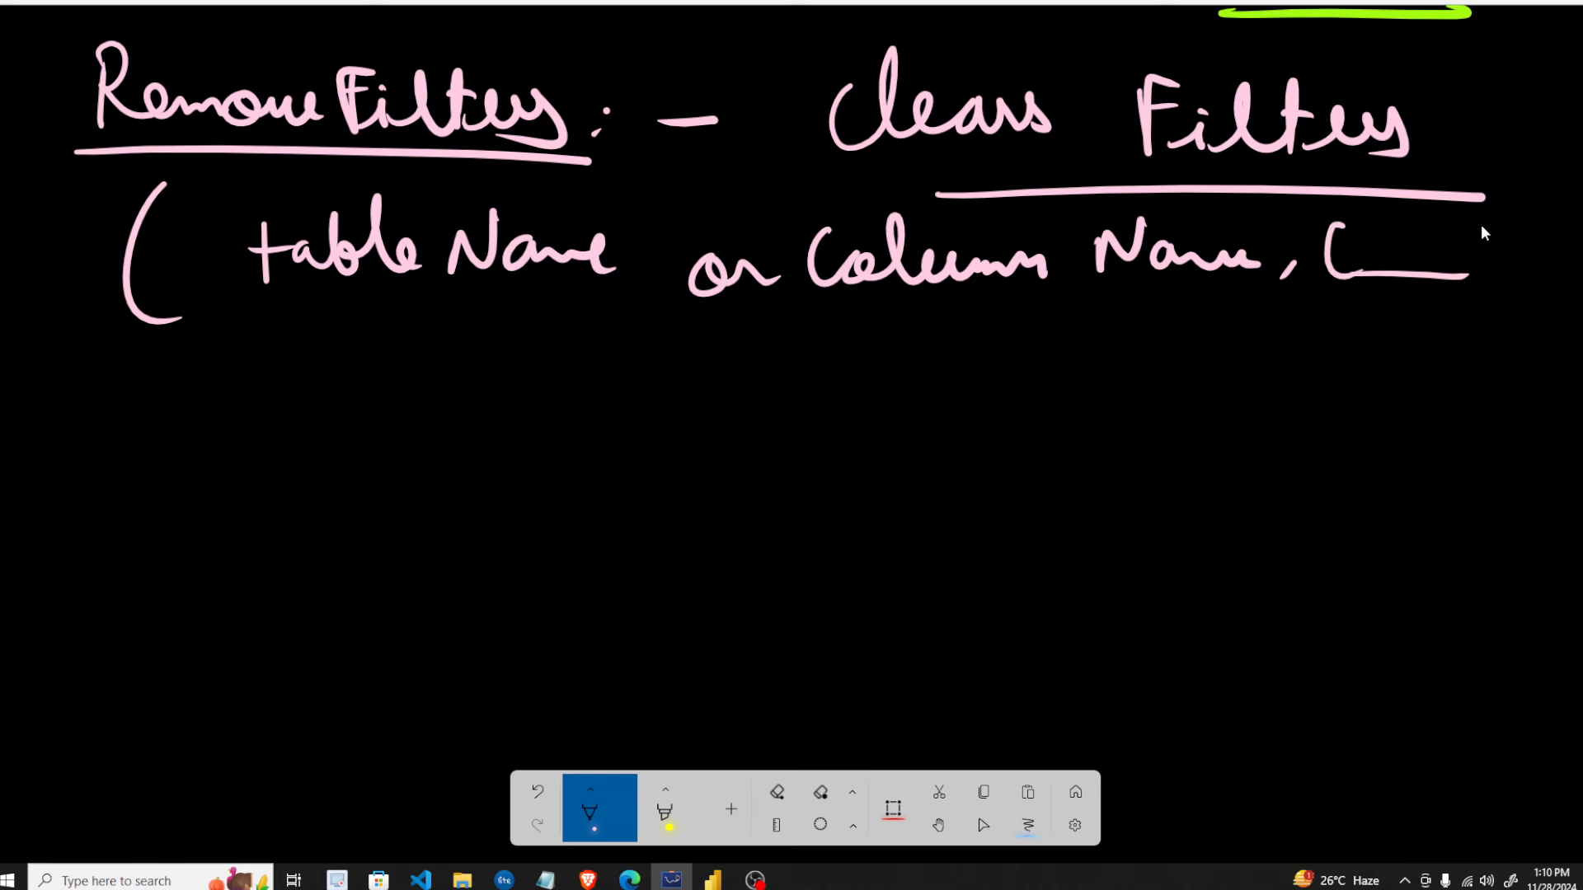
pyautogui.moveTo(1481, 224); pyautogui.dragTo(1476, 287)
pyautogui.moveTo(1576, 204); pyautogui.dragTo(1545, 305)
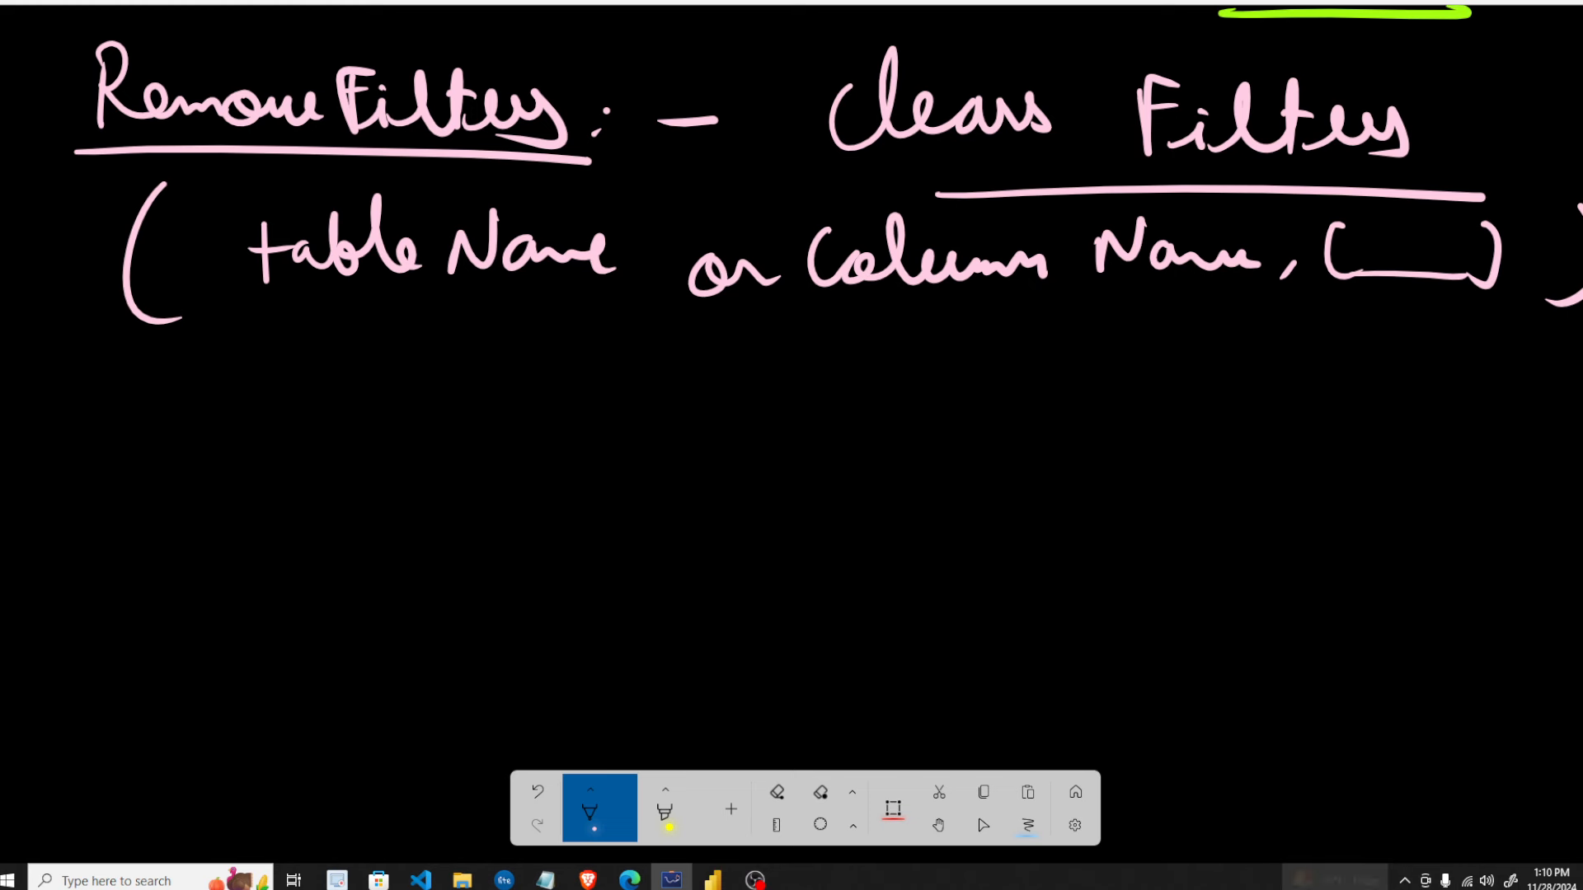
# - Switch to the TTT - Analysis report in Power BI Desktop, show the report view and search the data fields for "product"
pyautogui.moveTo(713, 880)
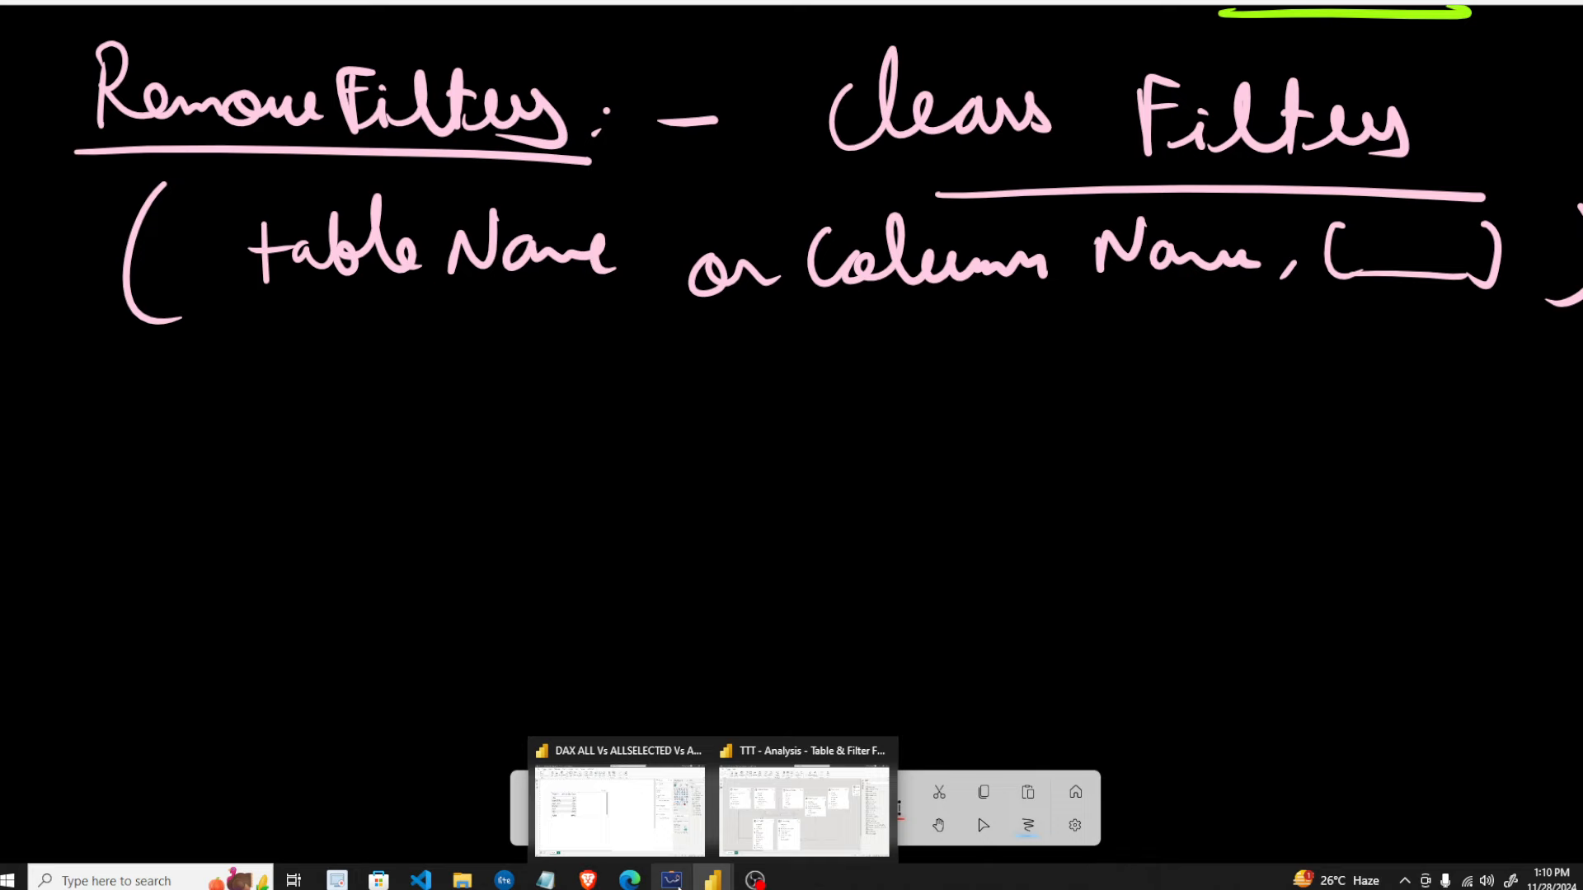
pyautogui.click(750, 823)
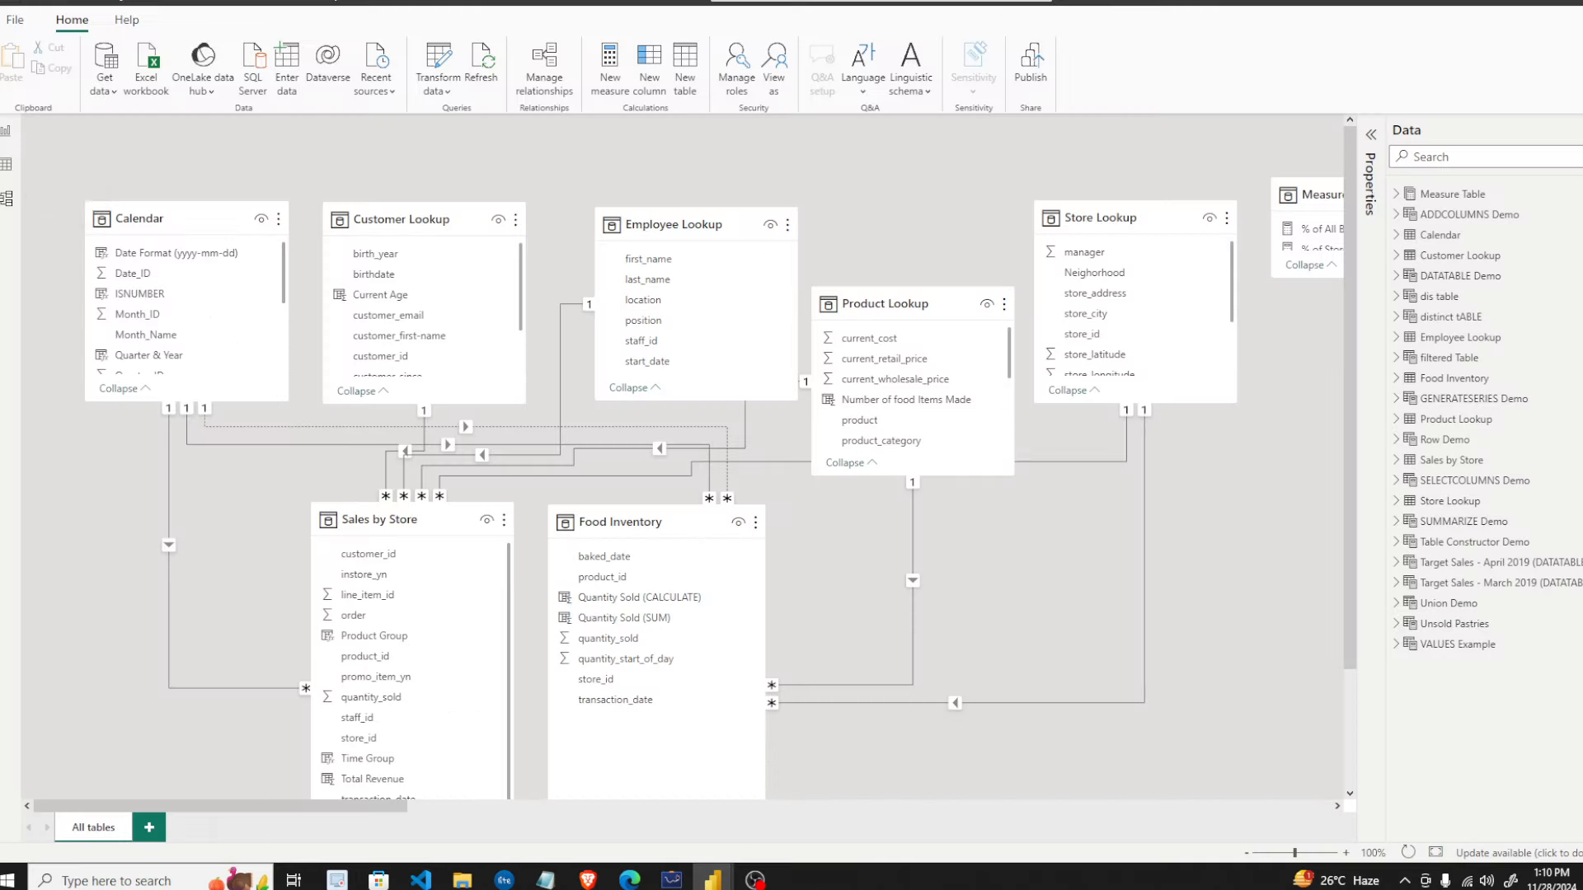
pyautogui.click(6, 130)
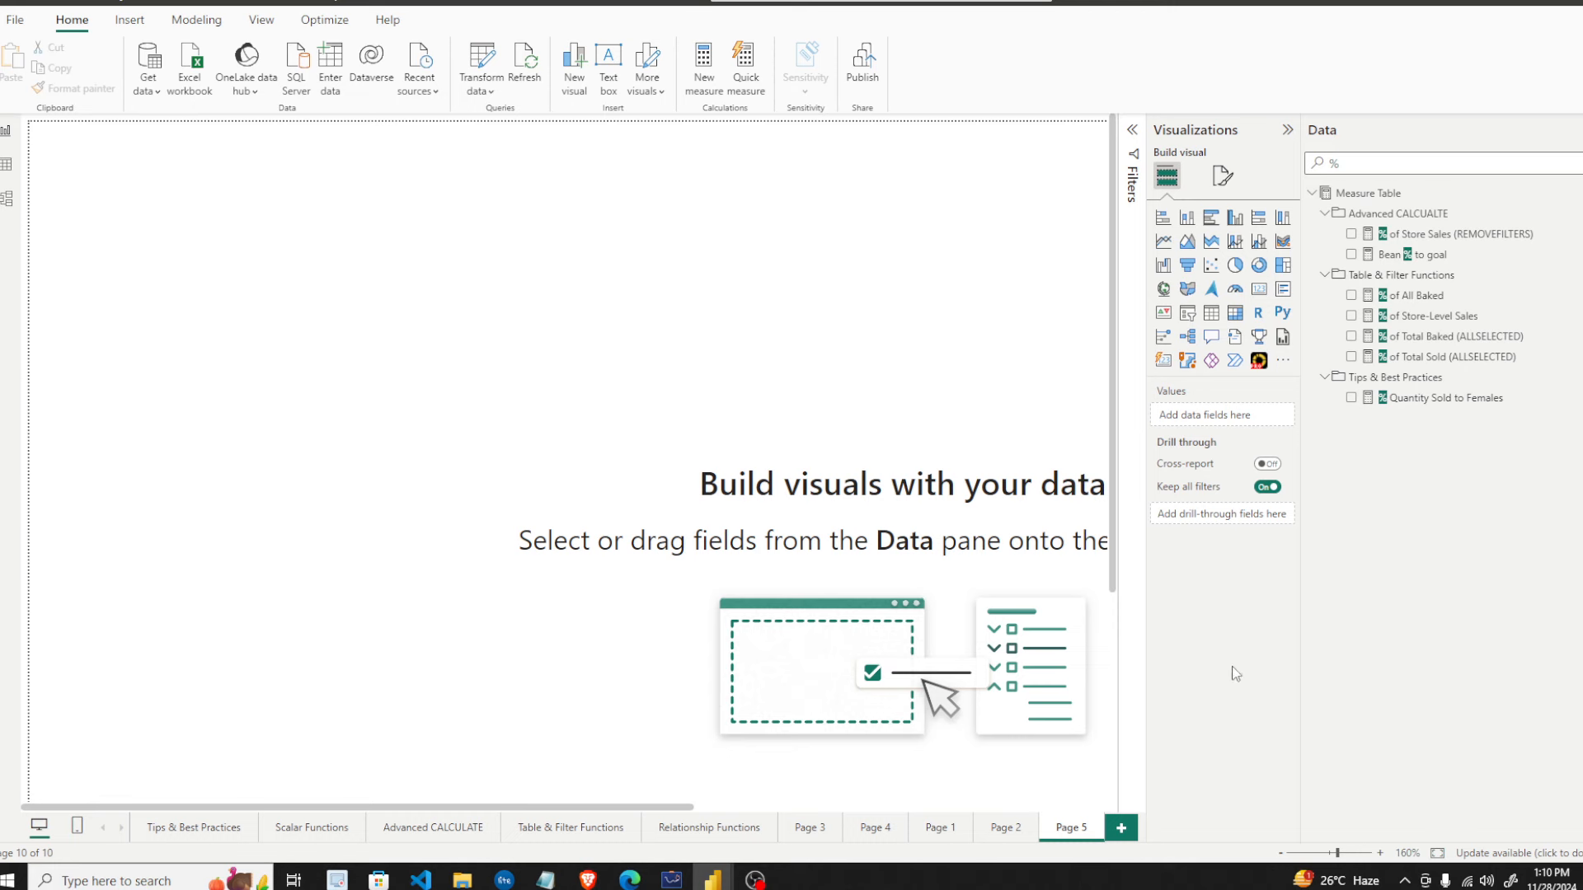
pyautogui.doubleClick(1323, 164)
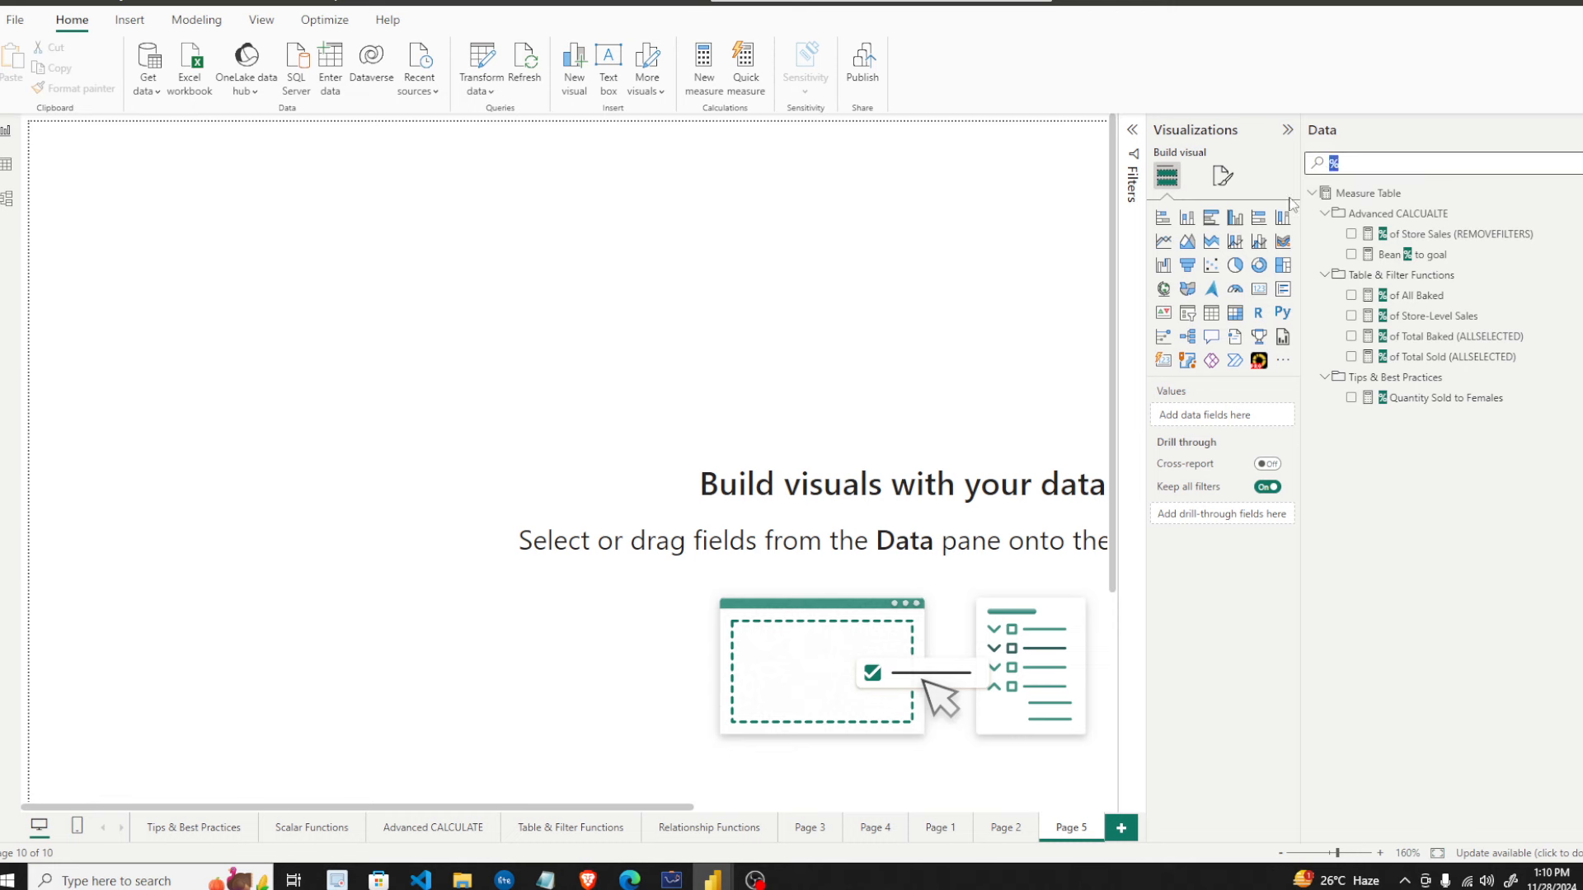
pyautogui.write('product')
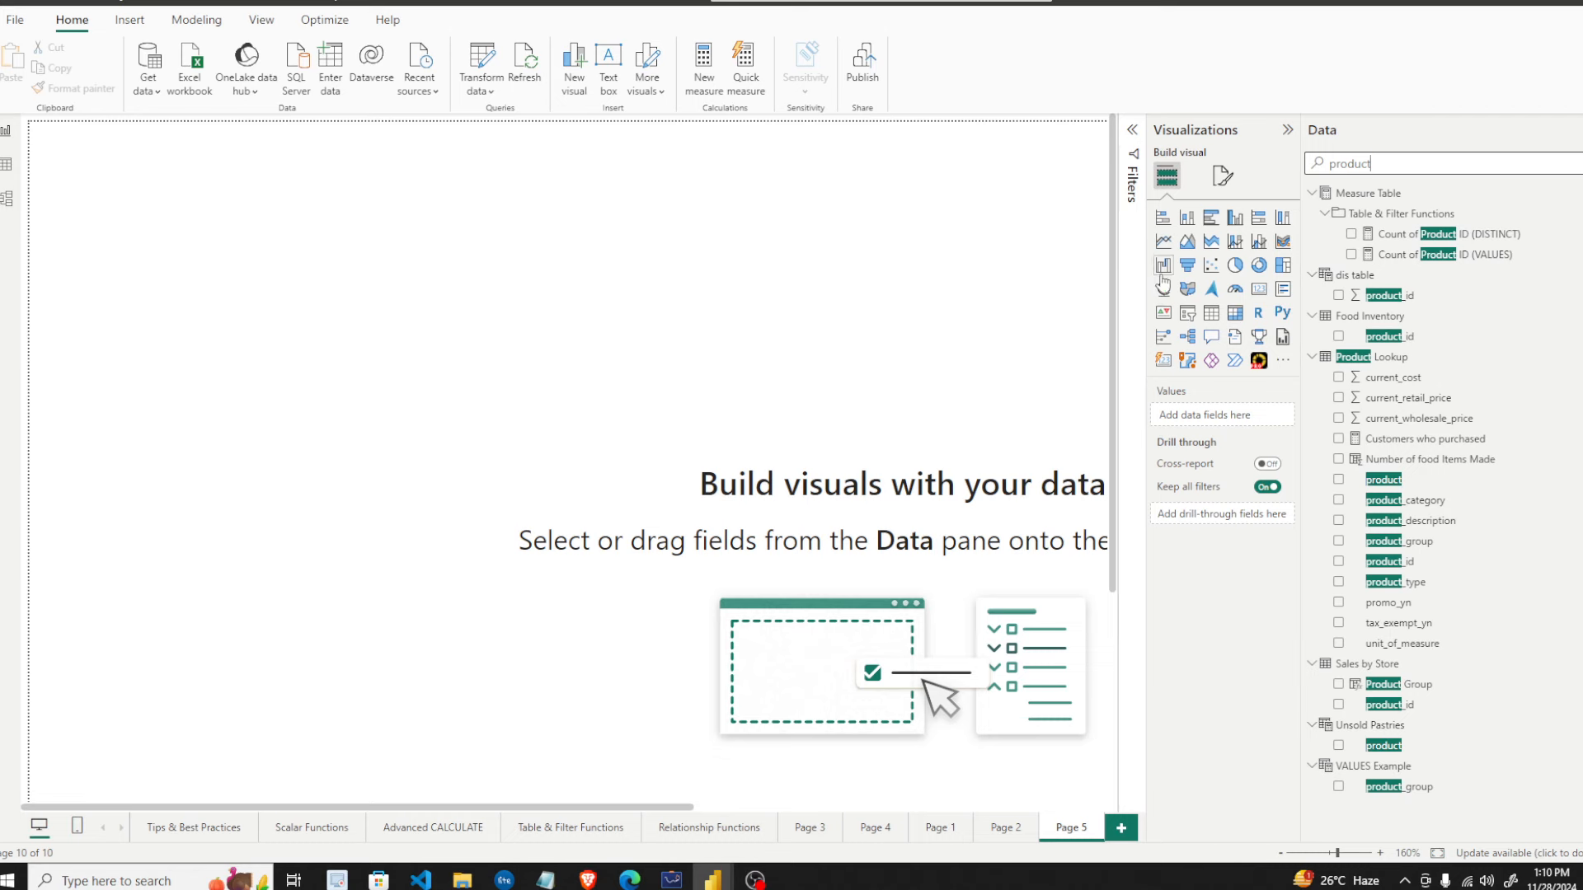
# - Add a matrix visual near the middle of the blank Page 5 with product from Product Lookup as its rows
pyautogui.click(1234, 312)
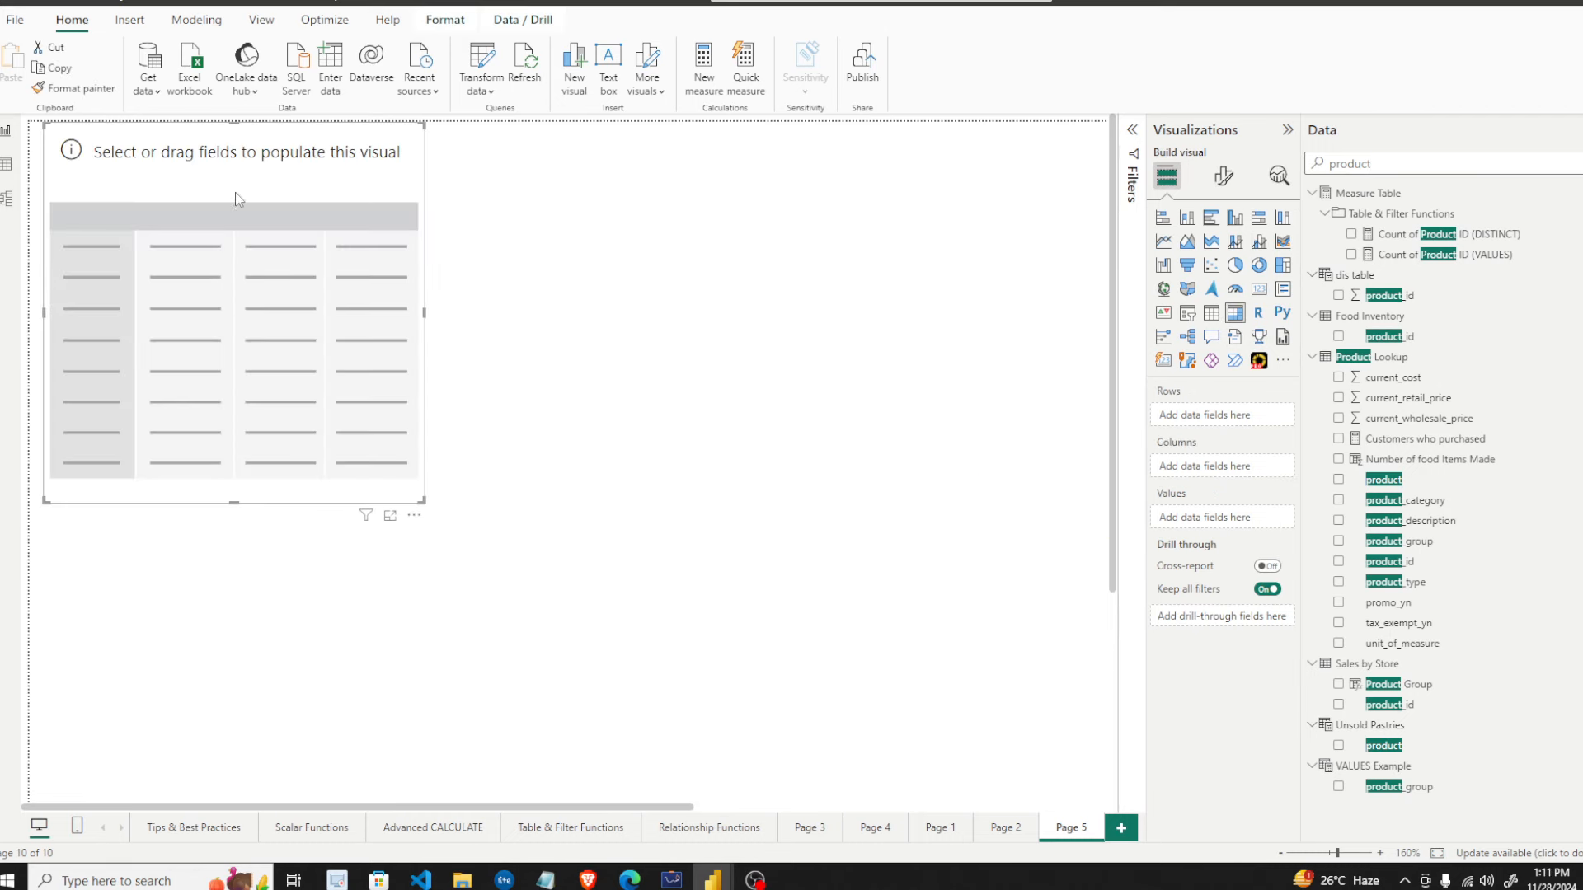
pyautogui.moveTo(239, 194); pyautogui.dragTo(347, 312)
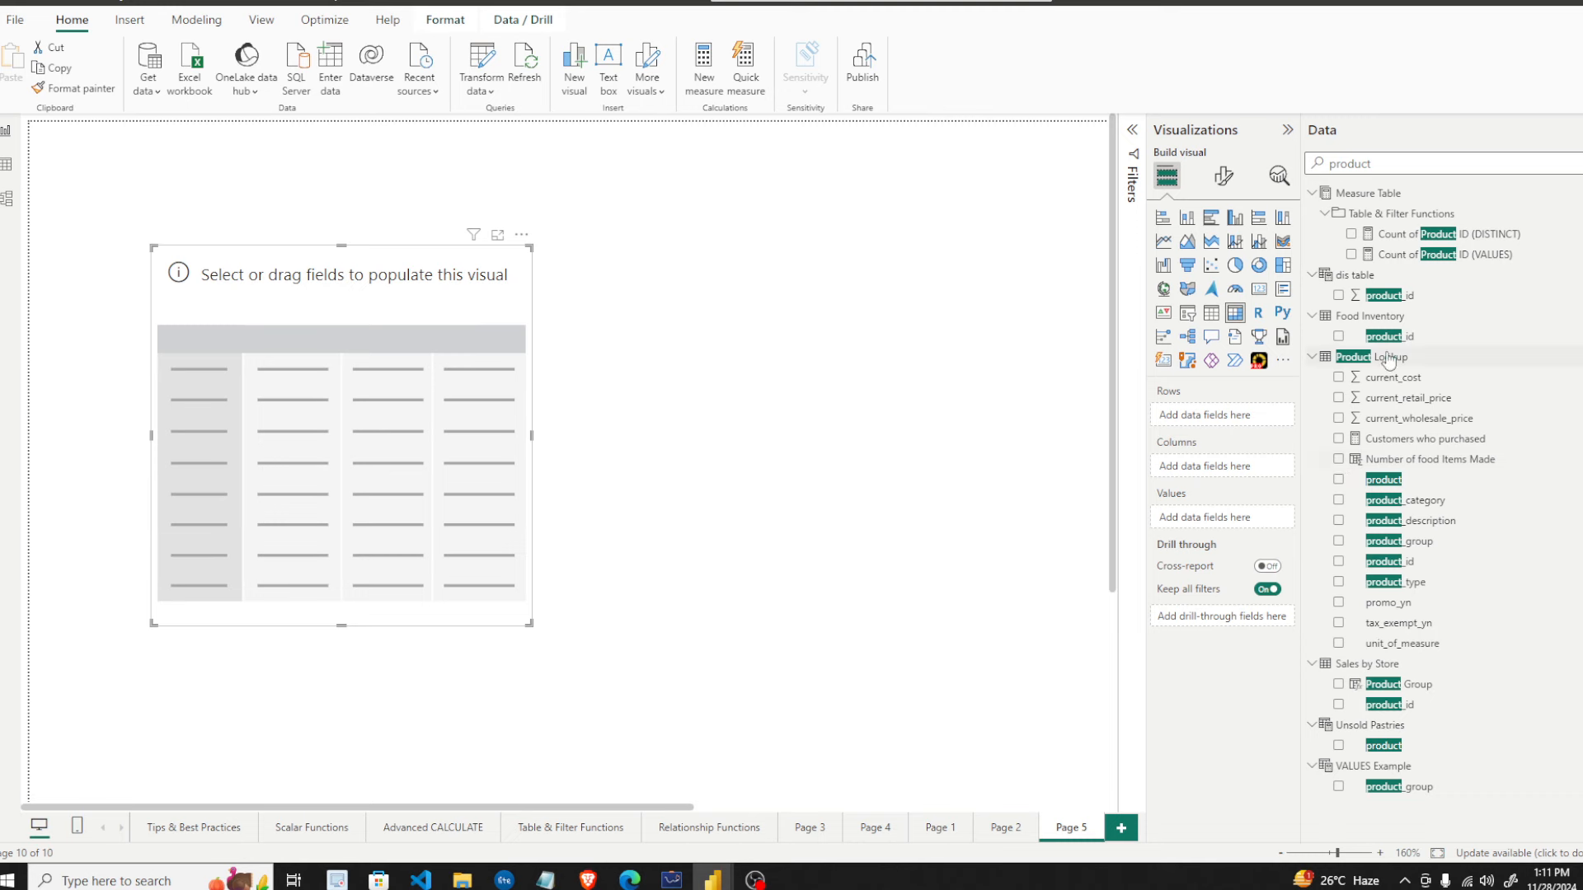
pyautogui.moveTo(1401, 480); pyautogui.dragTo(1211, 416)
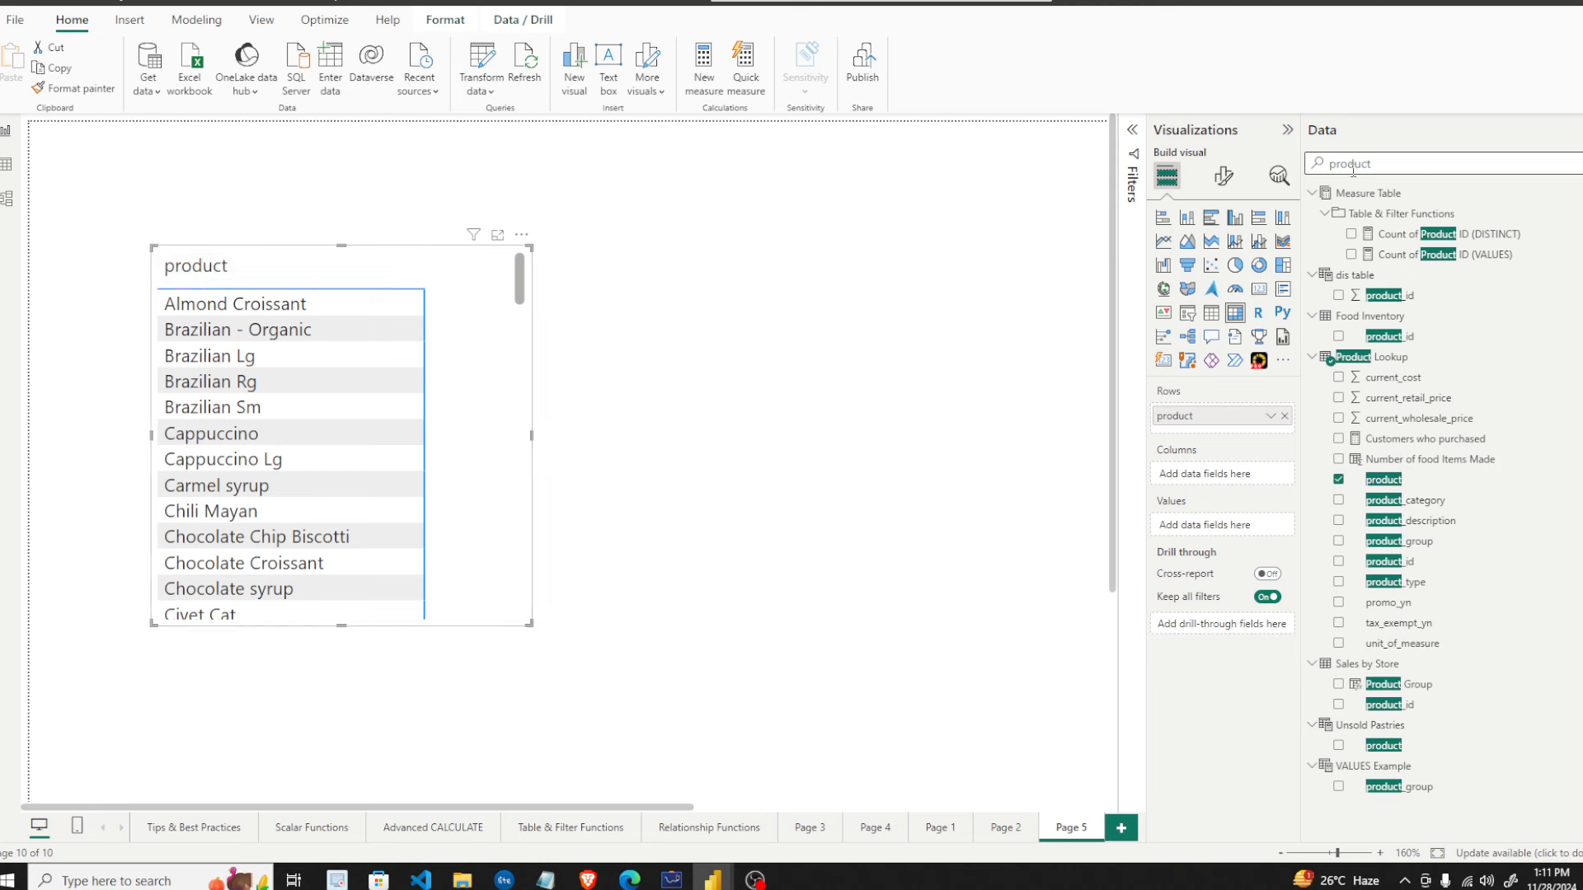
# - Return to the whiteboard and draw a large green rectangle below the RemoveFilters syntax
pyautogui.click(671, 880)
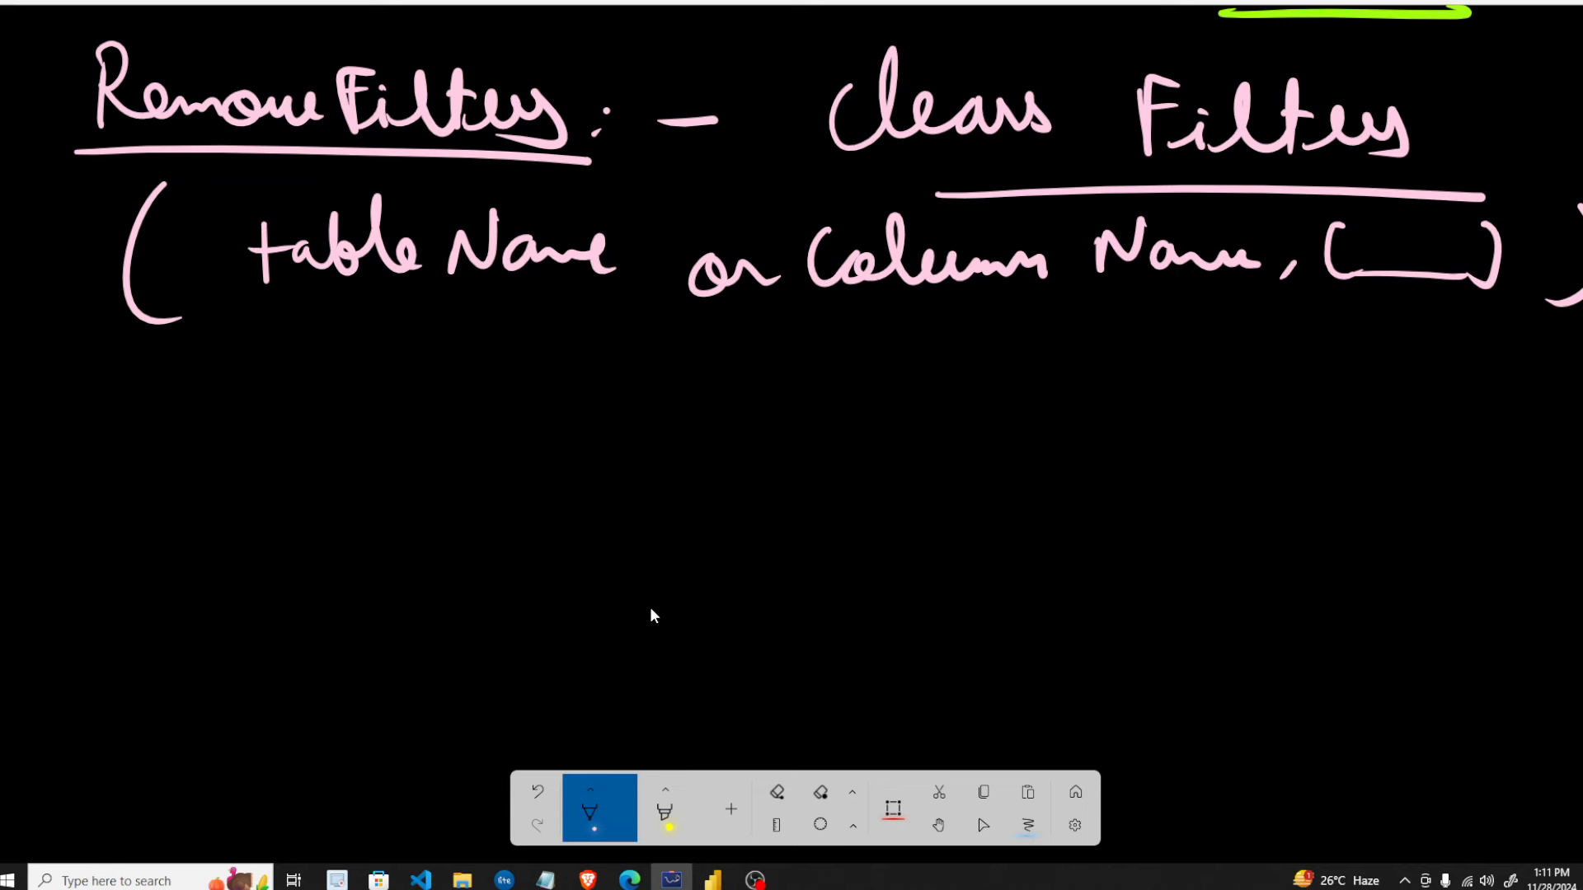
pyautogui.moveTo(527, 501); pyautogui.dragTo(506, 568)
pyautogui.click(591, 812)
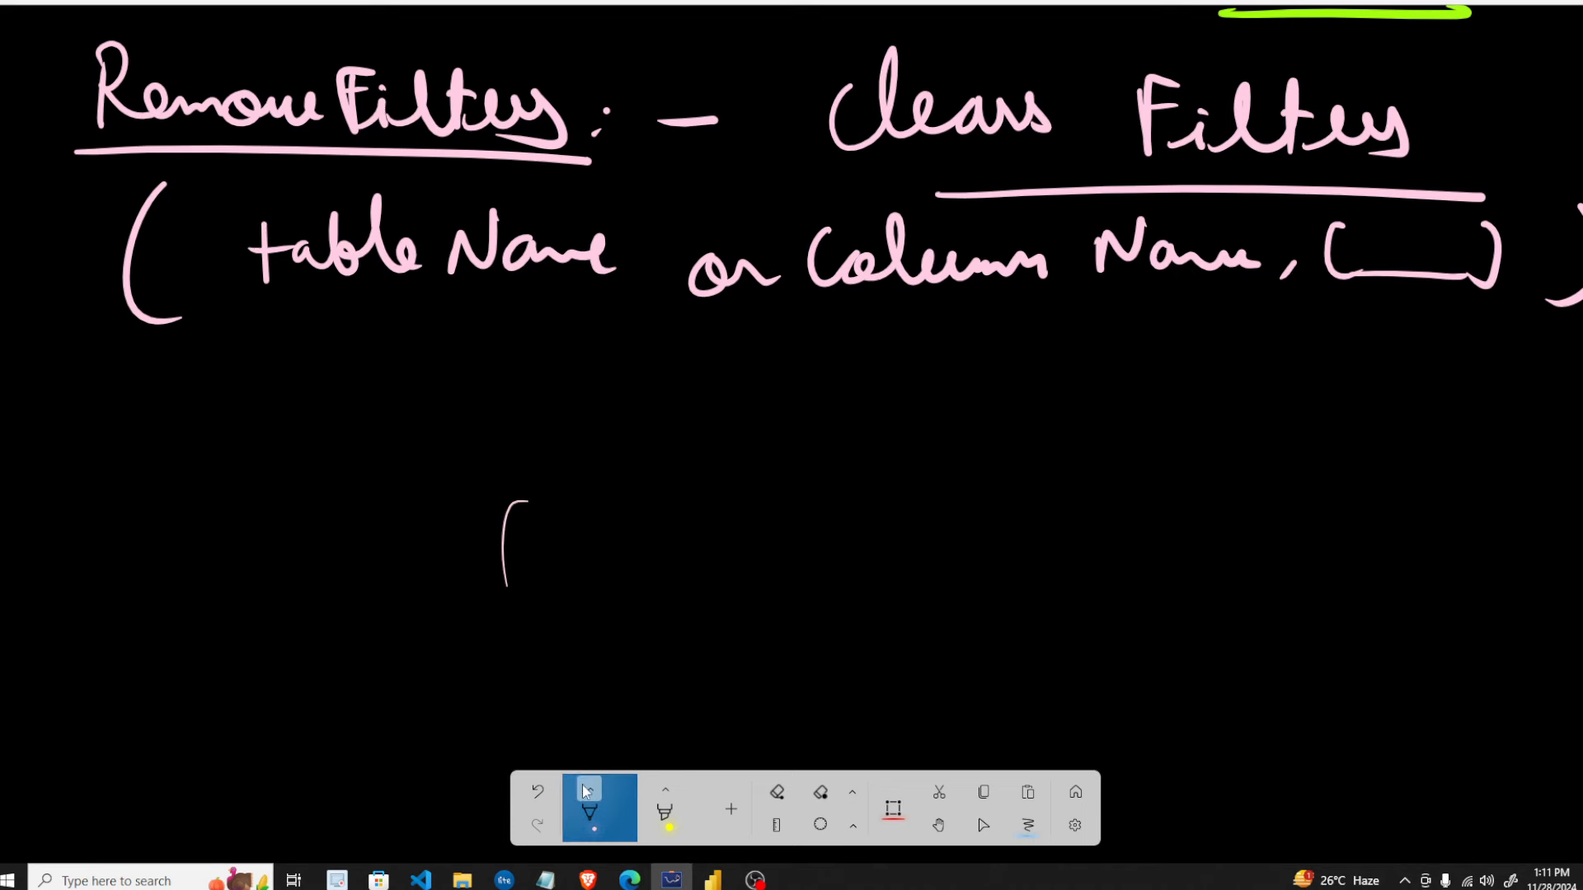
pyautogui.click(422, 522)
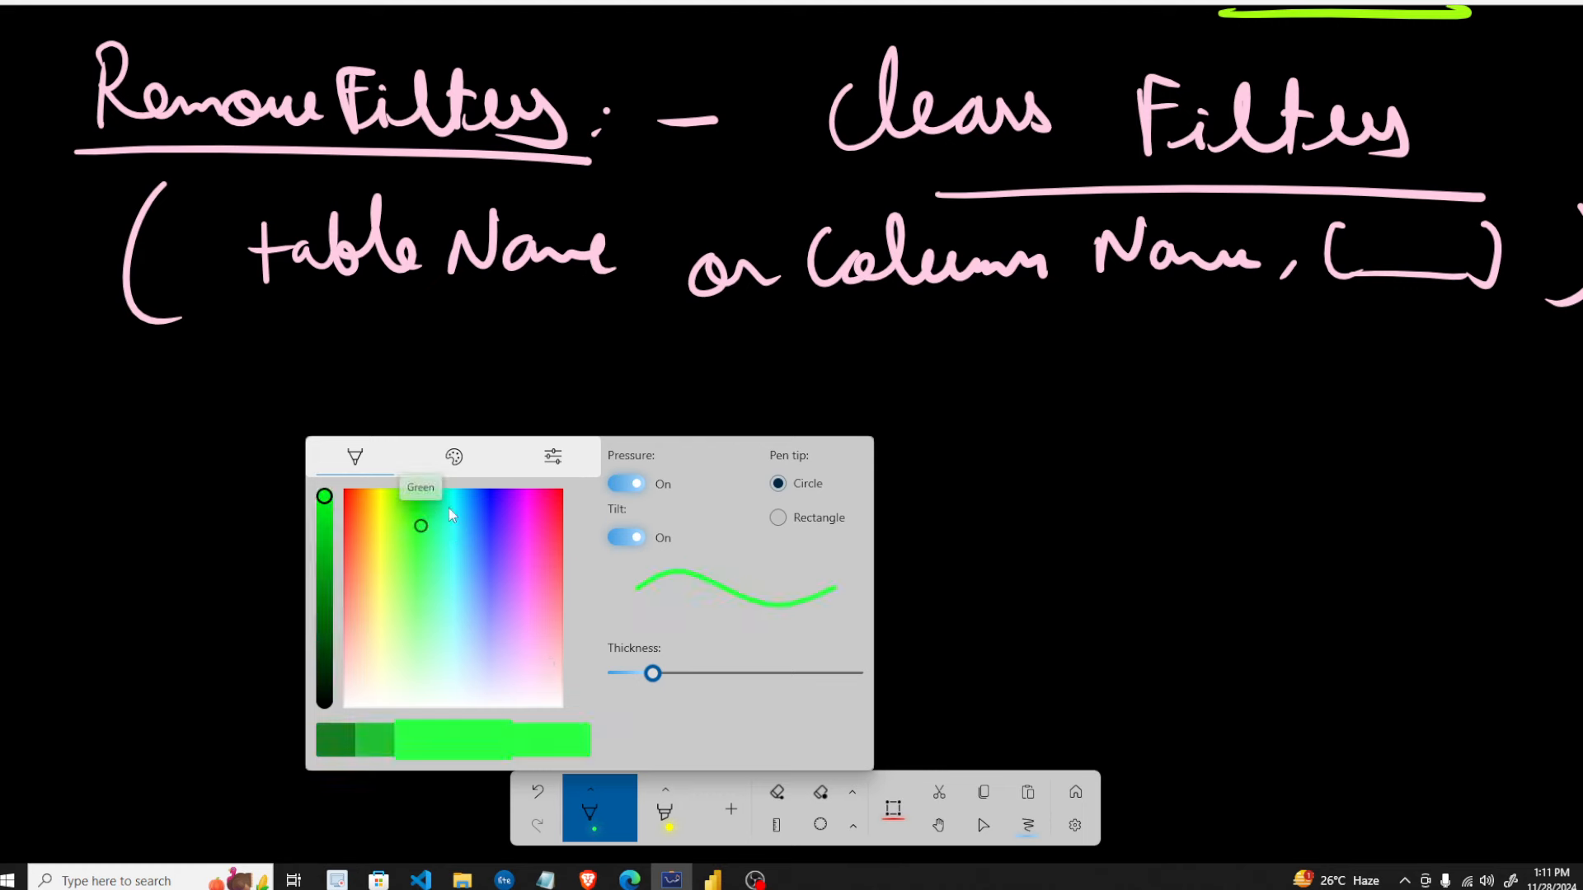
pyautogui.click(852, 426)
pyautogui.moveTo(624, 383)
pyautogui.mouseDown()
pyautogui.moveTo(618, 697)
pyautogui.moveTo(1187, 388)
pyautogui.moveTo(1477, 601)
pyautogui.moveTo(1234, 690)
pyautogui.moveTo(610, 686)
pyautogui.mouseUp()
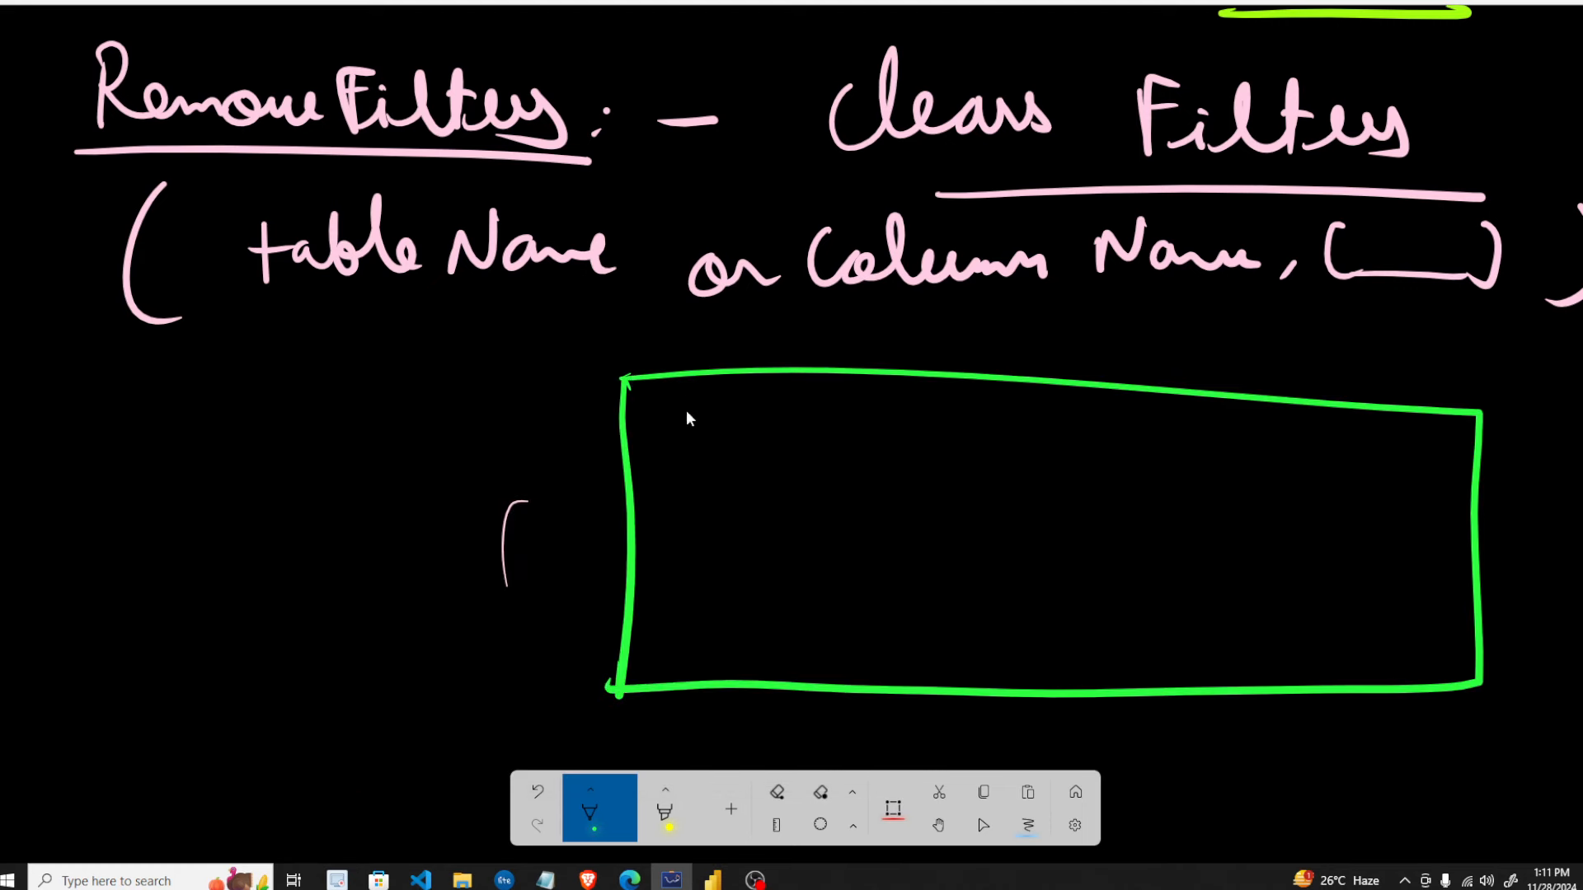
# - Divide the green rectangle into three columns and write the headings "Product" and "Profit" over the first two
pyautogui.moveTo(672, 395)
pyautogui.mouseDown()
pyautogui.moveTo(681, 431)
pyautogui.moveTo(821, 404)
pyautogui.moveTo(862, 469)
pyautogui.moveTo(893, 718)
pyautogui.mouseUp()
pyautogui.moveTo(917, 428)
pyautogui.mouseDown()
pyautogui.moveTo(909, 406)
pyautogui.moveTo(917, 450)
pyautogui.moveTo(984, 424)
pyautogui.mouseUp()
pyautogui.moveTo(1004, 394); pyautogui.dragTo(997, 471)
pyautogui.moveTo(990, 429); pyautogui.dragTo(1012, 427)
pyautogui.moveTo(1019, 422)
pyautogui.mouseDown()
pyautogui.moveTo(1024, 445)
pyautogui.moveTo(1022, 414)
pyautogui.mouseUp()
pyautogui.moveTo(1040, 410); pyautogui.dragTo(1041, 449)
pyautogui.moveTo(1029, 429)
pyautogui.mouseDown()
pyautogui.moveTo(1057, 426)
pyautogui.moveTo(1144, 688)
pyautogui.mouseUp()
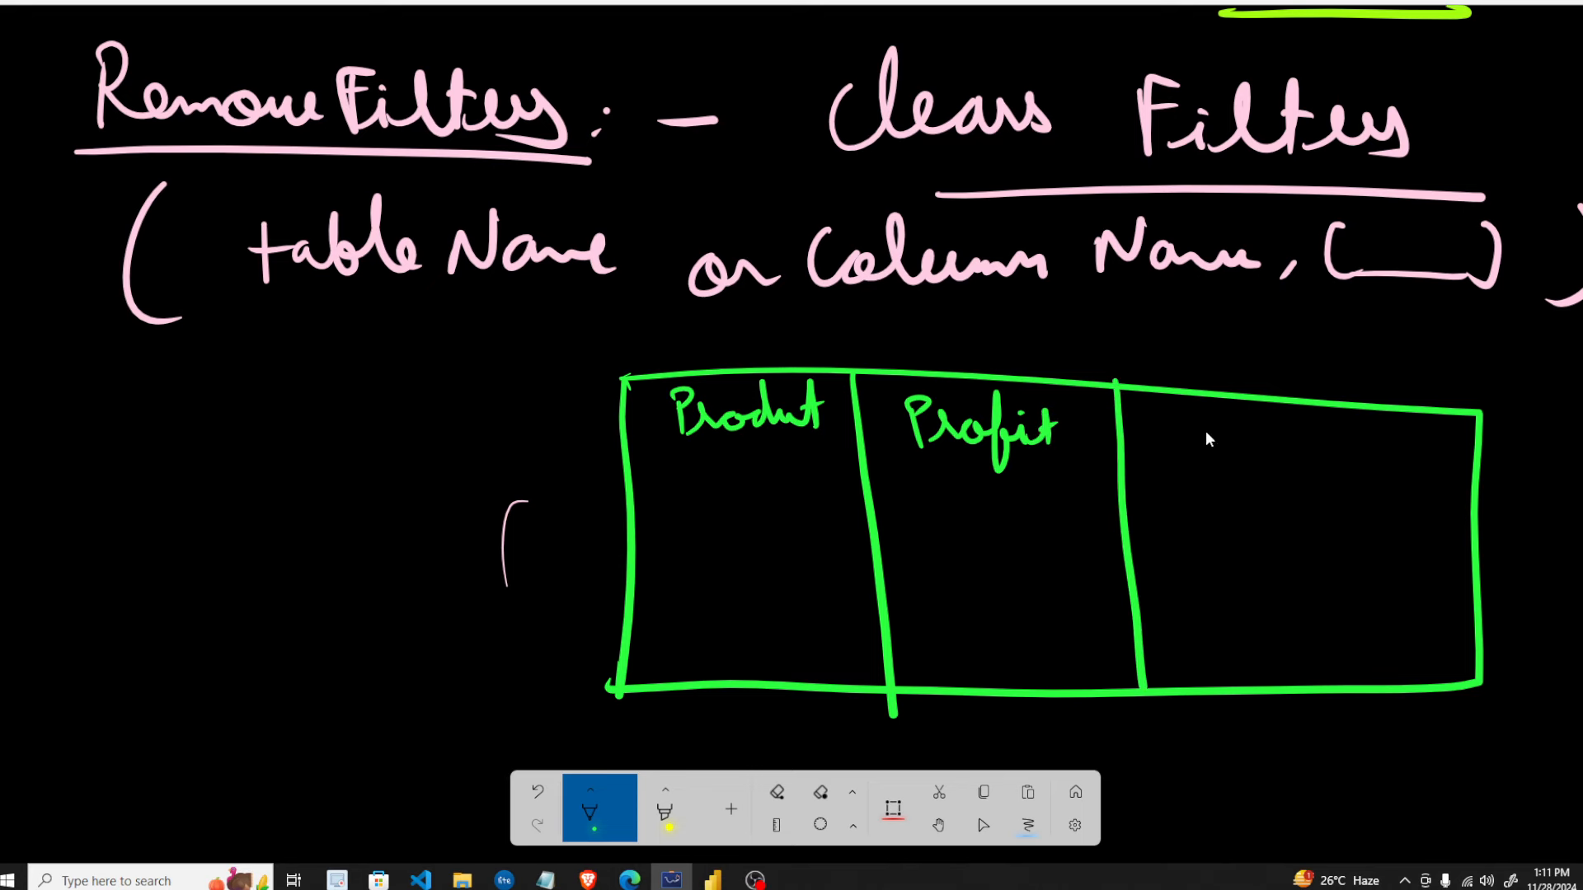
# - Write the underlined heading "R.F" in the third column and draw a header line across the whole table
pyautogui.moveTo(1208, 420); pyautogui.dragTo(1212, 452)
pyautogui.moveTo(1211, 422); pyautogui.dragTo(1247, 451)
pyautogui.moveTo(1276, 425)
pyautogui.mouseDown()
pyautogui.moveTo(1276, 452)
pyautogui.moveTo(1296, 419)
pyautogui.mouseUp()
pyautogui.moveTo(1177, 462); pyautogui.dragTo(1328, 455)
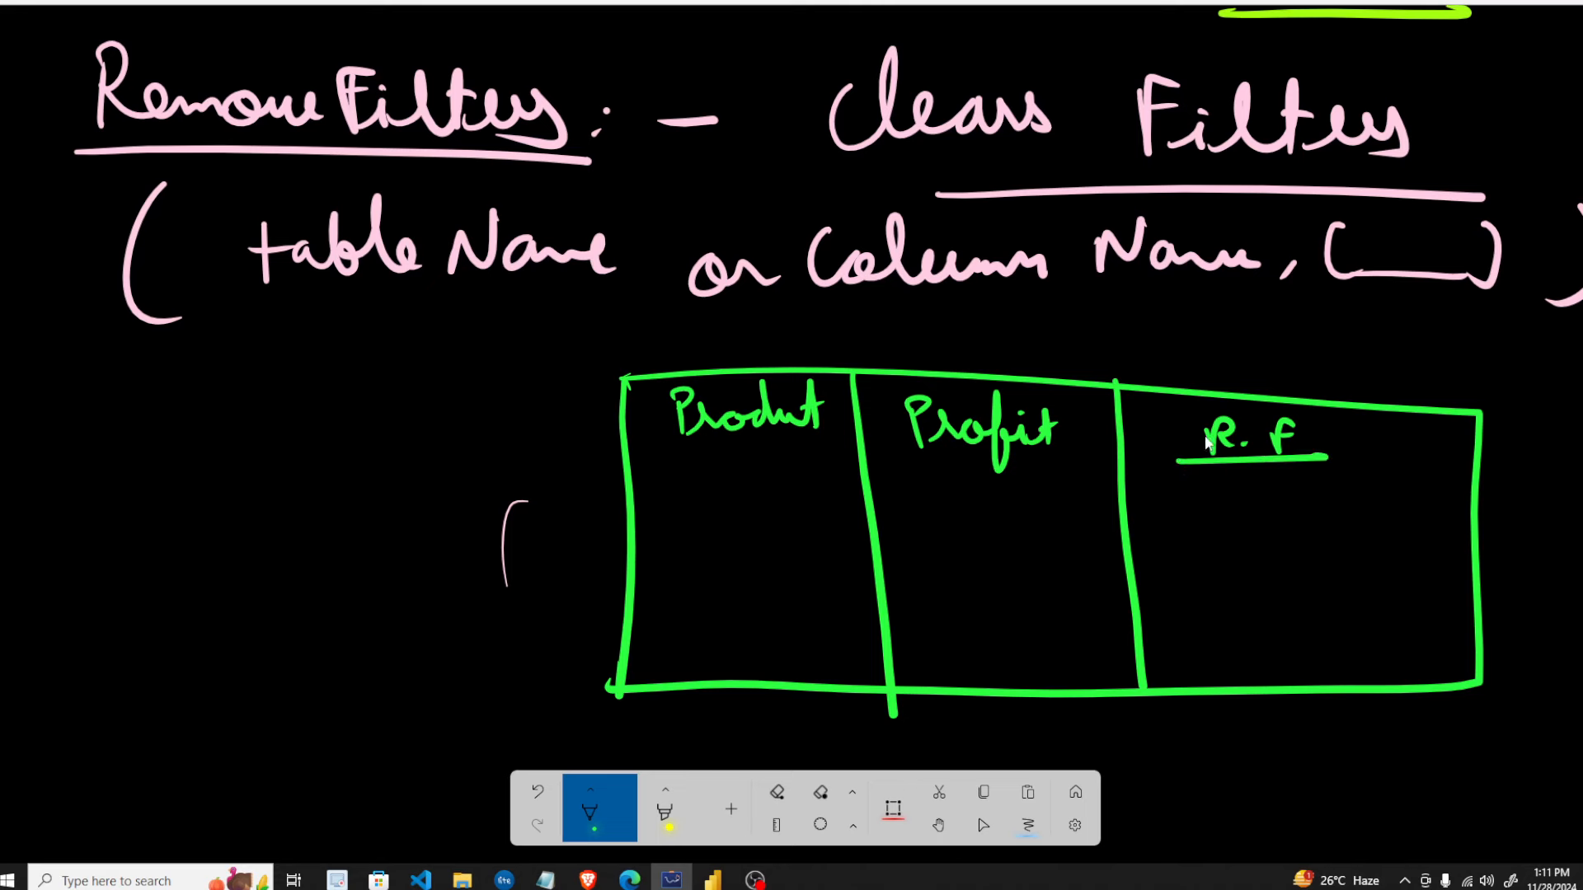
pyautogui.moveTo(644, 450); pyautogui.dragTo(1455, 512)
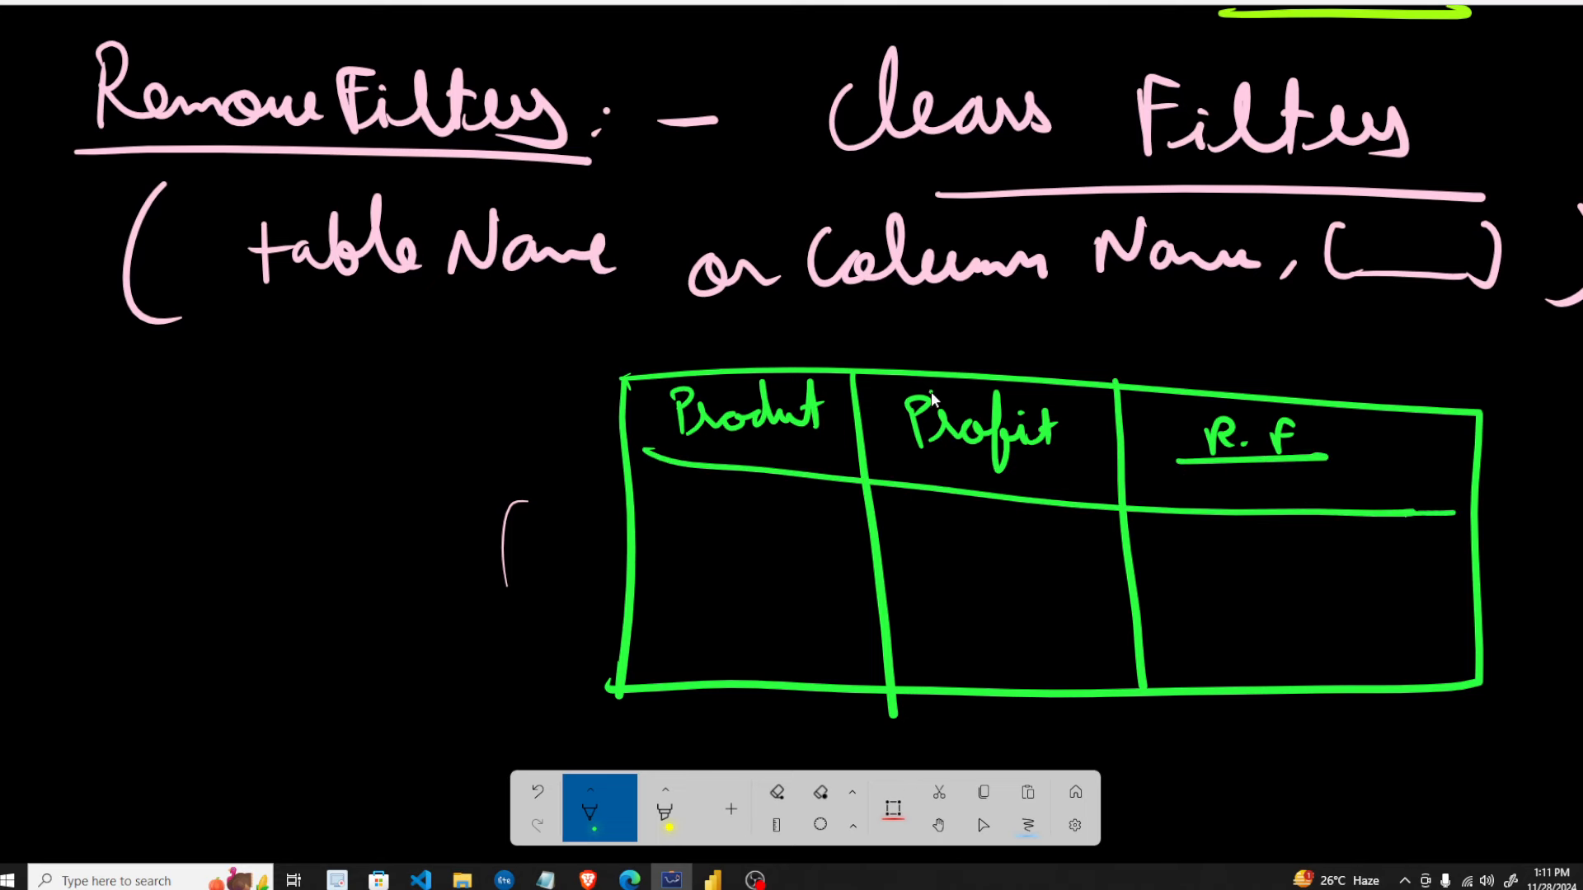
# - Draw an arrow from the Profit heading to the blank area beside the table and write "Sales - Cost" there, underlined
pyautogui.moveTo(931, 394); pyautogui.dragTo(410, 344)
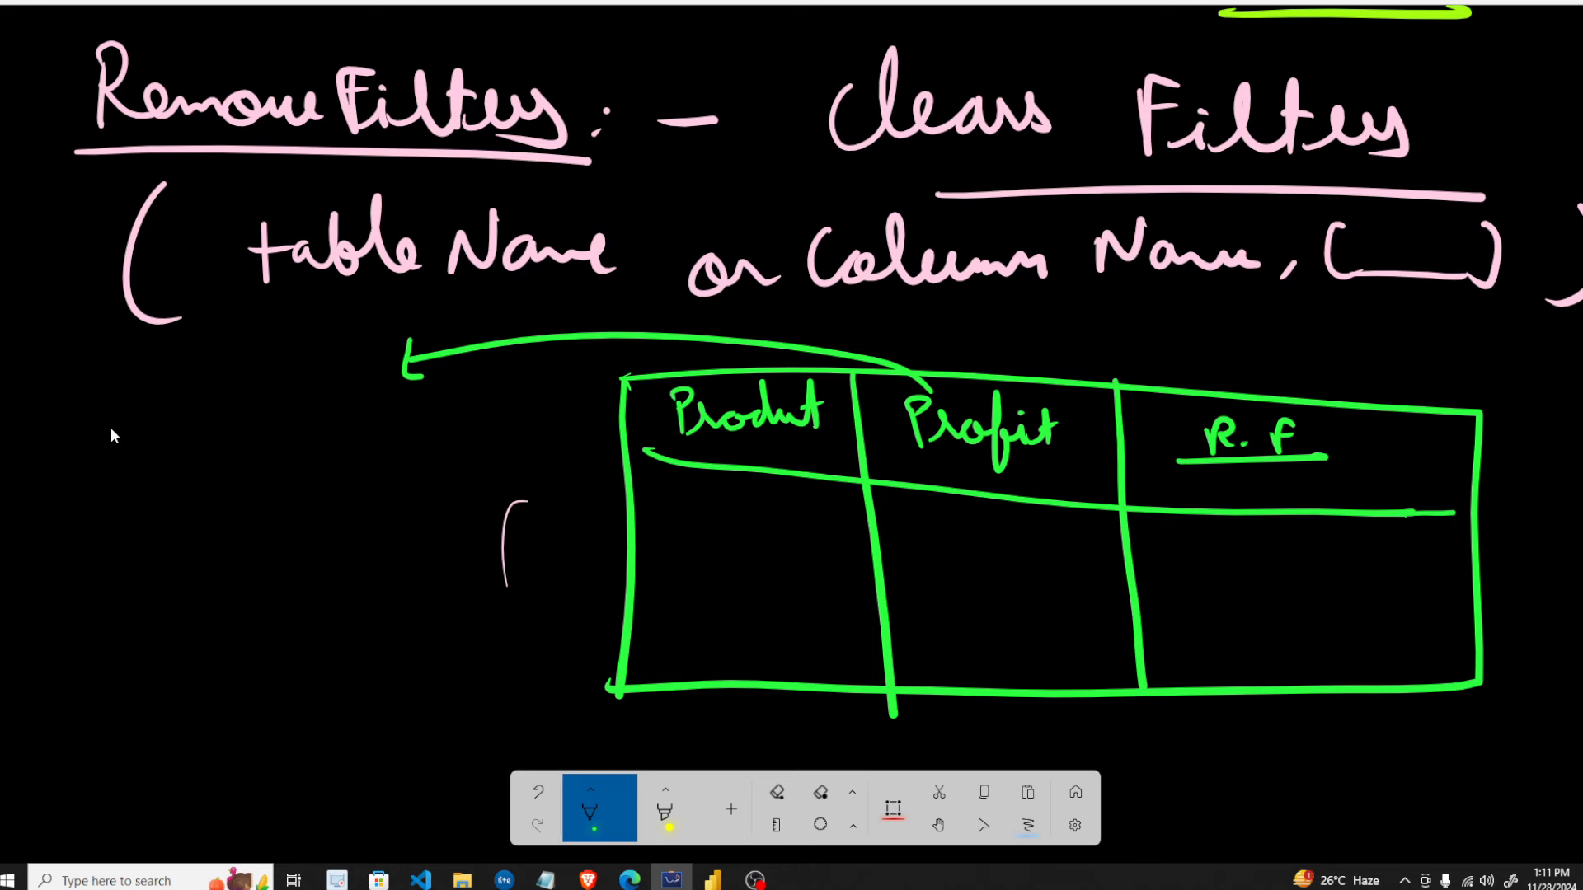
pyautogui.moveTo(121, 419)
pyautogui.mouseDown()
pyautogui.moveTo(87, 466)
pyautogui.moveTo(148, 467)
pyautogui.mouseUp()
pyautogui.moveTo(165, 404)
pyautogui.mouseDown()
pyautogui.moveTo(229, 476)
pyautogui.moveTo(340, 476)
pyautogui.mouseUp()
pyautogui.moveTo(375, 449); pyautogui.dragTo(412, 478)
pyautogui.moveTo(445, 424)
pyautogui.mouseDown()
pyautogui.moveTo(427, 488)
pyautogui.moveTo(464, 458)
pyautogui.mouseUp()
pyautogui.moveTo(85, 501)
pyautogui.mouseDown()
pyautogui.moveTo(58, 508)
pyautogui.moveTo(529, 514)
pyautogui.mouseUp()
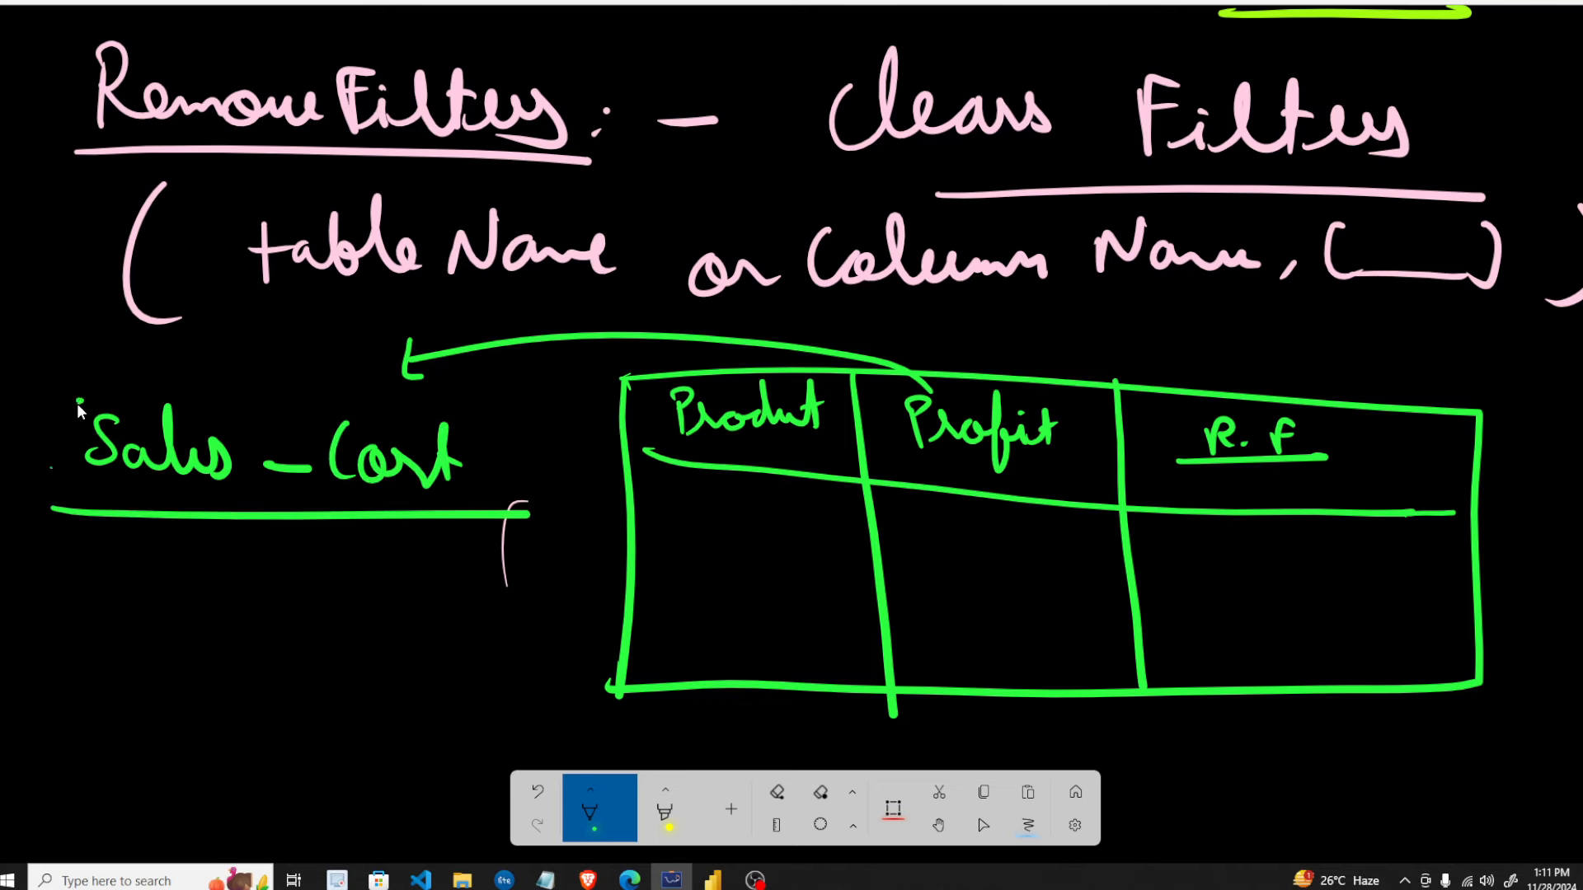
# - Bracket the "Sales - Cost" formula, tick Sales and Cost, and write "Profit" beneath it
pyautogui.moveTo(81, 398); pyautogui.dragTo(76, 506)
pyautogui.moveTo(138, 382); pyautogui.dragTo(196, 357)
pyautogui.moveTo(387, 402); pyautogui.dragTo(455, 394)
pyautogui.moveTo(70, 598); pyautogui.dragTo(73, 647)
pyautogui.moveTo(64, 581); pyautogui.dragTo(157, 626)
pyautogui.moveTo(180, 569); pyautogui.dragTo(173, 676)
pyautogui.moveTo(188, 612); pyautogui.dragTo(196, 647)
pyautogui.moveTo(246, 566)
pyautogui.mouseDown()
pyautogui.moveTo(227, 636)
pyautogui.moveTo(266, 606)
pyautogui.mouseUp()
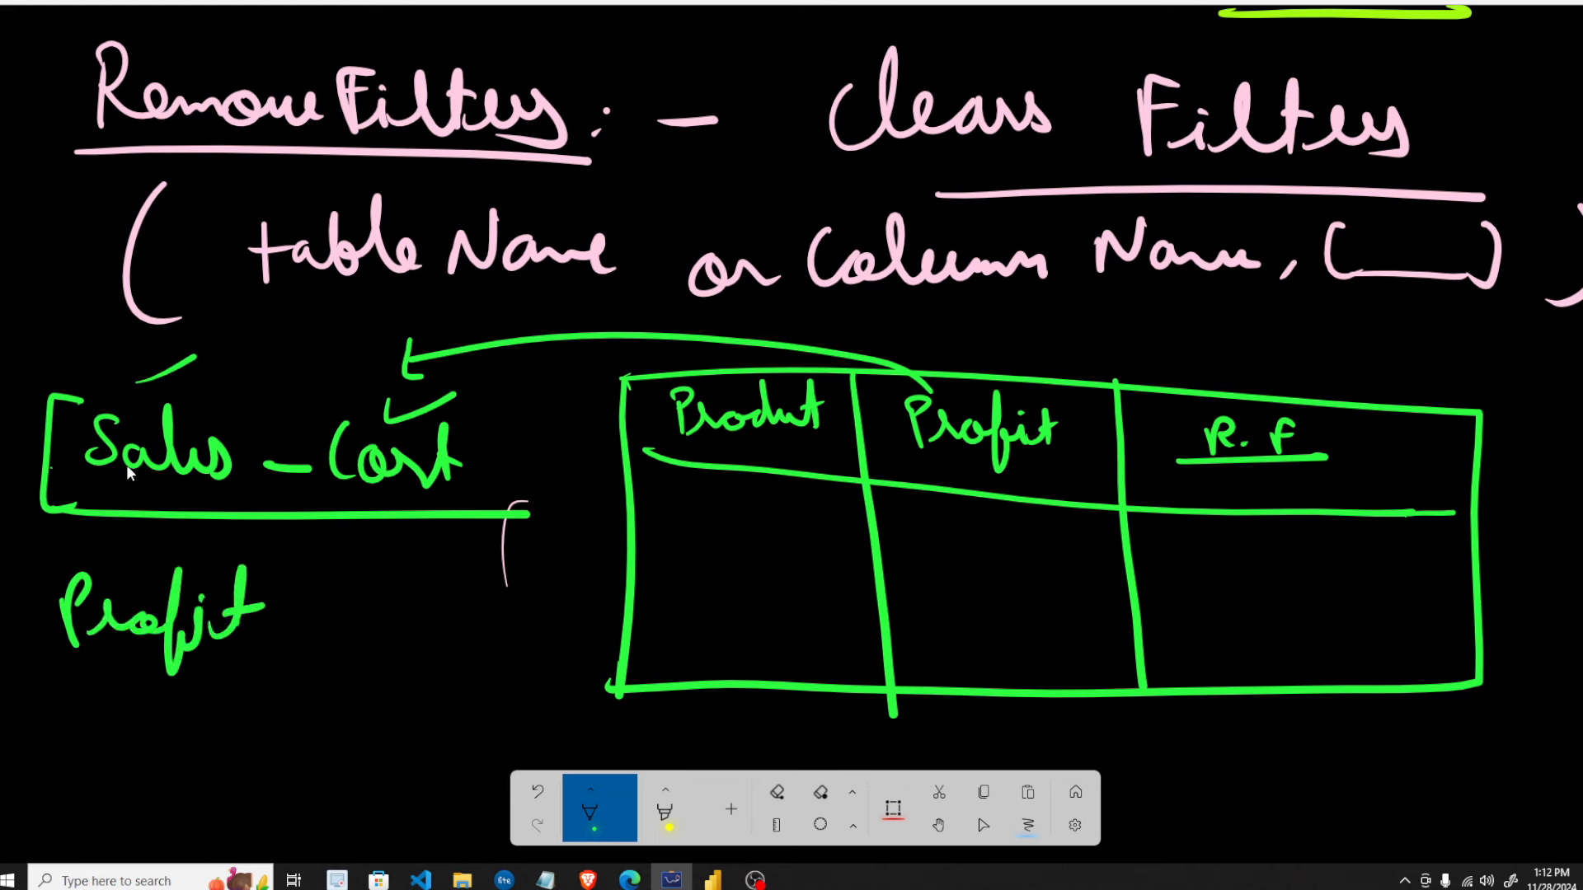
# - Below the Profit note, write a "Unit" column with 1, 2, 3 and a "Price" column with 3, 4, 5
pyautogui.moveTo(759, 637); pyautogui.dragTo(798, 75)
pyautogui.moveTo(279, 309); pyautogui.dragTo(280, 365)
pyautogui.moveTo(247, 214)
pyautogui.mouseDown()
pyautogui.moveTo(249, 241)
pyautogui.moveTo(356, 261)
pyautogui.mouseUp()
pyautogui.moveTo(377, 208); pyautogui.dragTo(379, 261)
pyautogui.moveTo(350, 239); pyautogui.dragTo(394, 232)
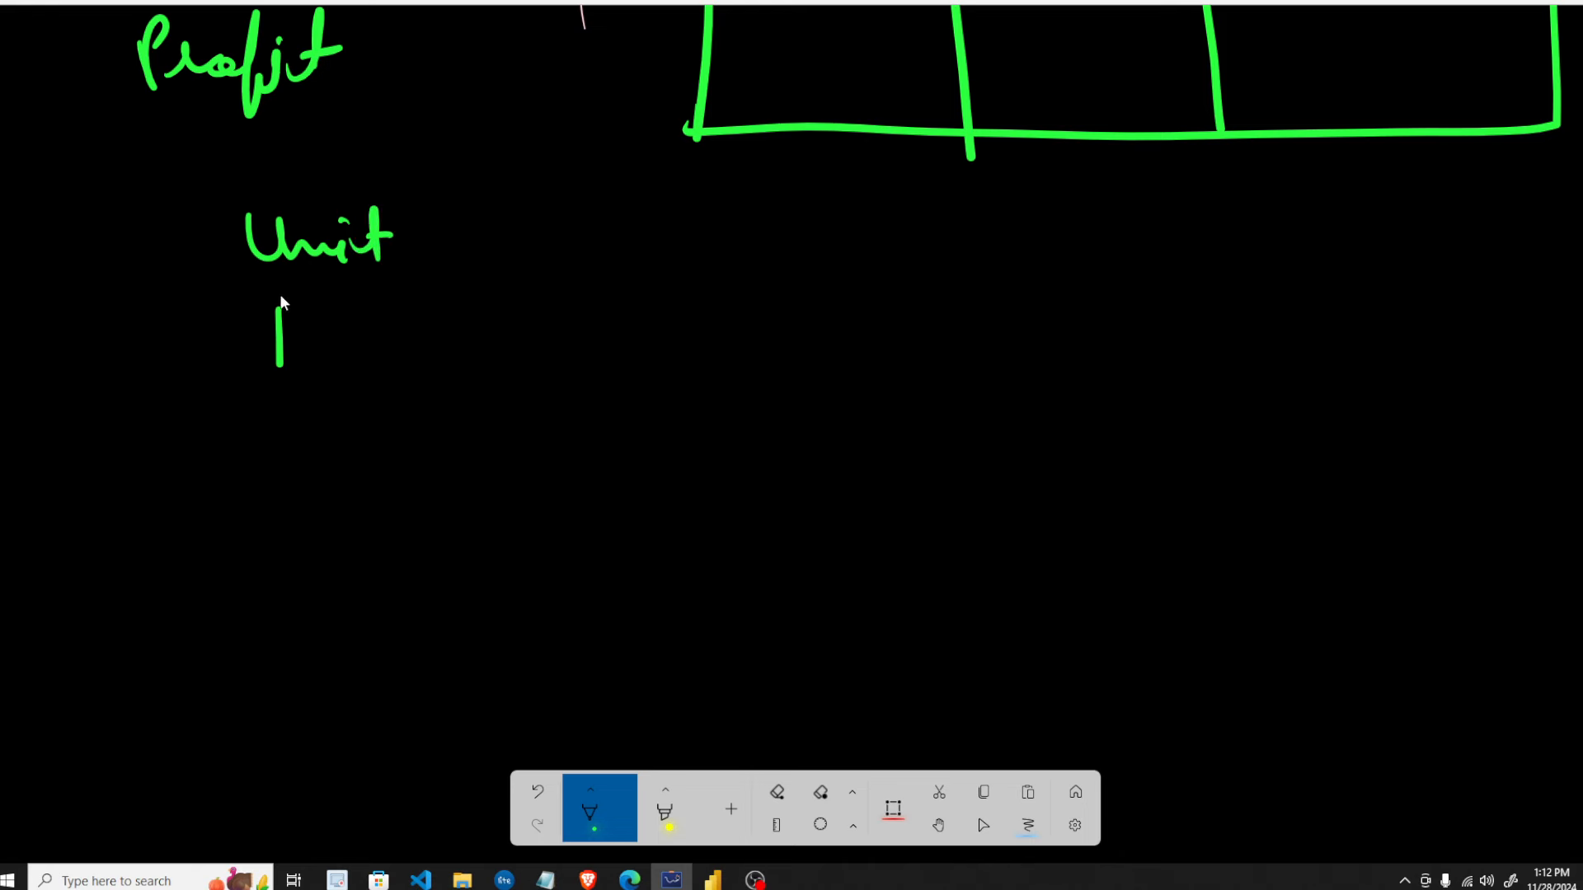
pyautogui.moveTo(254, 488)
pyautogui.mouseDown()
pyautogui.moveTo(267, 534)
pyautogui.moveTo(297, 533)
pyautogui.mouseUp()
pyautogui.moveTo(249, 567); pyautogui.dragTo(251, 592)
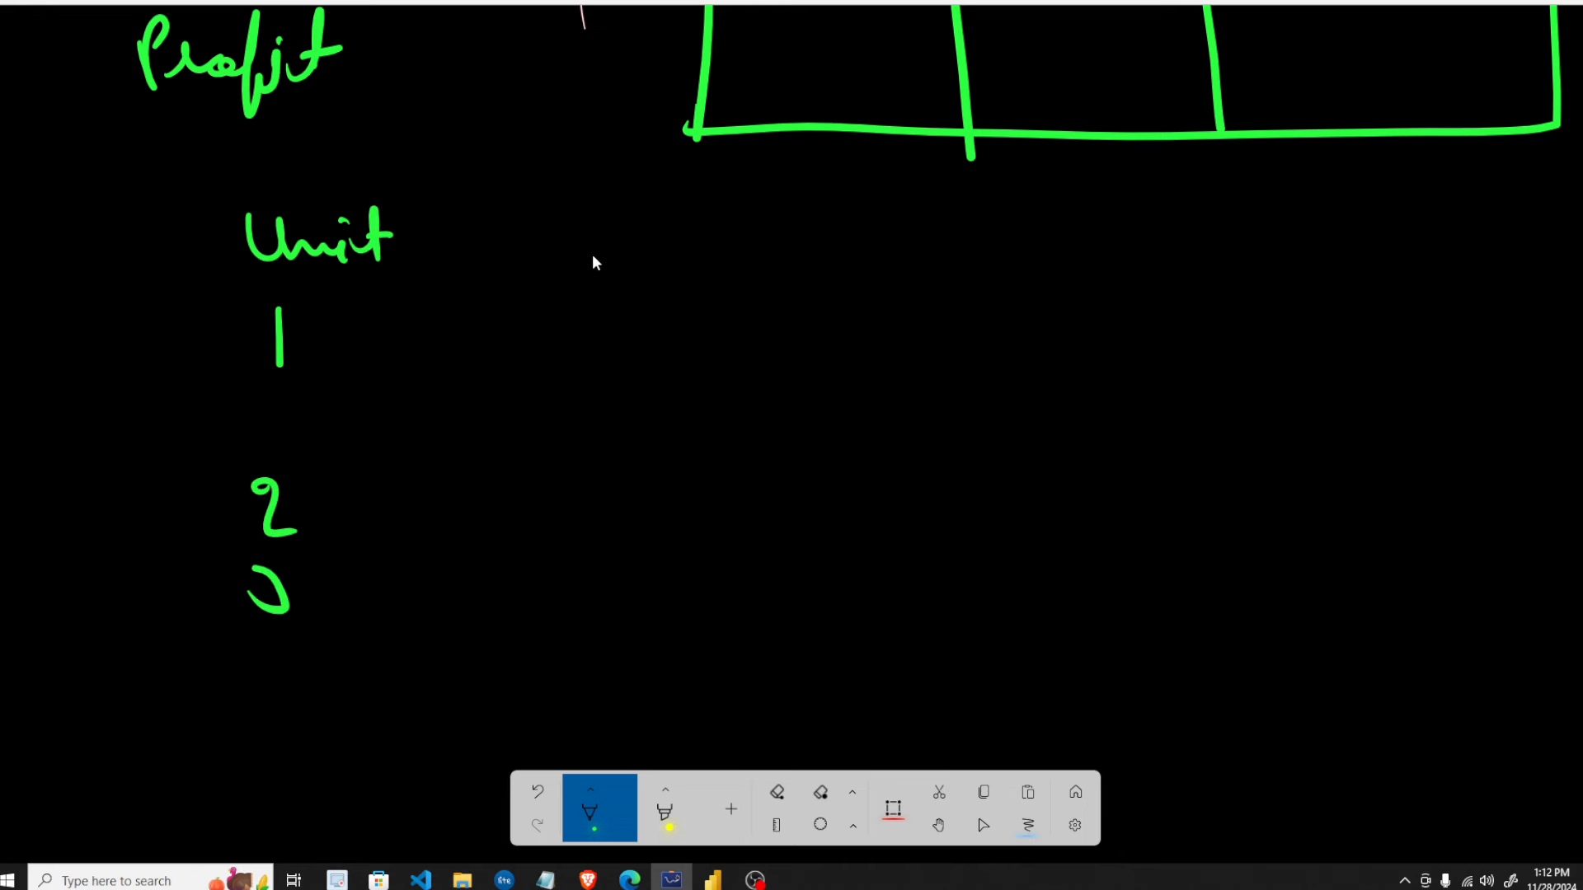
pyautogui.moveTo(595, 270)
pyautogui.mouseDown()
pyautogui.moveTo(606, 239)
pyautogui.moveTo(623, 278)
pyautogui.moveTo(671, 261)
pyautogui.moveTo(744, 268)
pyautogui.mouseUp()
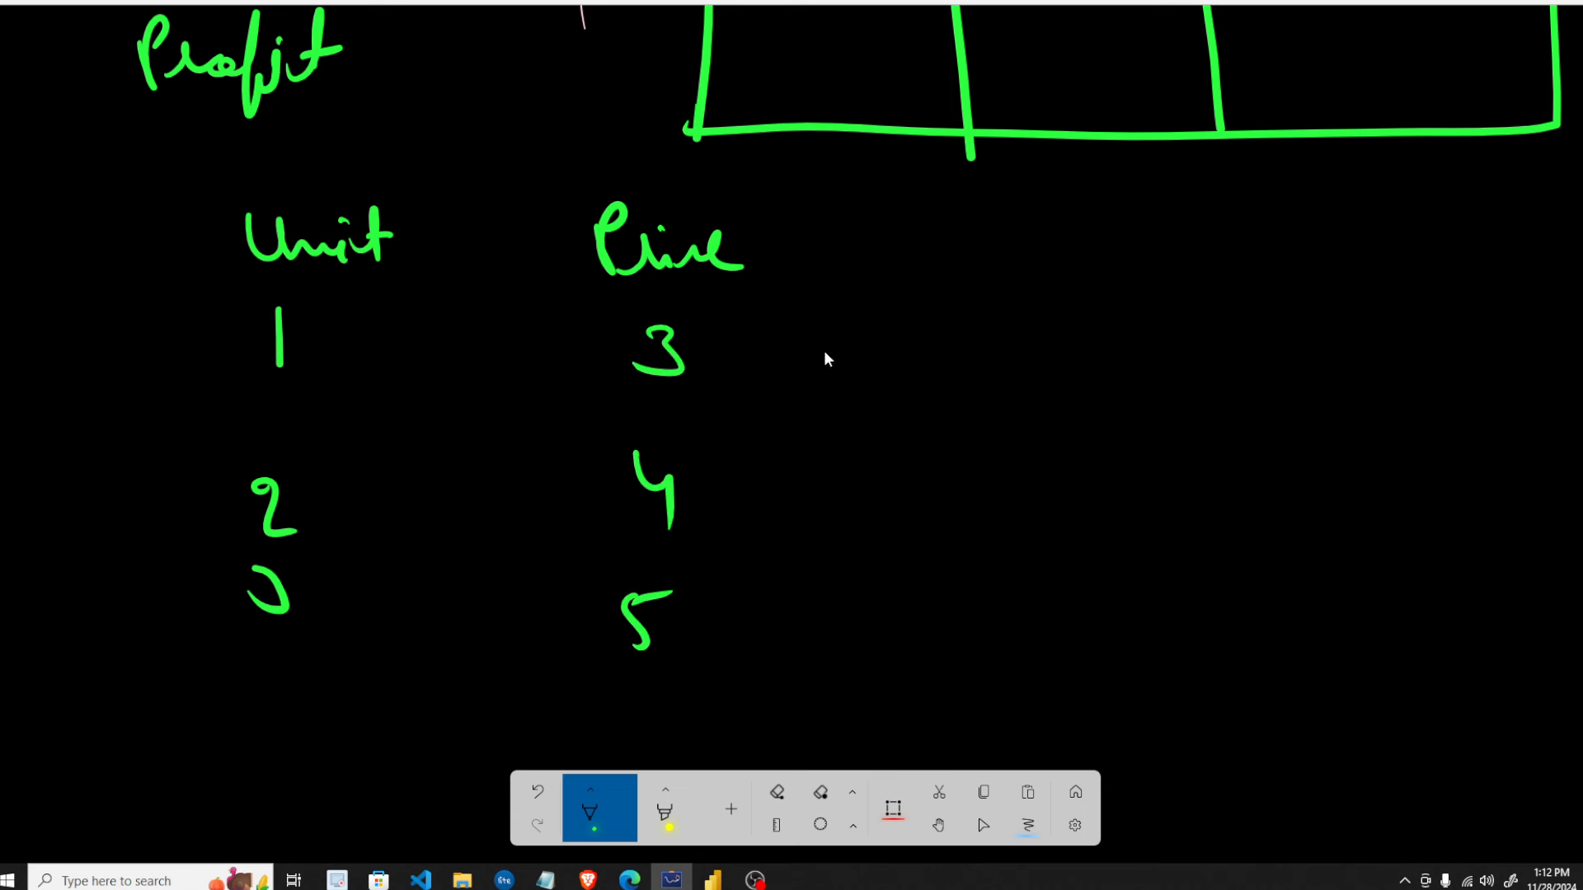
# - Connect each unit to its price with a line and write the row products 3, 8 and 15 beside them
pyautogui.moveTo(379, 352); pyautogui.dragTo(583, 346)
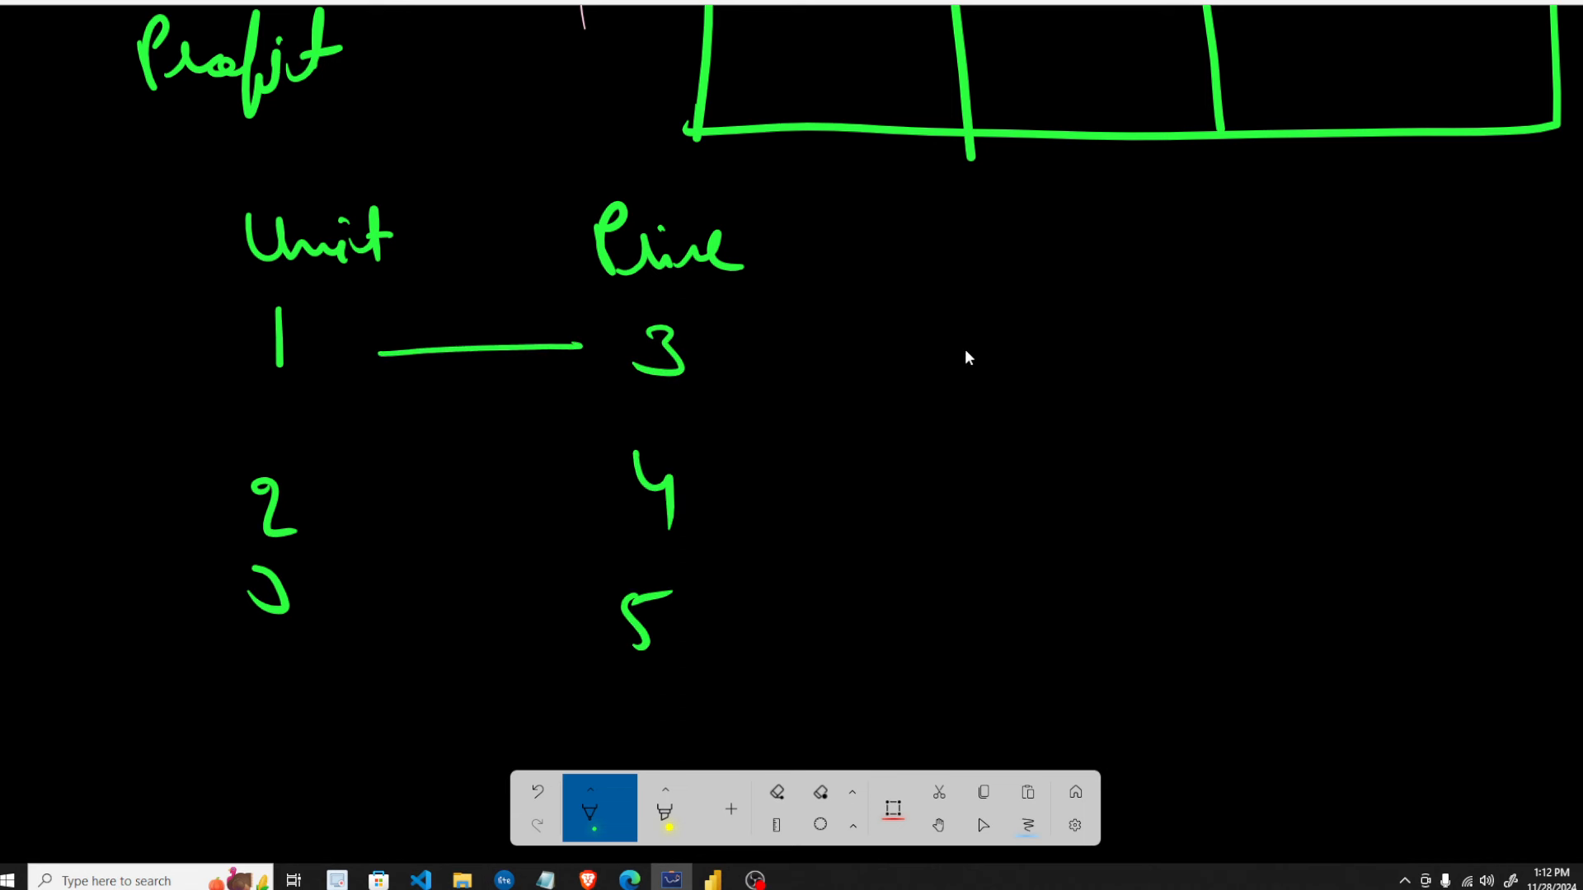
pyautogui.moveTo(992, 332)
pyautogui.mouseDown()
pyautogui.moveTo(1037, 367)
pyautogui.moveTo(978, 381)
pyautogui.mouseUp()
pyautogui.moveTo(305, 501); pyautogui.dragTo(604, 501)
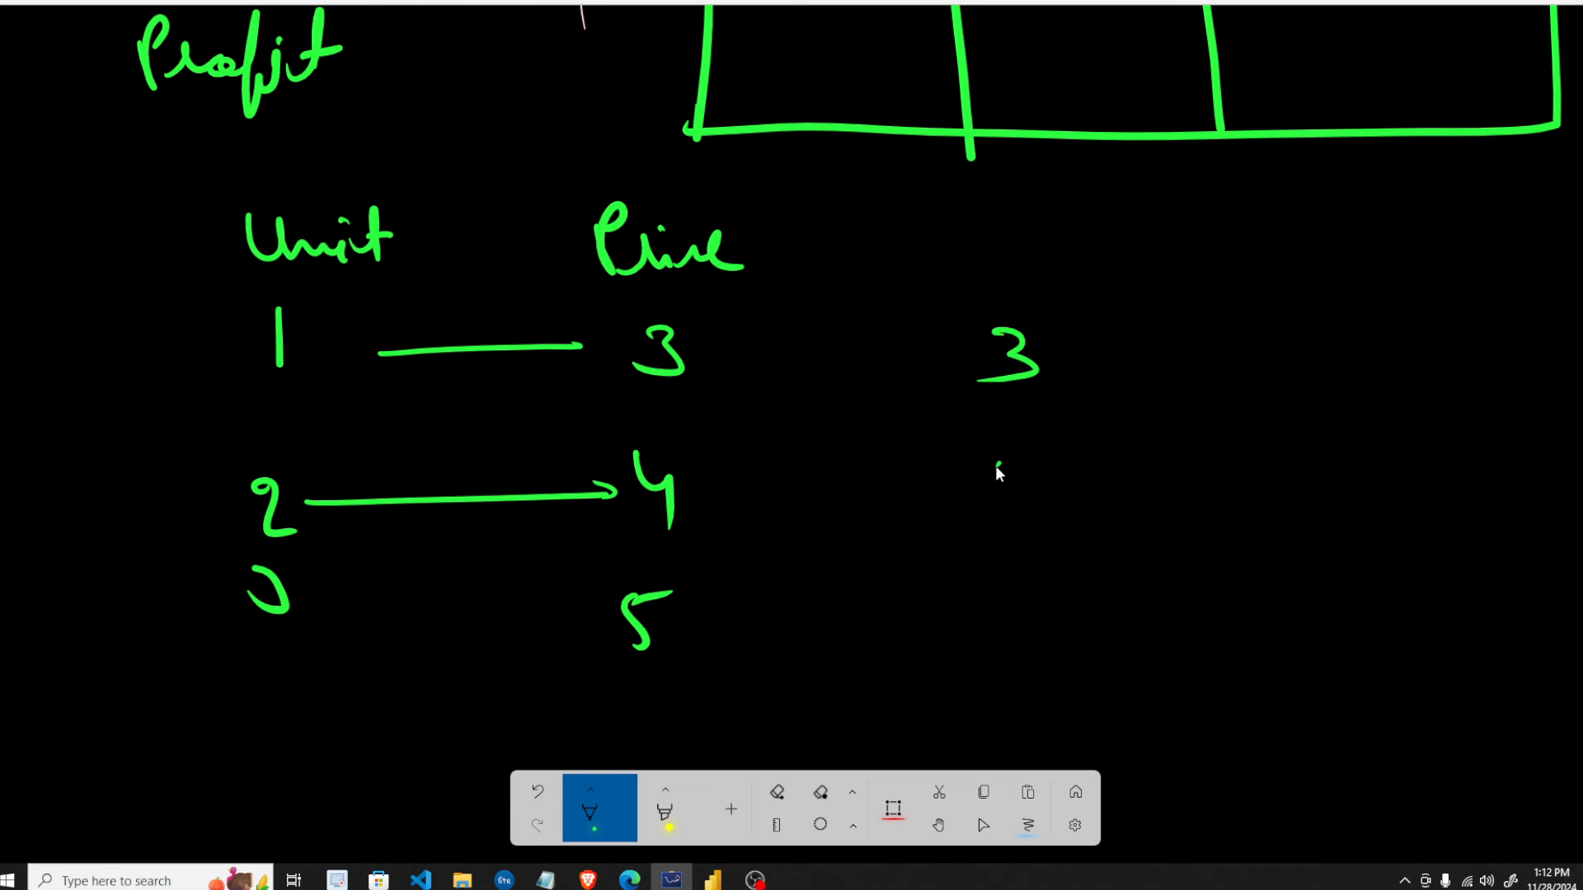
pyautogui.moveTo(1017, 464); pyautogui.dragTo(1008, 460)
pyautogui.moveTo(361, 606)
pyautogui.mouseDown()
pyautogui.moveTo(561, 605)
pyautogui.moveTo(568, 625)
pyautogui.mouseUp()
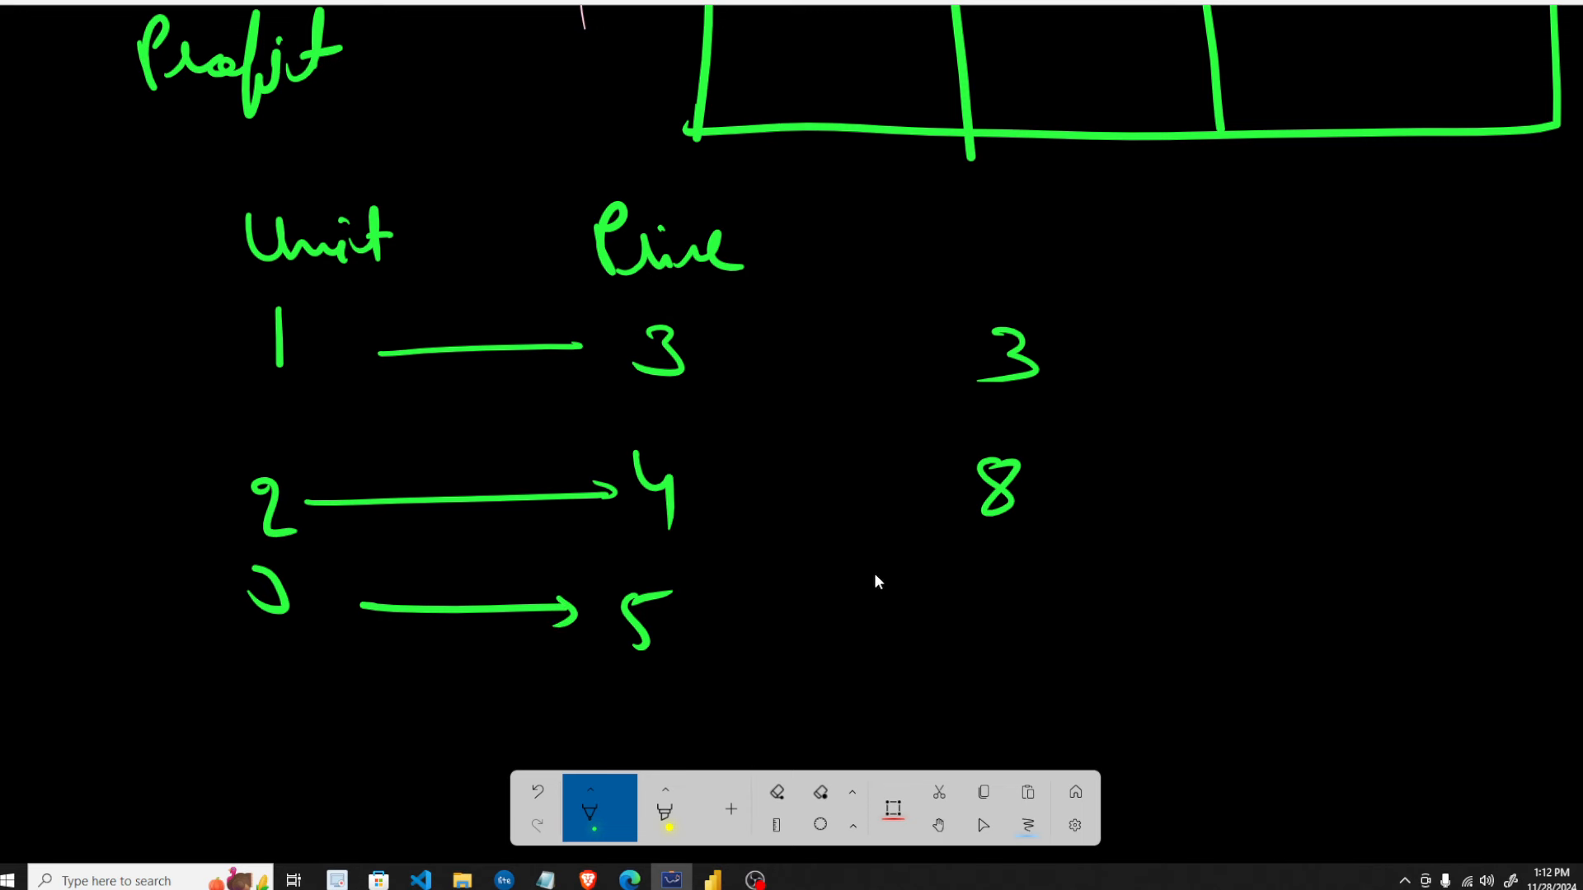
pyautogui.moveTo(954, 573); pyautogui.dragTo(969, 610)
pyautogui.moveTo(1035, 567)
pyautogui.mouseDown()
pyautogui.moveTo(1009, 611)
pyautogui.moveTo(1061, 565)
pyautogui.mouseUp()
# - Draw a sum line under the row products, write the underlined total 26, and add arrowheads to the connecting lines
pyautogui.moveTo(822, 674); pyautogui.dragTo(1269, 672)
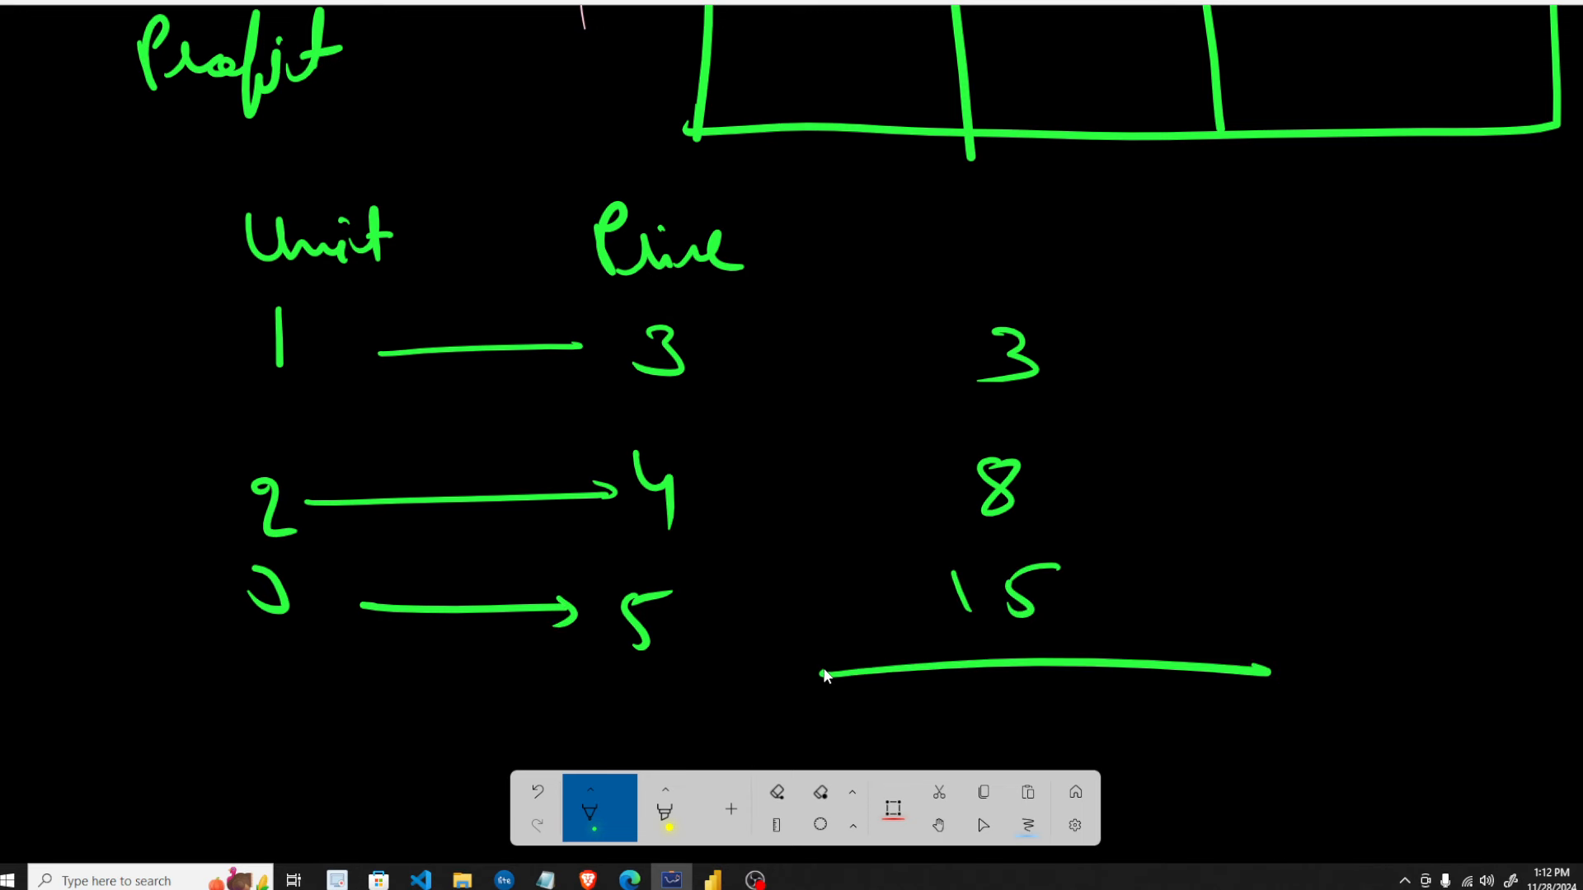
pyautogui.moveTo(1009, 699); pyautogui.dragTo(1012, 711)
pyautogui.moveTo(962, 768); pyautogui.dragTo(1115, 766)
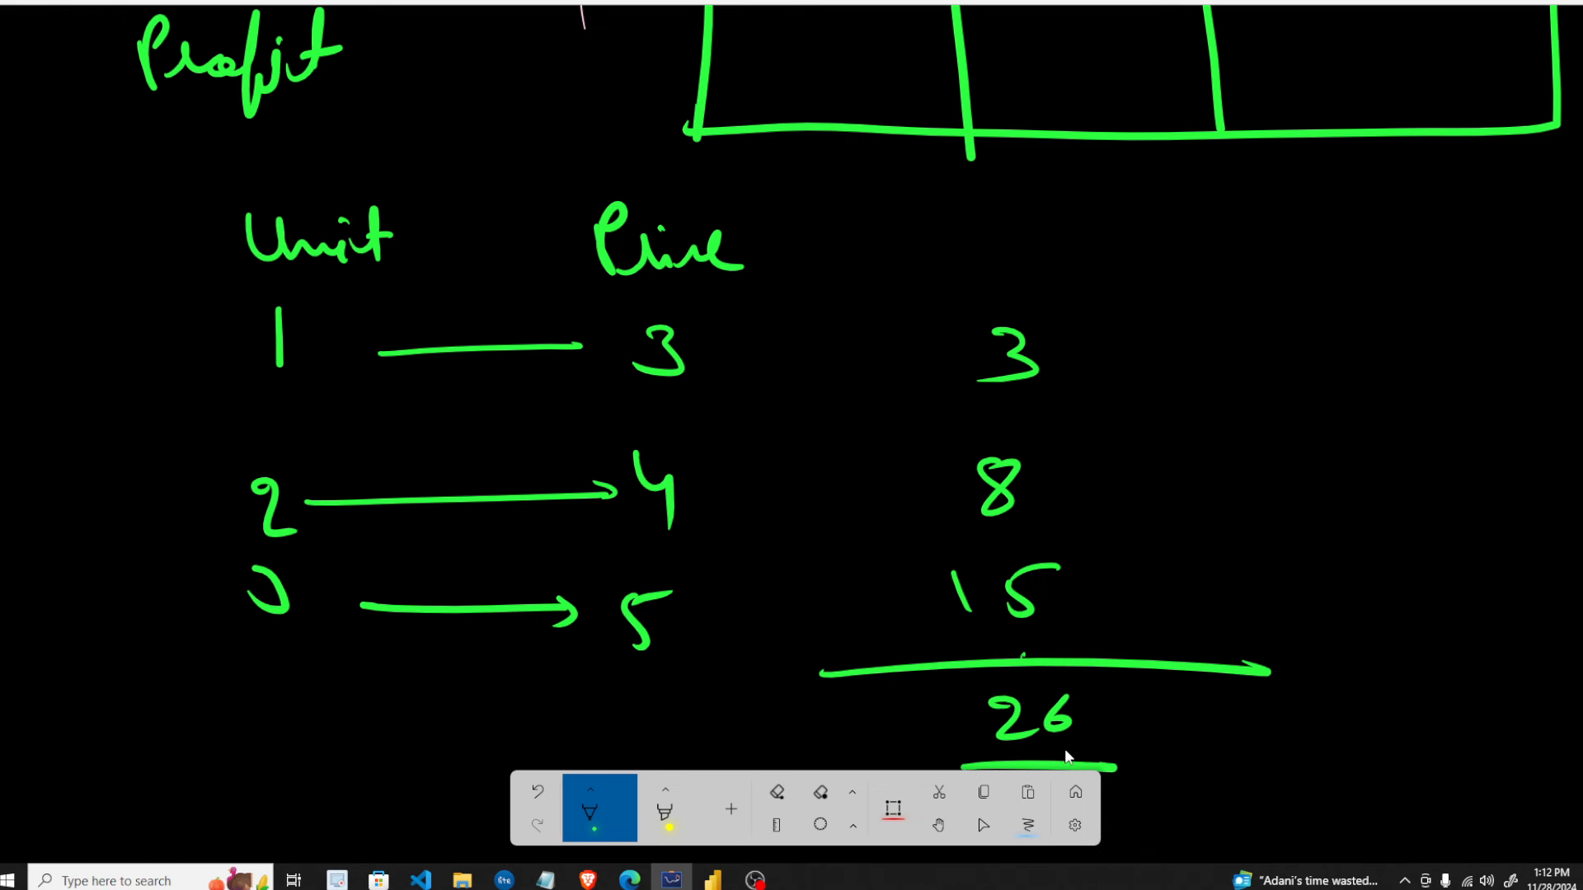
pyautogui.moveTo(572, 331); pyautogui.dragTo(557, 373)
pyautogui.moveTo(577, 475); pyautogui.dragTo(575, 524)
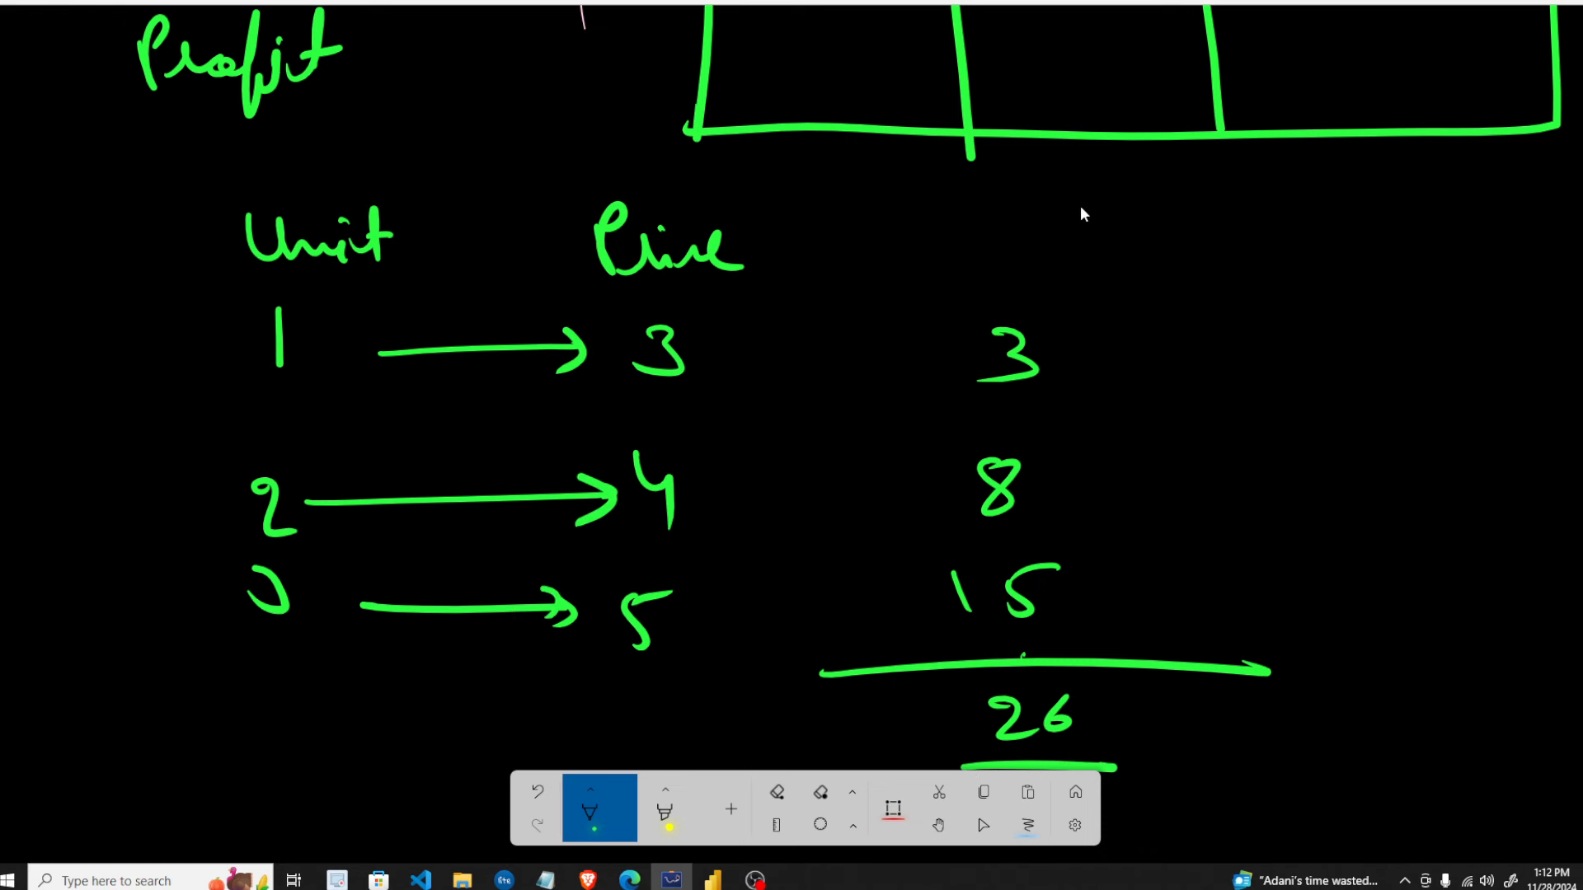
# - Write "Sumx(" beside the example, brace the Unit and Price rows as the sales table, and add abbreviated sales as the first argument
pyautogui.moveTo(1110, 240); pyautogui.dragTo(1089, 317)
pyautogui.moveTo(1131, 301)
pyautogui.mouseDown()
pyautogui.moveTo(1192, 284)
pyautogui.moveTo(1236, 303)
pyautogui.moveTo(1211, 307)
pyautogui.mouseUp()
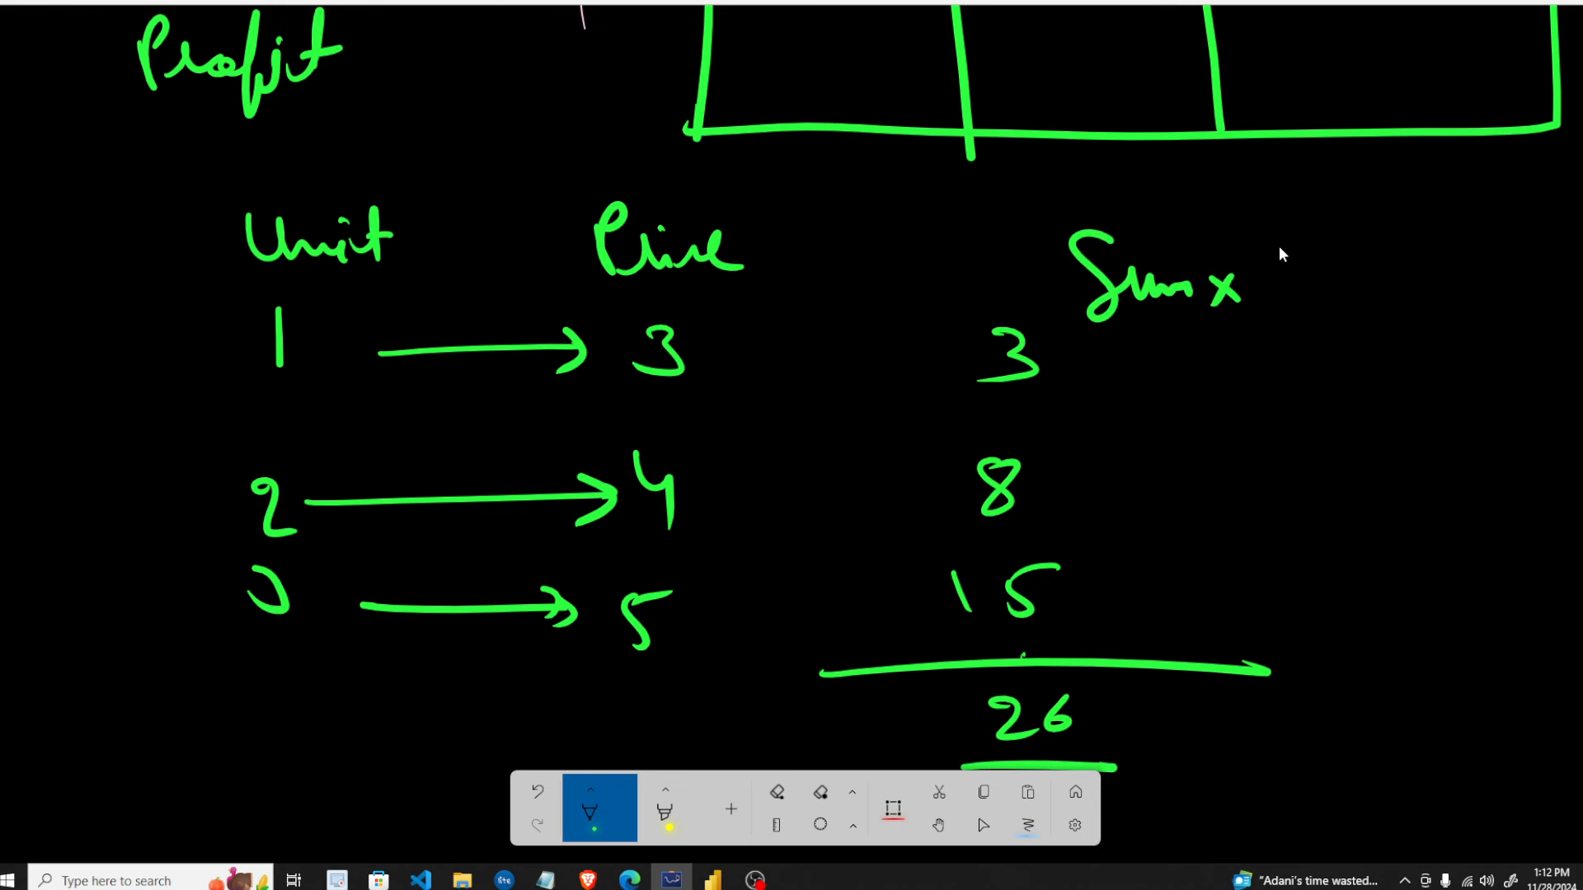
pyautogui.moveTo(1284, 241); pyautogui.dragTo(1290, 371)
pyautogui.moveTo(186, 219)
pyautogui.mouseDown()
pyautogui.moveTo(142, 256)
pyautogui.moveTo(239, 664)
pyautogui.mouseUp()
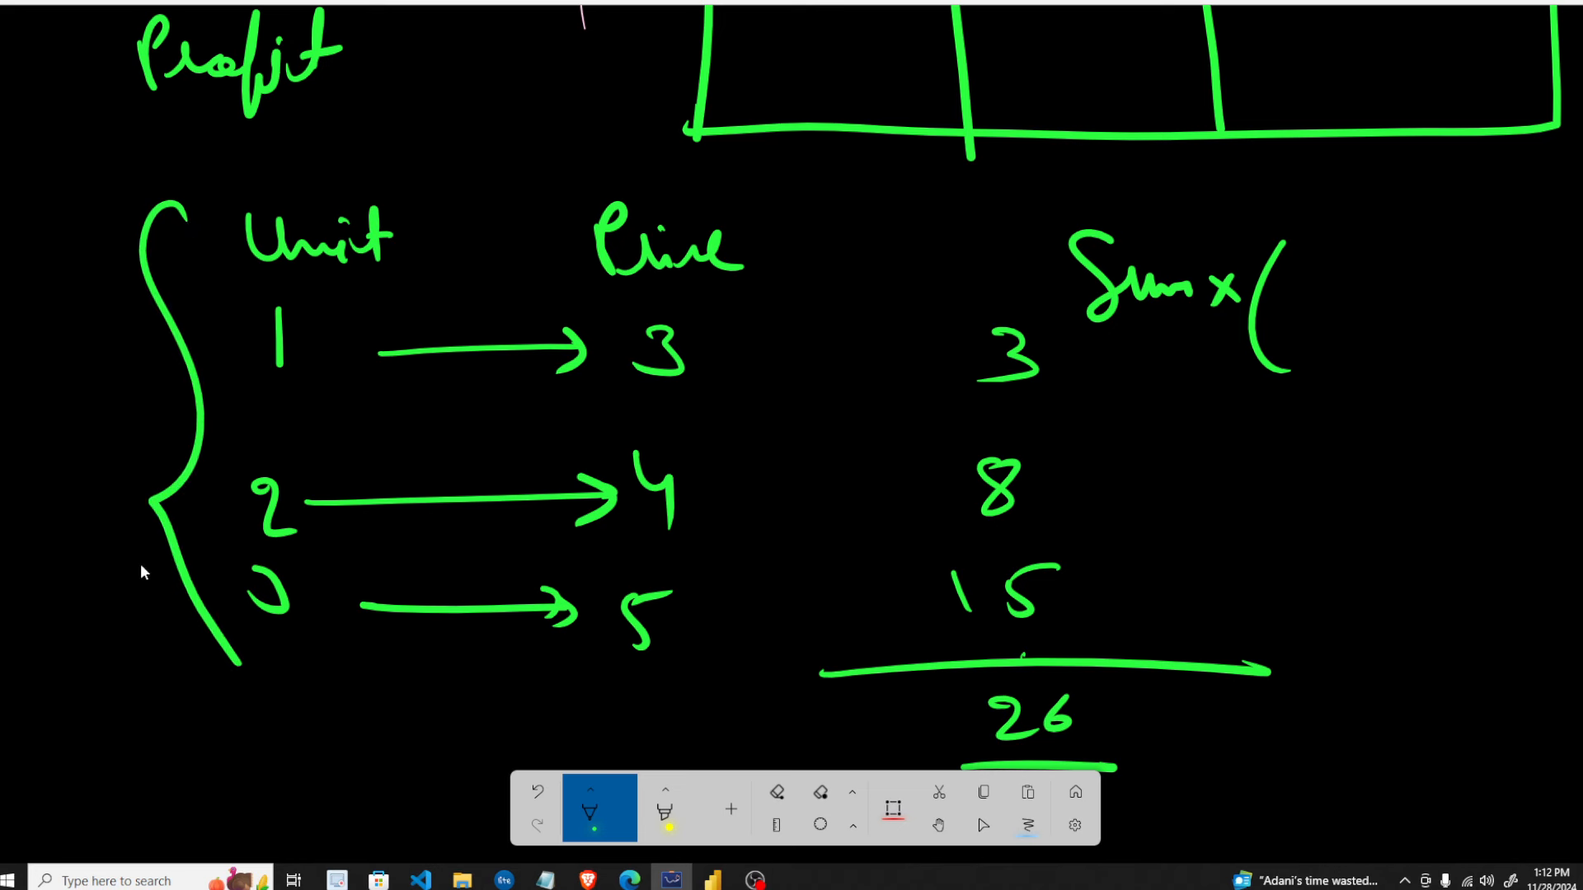
pyautogui.moveTo(75, 381); pyautogui.dragTo(61, 441)
pyautogui.moveTo(83, 412); pyautogui.dragTo(127, 404)
pyautogui.moveTo(1311, 285); pyautogui.dragTo(1296, 318)
pyautogui.moveTo(1323, 307); pyautogui.dragTo(1362, 316)
pyautogui.moveTo(1399, 312); pyautogui.dragTo(1387, 338)
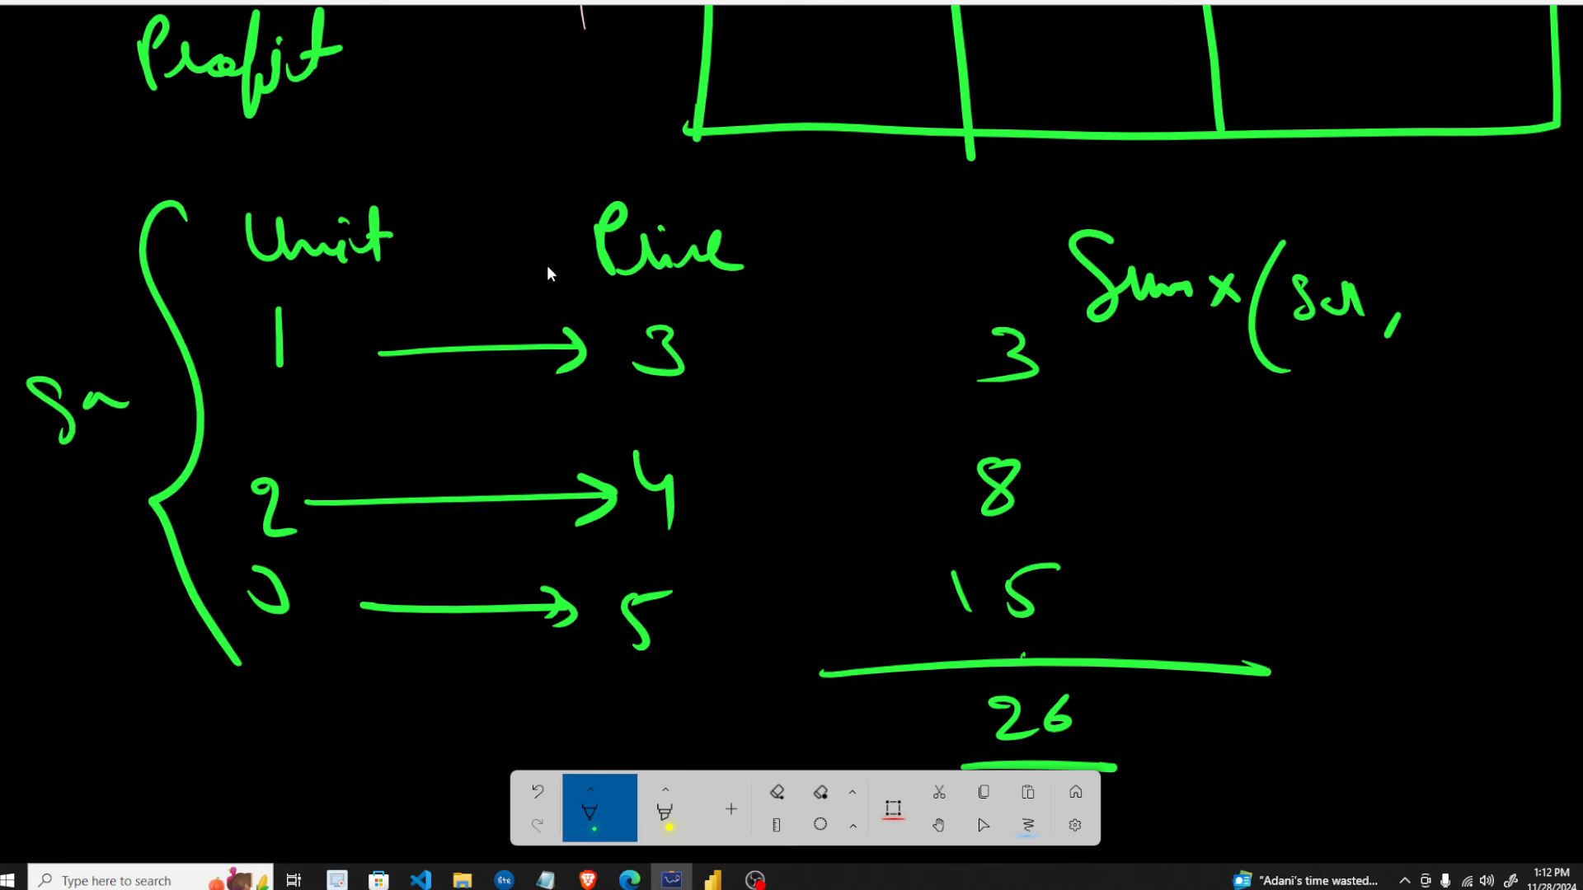
# - Tick the Unit and Price headings and write their abbreviated product as the underlined second Sumx argument
pyautogui.moveTo(295, 188)
pyautogui.mouseDown()
pyautogui.moveTo(304, 197)
pyautogui.moveTo(343, 167)
pyautogui.mouseUp()
pyautogui.moveTo(674, 198); pyautogui.dragTo(763, 165)
pyautogui.moveTo(1388, 377)
pyautogui.mouseDown()
pyautogui.moveTo(1419, 408)
pyautogui.moveTo(1486, 422)
pyautogui.mouseUp()
pyautogui.moveTo(1520, 390)
pyautogui.mouseDown()
pyautogui.moveTo(1507, 412)
pyautogui.moveTo(1562, 425)
pyautogui.mouseUp()
pyautogui.moveTo(1570, 404); pyautogui.dragTo(1576, 433)
pyautogui.moveTo(1401, 458); pyautogui.dragTo(1579, 450)
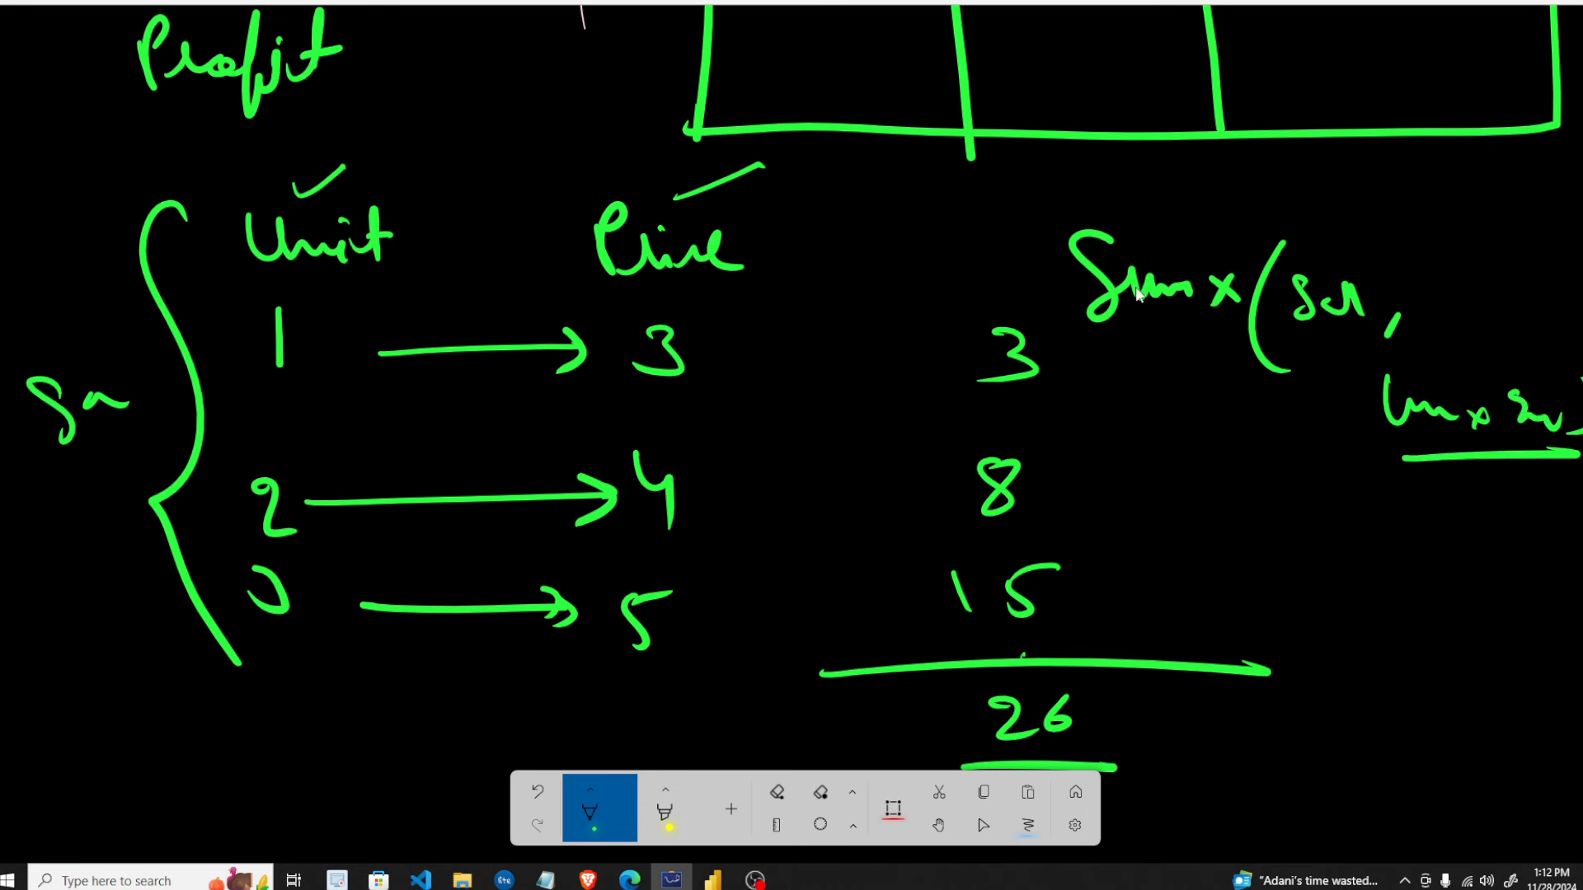
# - Mark the first row's unit, price and product, draw a downward arrow along the products, and circle the total 26
pyautogui.click(913, 361)
pyautogui.click(256, 406)
pyautogui.click(706, 383)
pyautogui.moveTo(324, 347); pyautogui.dragTo(339, 348)
pyautogui.moveTo(842, 384)
pyautogui.mouseDown()
pyautogui.moveTo(808, 587)
pyautogui.moveTo(834, 630)
pyautogui.mouseUp()
pyautogui.moveTo(1096, 699); pyautogui.dragTo(1074, 631)
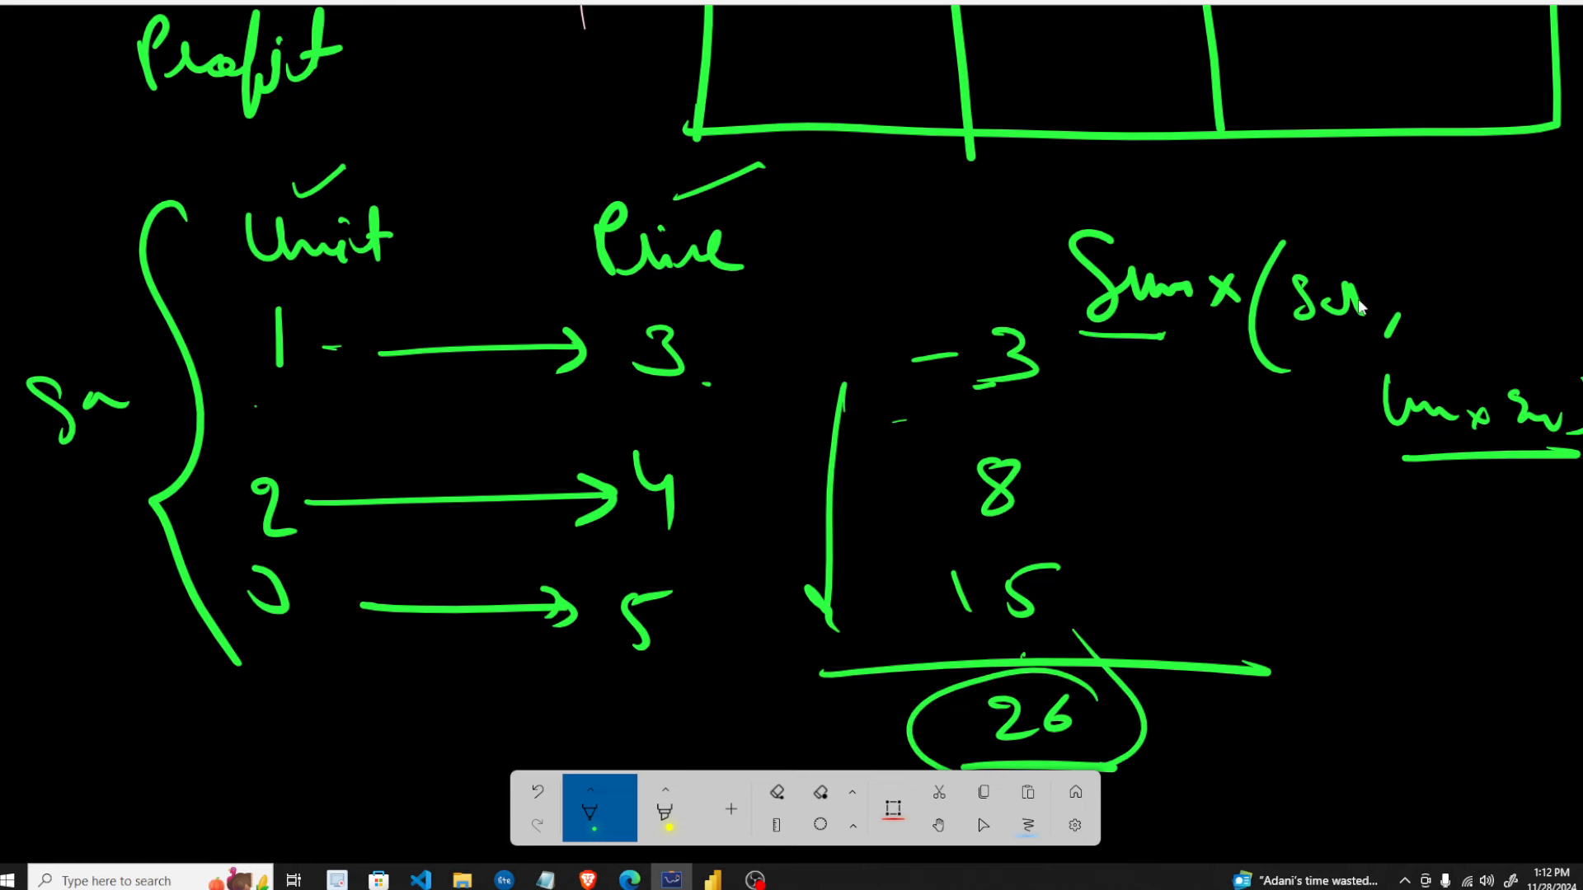
# - Draw a line beneath the Sumx expression and label it "Cus Total Sales", underlined
pyautogui.moveTo(1098, 371); pyautogui.dragTo(1418, 458)
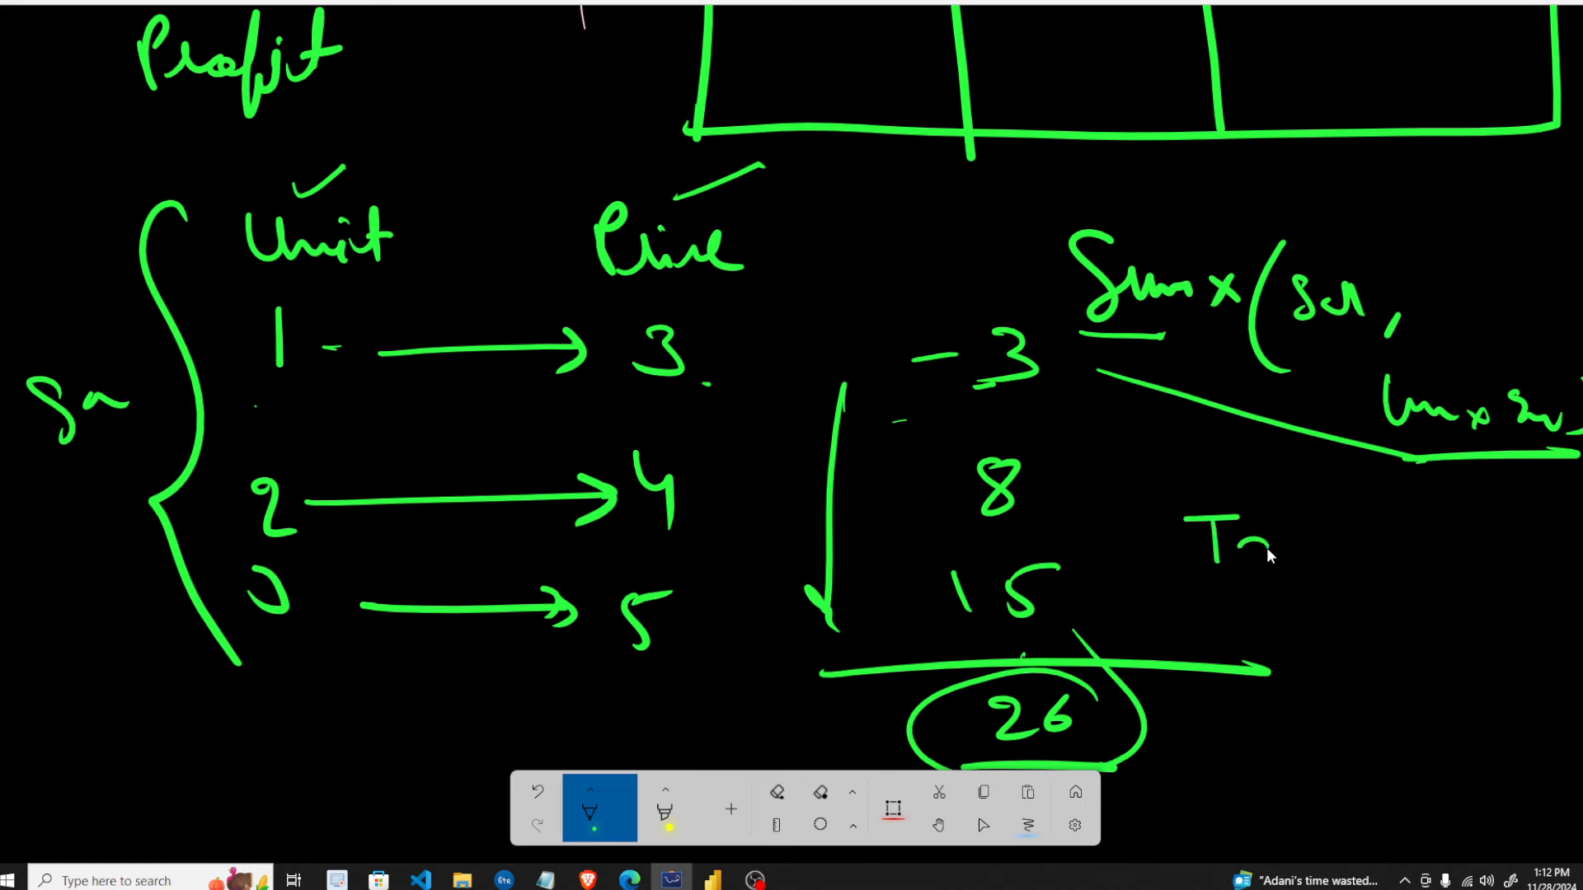
pyautogui.moveTo(1278, 546)
pyautogui.mouseDown()
pyautogui.moveTo(1390, 528)
pyautogui.moveTo(1446, 544)
pyautogui.moveTo(1488, 581)
pyautogui.mouseUp()
pyautogui.moveTo(1202, 601); pyautogui.dragTo(1497, 606)
pyautogui.moveTo(1195, 461)
pyautogui.mouseDown()
pyautogui.moveTo(1187, 513)
pyautogui.moveTo(1293, 504)
pyautogui.mouseUp()
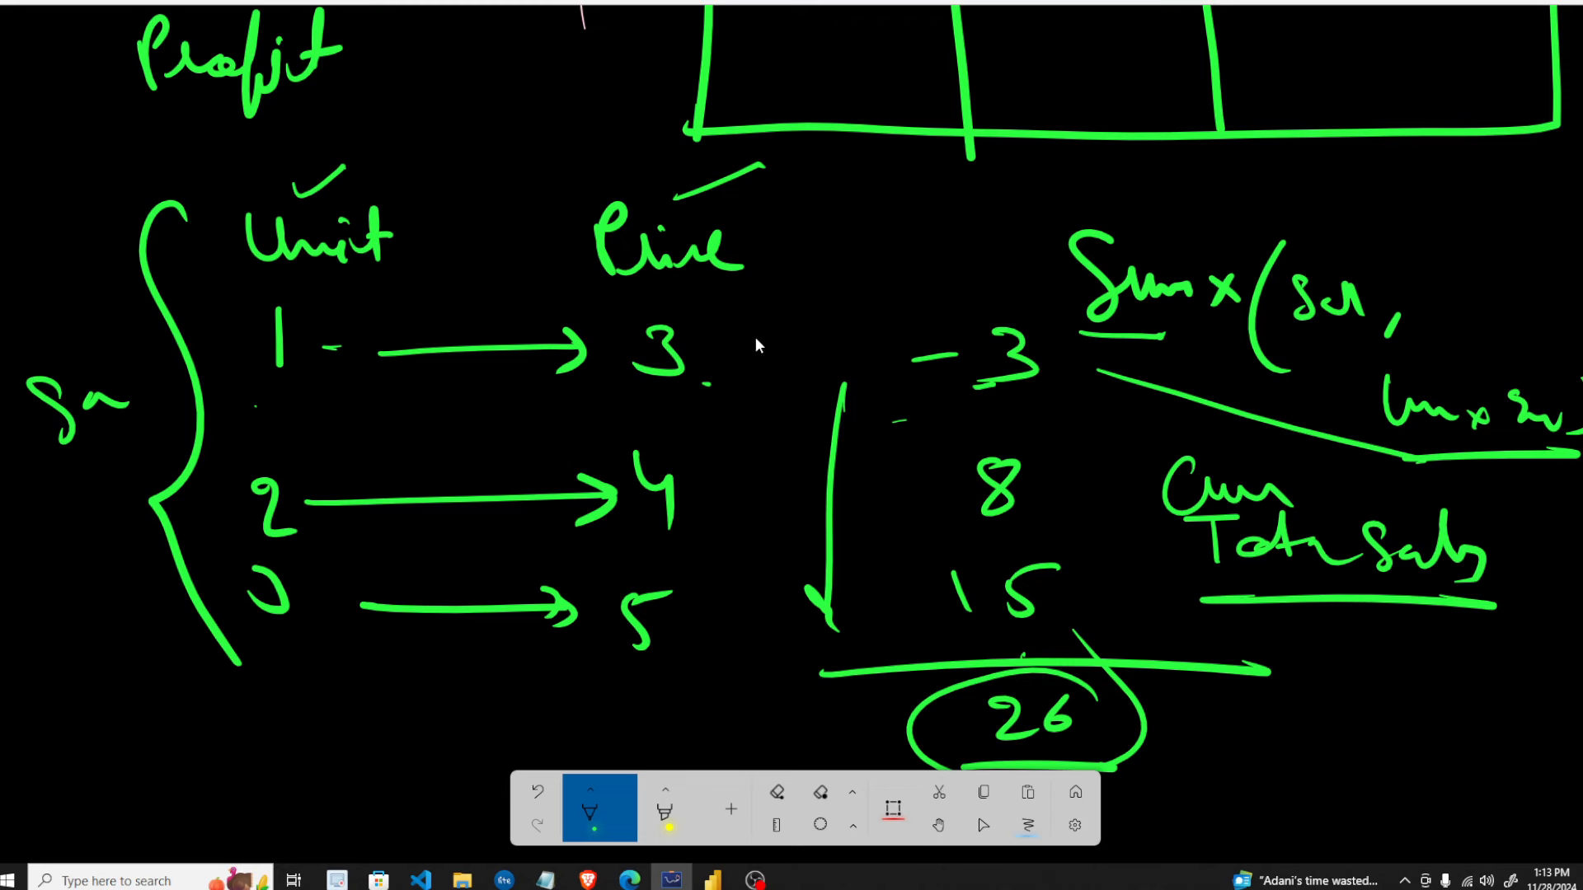
# - Write "Cost" over the Price heading and mark the first example row
pyautogui.moveTo(718, 216)
pyautogui.mouseDown()
pyautogui.moveTo(714, 287)
pyautogui.moveTo(752, 268)
pyautogui.mouseUp()
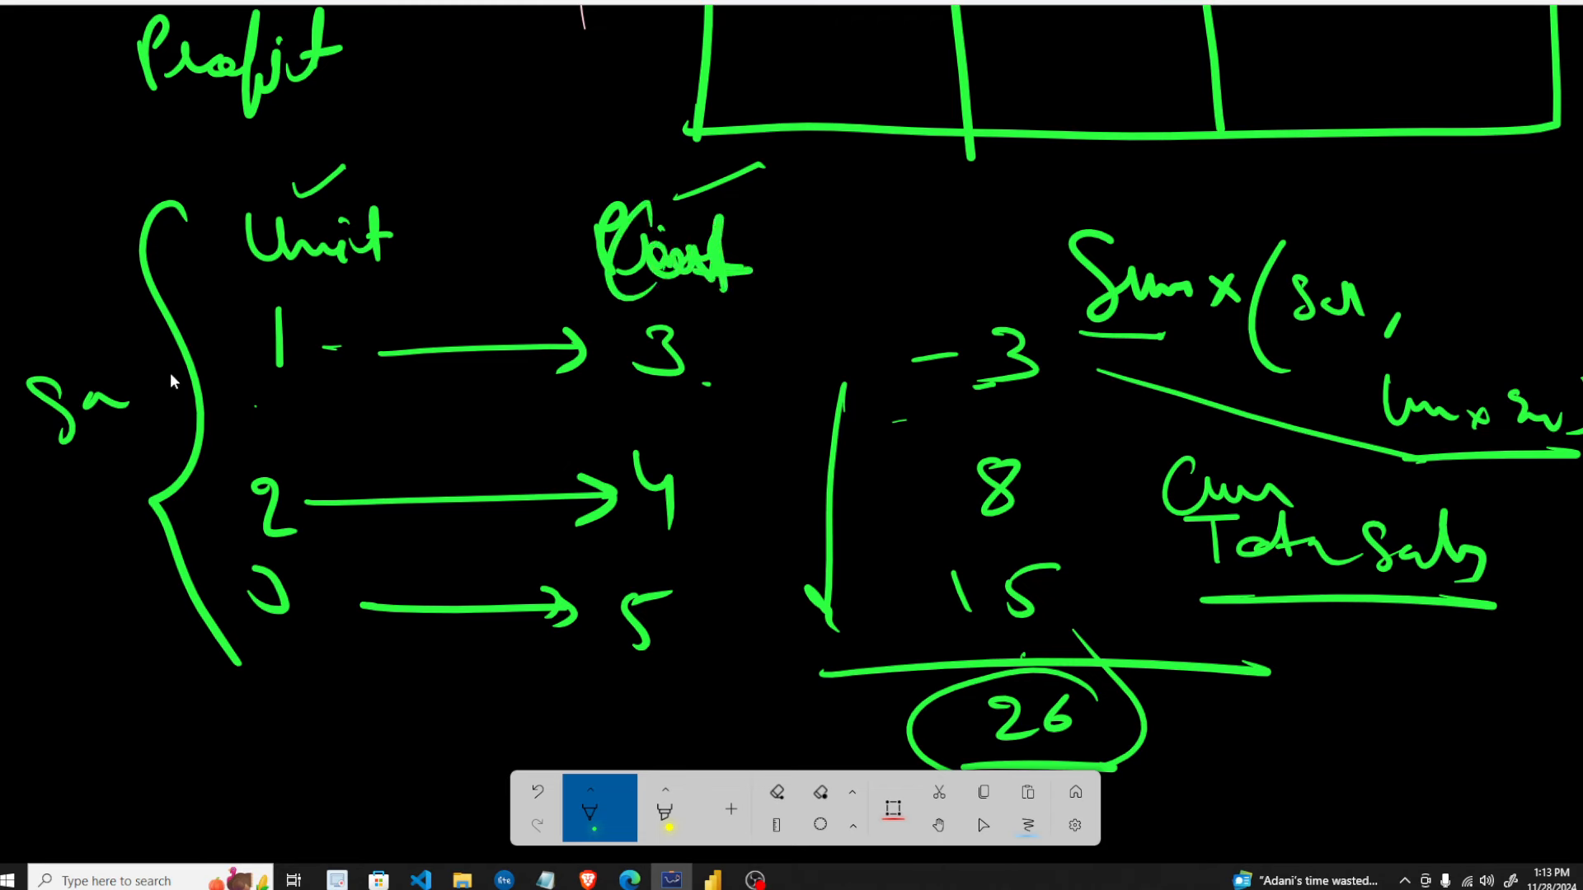
pyautogui.click(257, 373)
pyautogui.click(796, 355)
# - Switch to the Power BI Desktop report and search the data fields for "custom"
pyautogui.hotkey('alt', 'Tab')
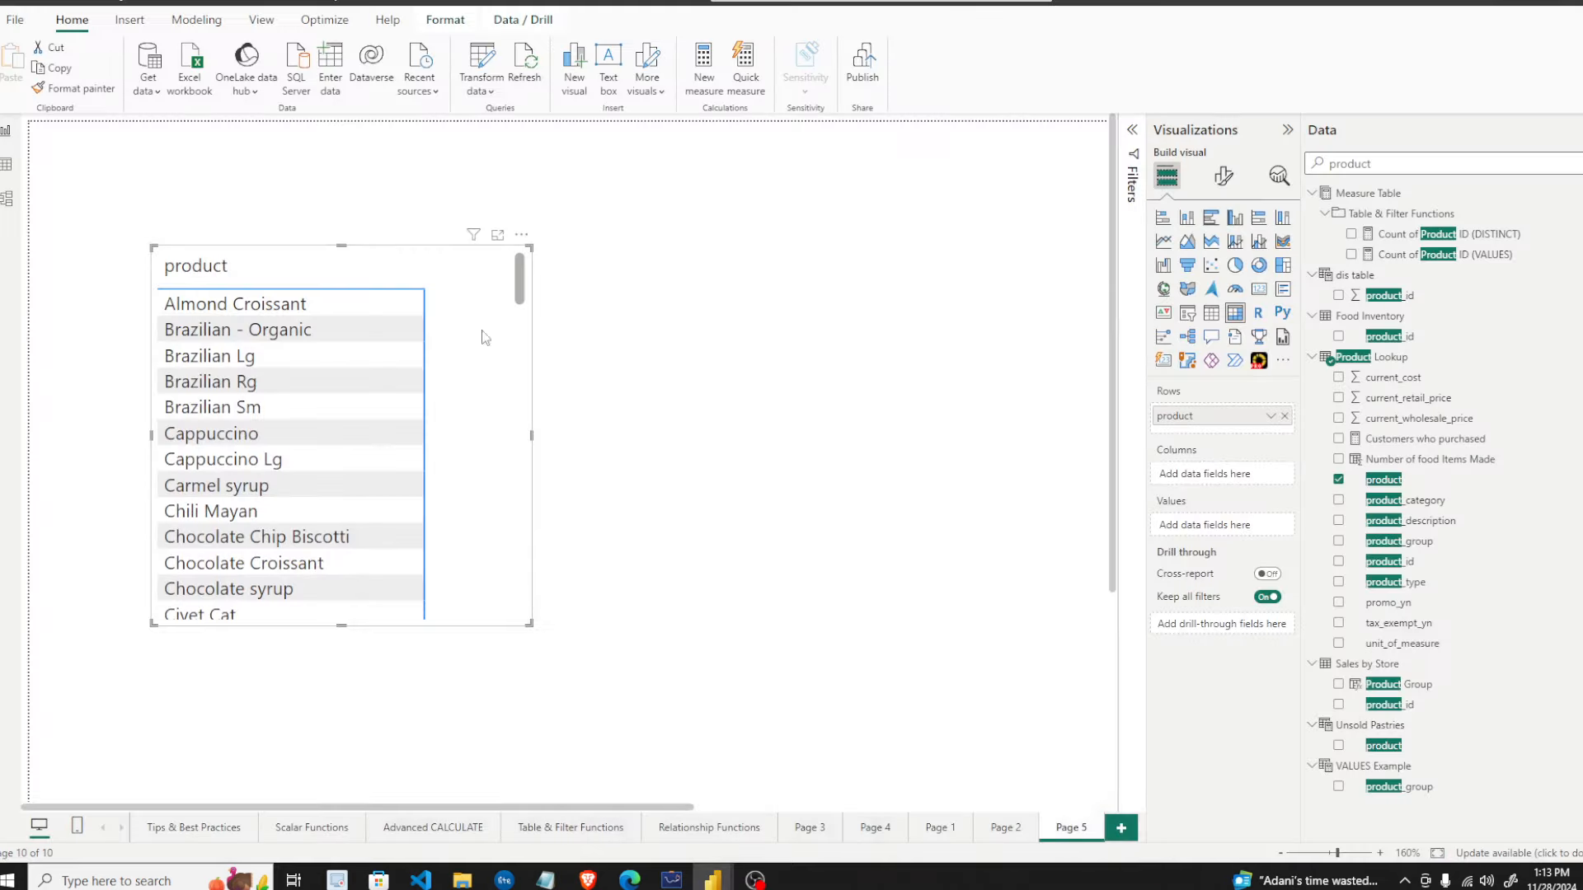
pyautogui.click(1402, 164)
pyautogui.doubleClick(1401, 163)
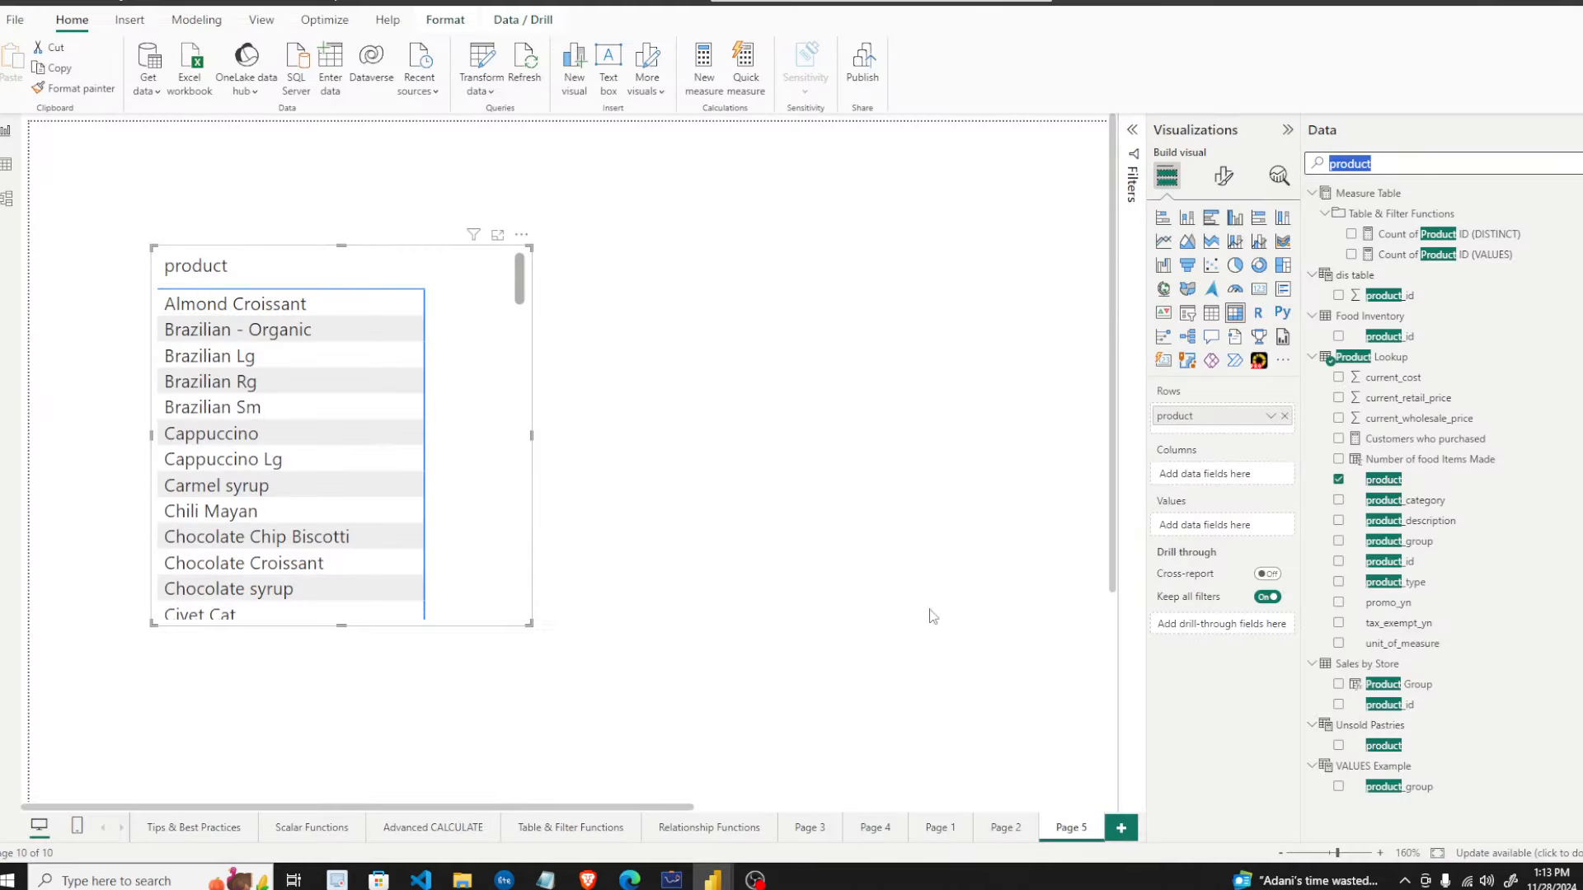
pyautogui.write('cu')
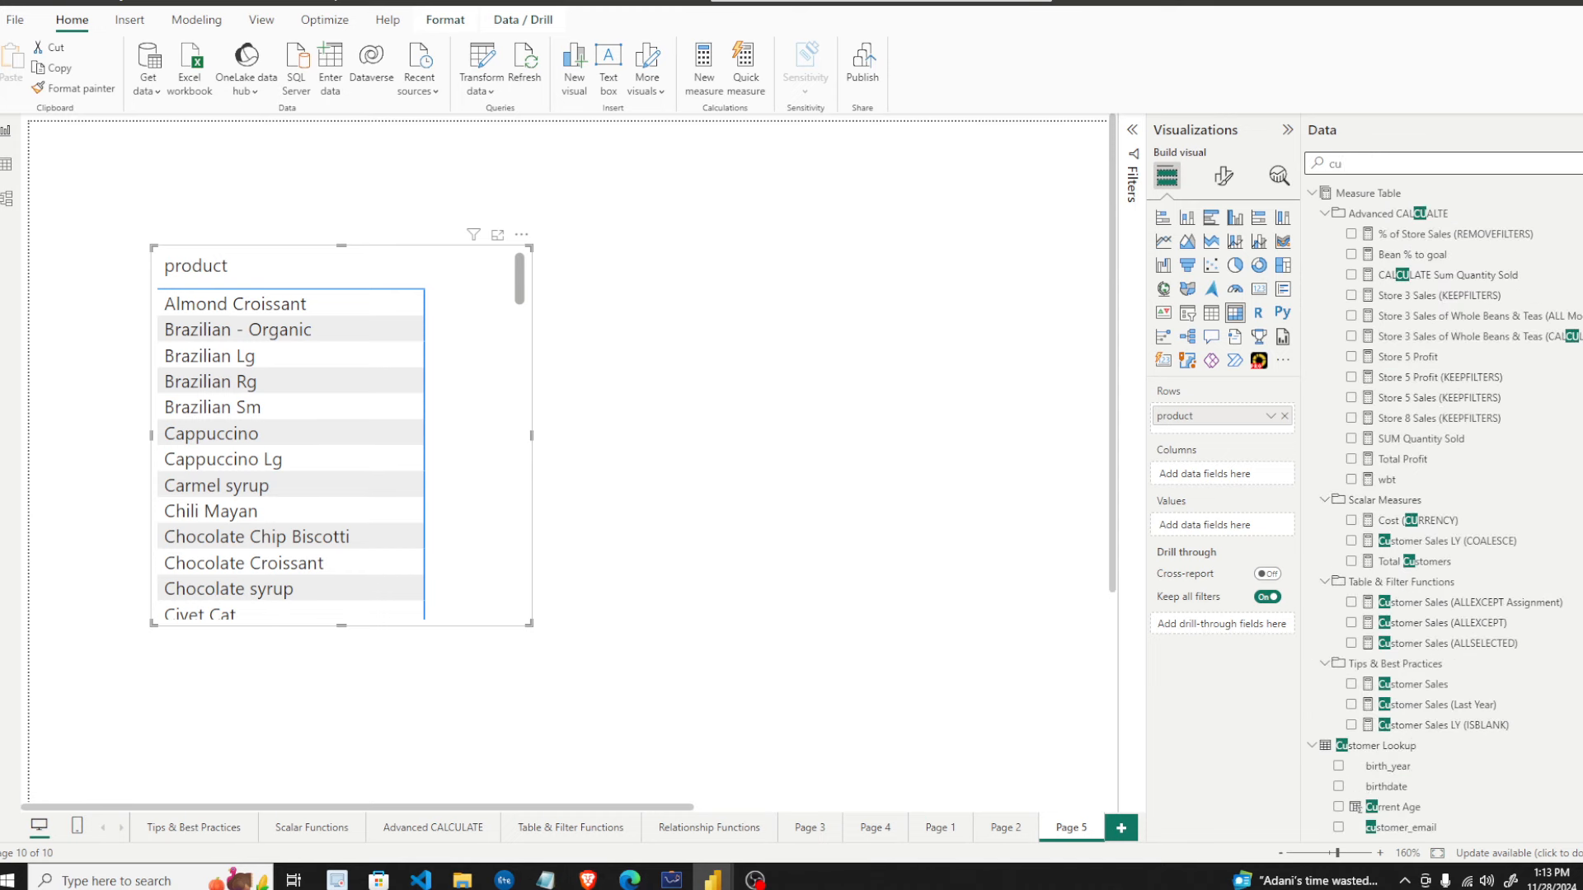
pyautogui.write('some')
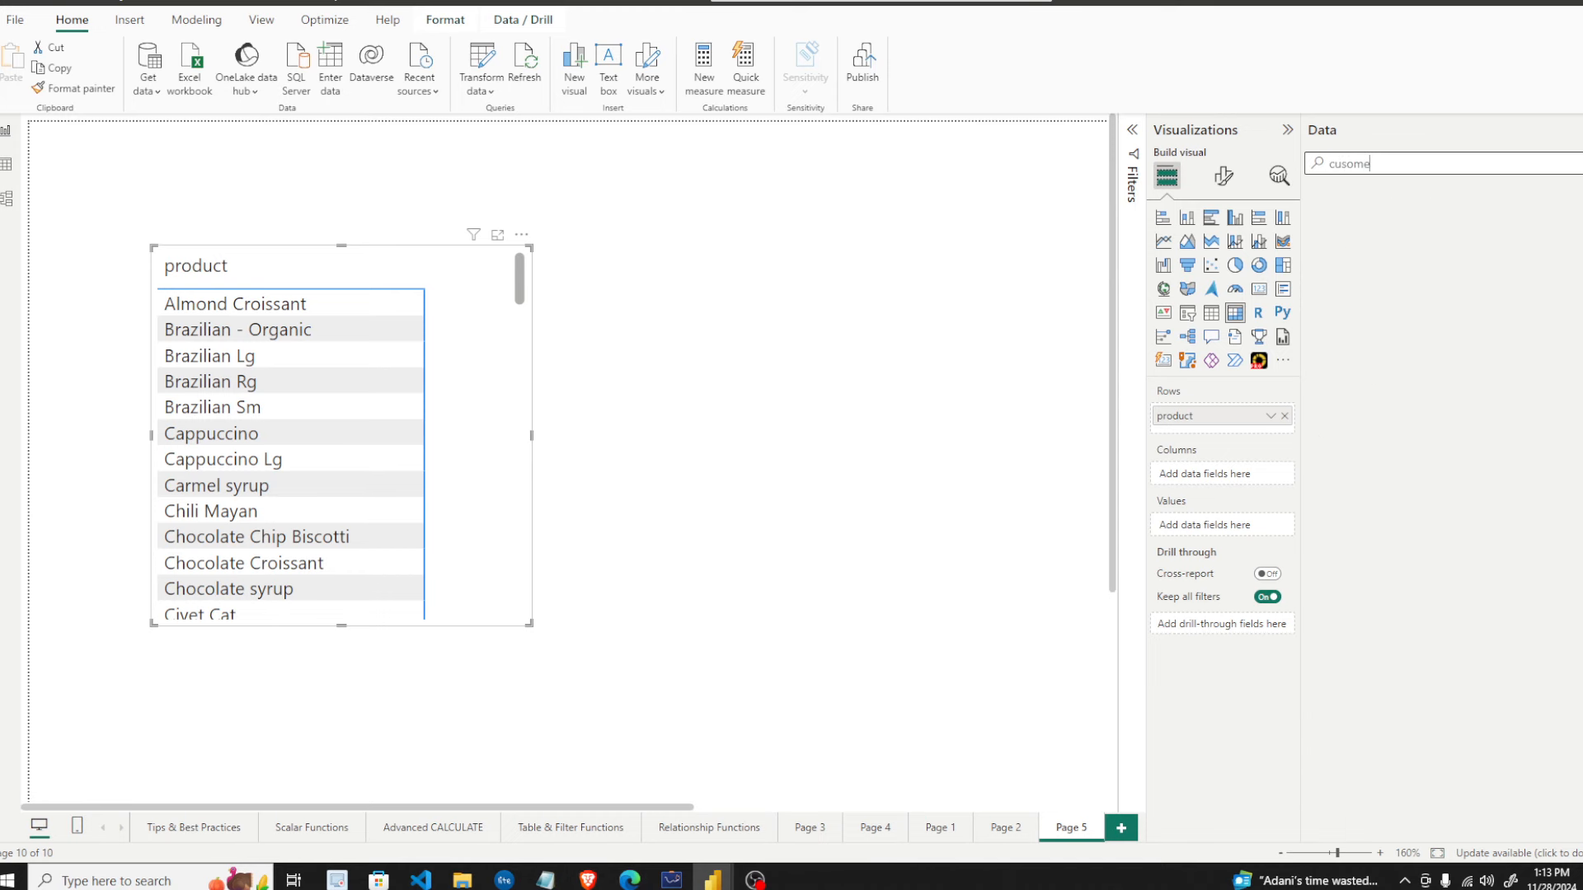
pyautogui.press('BackSpace')
pyautogui.press('BackSpace')
pyautogui.press('BackSpace')
pyautogui.press('BackSpace')
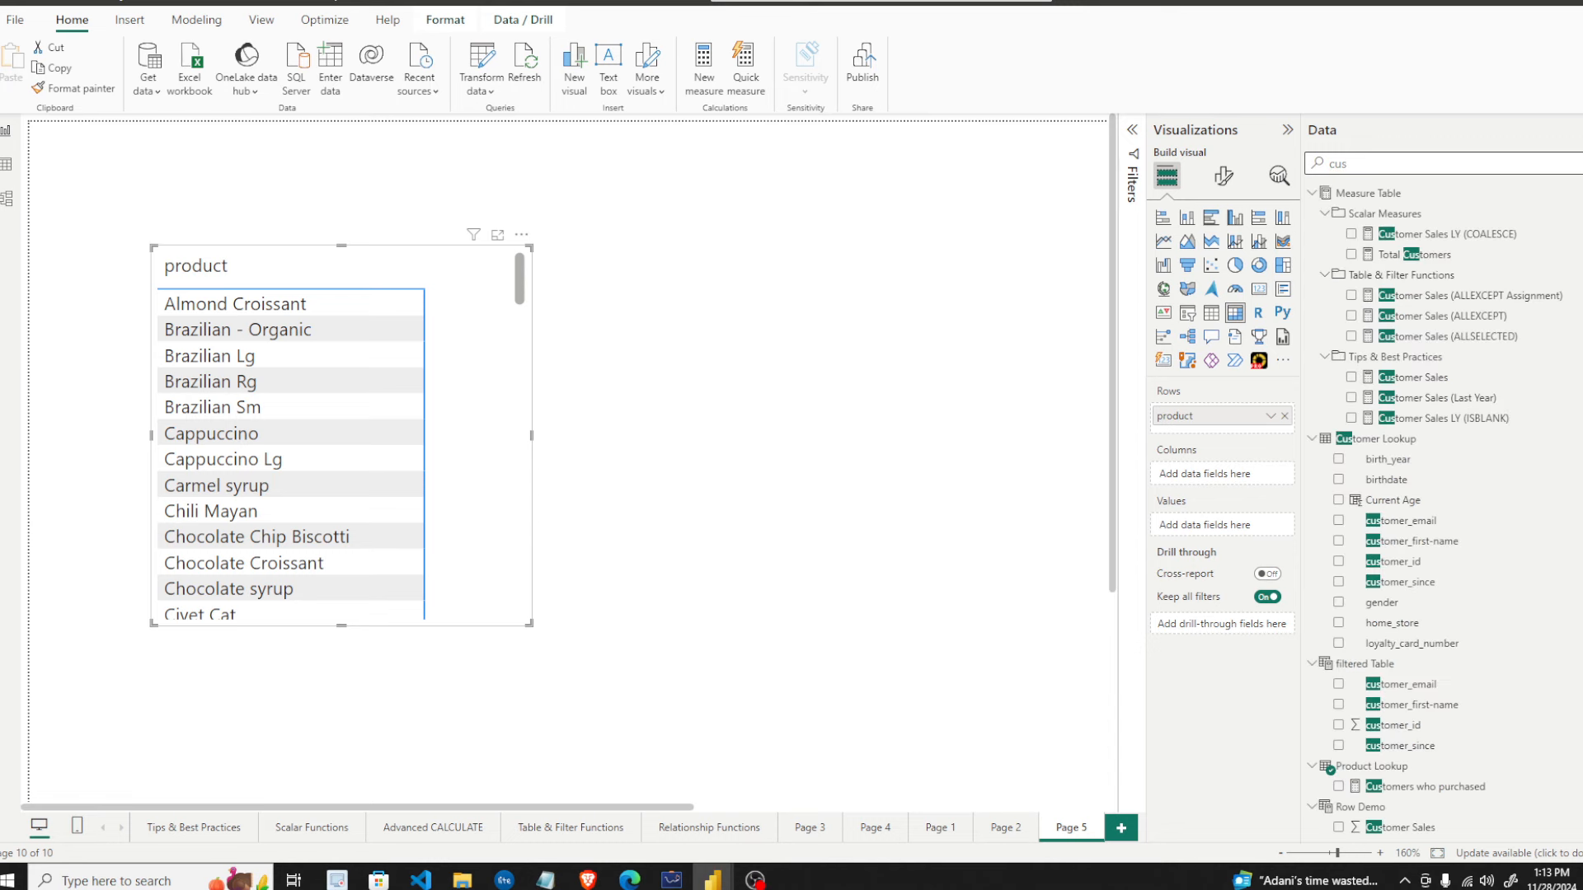
pyautogui.write('tom')
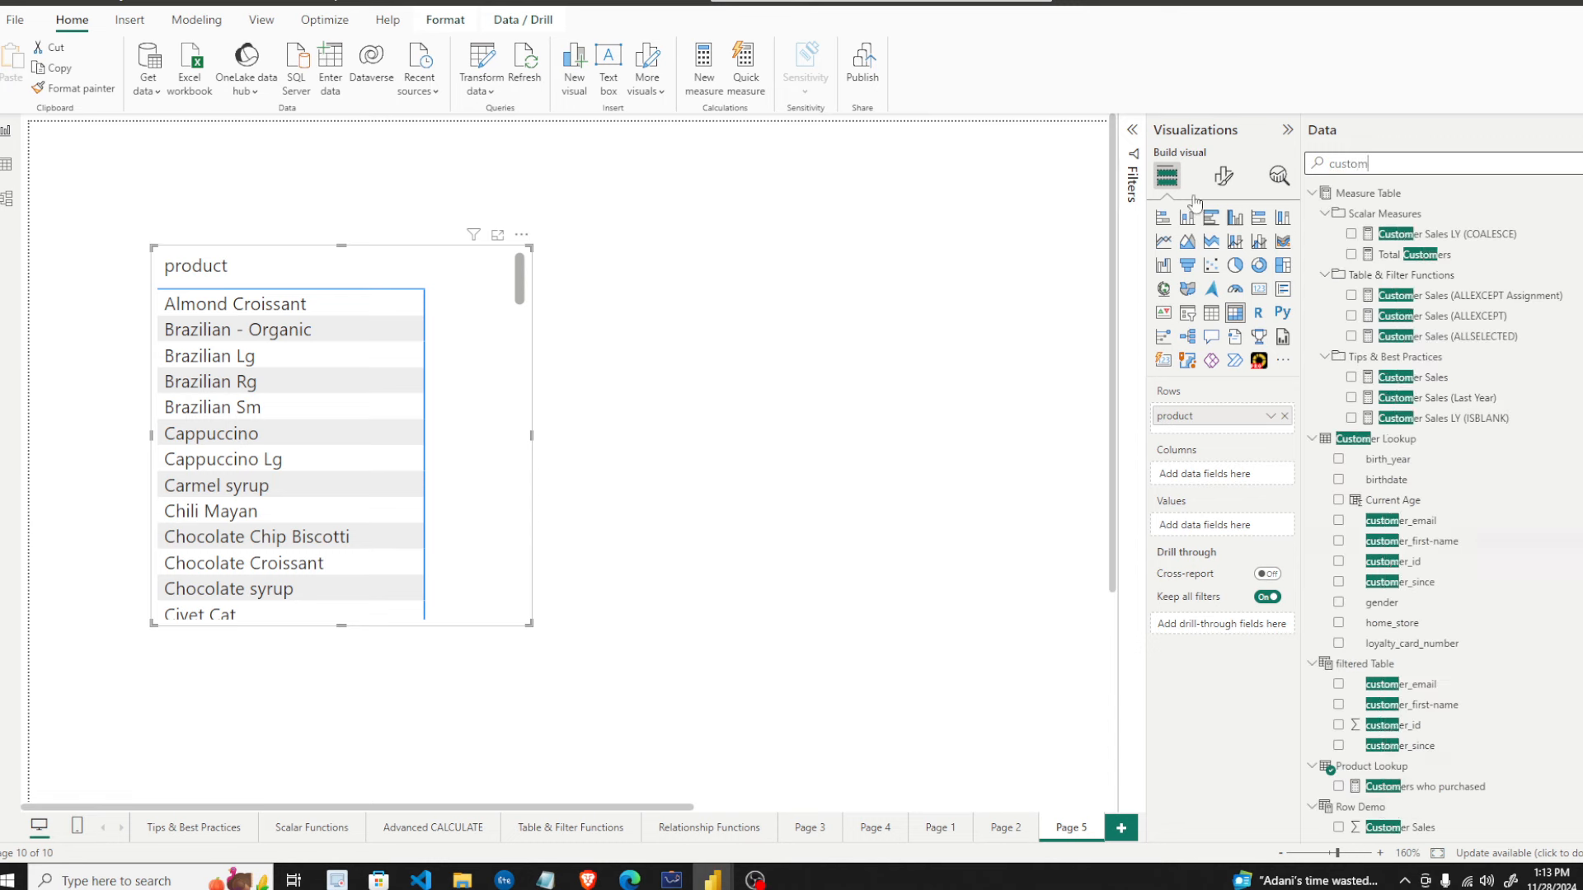
# - Open the Customer Sales measure's full formula and examine its SUMX table argument and the quantity_sold by unit_price expression
pyautogui.click(1413, 377)
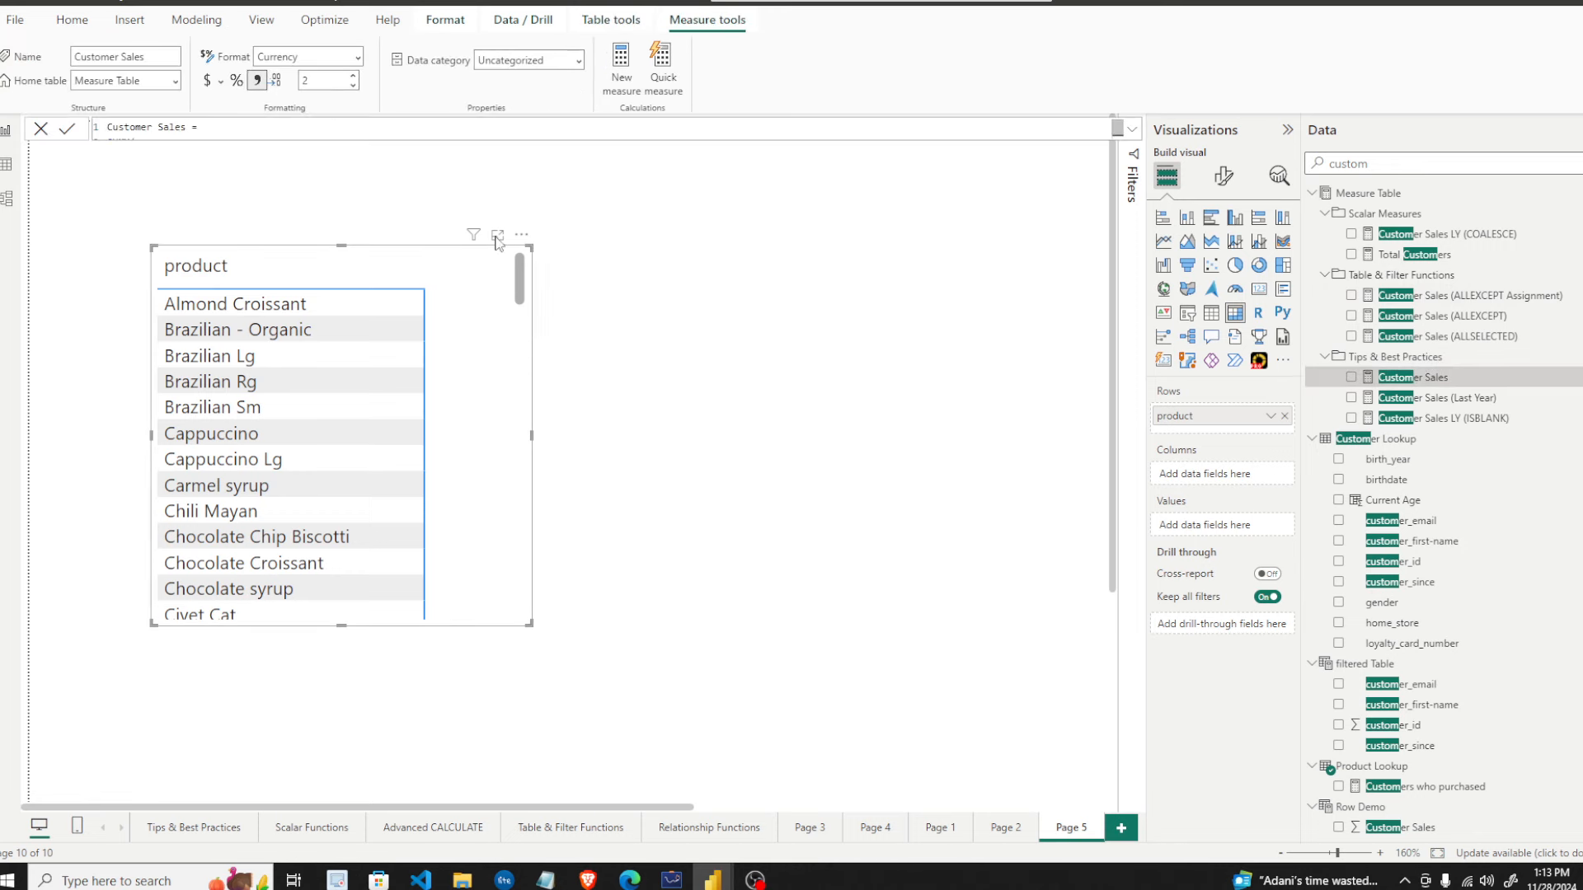
pyautogui.click(1132, 134)
pyautogui.scroll(5, 267, 175)
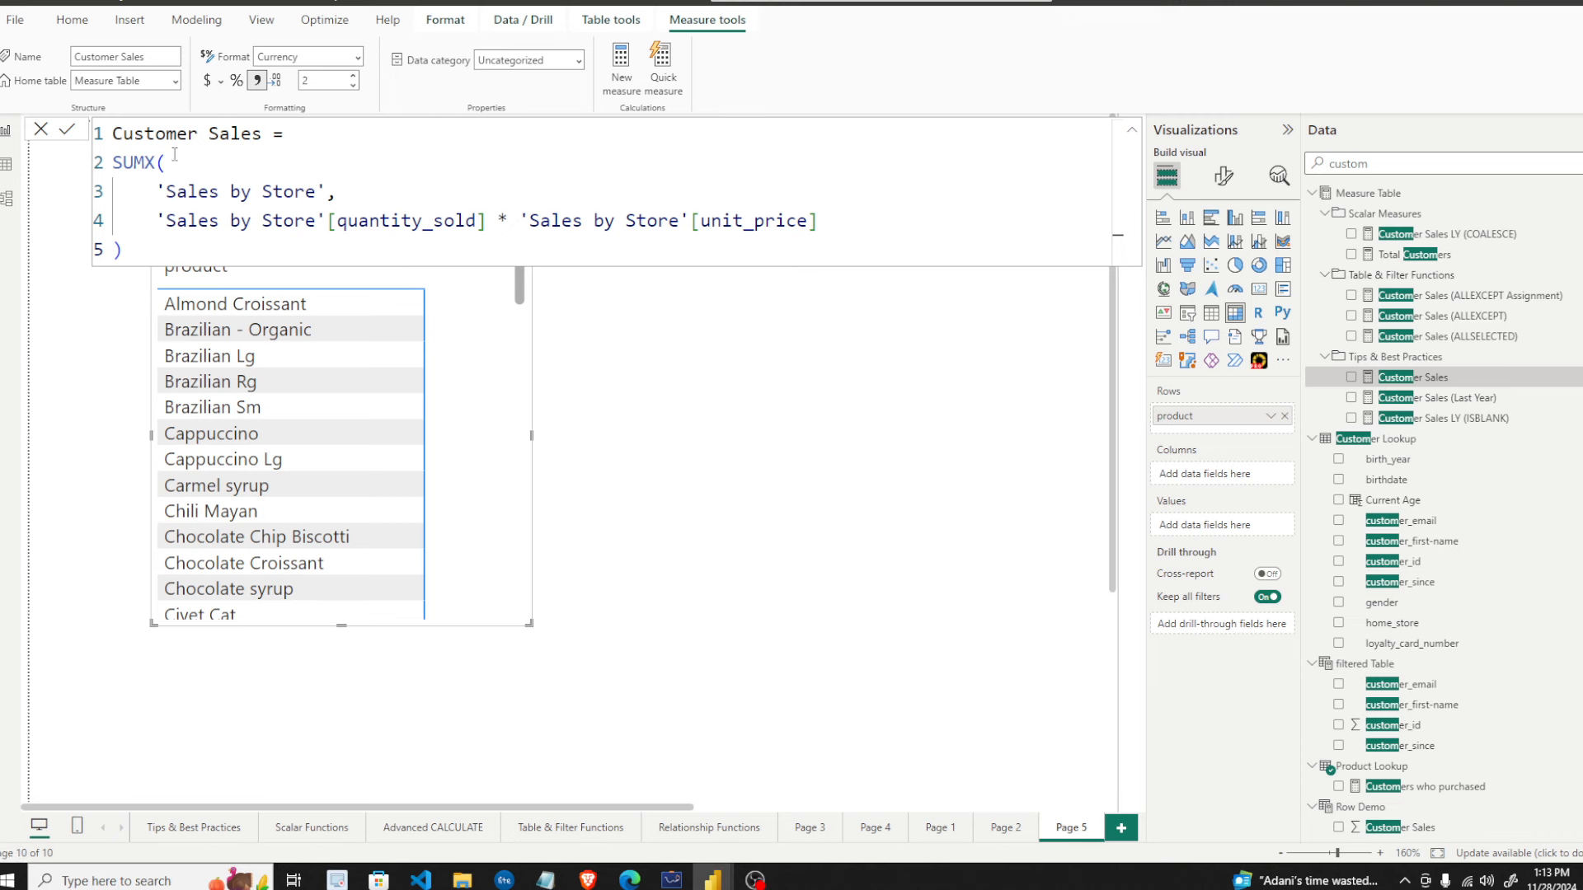
pyautogui.moveTo(168, 194); pyautogui.dragTo(321, 192)
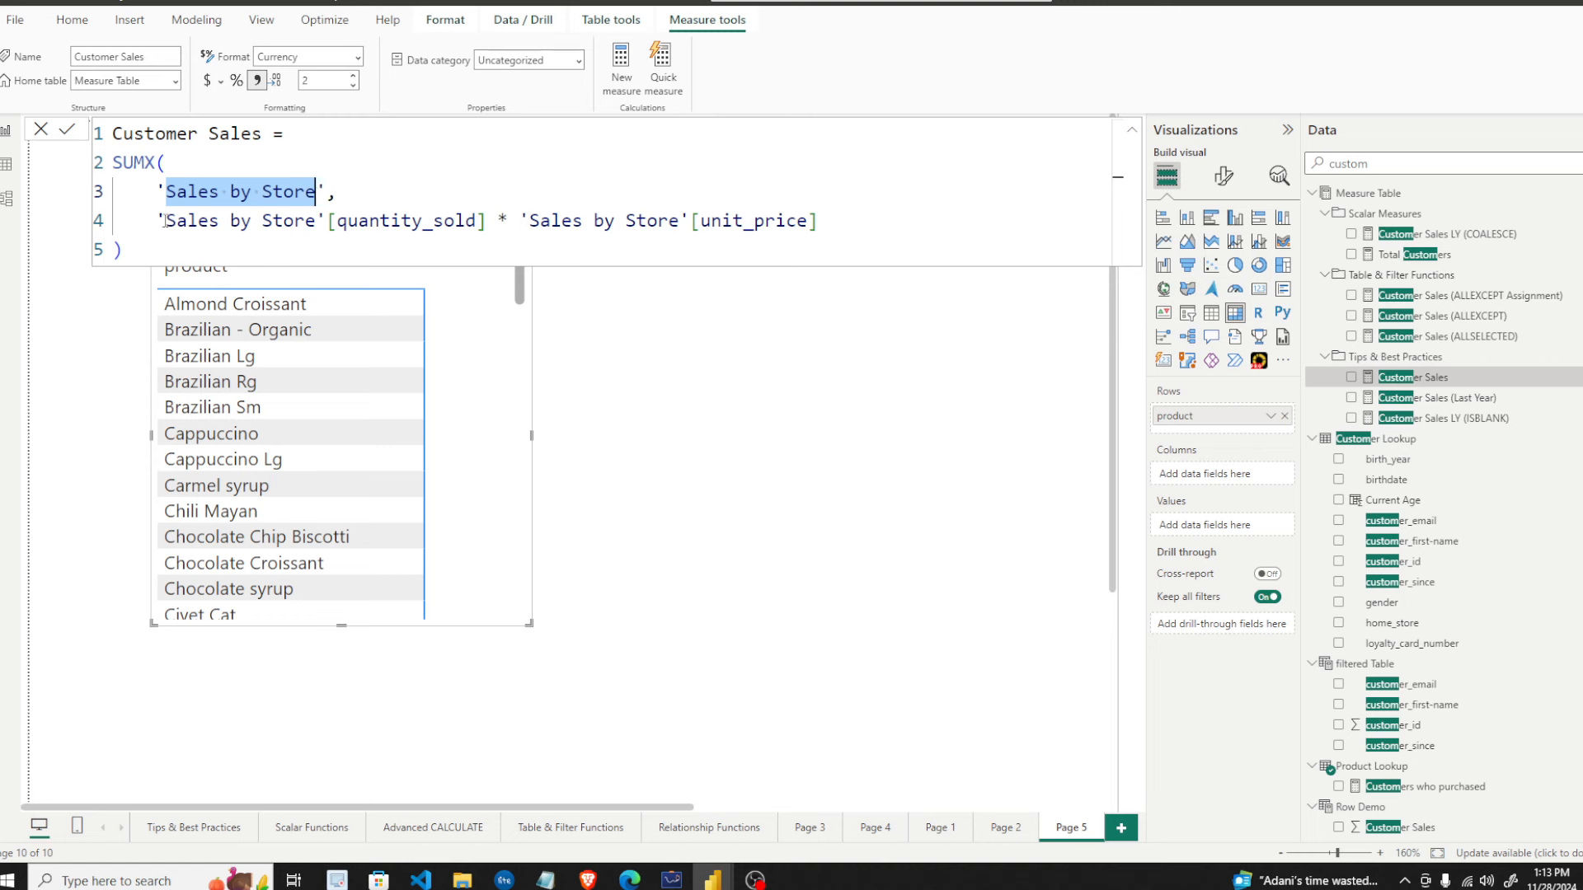
pyautogui.moveTo(160, 221); pyautogui.dragTo(492, 227)
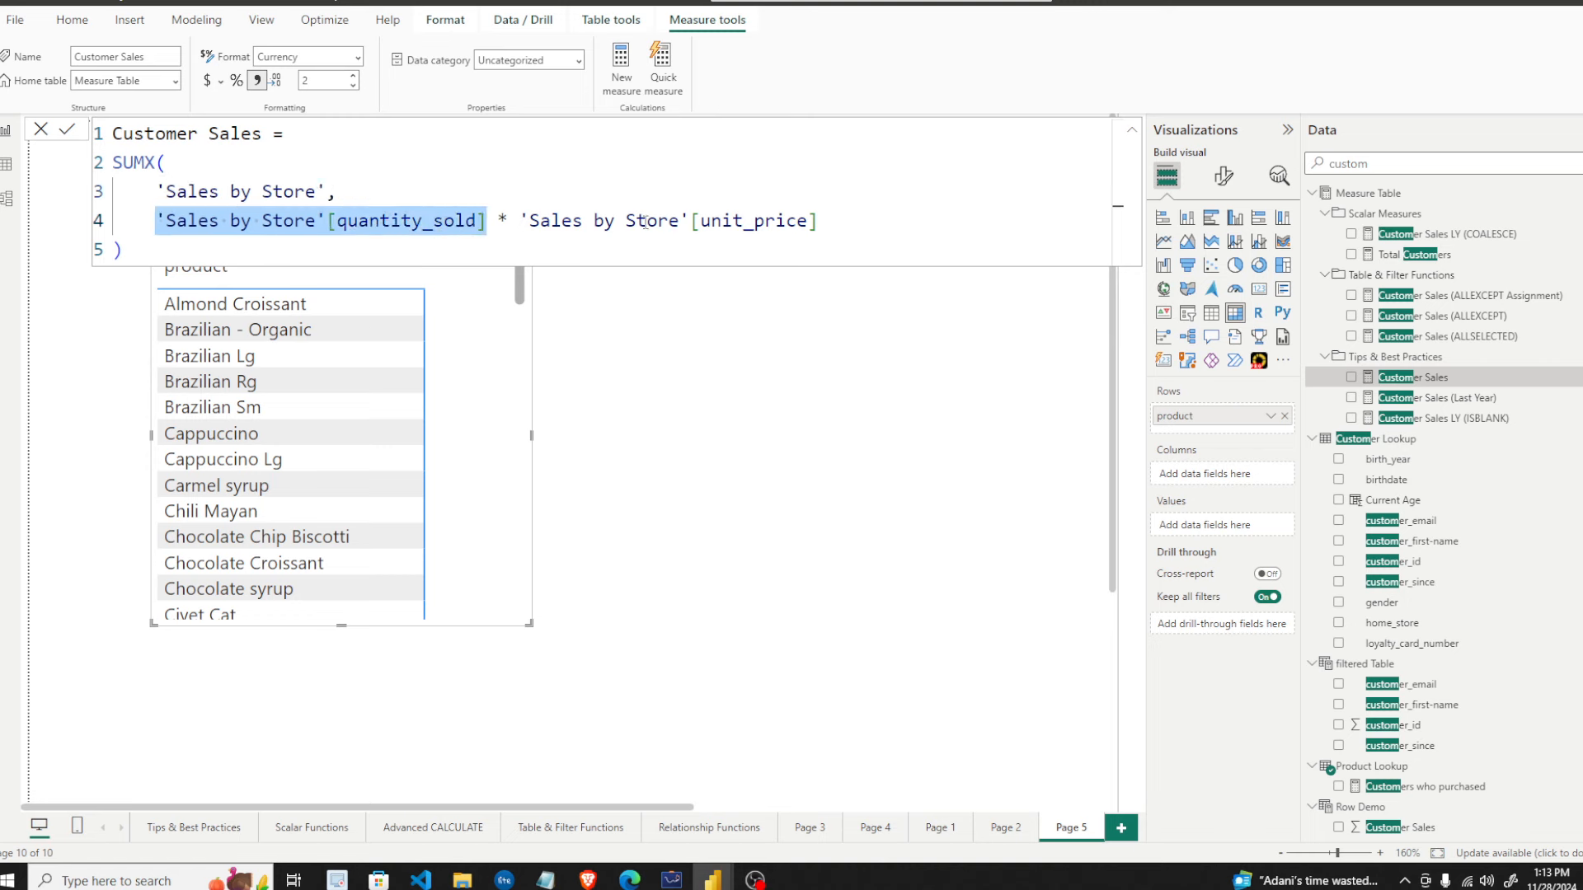
pyautogui.moveTo(815, 224); pyautogui.dragTo(521, 225)
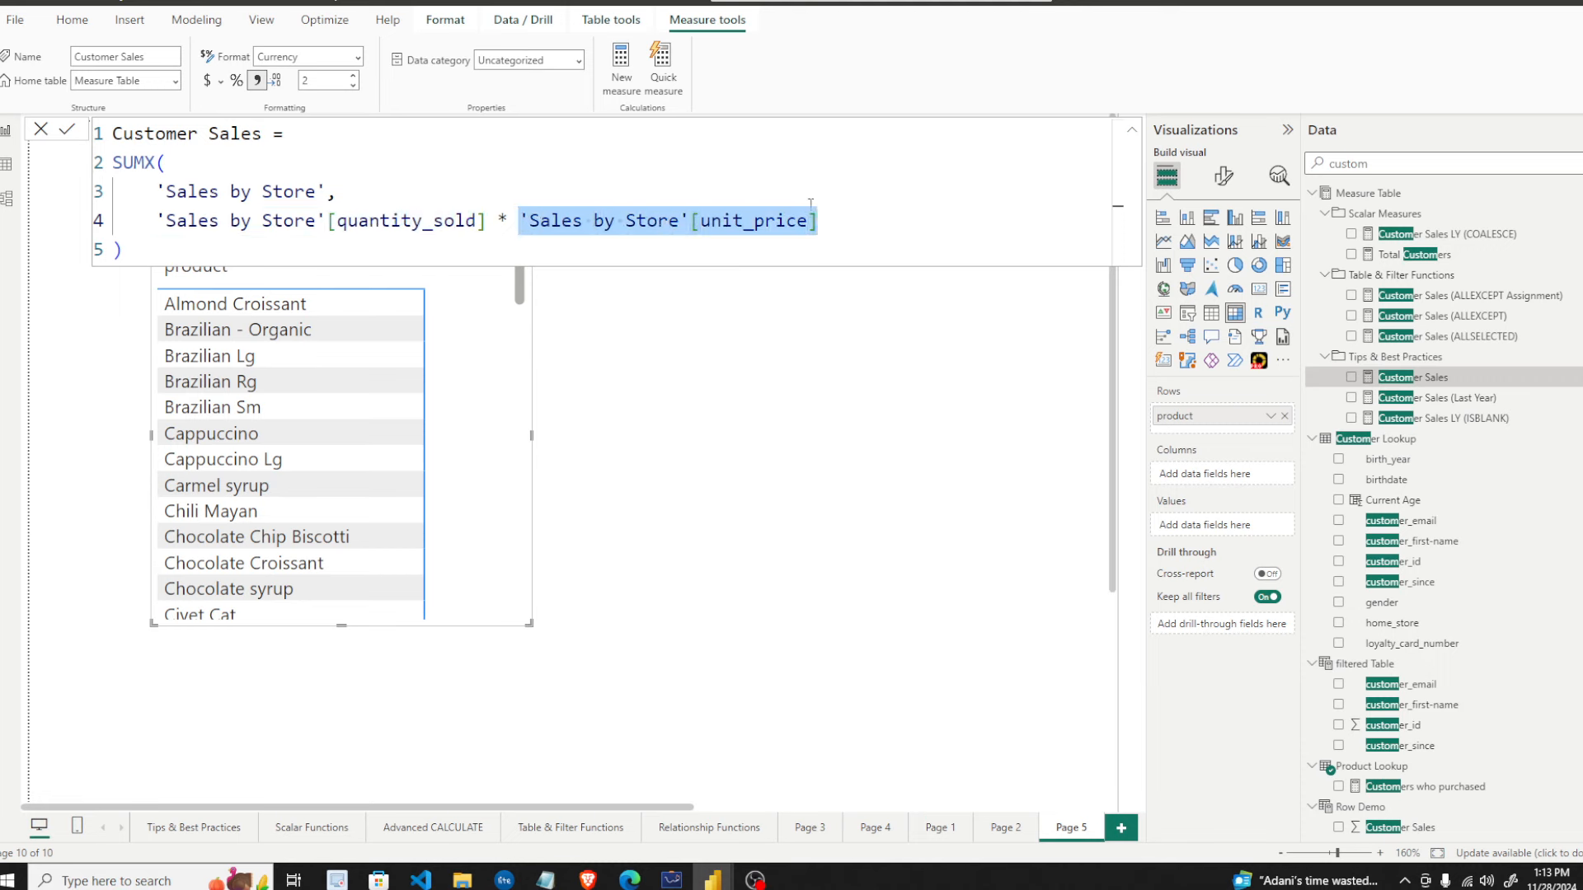
pyautogui.moveTo(122, 252); pyautogui.dragTo(112, 164)
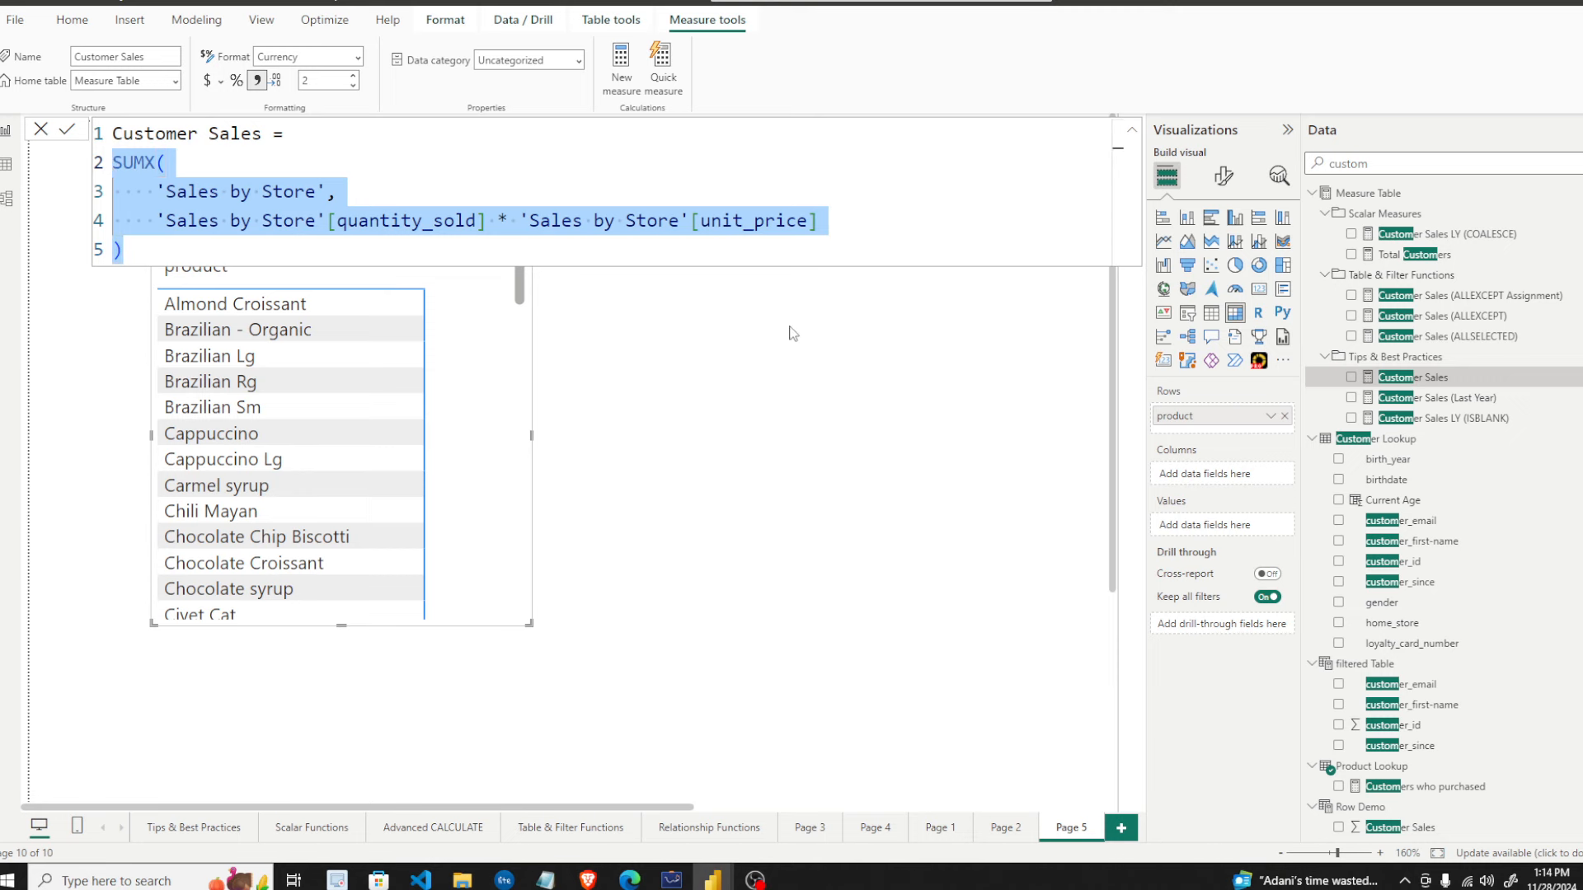
# - Search the data fields for "cost" and open the formula of the Cost measure in the Tips & Best Practices folder
pyautogui.click(1377, 162)
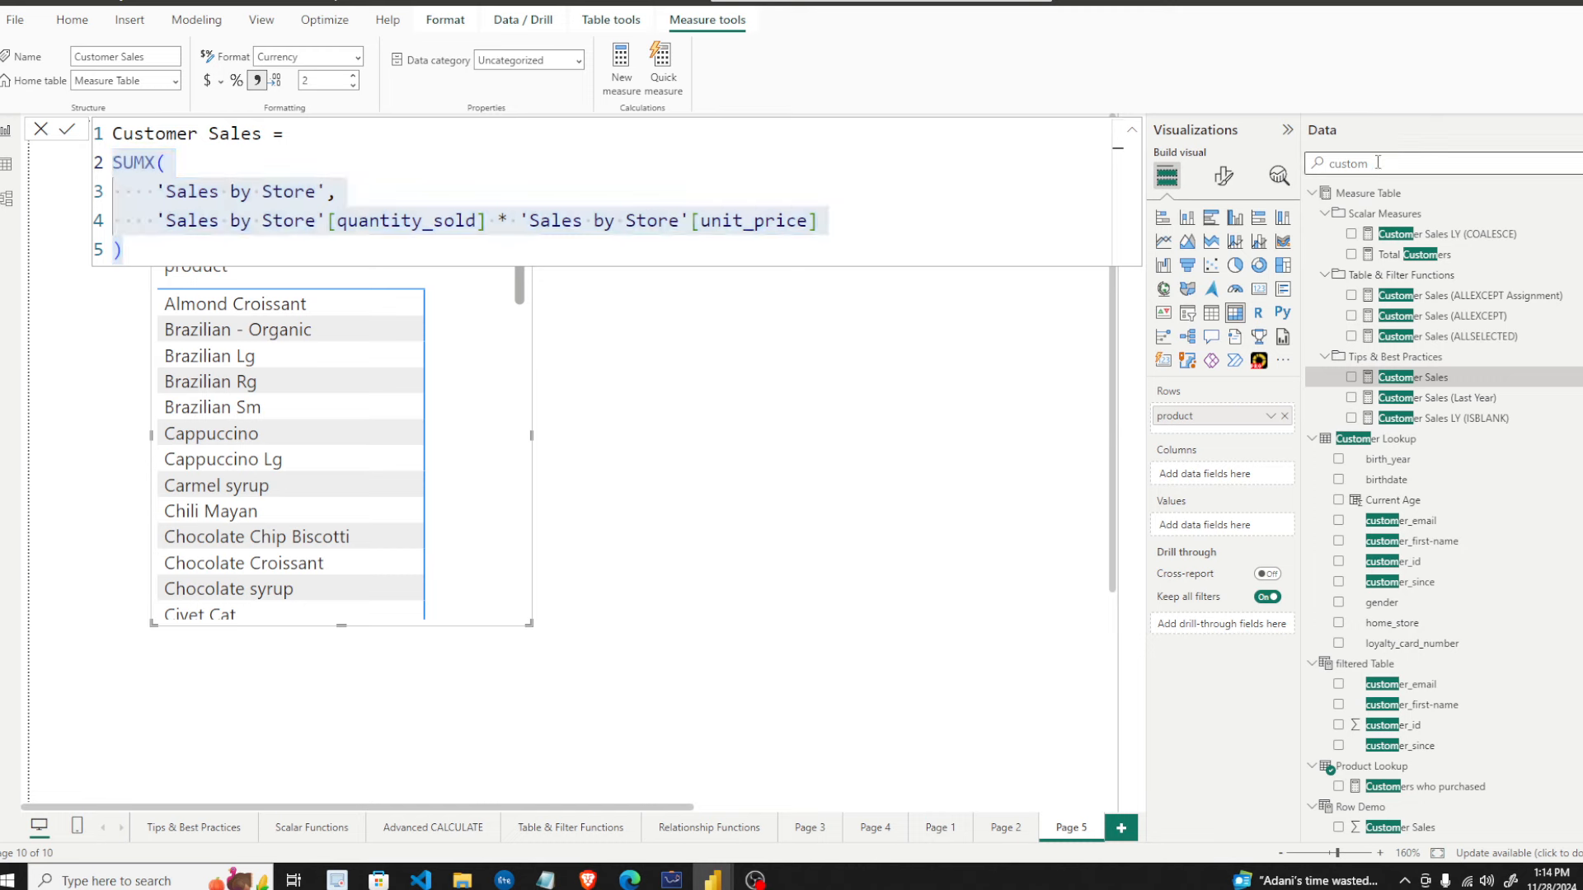
pyautogui.moveTo(1378, 162); pyautogui.dragTo(1341, 162)
pyautogui.press('BackSpace')
pyautogui.write('ost')
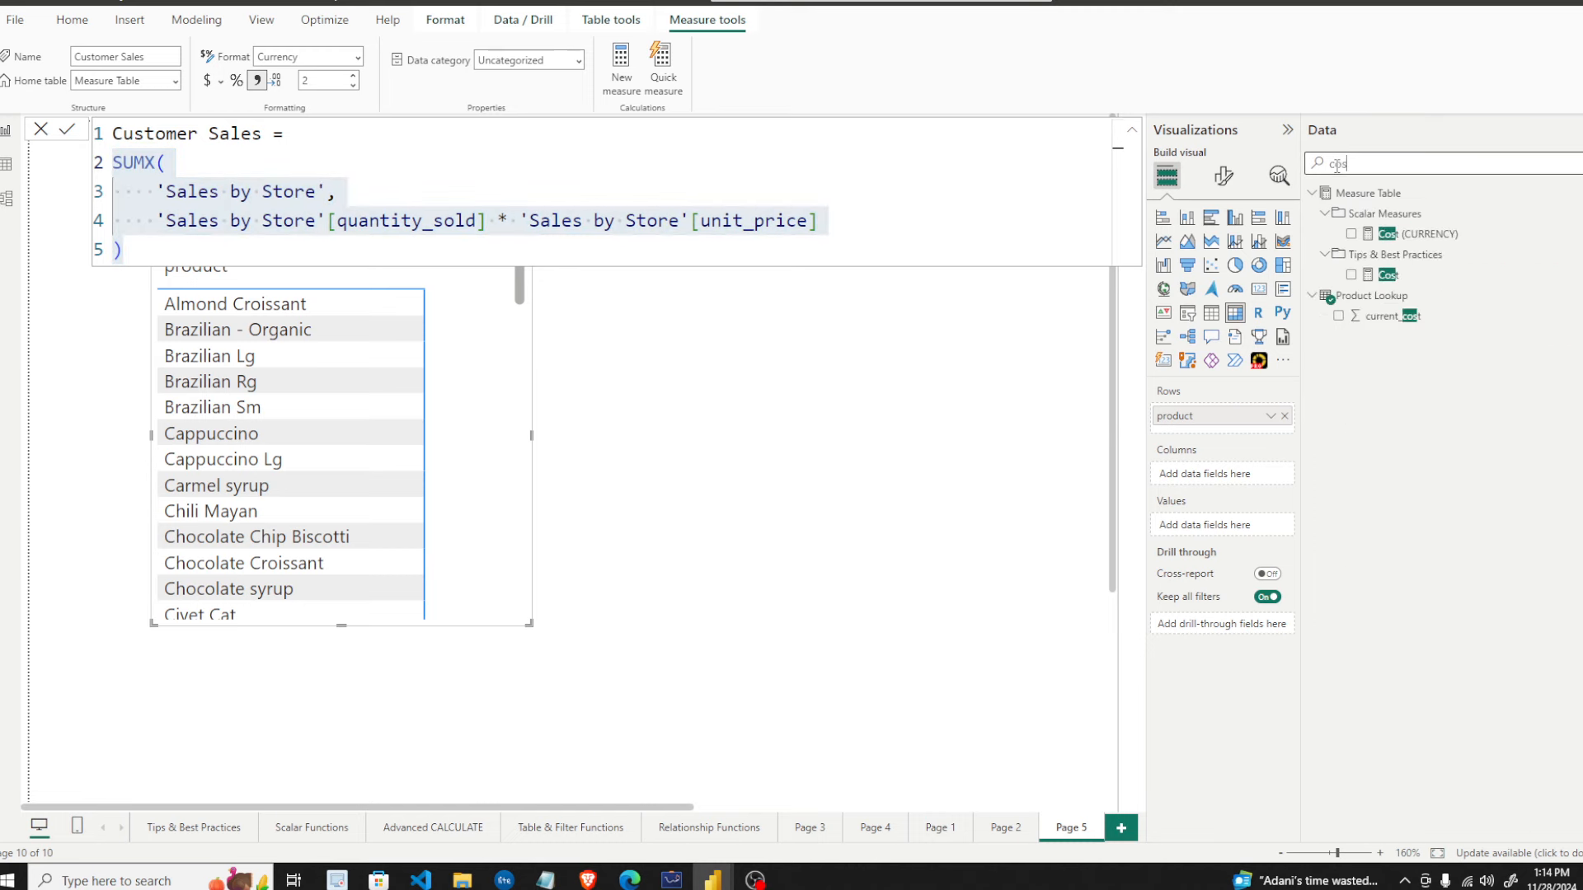
pyautogui.click(1389, 274)
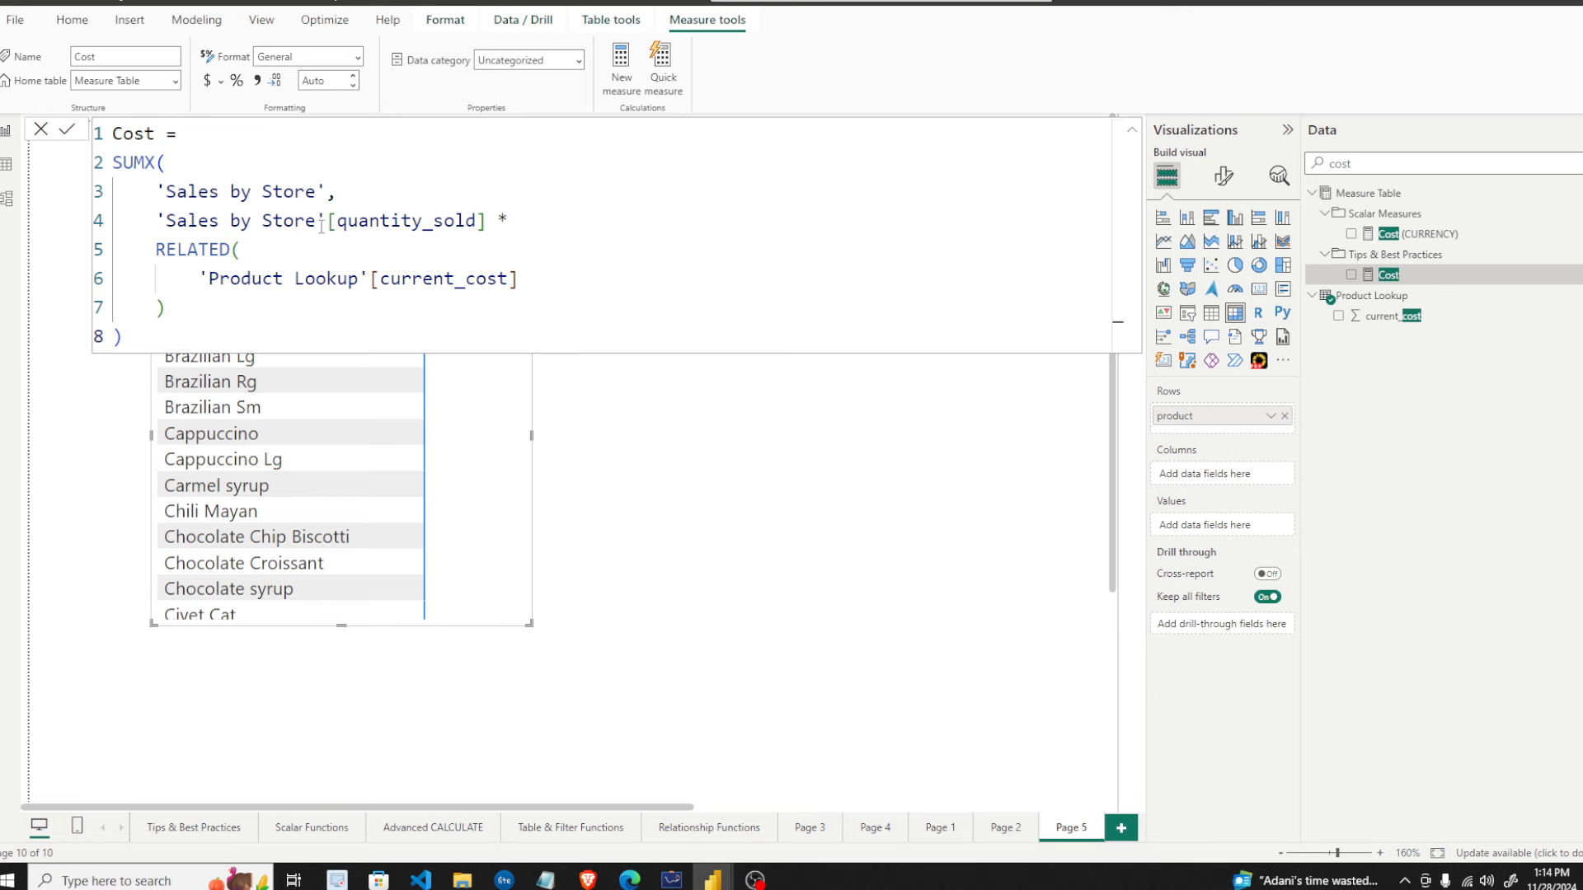
# - Examine the Cost formula's quantity_sold factor and the RELATED function that fetches current_cost from Product Lookup
pyautogui.moveTo(321, 225); pyautogui.dragTo(488, 217)
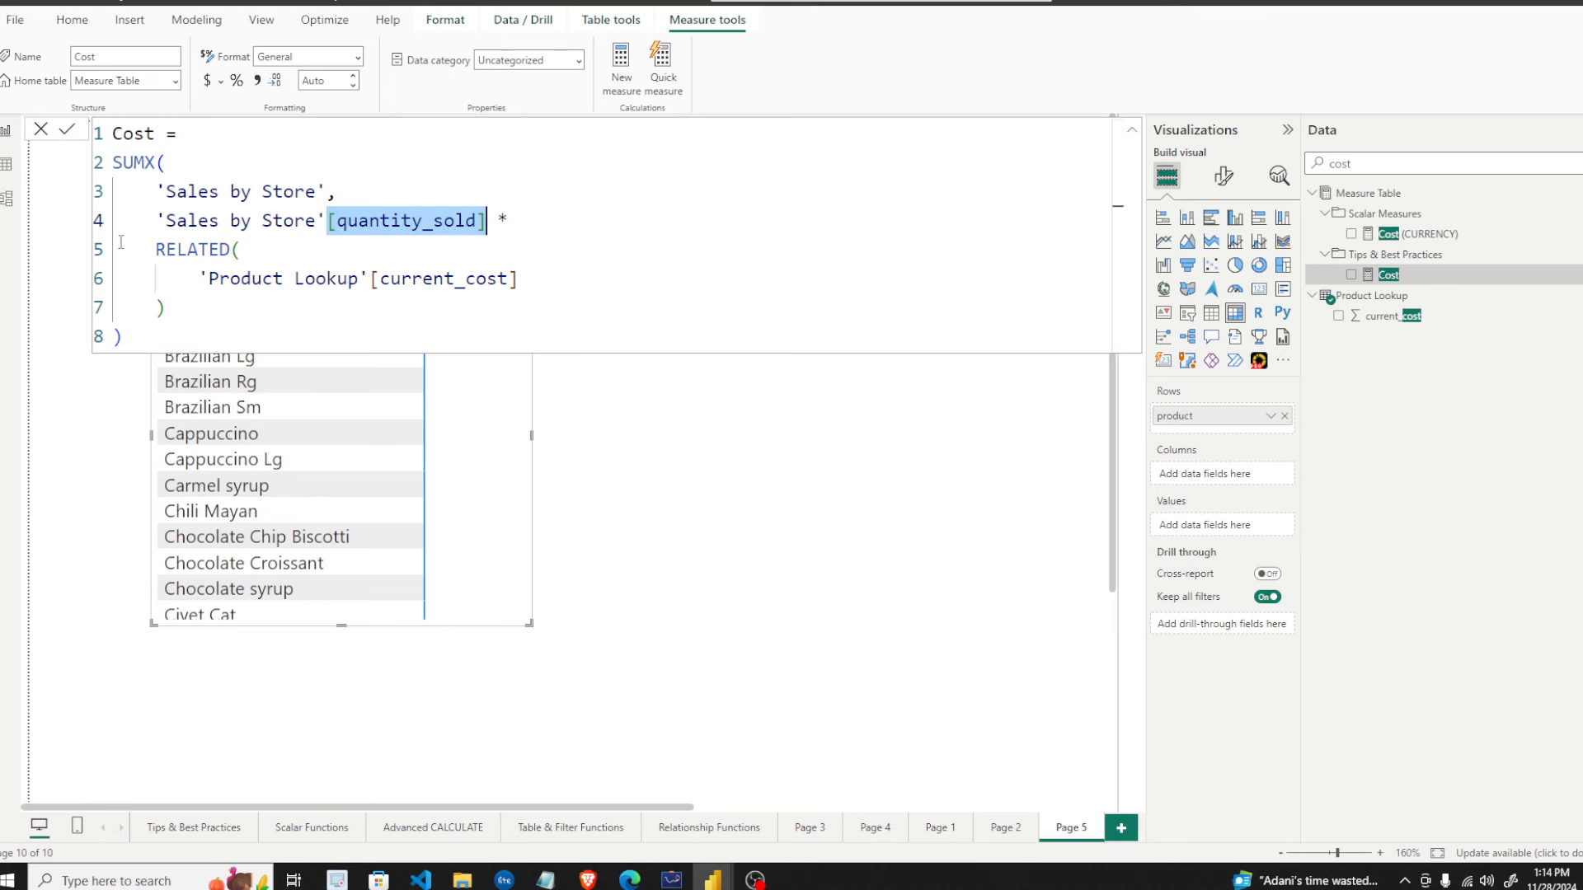
pyautogui.moveTo(153, 258); pyautogui.dragTo(512, 298)
pyautogui.click(171, 282)
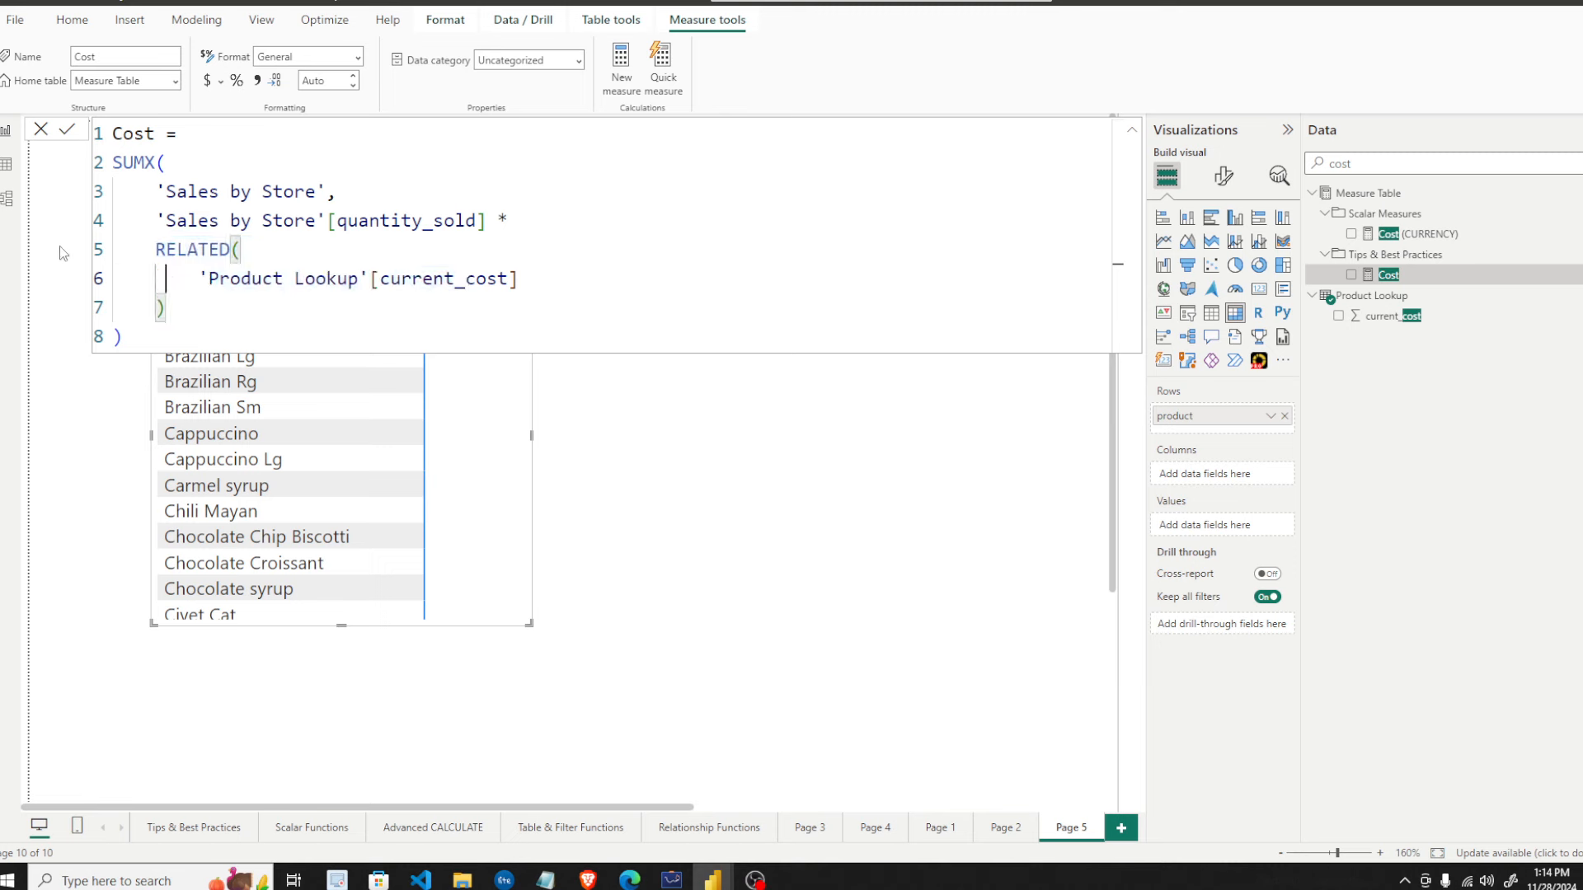
pyautogui.moveTo(157, 250); pyautogui.dragTo(259, 251)
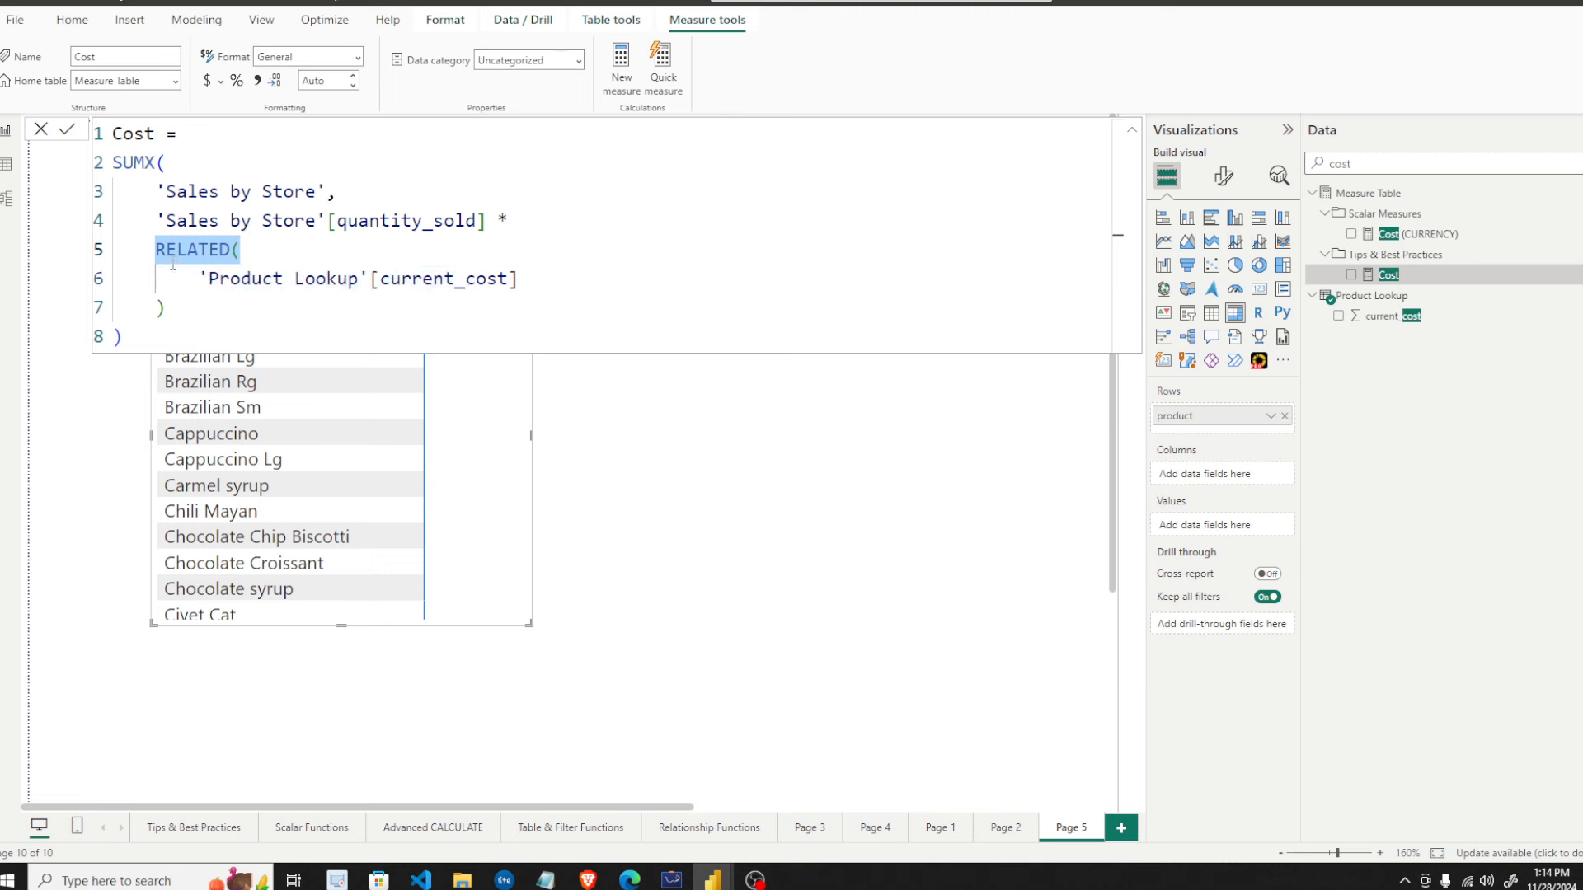
pyautogui.moveTo(338, 220); pyautogui.dragTo(491, 211)
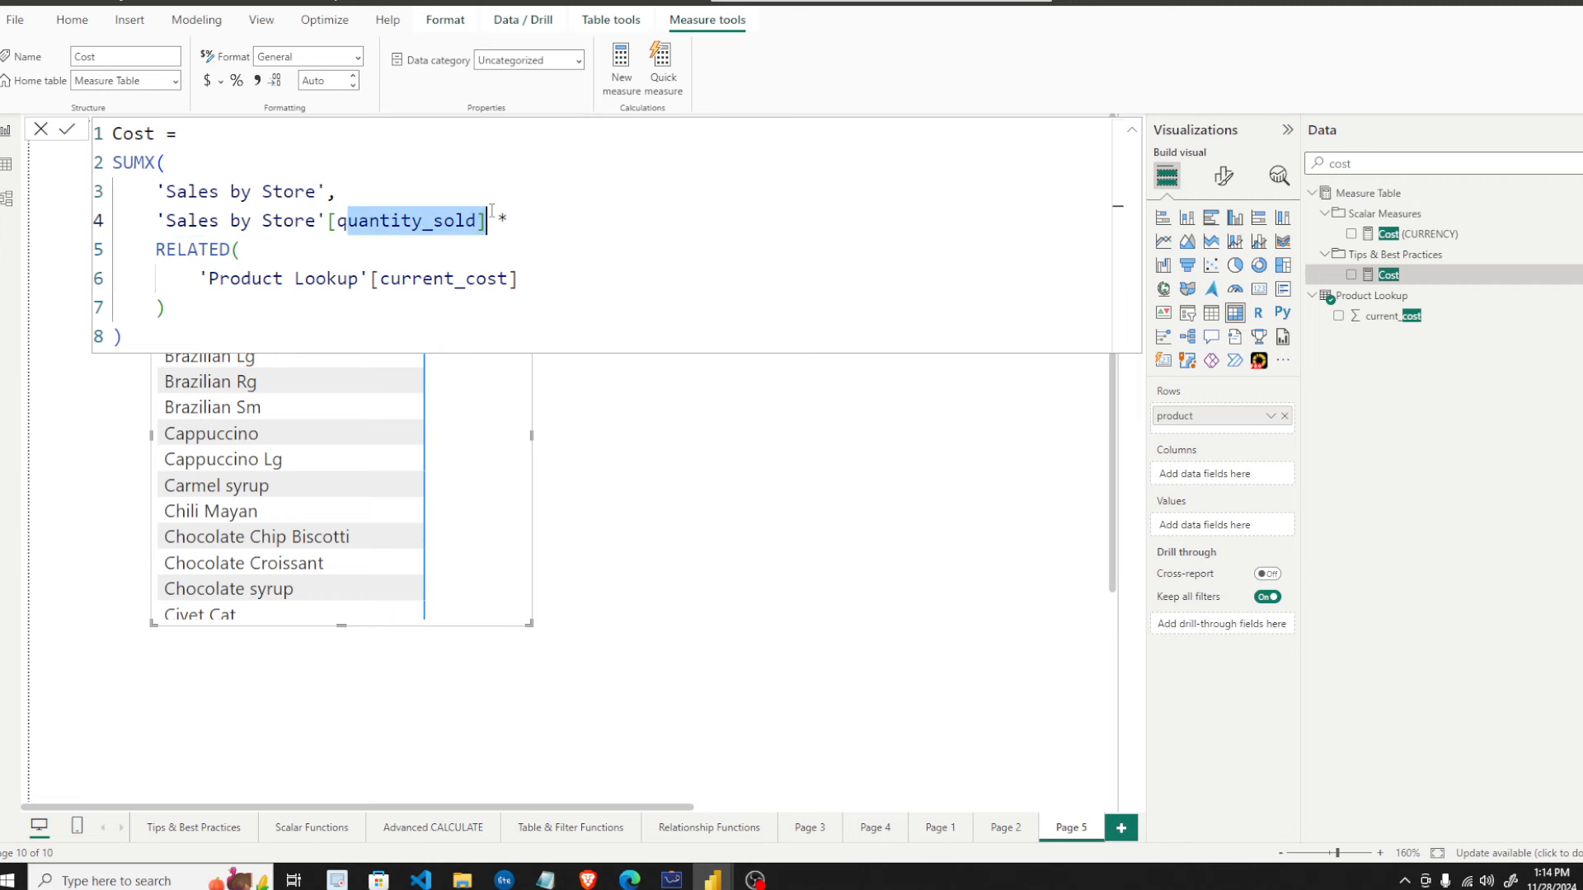
pyautogui.moveTo(315, 279); pyautogui.dragTo(525, 280)
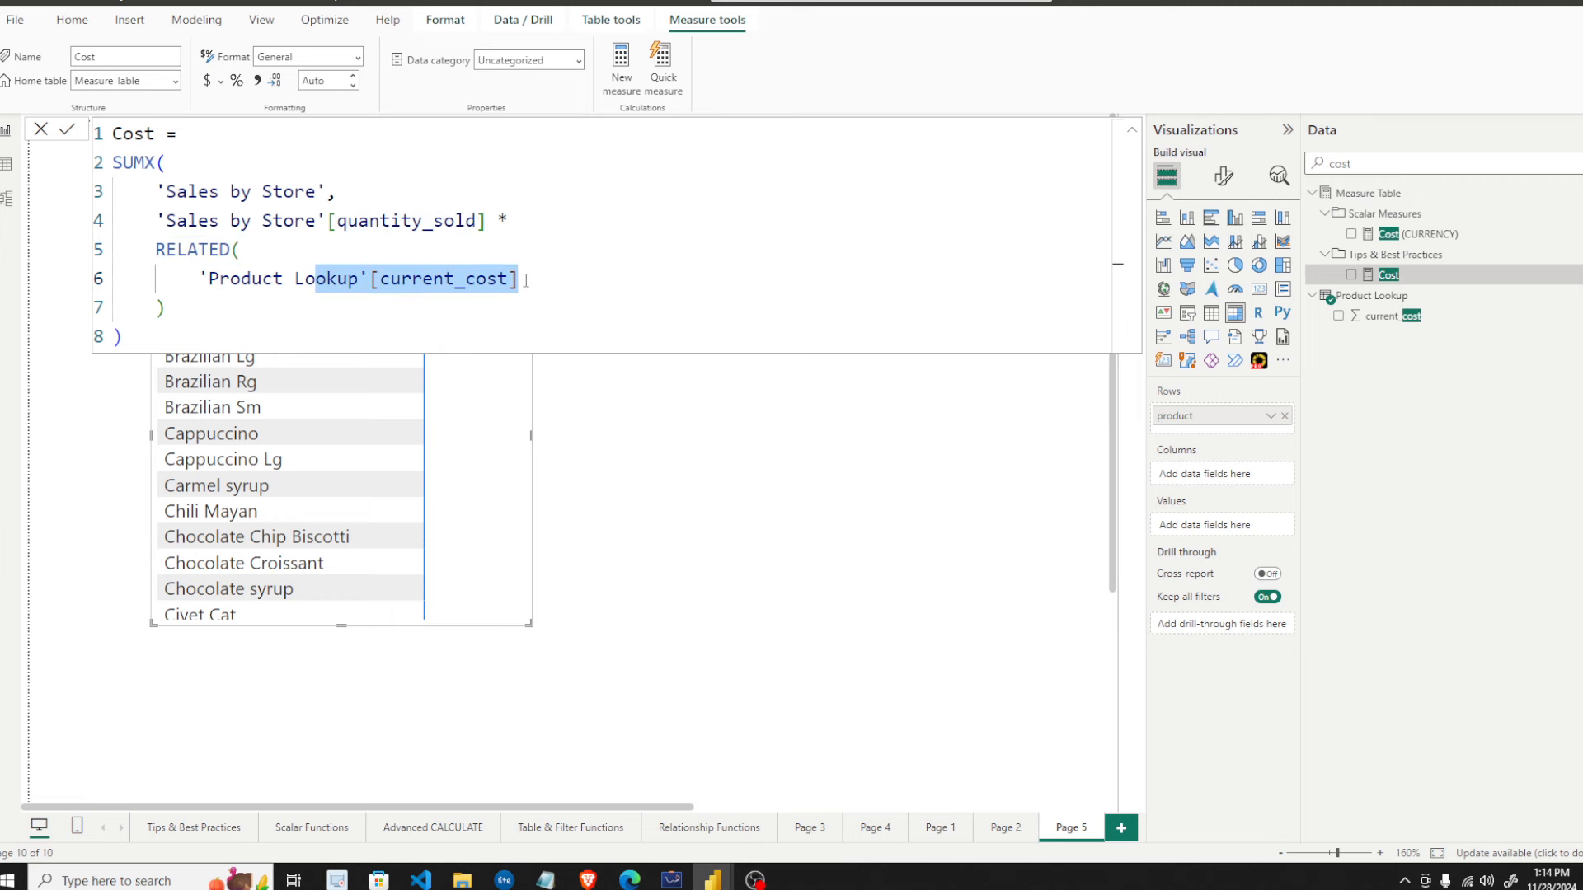
pyautogui.moveTo(156, 259); pyautogui.dragTo(230, 252)
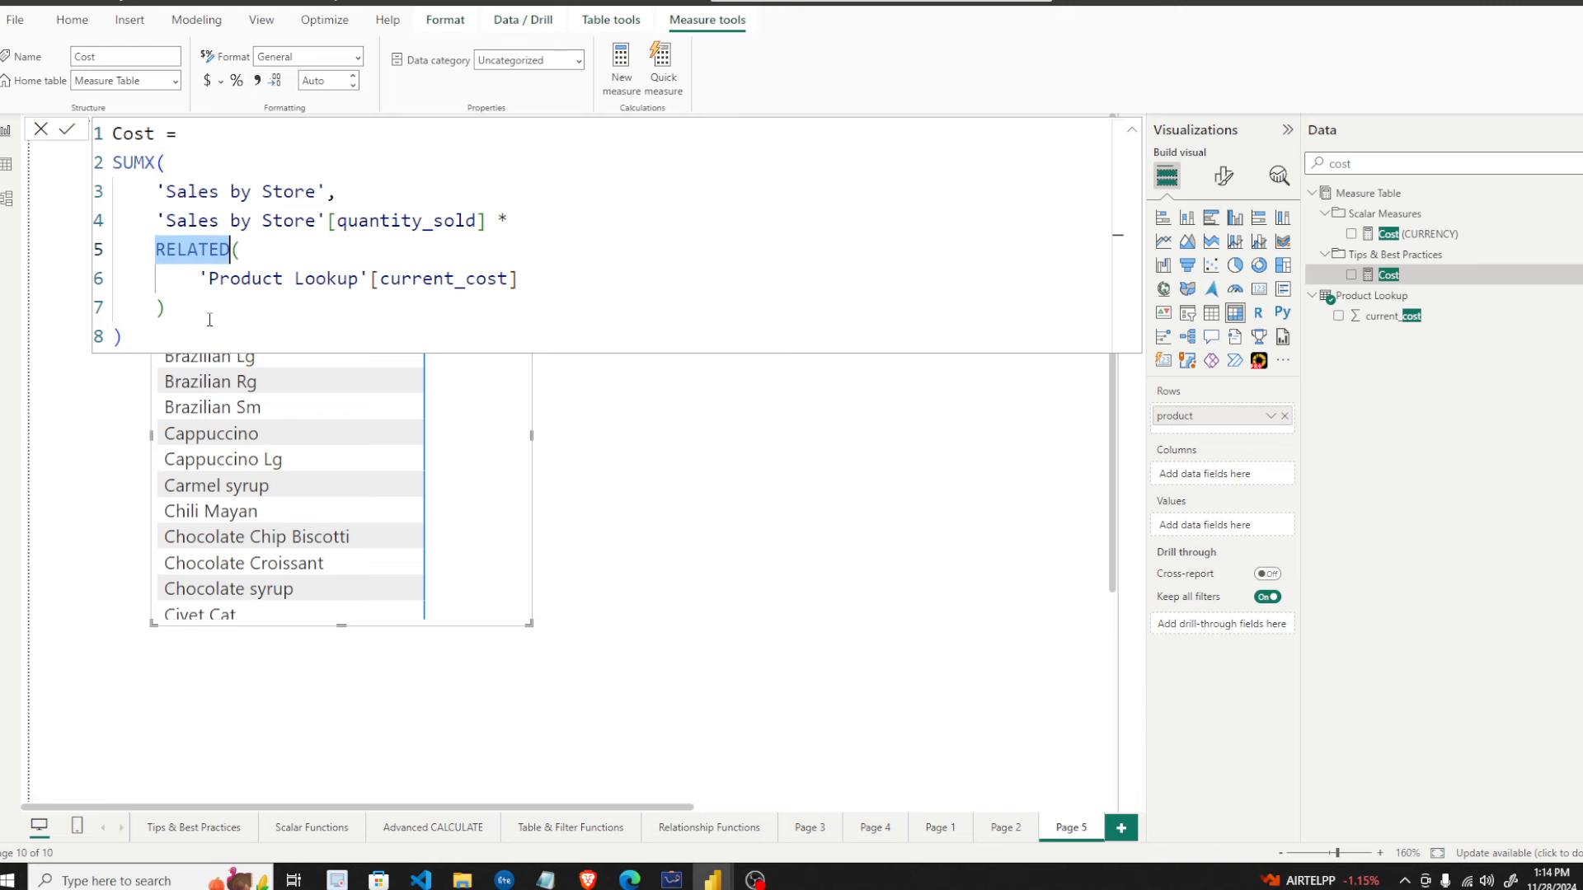
pyautogui.click(163, 308)
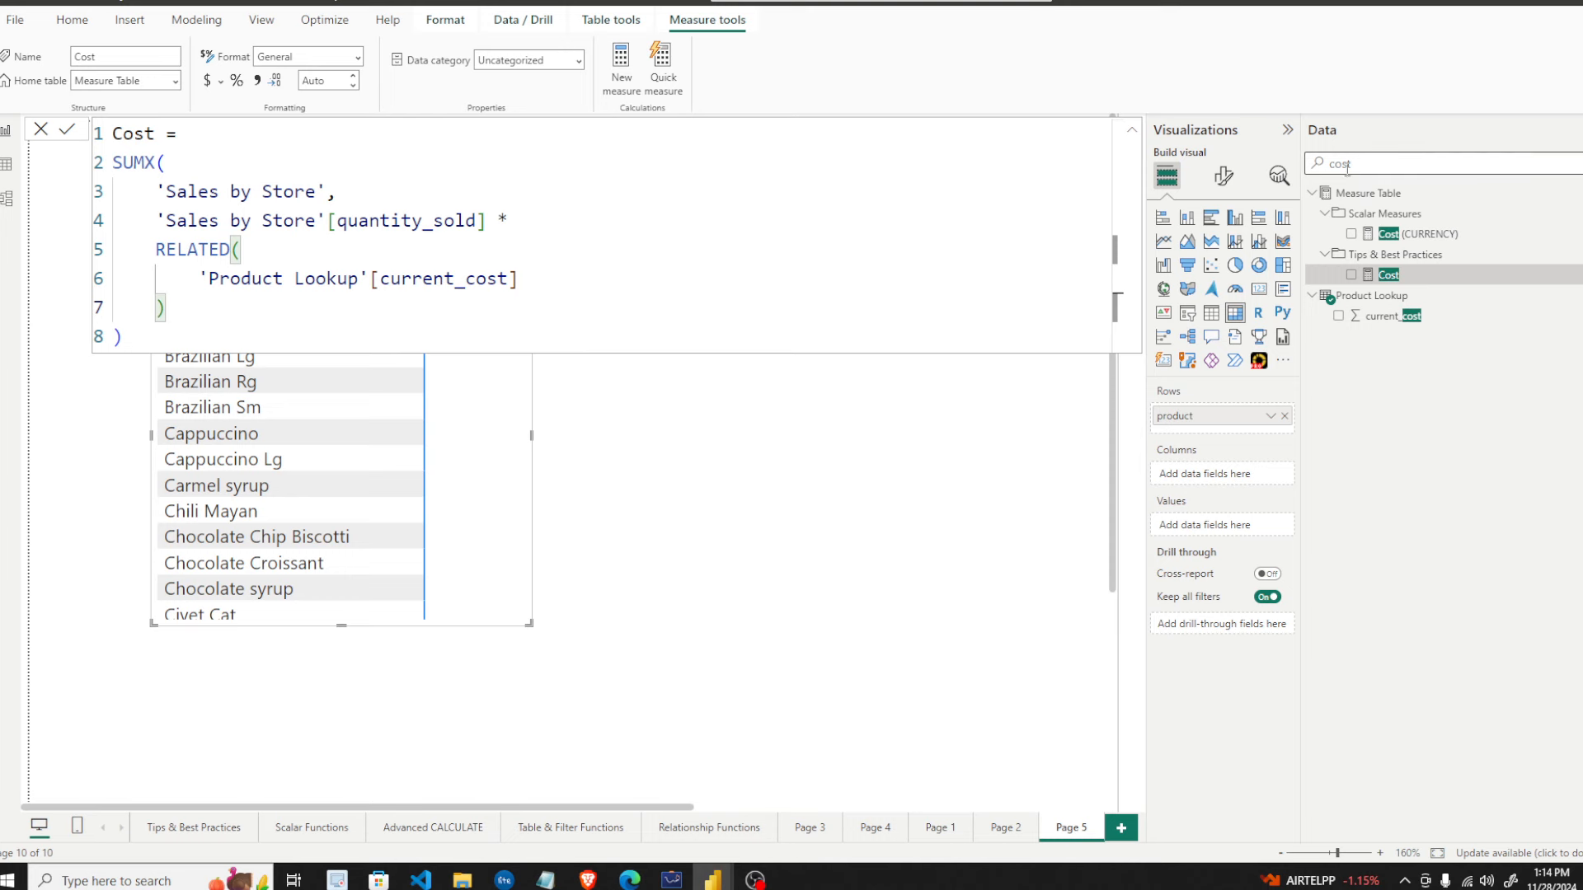
# - Search the data fields for "pro", add the Profit measure to the matrix values, and enlarge the matrix to fit the column
pyautogui.moveTo(1352, 164); pyautogui.dragTo(1325, 175)
pyautogui.write('pro')
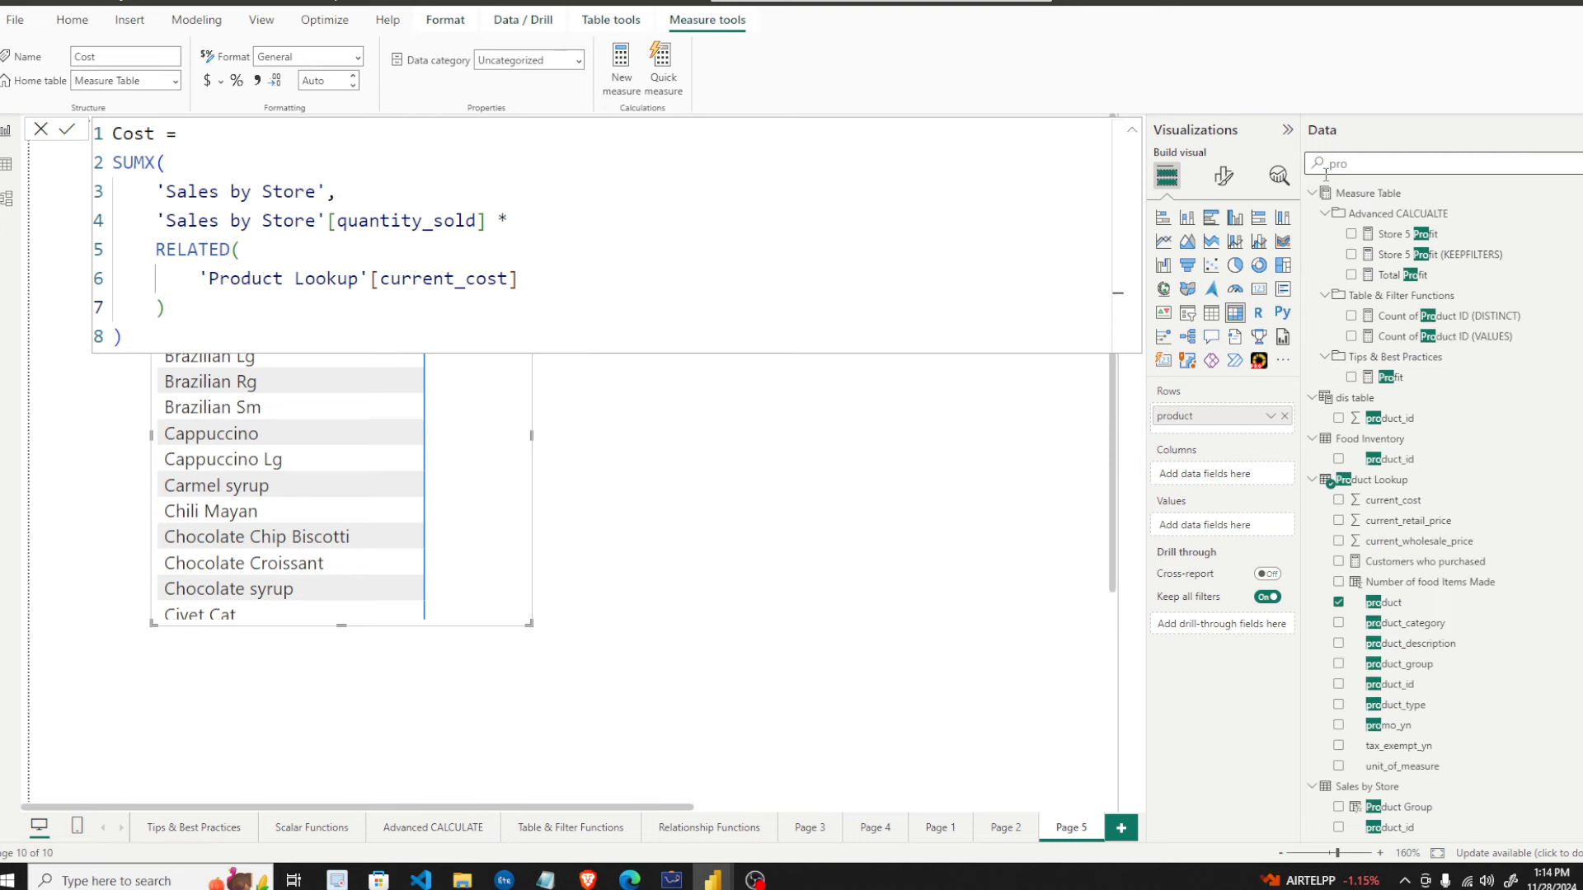
pyautogui.click(1422, 379)
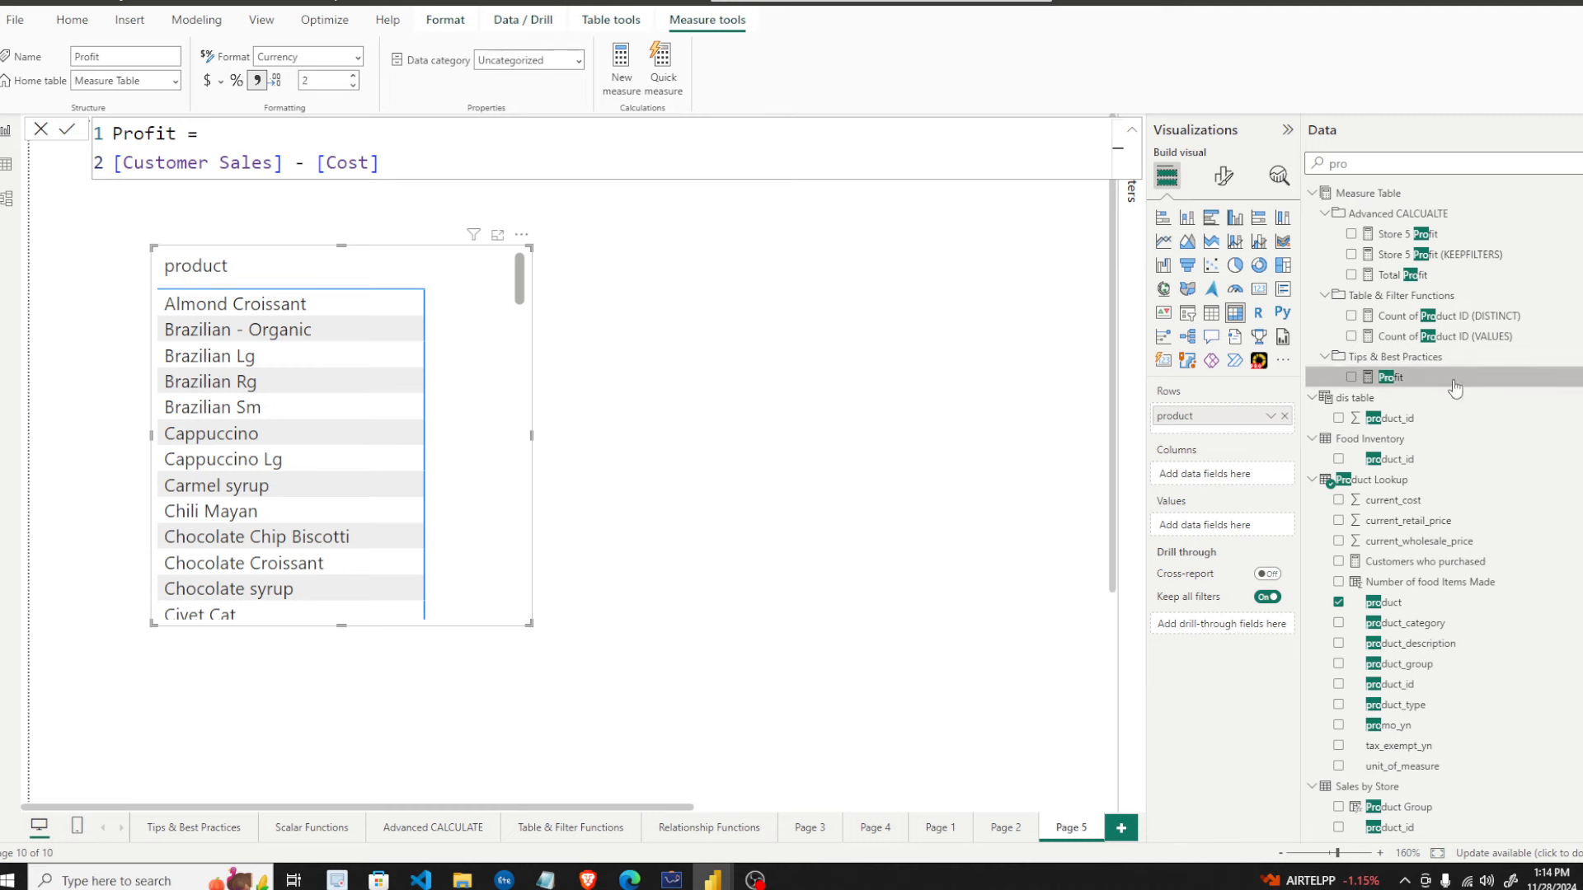
pyautogui.moveTo(1452, 381); pyautogui.dragTo(1222, 528)
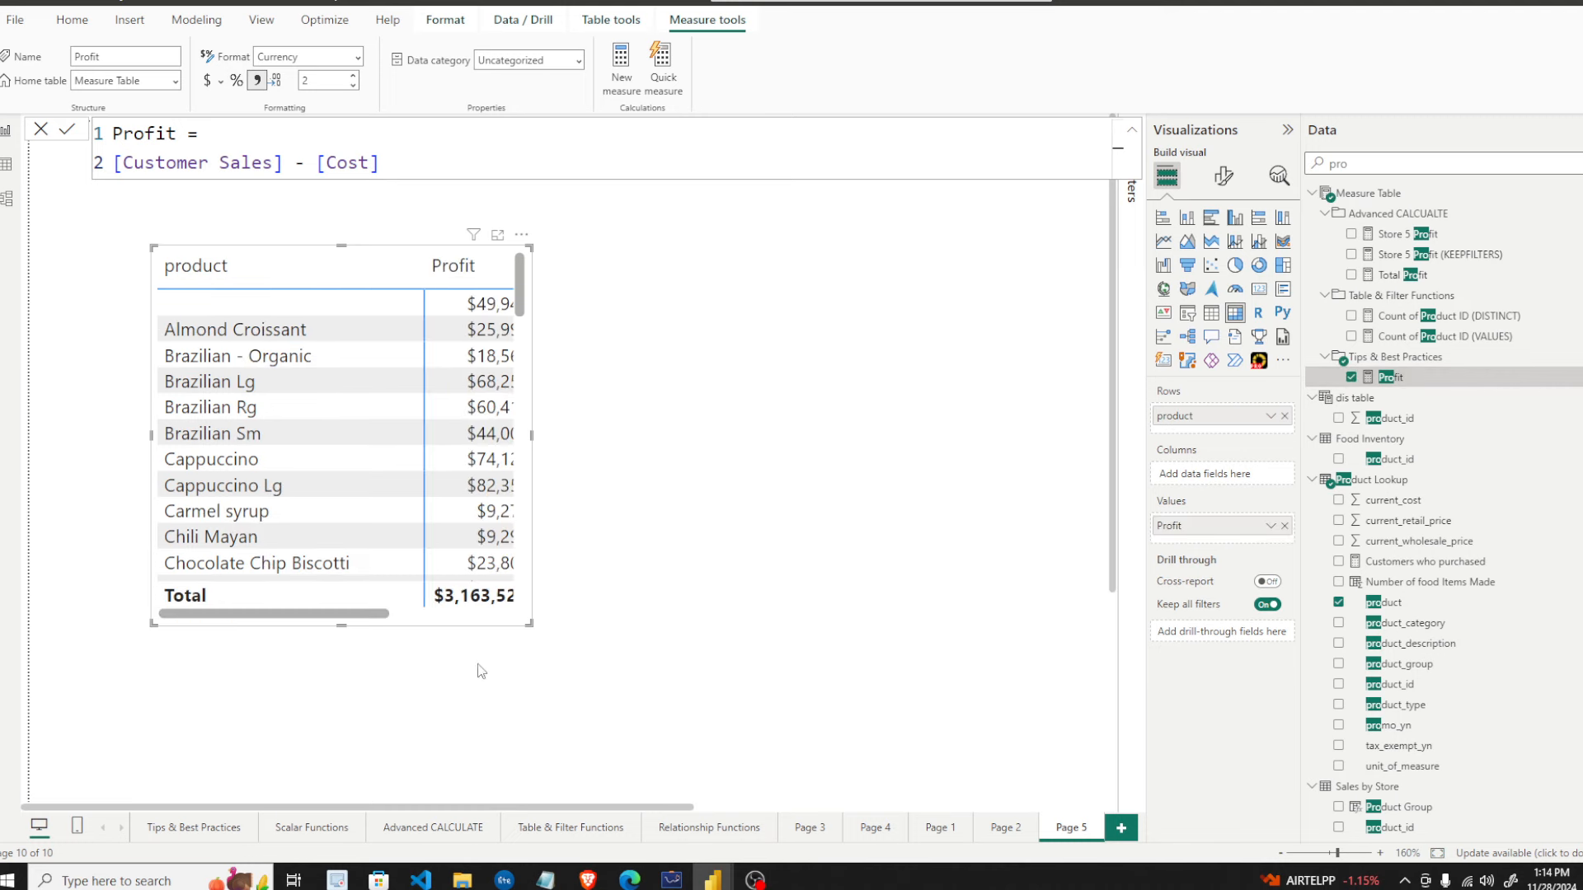
pyautogui.moveTo(532, 624); pyautogui.dragTo(807, 661)
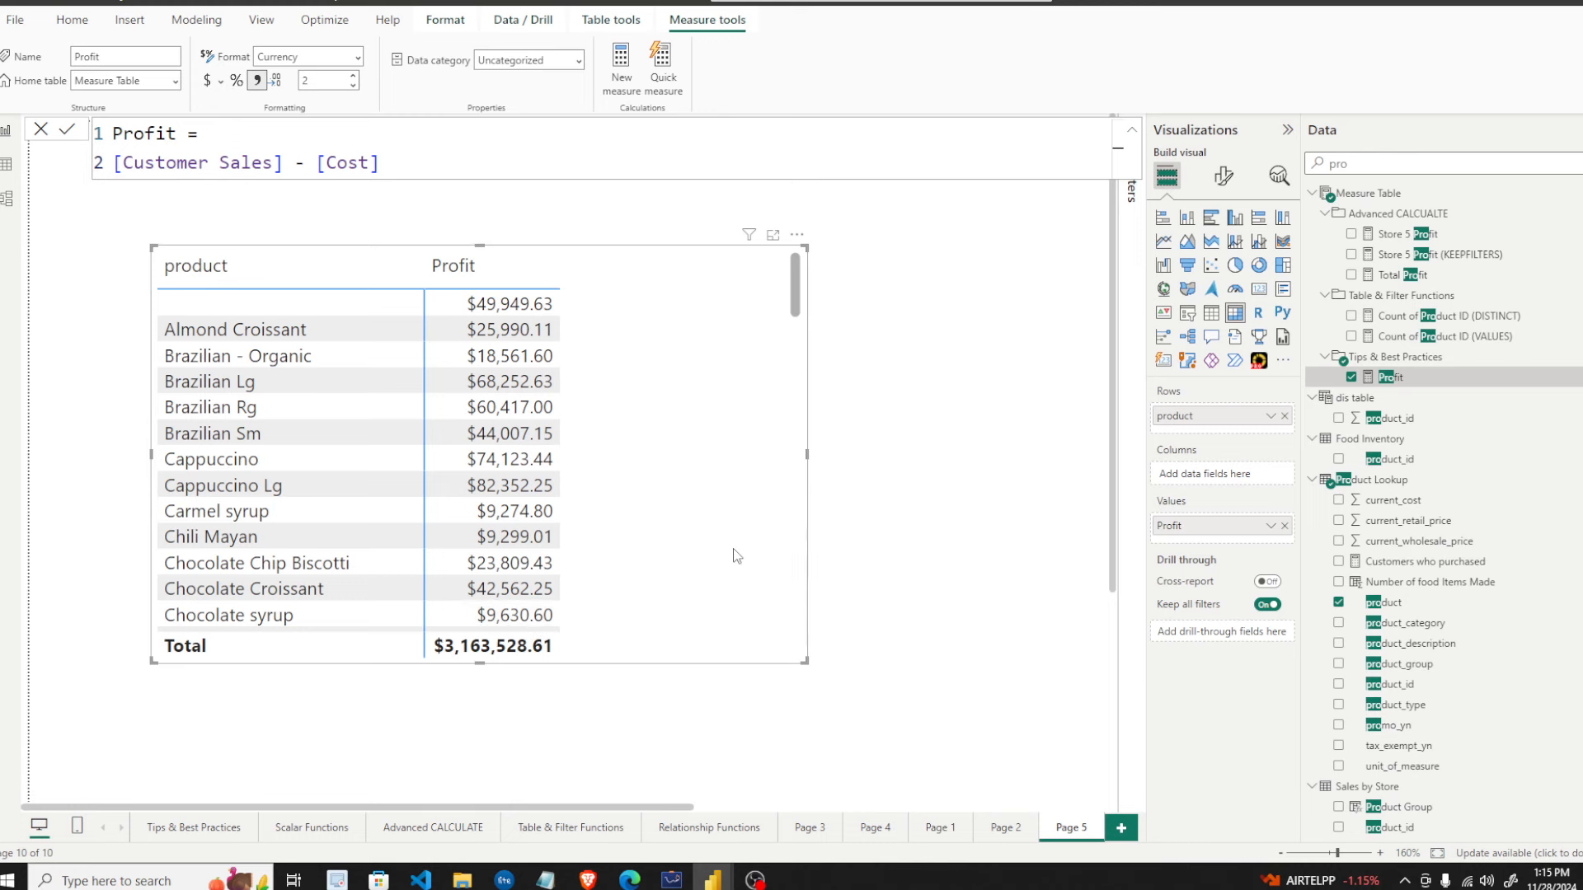
# - Search the fields for "tot", open the Total Profit measure and examine its CALCULATE, [Profit] and REMOVEFILTERS parts
pyautogui.click(1397, 165)
pyautogui.moveTo(1397, 165); pyautogui.dragTo(1317, 167)
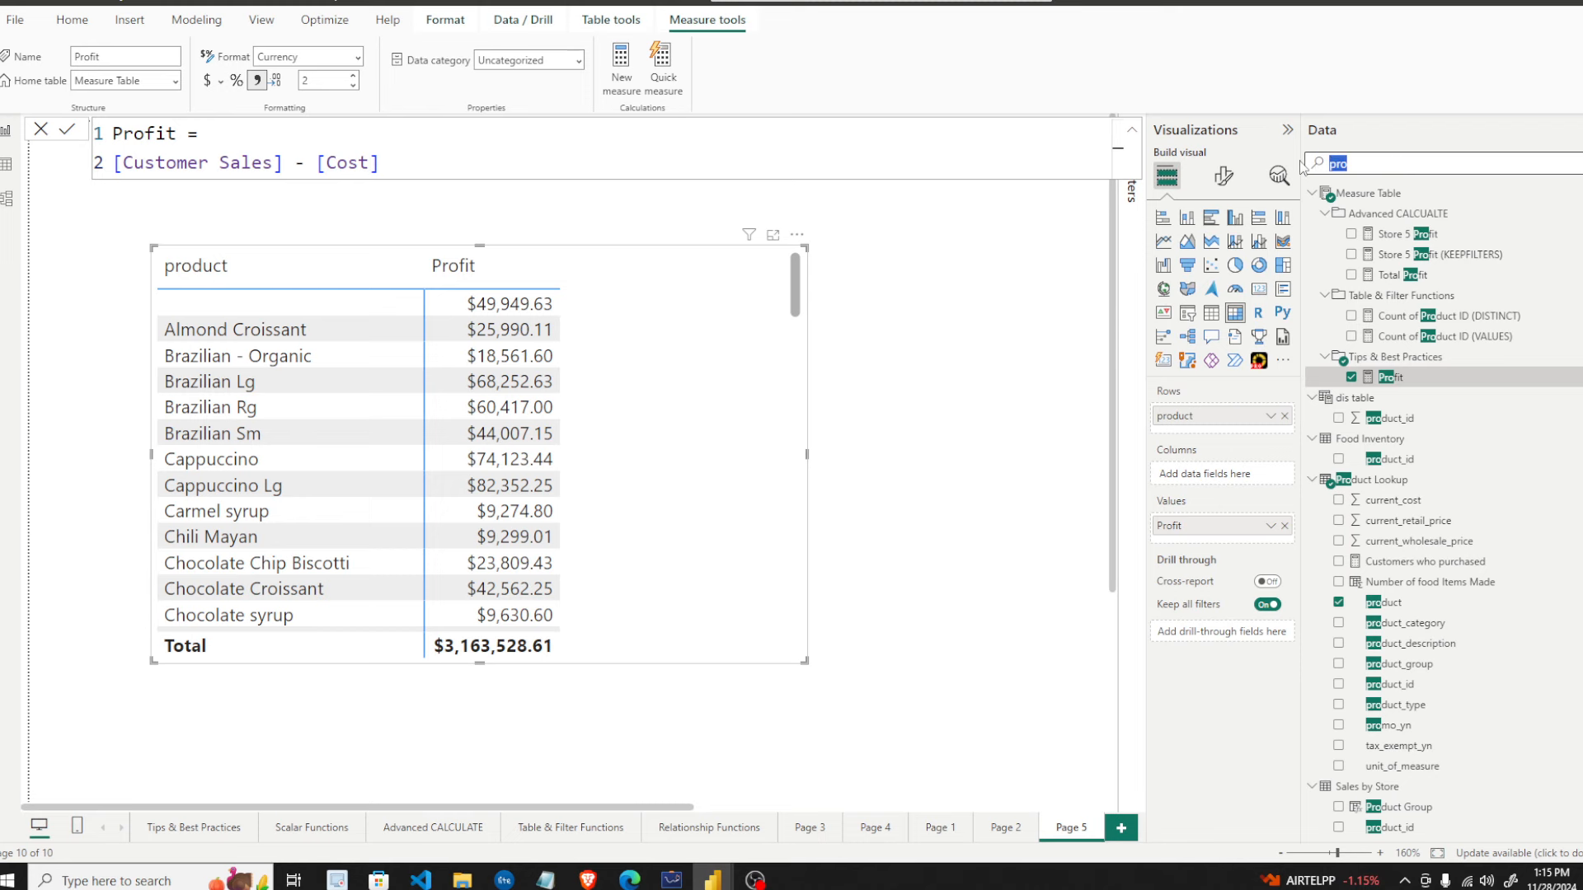
pyautogui.write('tot')
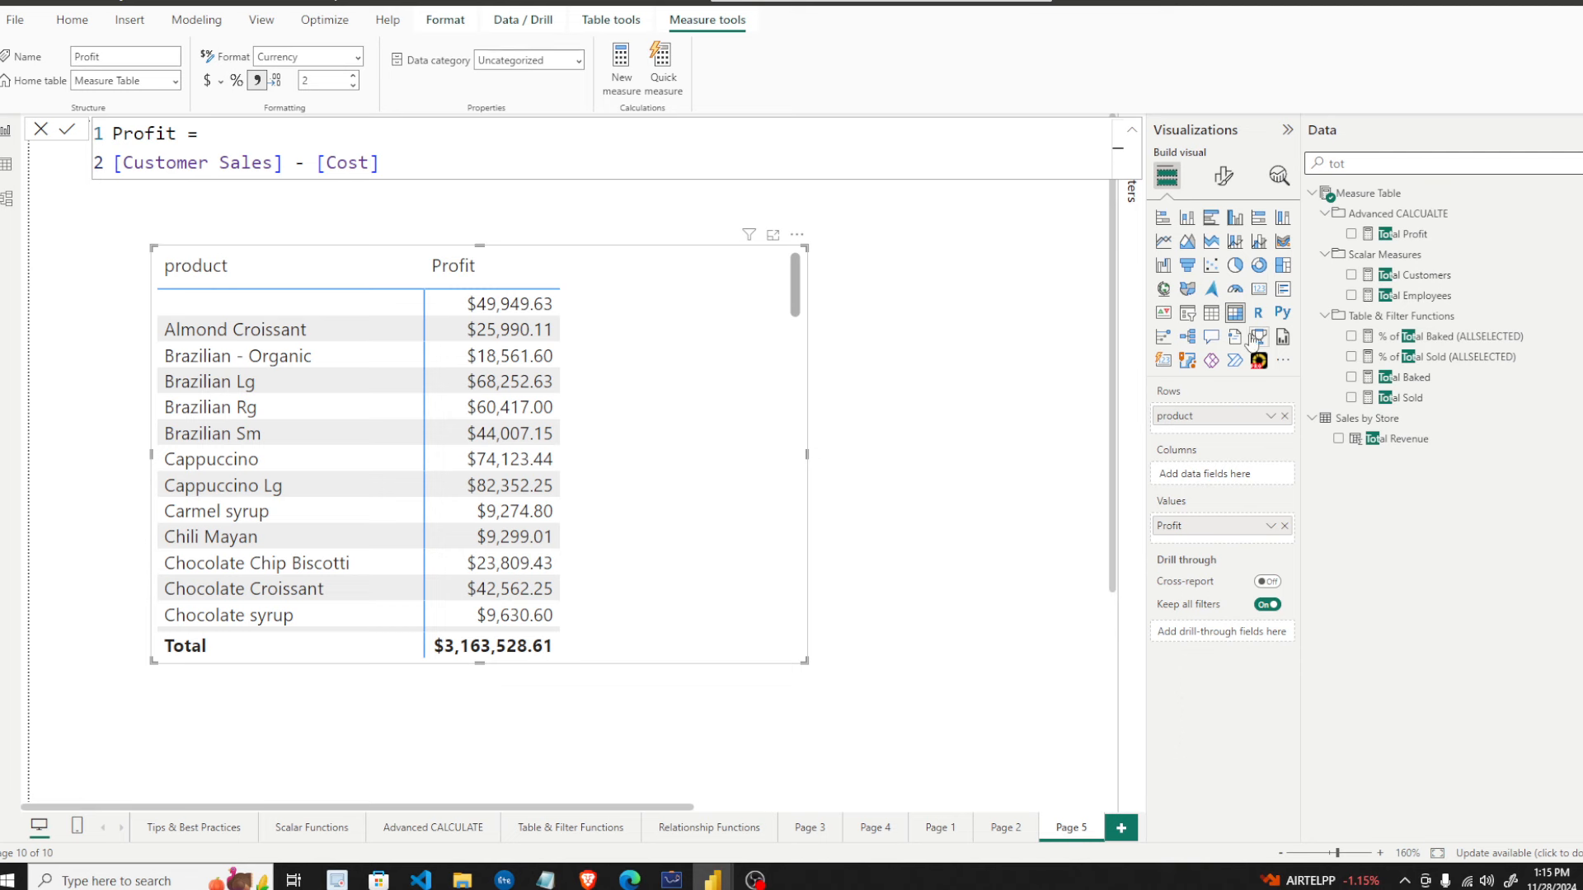
pyautogui.click(1403, 234)
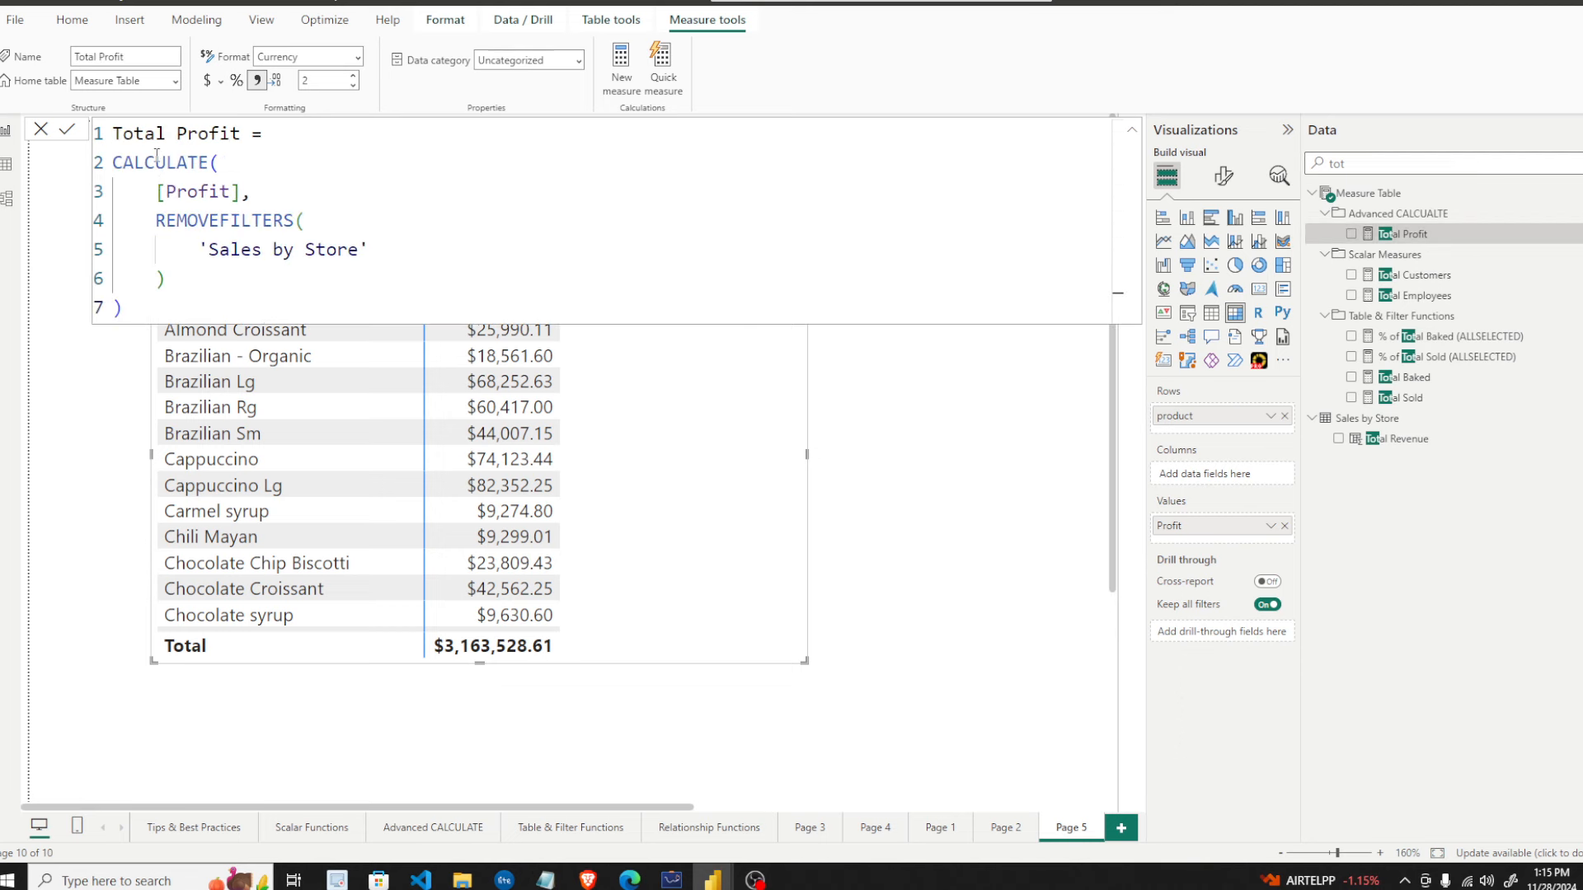
pyautogui.moveTo(150, 196); pyautogui.dragTo(243, 198)
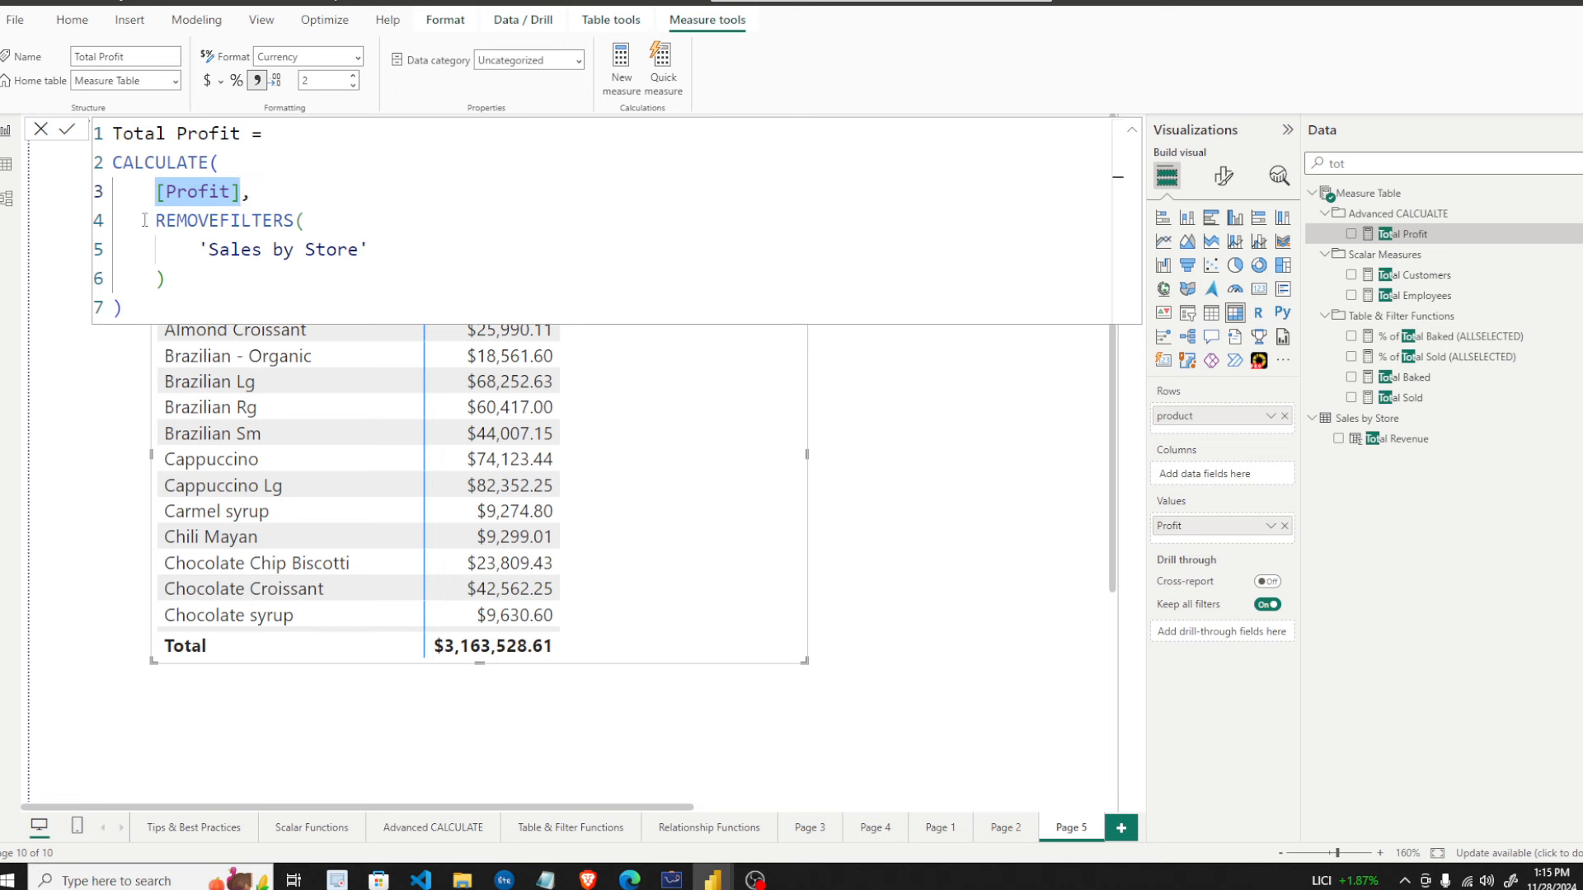
pyautogui.click(221, 164)
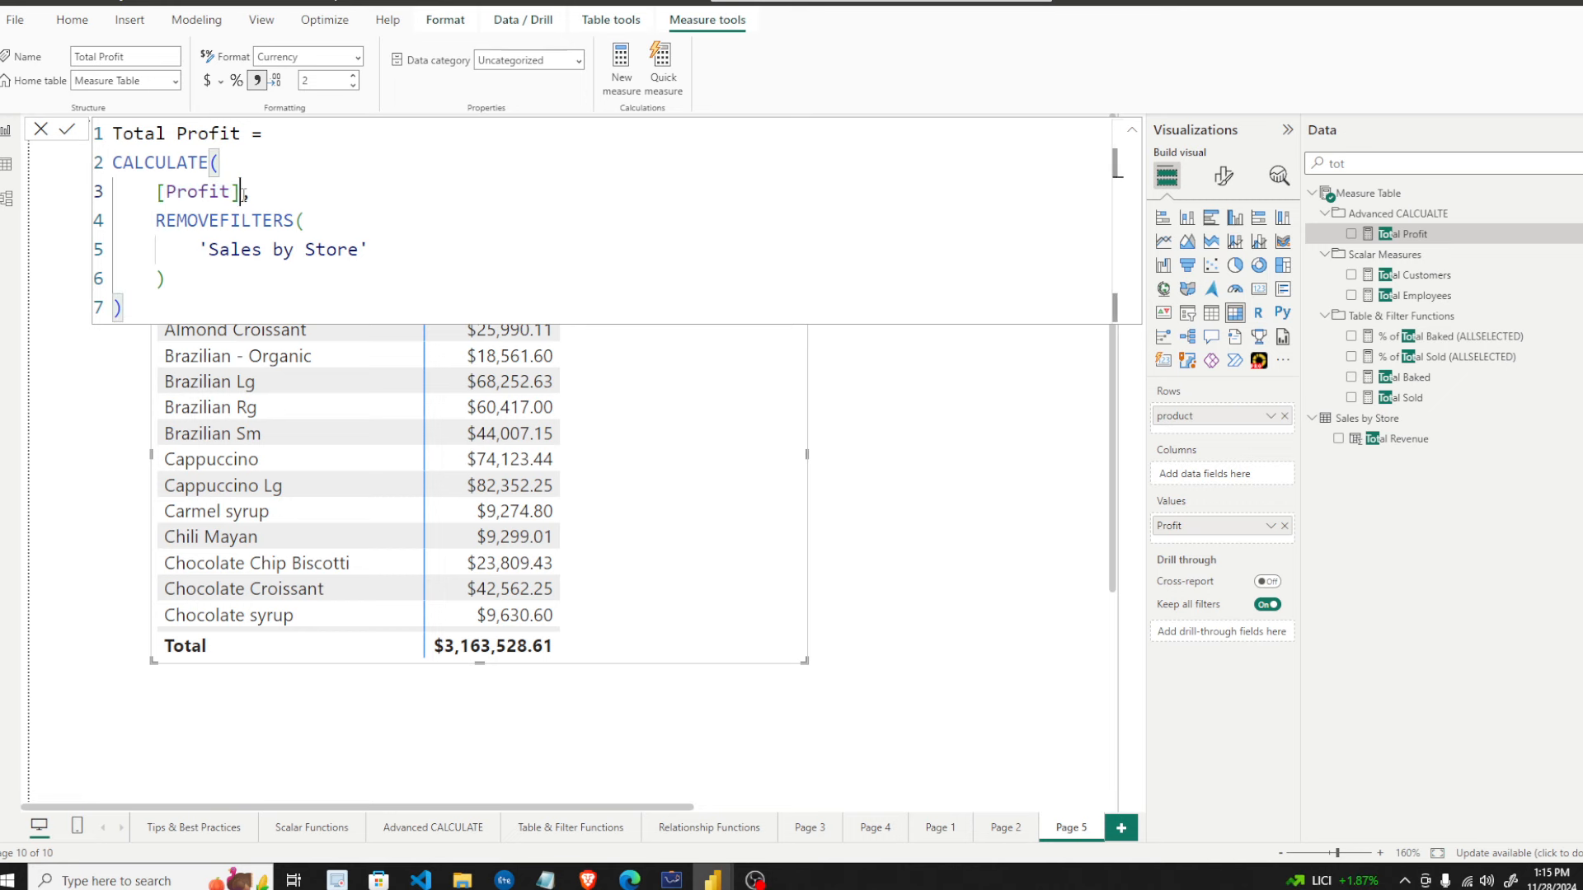
pyautogui.moveTo(241, 195); pyautogui.dragTo(299, 221)
pyautogui.moveTo(175, 249); pyautogui.dragTo(396, 256)
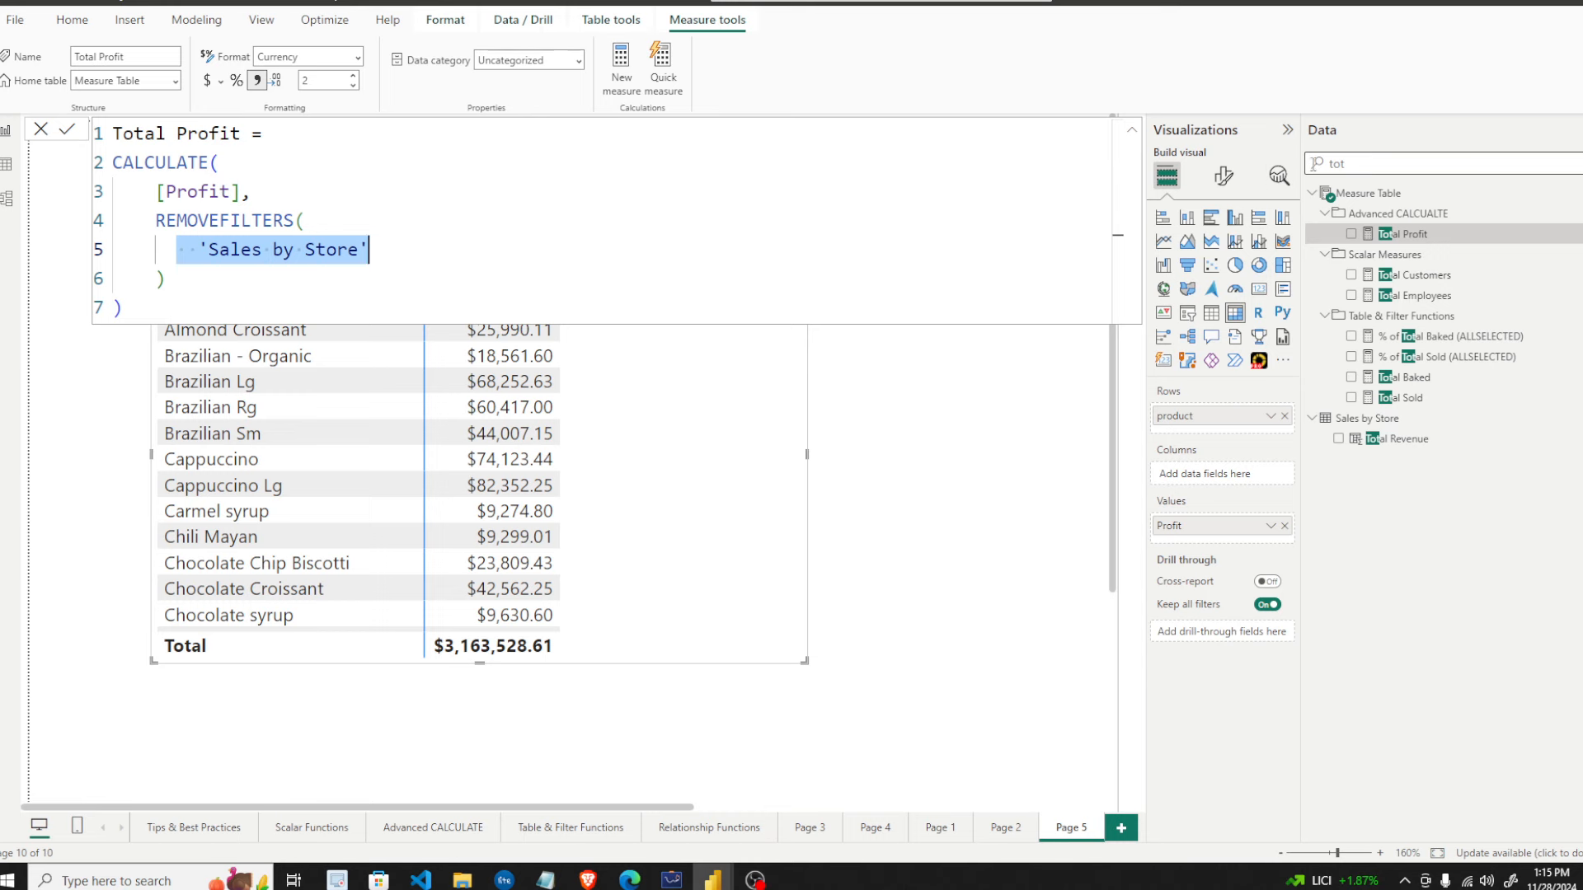
# - Search the data fields for "profi" and add the Total Profit measure to the matrix values below Profit
pyautogui.doubleClick(1329, 164)
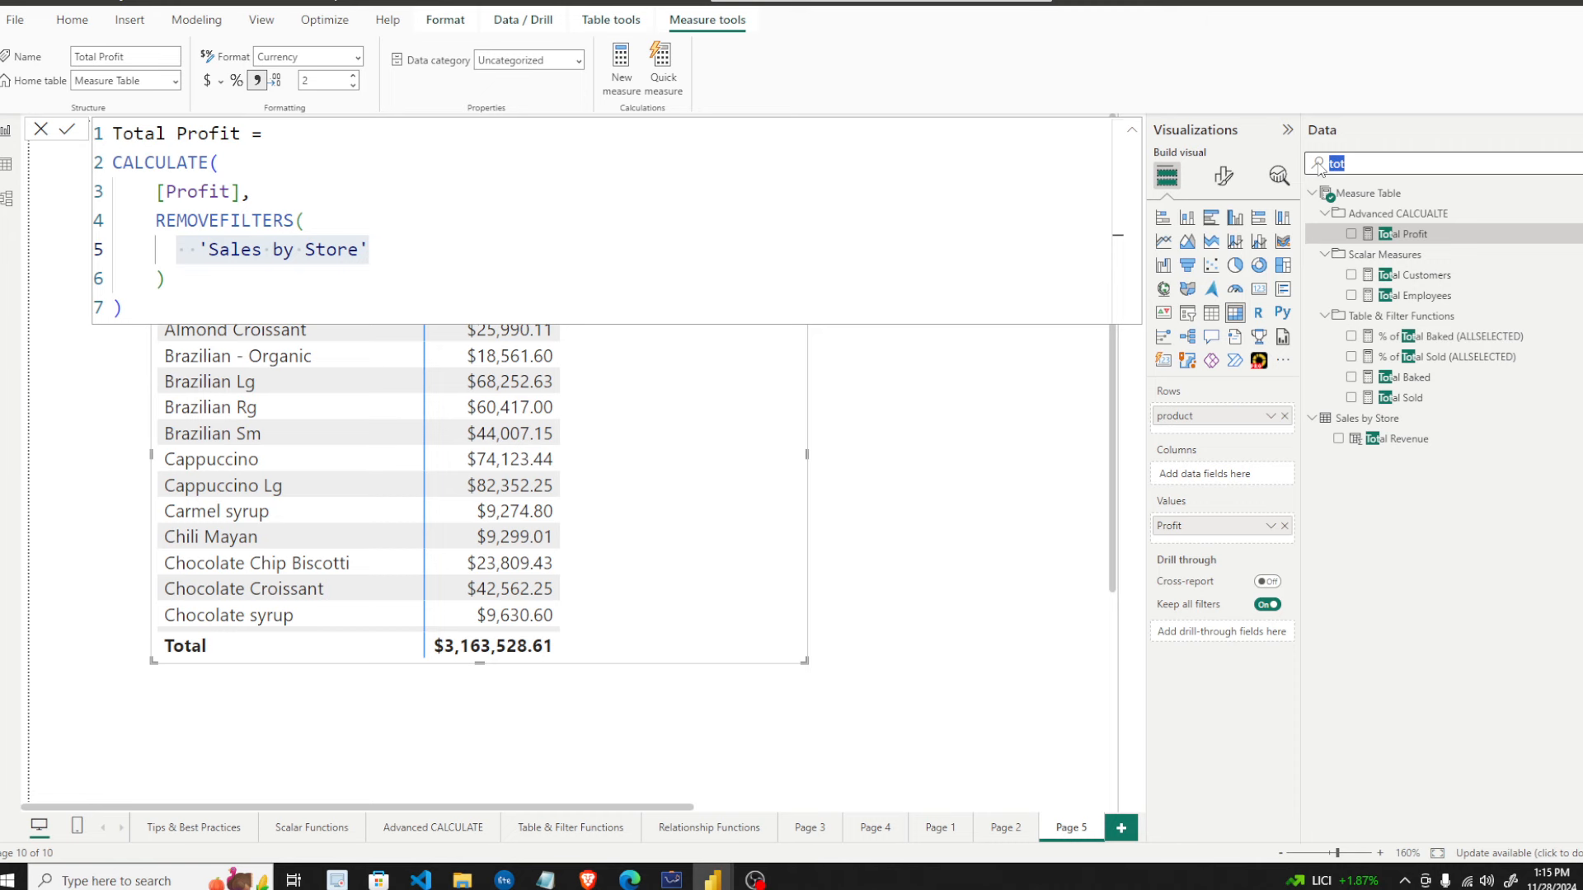
pyautogui.write('profi')
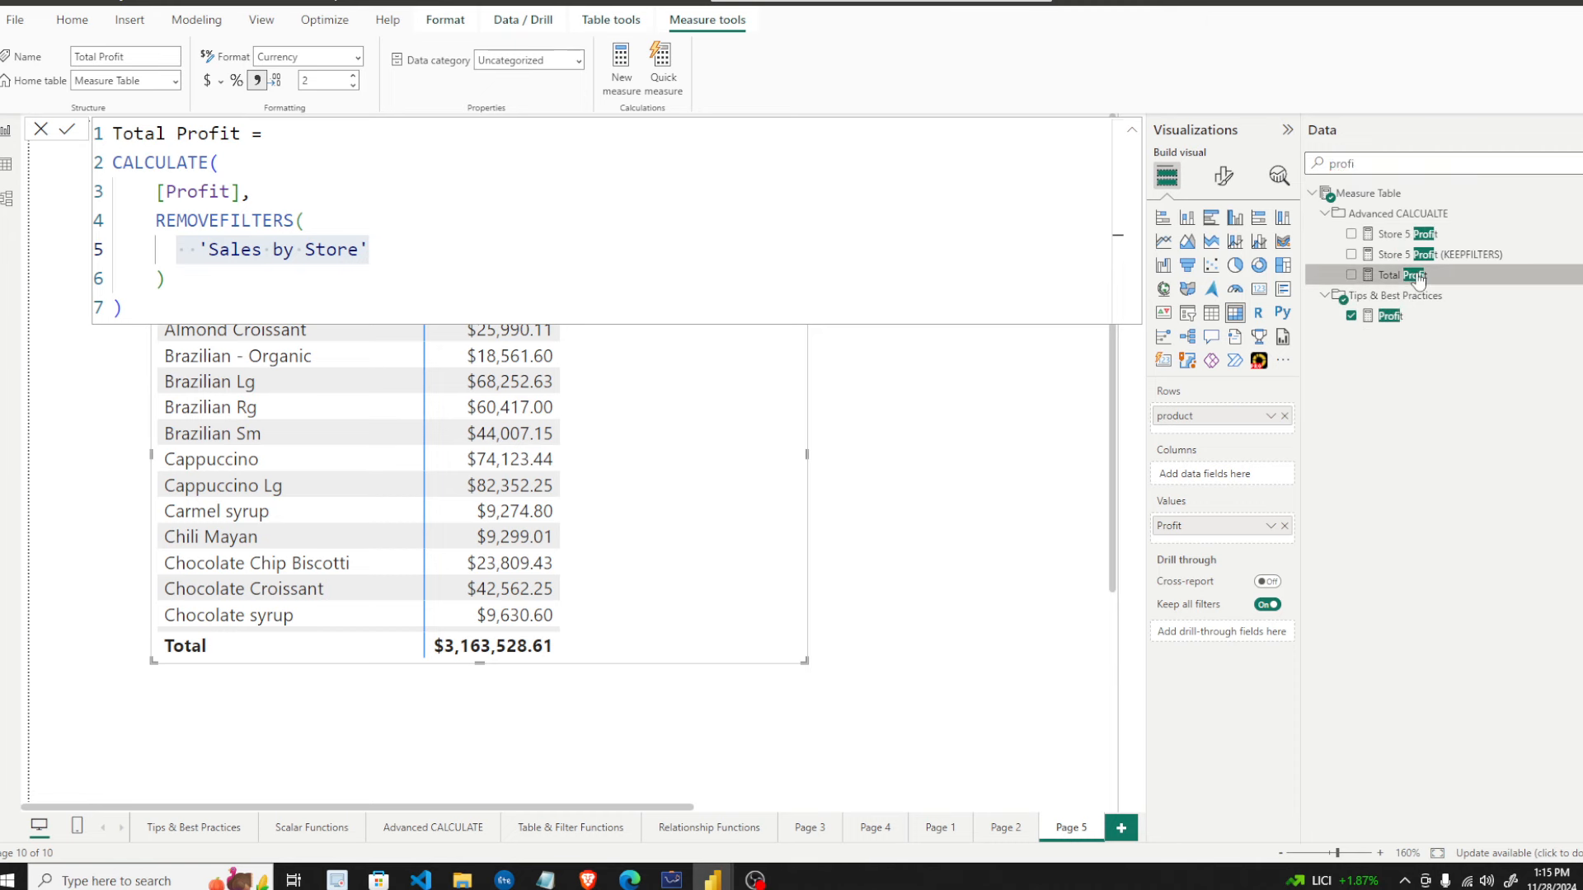
pyautogui.moveTo(1412, 279); pyautogui.dragTo(1228, 540)
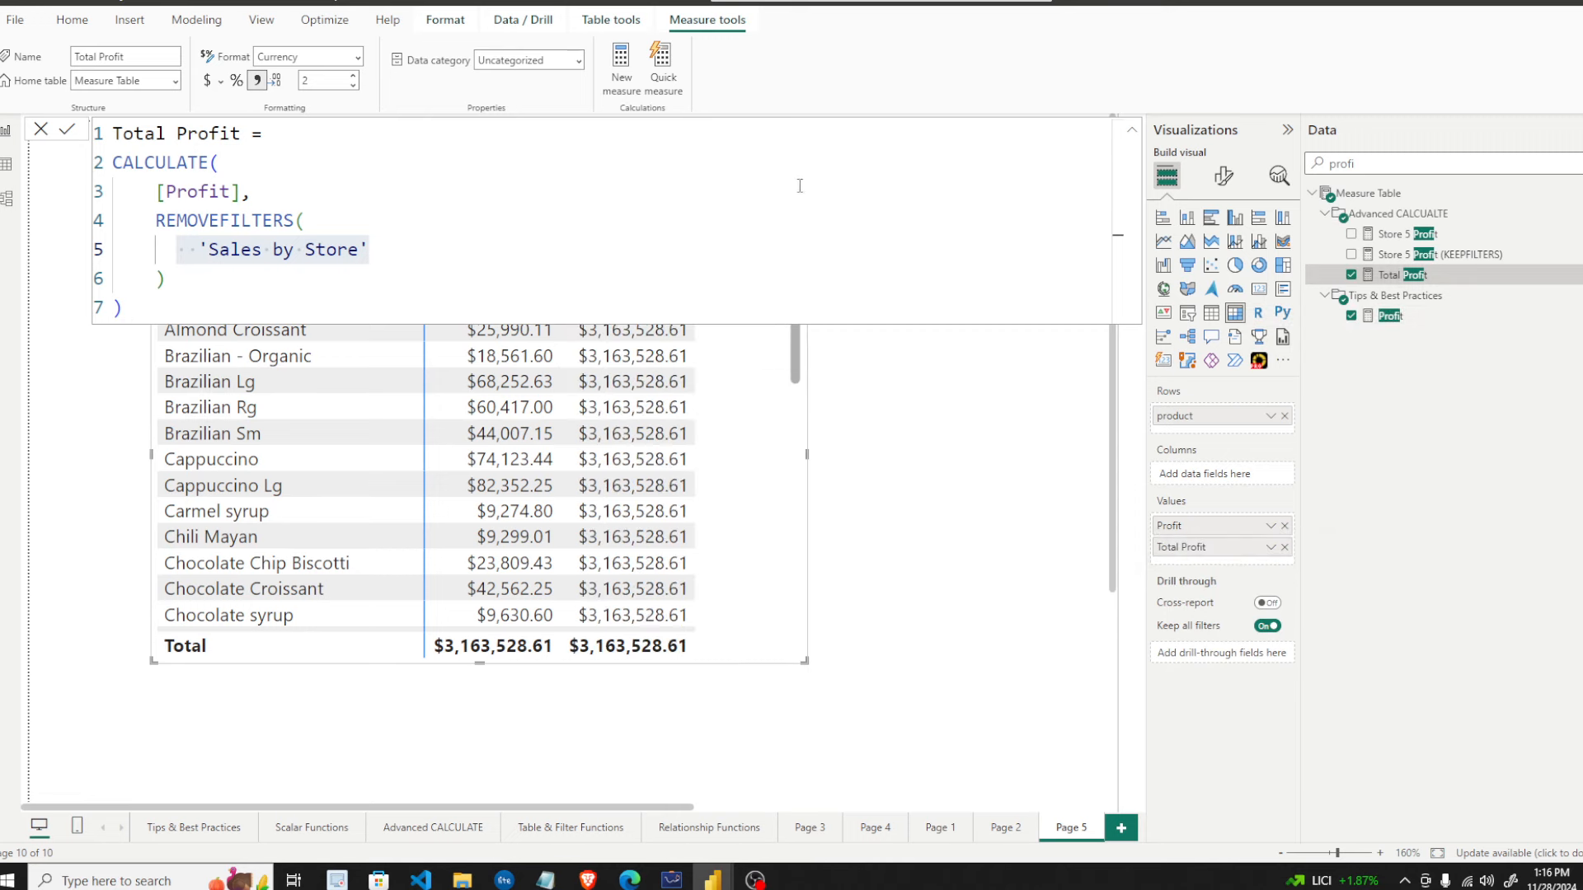
# - Review the Profit formula, and trace its Customer Sales component to the SUMX table and expression via a "custom" field search
pyautogui.click(1391, 320)
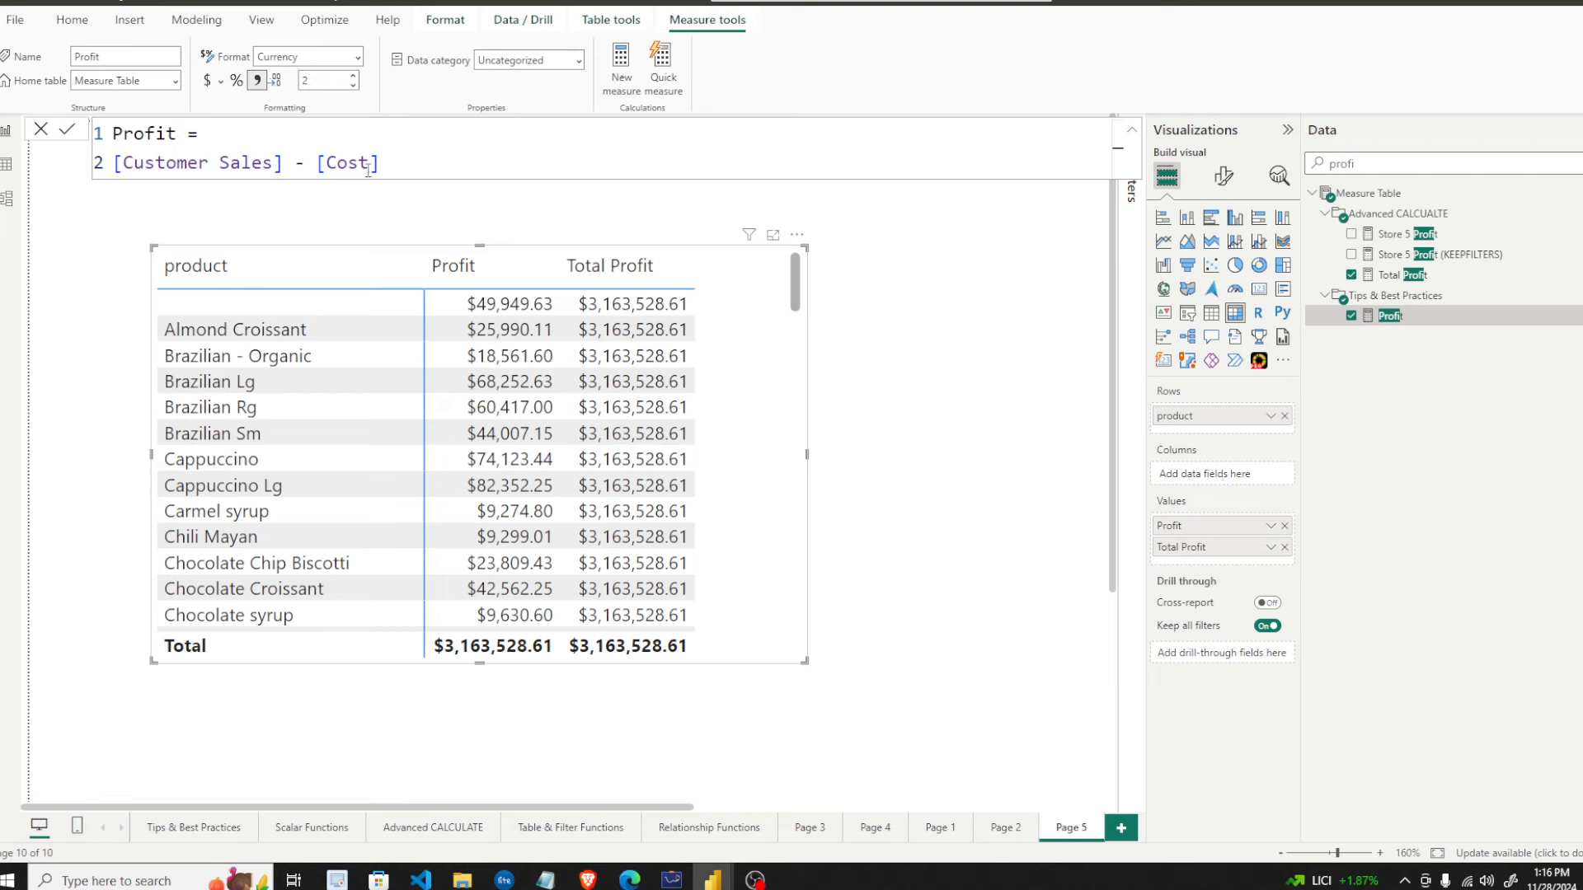
pyautogui.moveTo(1369, 168); pyautogui.dragTo(1295, 179)
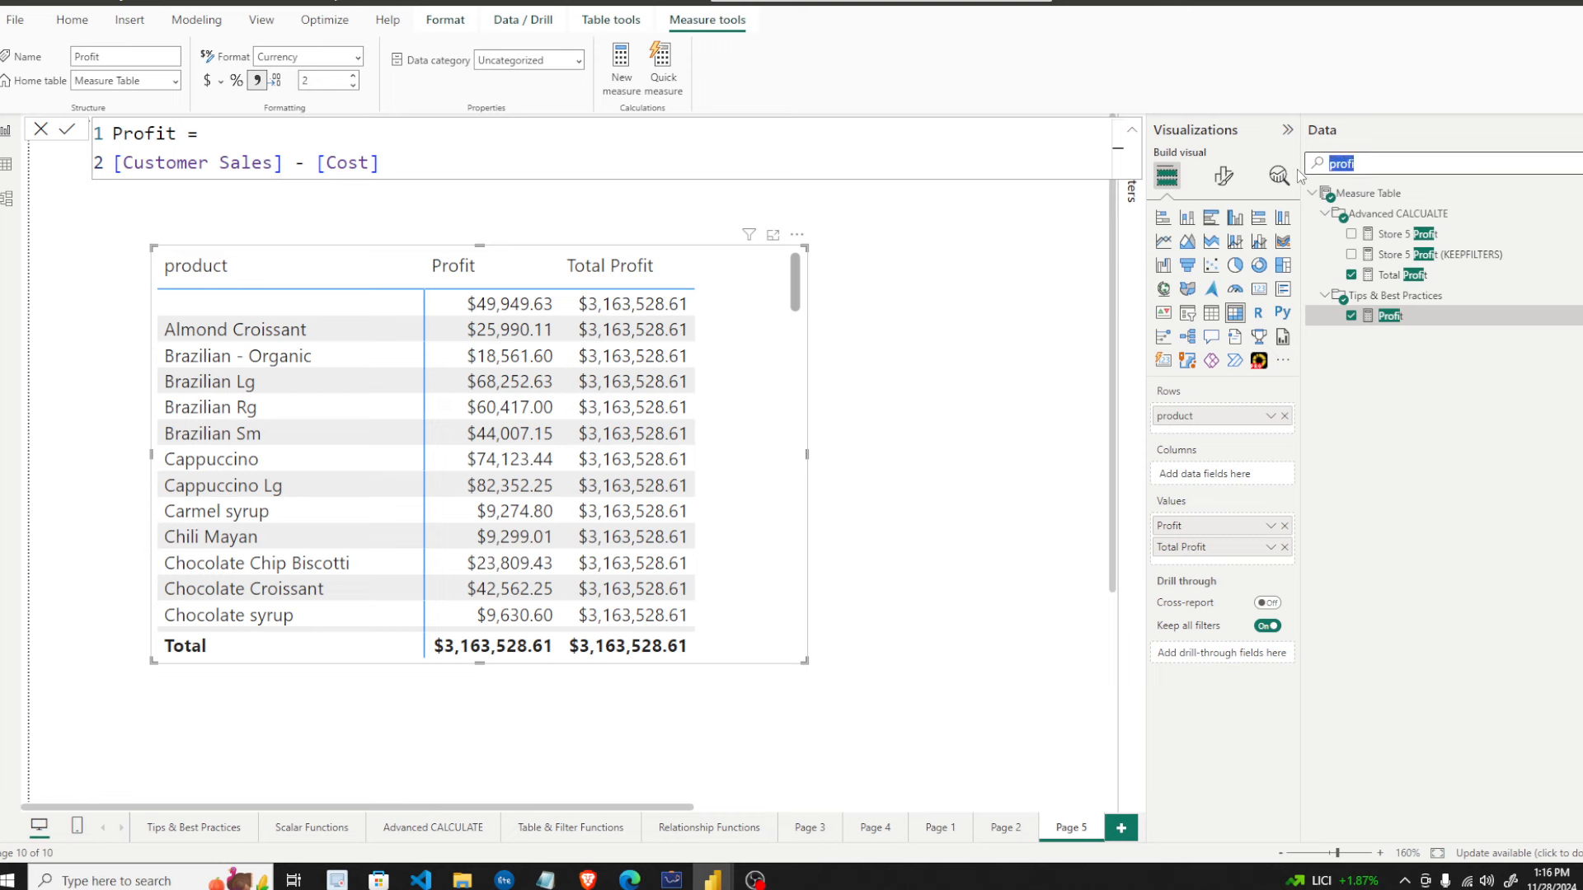
pyautogui.write('custom')
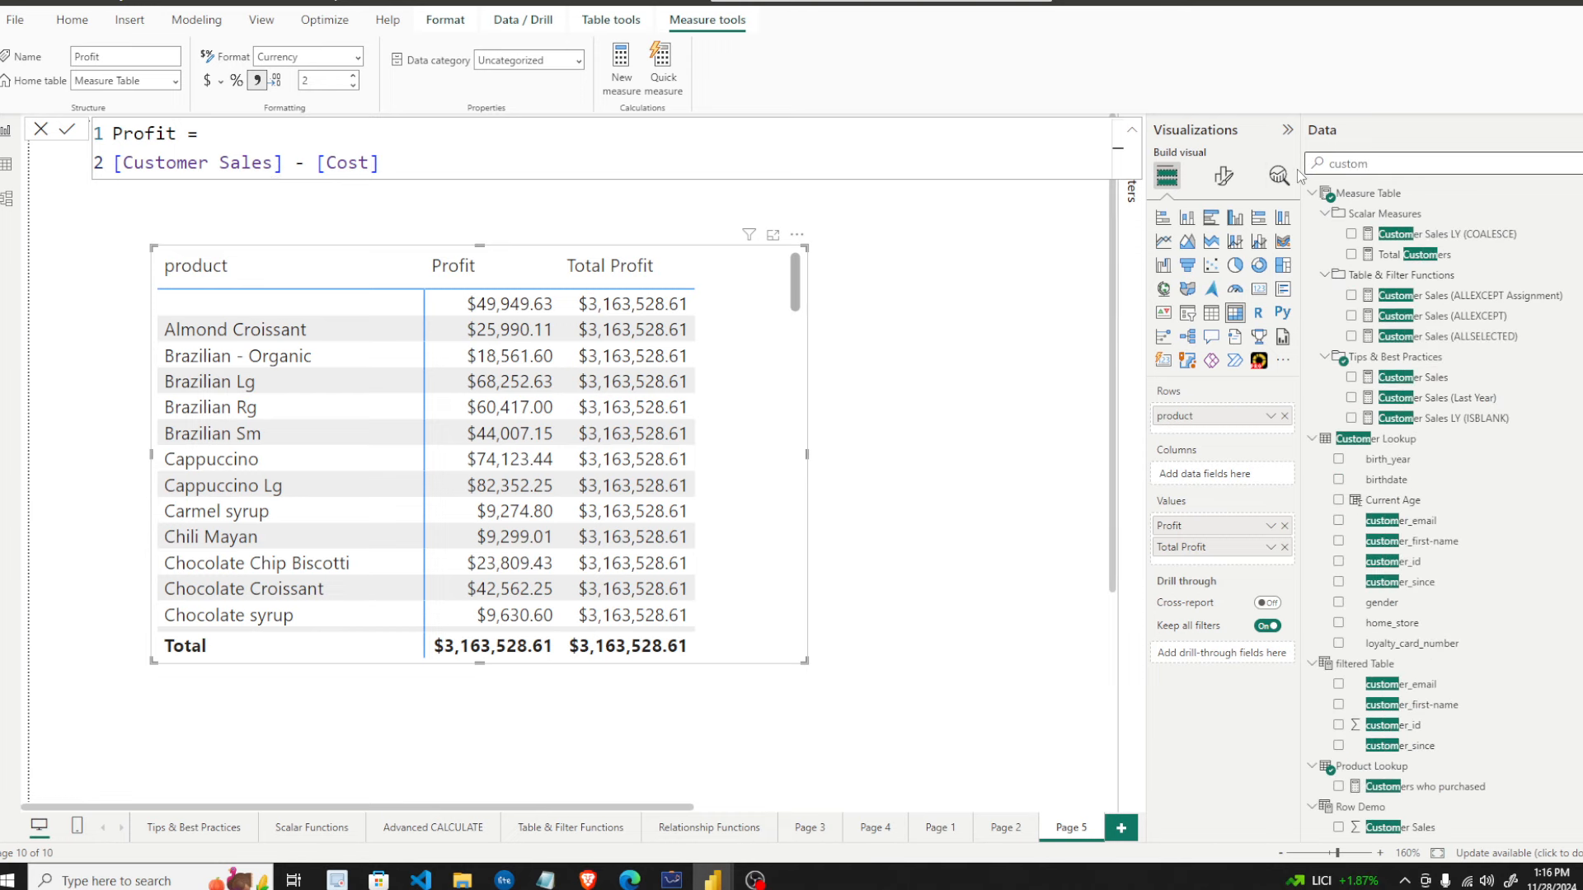
pyautogui.click(1416, 379)
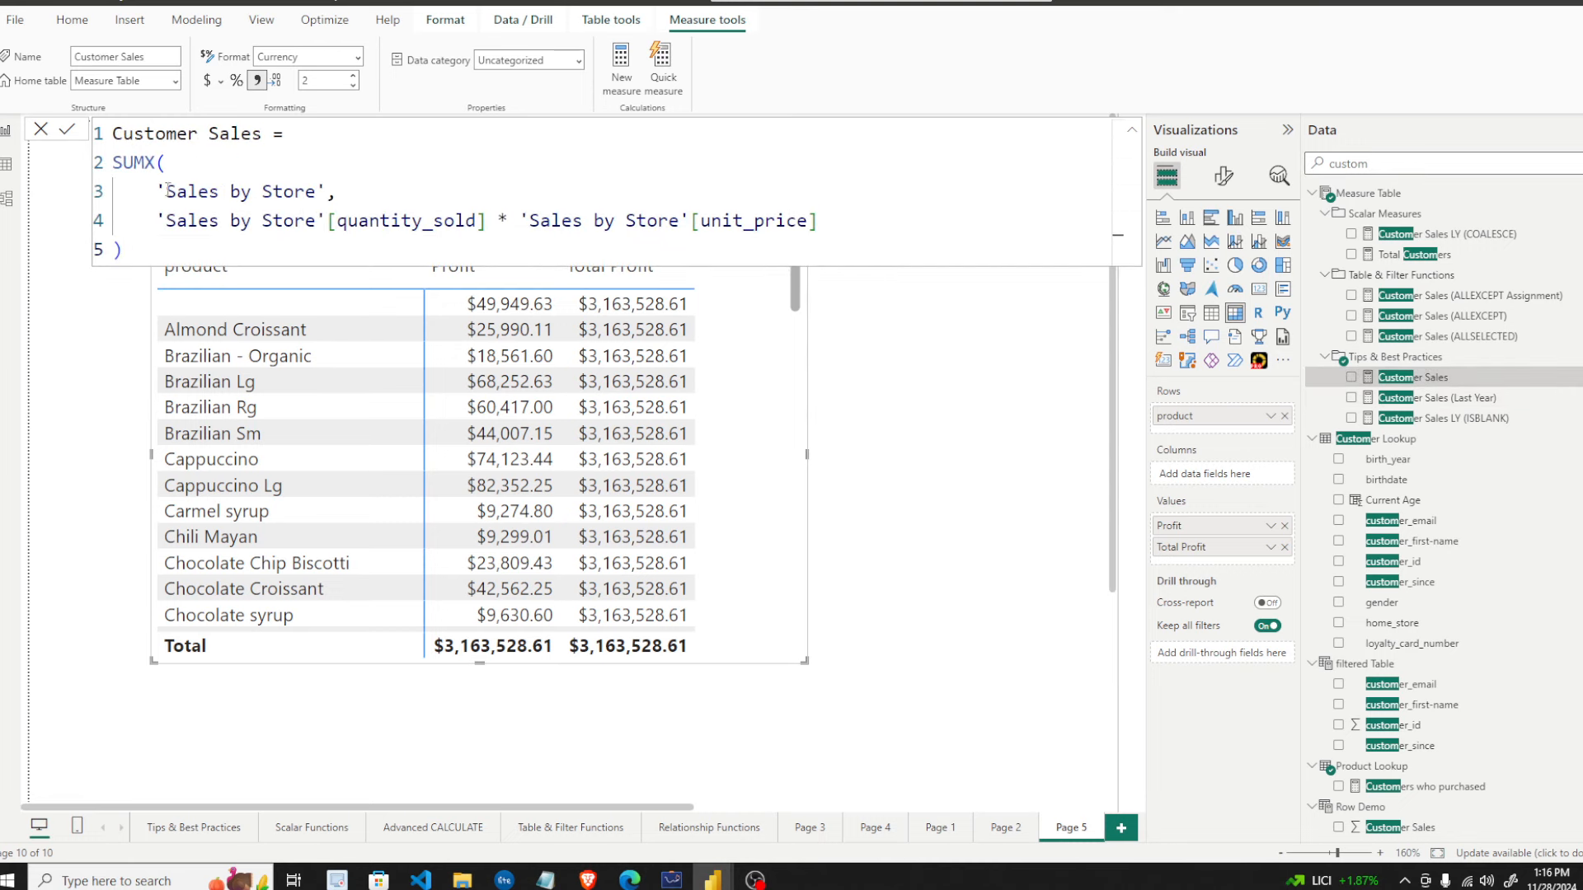
pyautogui.moveTo(156, 191); pyautogui.dragTo(817, 221)
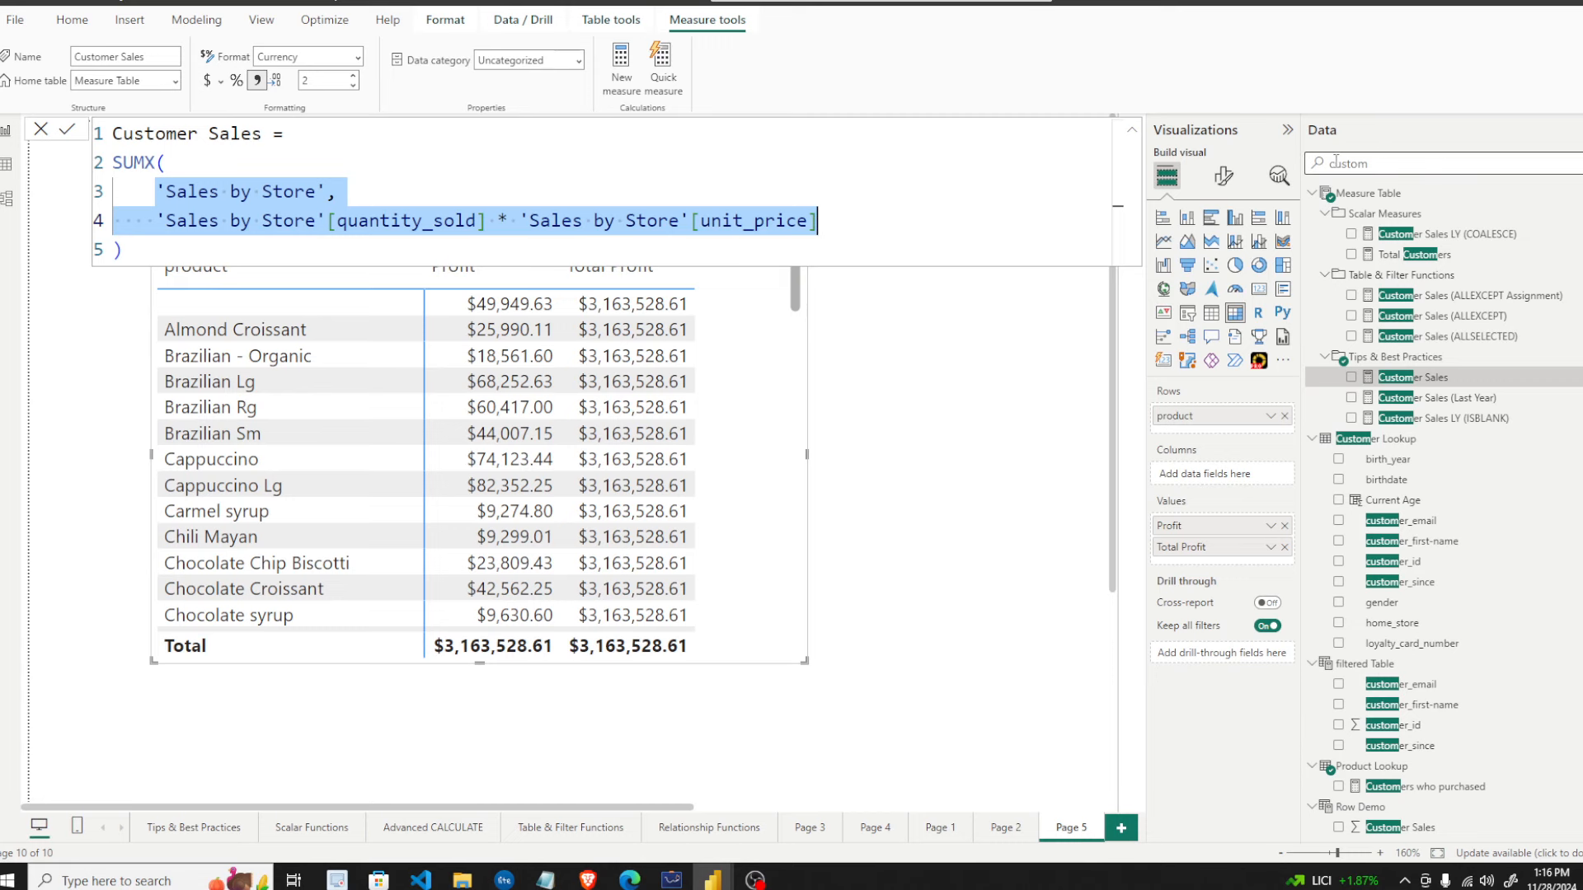
# - Reopen the Total Profit formula via a "tot" search and compare its REMOVEFILTERS argument 'Sales by Store' with the matrix columns
pyautogui.click(1354, 163)
pyautogui.moveTo(1378, 167); pyautogui.dragTo(1327, 163)
pyautogui.write('tot')
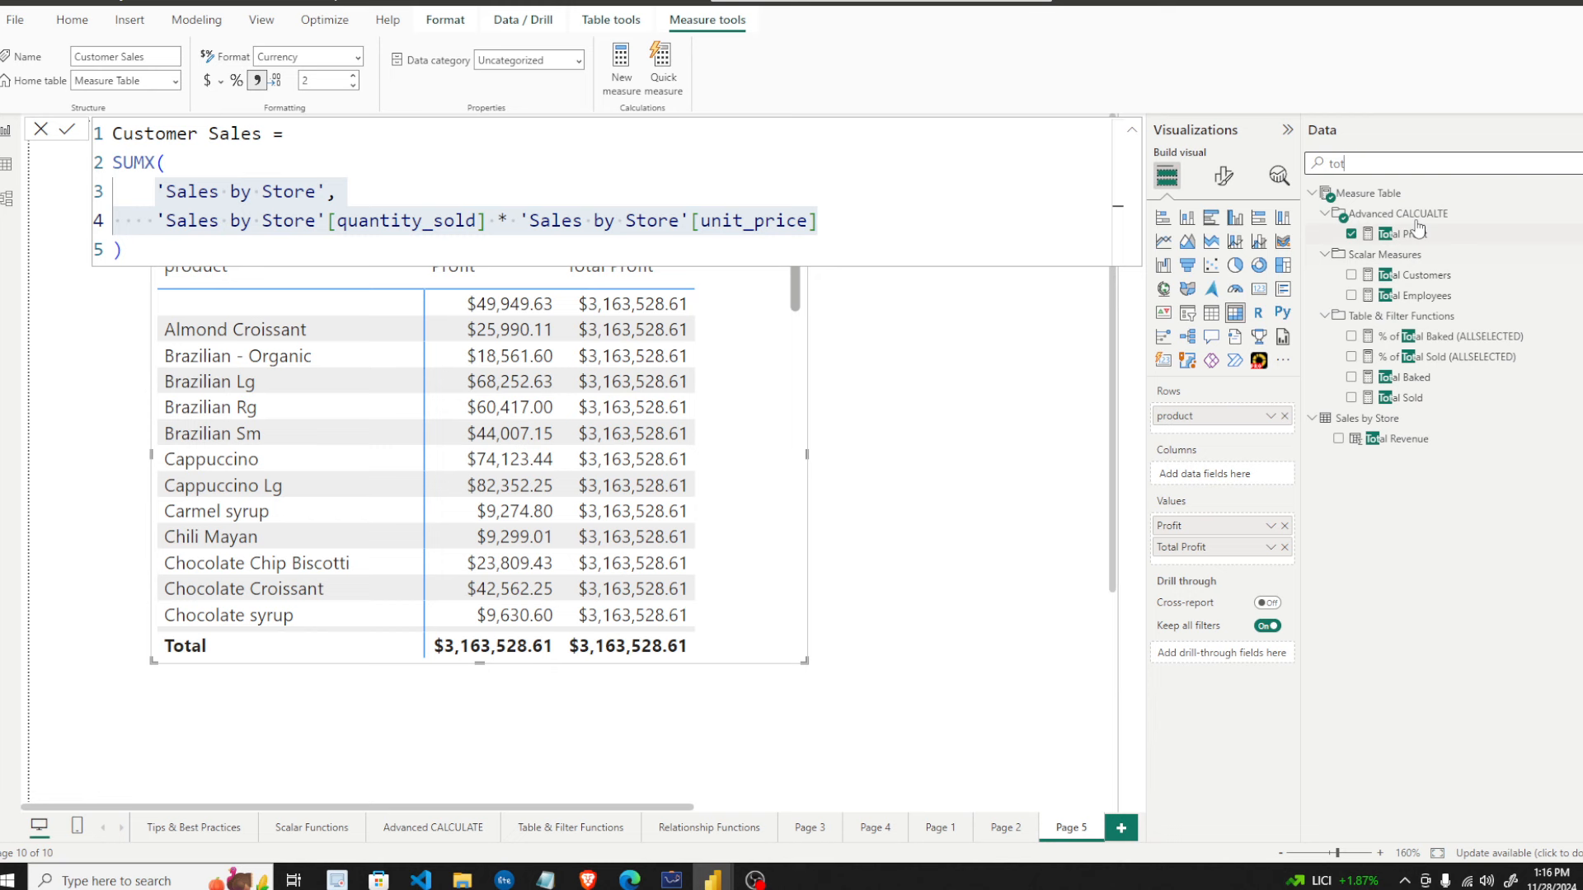
pyautogui.click(1416, 220)
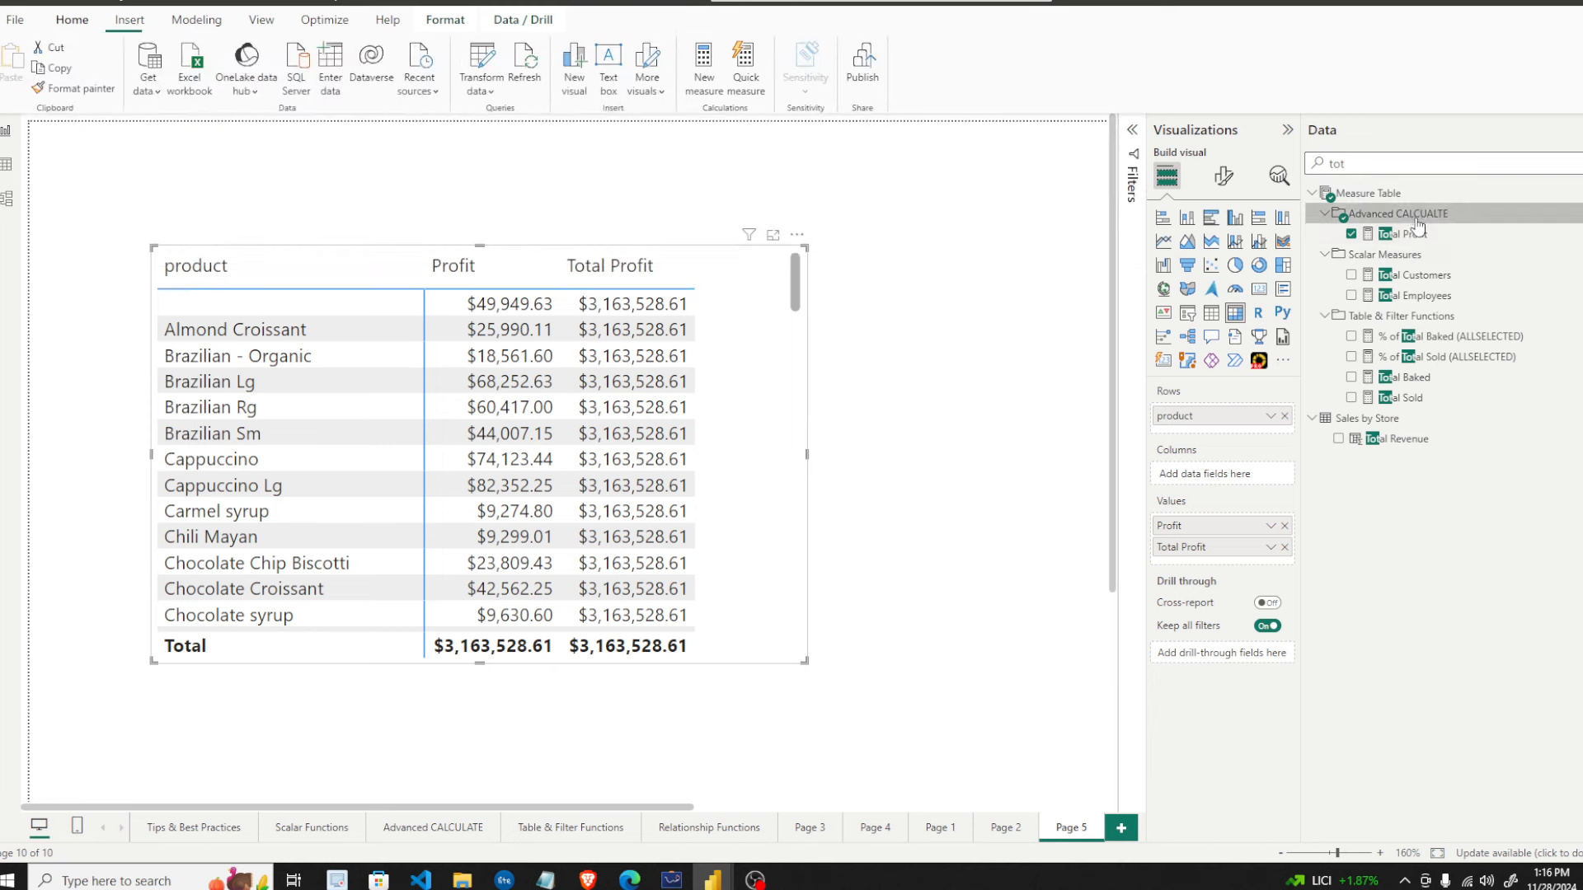
pyautogui.click(1392, 236)
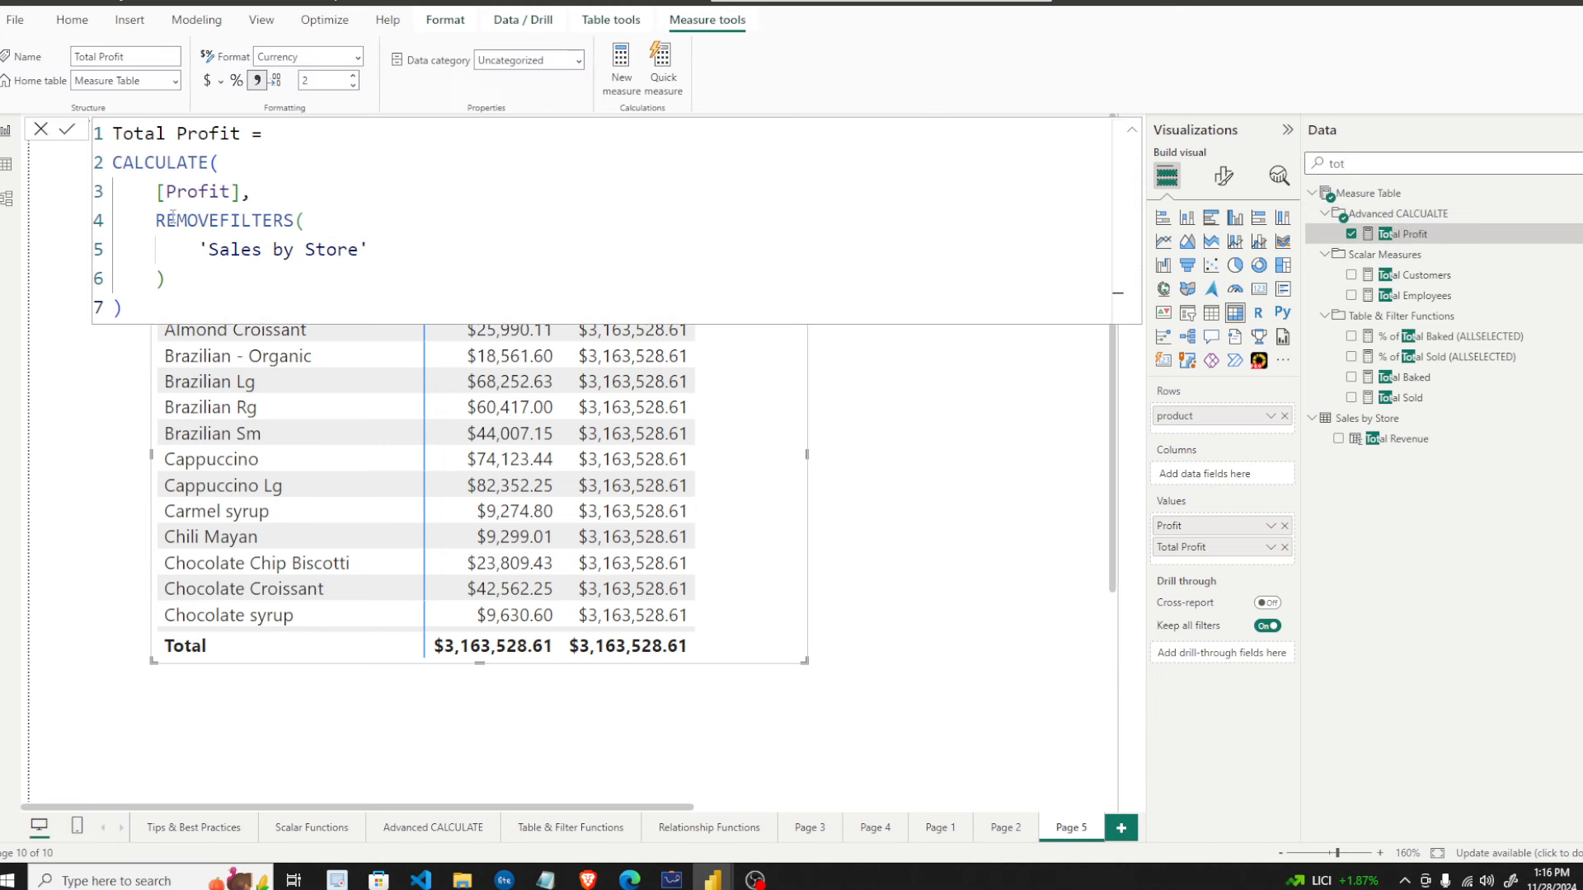
pyautogui.moveTo(200, 250); pyautogui.dragTo(410, 244)
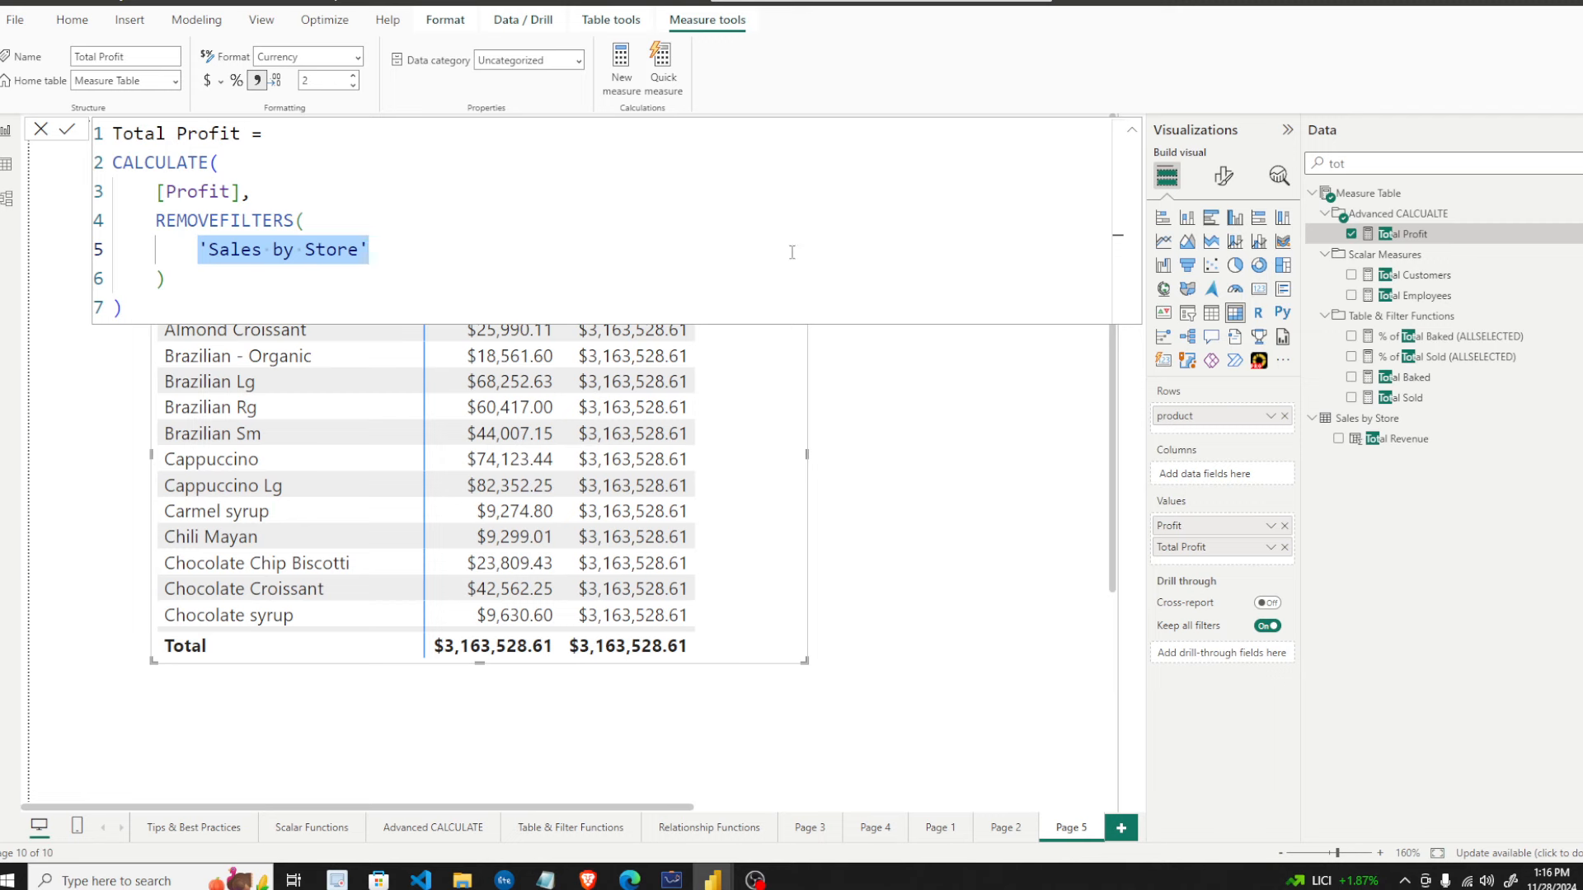
pyautogui.click(962, 462)
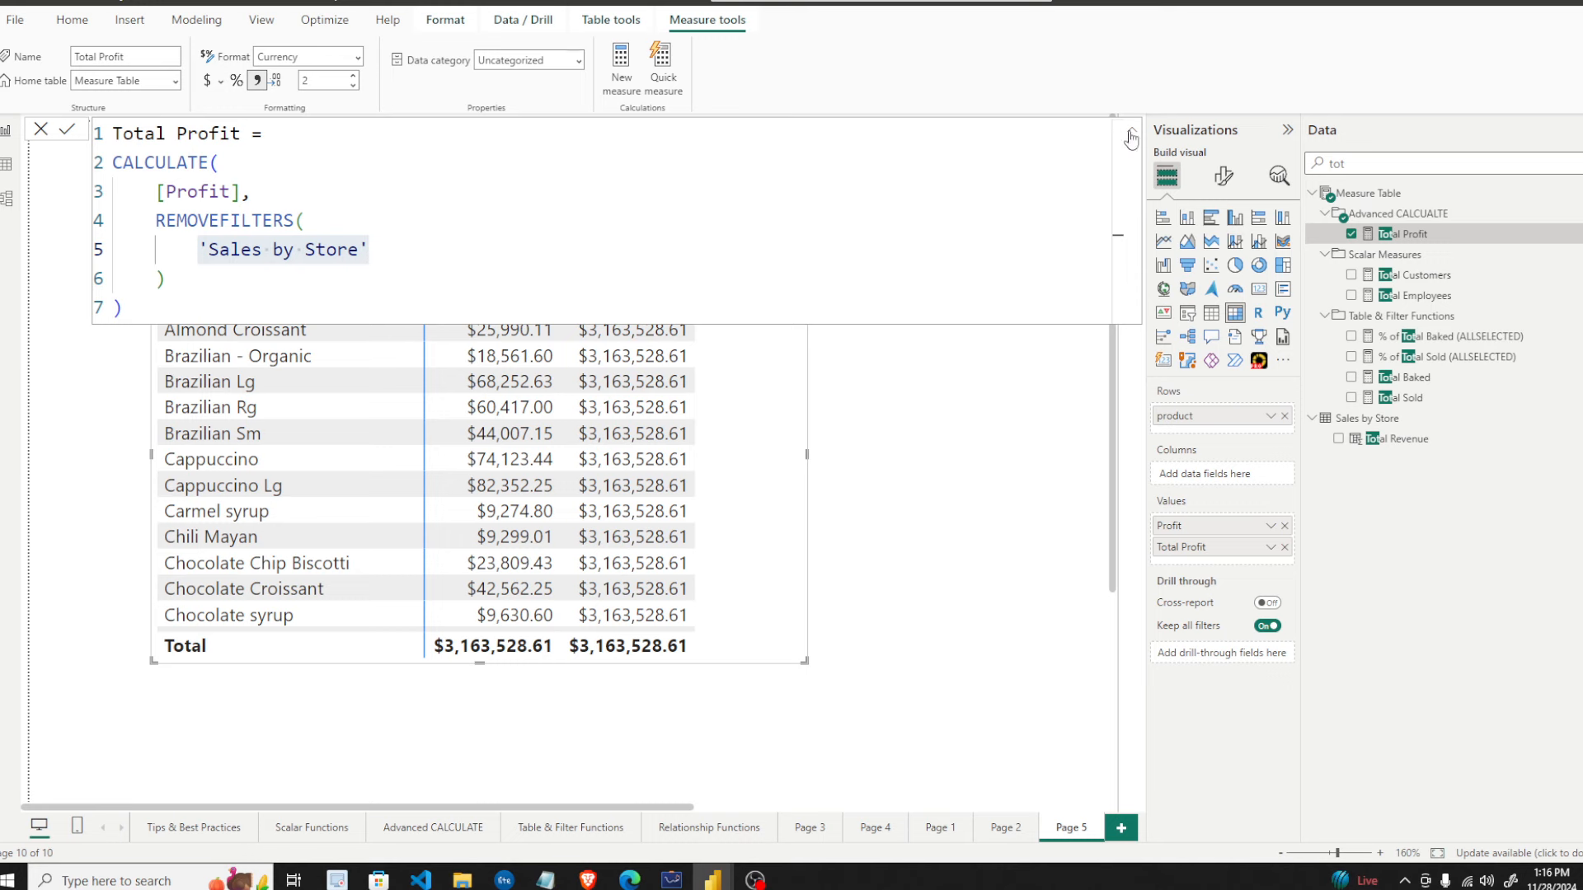
pyautogui.click(1130, 136)
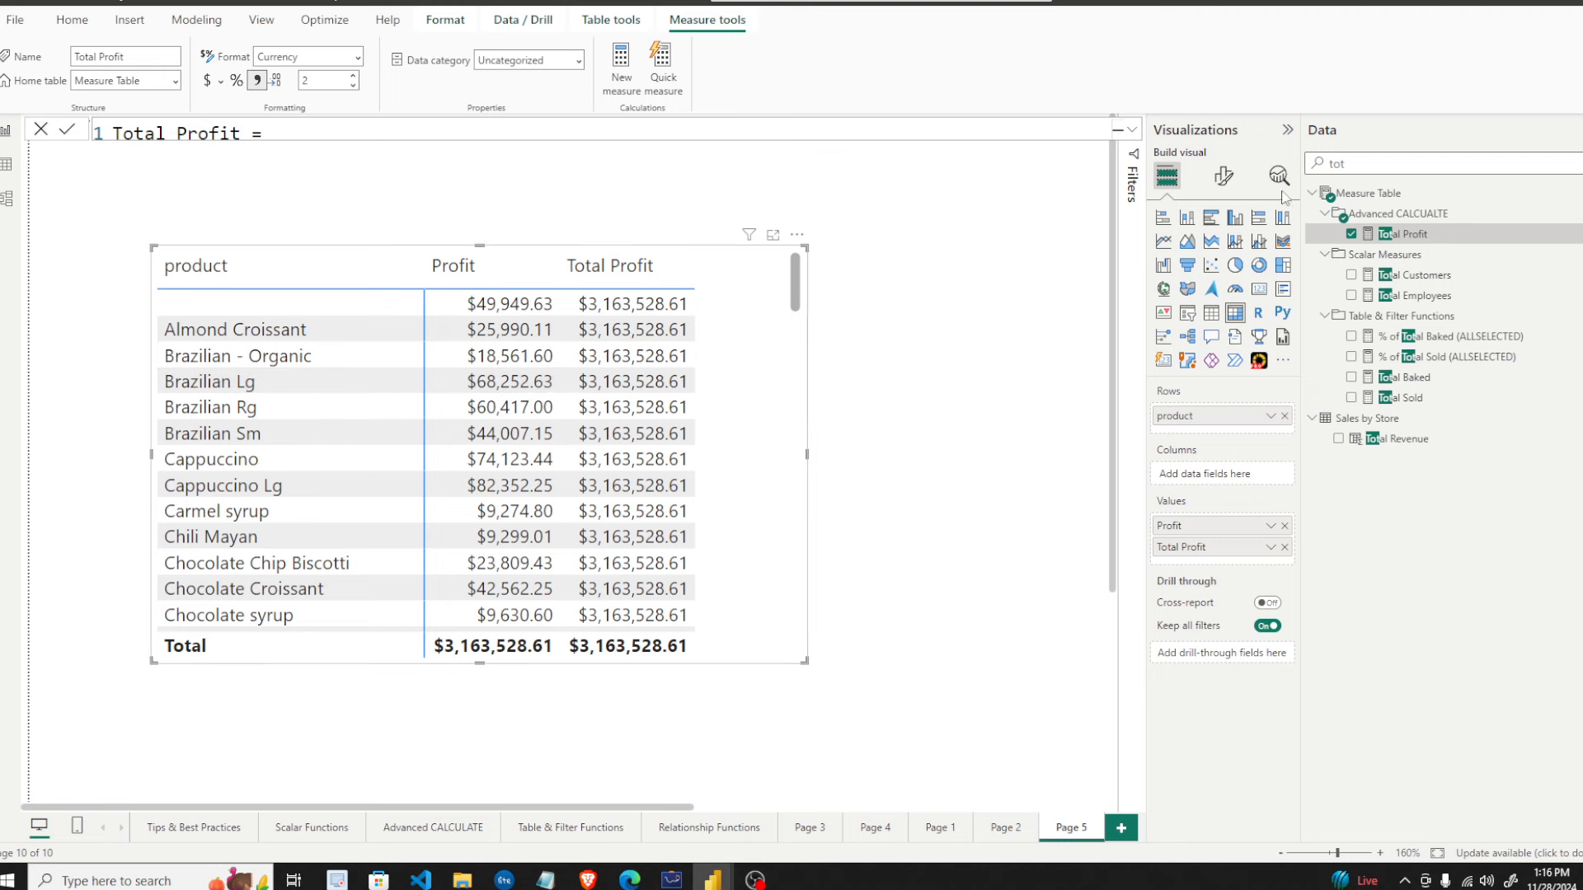
pyautogui.click(1132, 130)
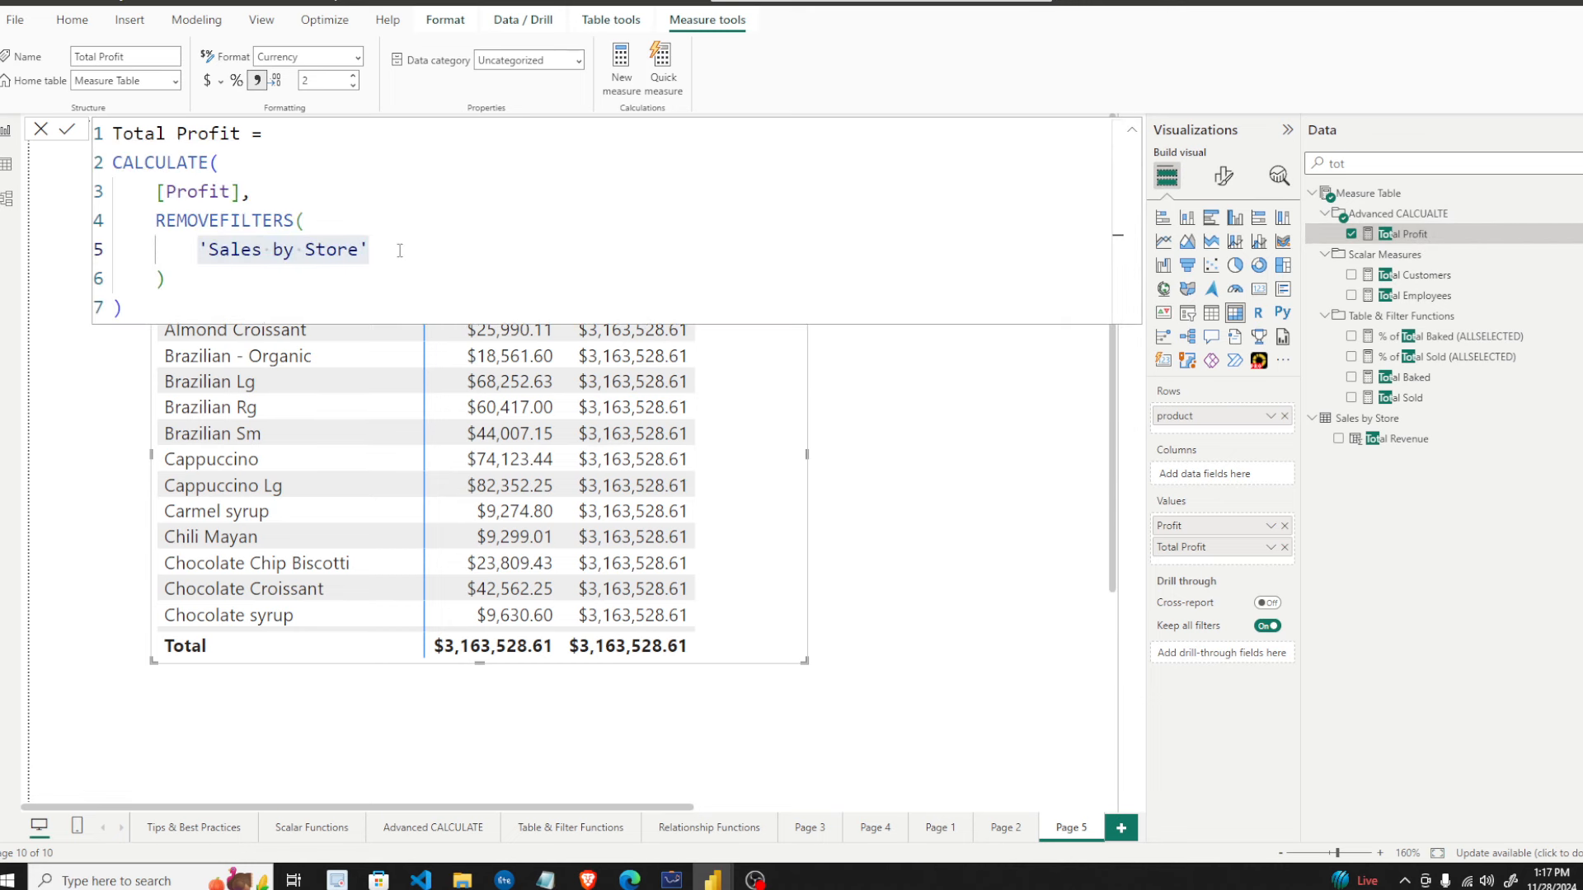
# - Examine the REMOVEFILTERS('Sales by Store') argument of the Total Profit formula against the Total Profit column in the matrix
pyautogui.moveTo(156, 220); pyautogui.dragTo(337, 272)
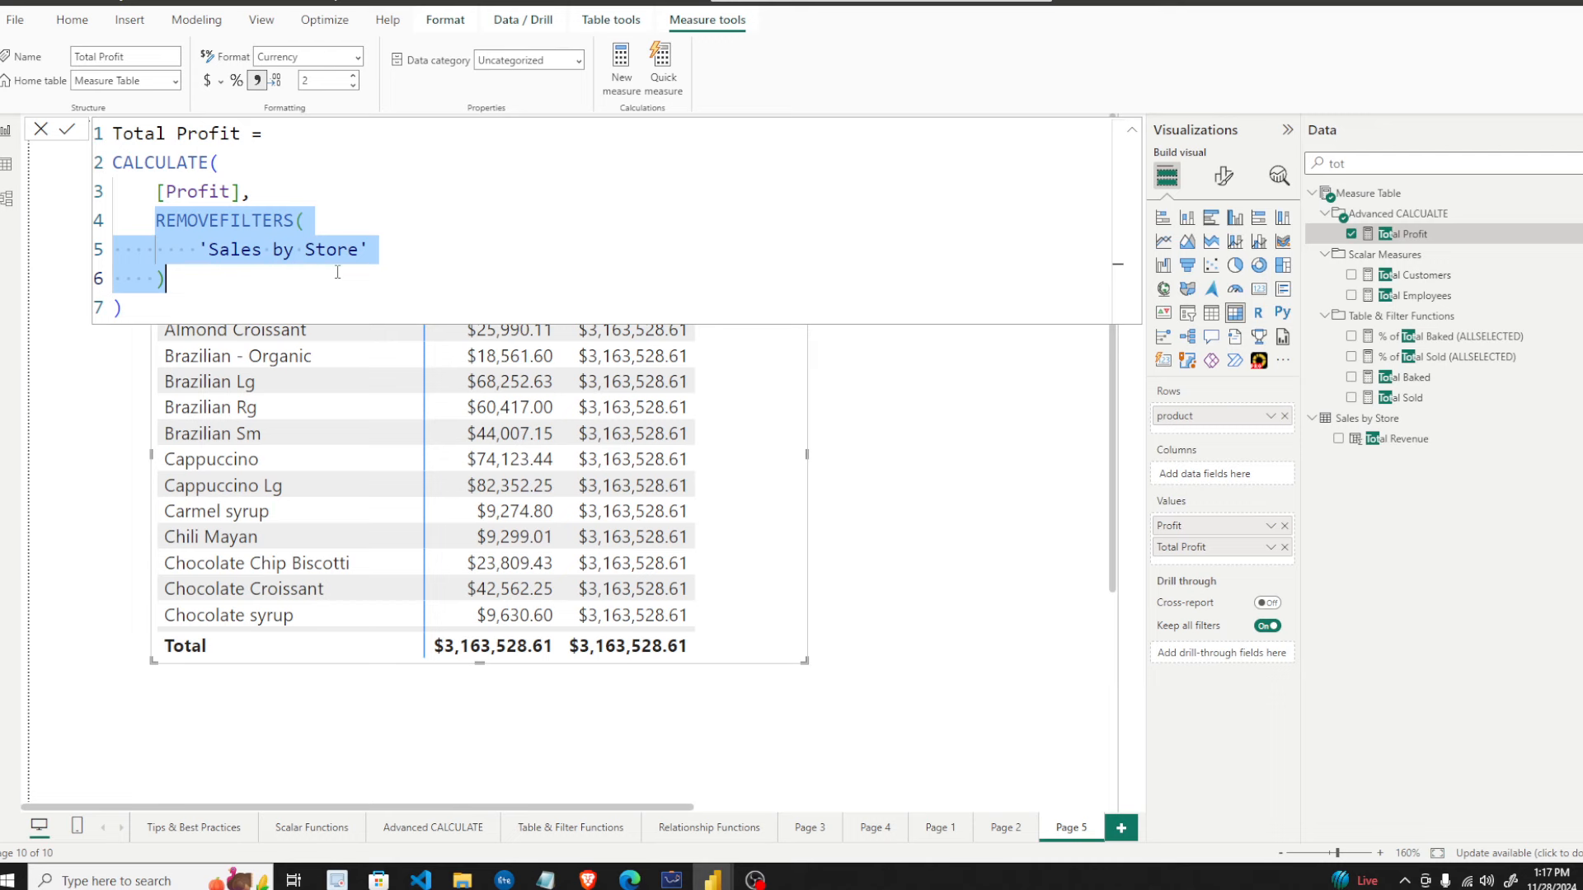
pyautogui.click(1134, 132)
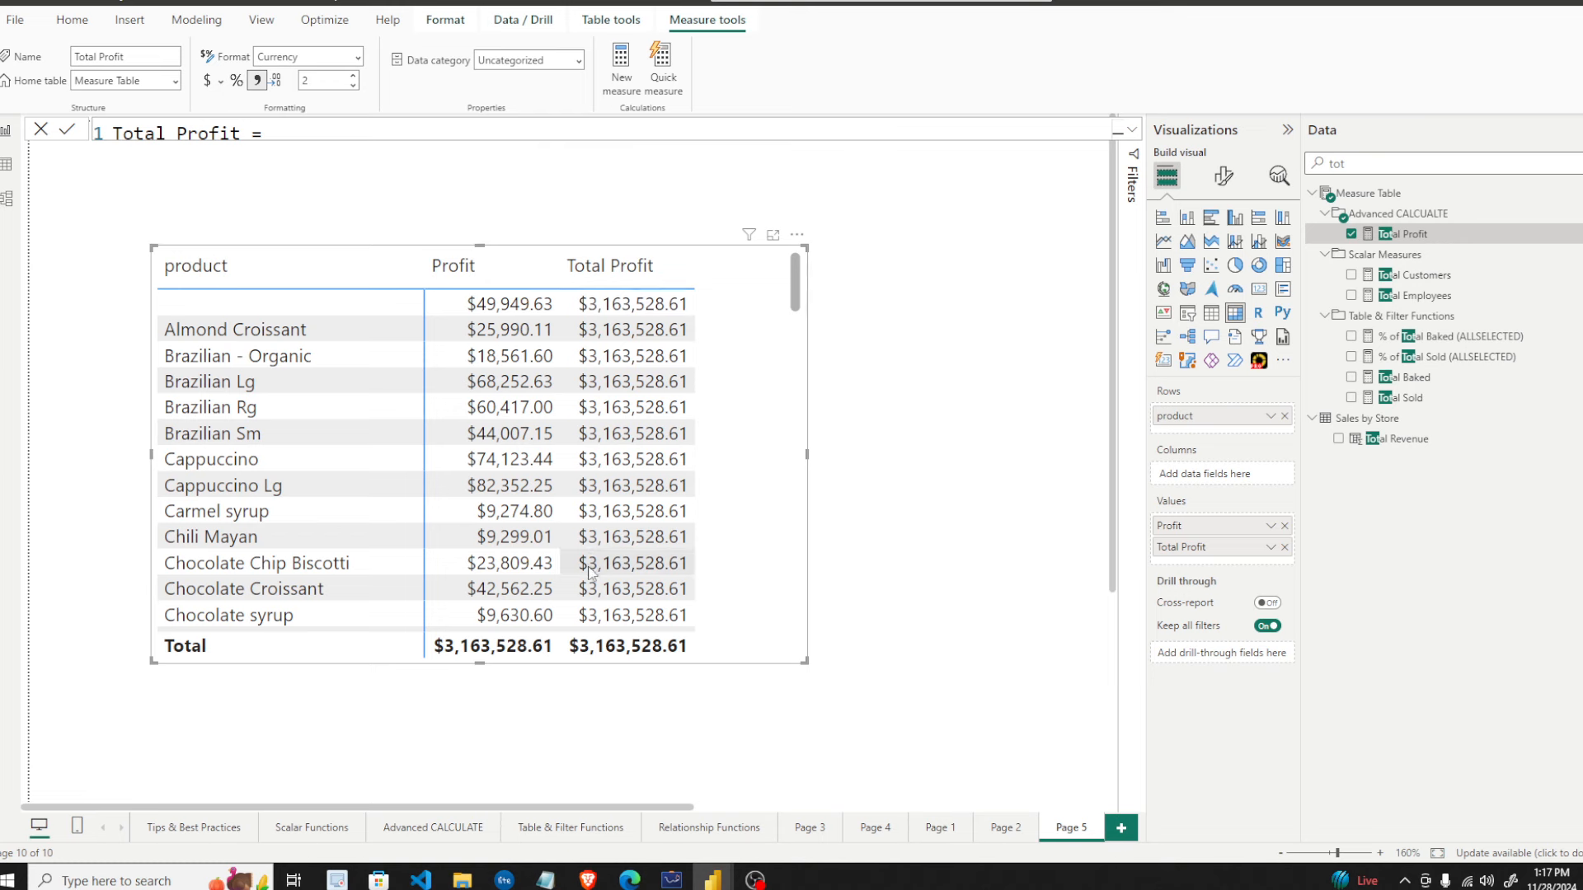
pyautogui.click(1134, 134)
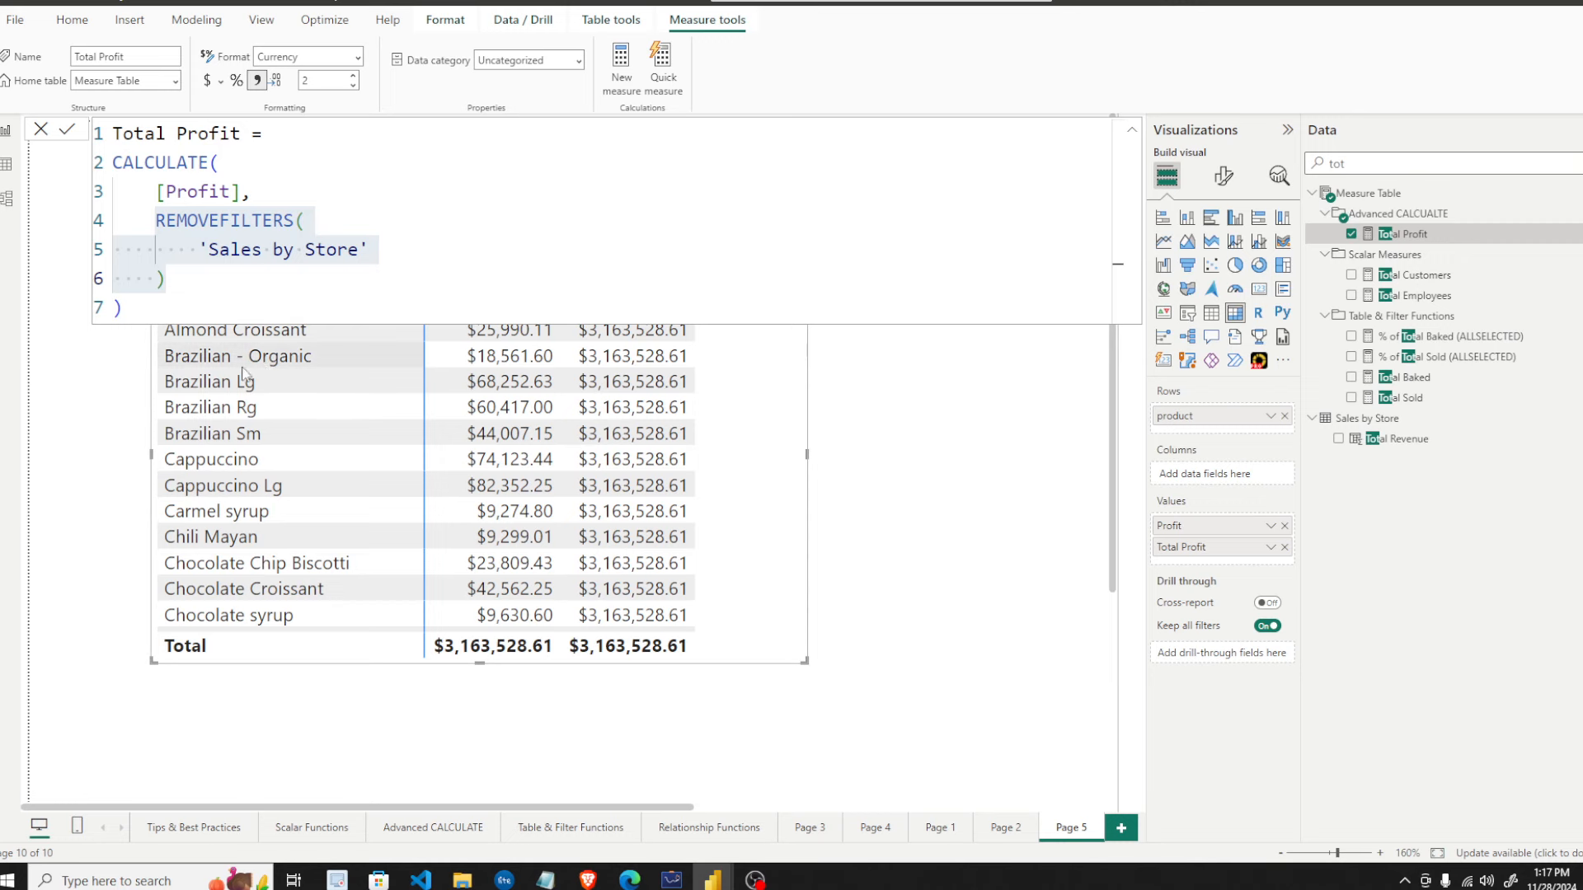
pyautogui.click(283, 249)
pyautogui.moveTo(157, 220); pyautogui.dragTo(383, 283)
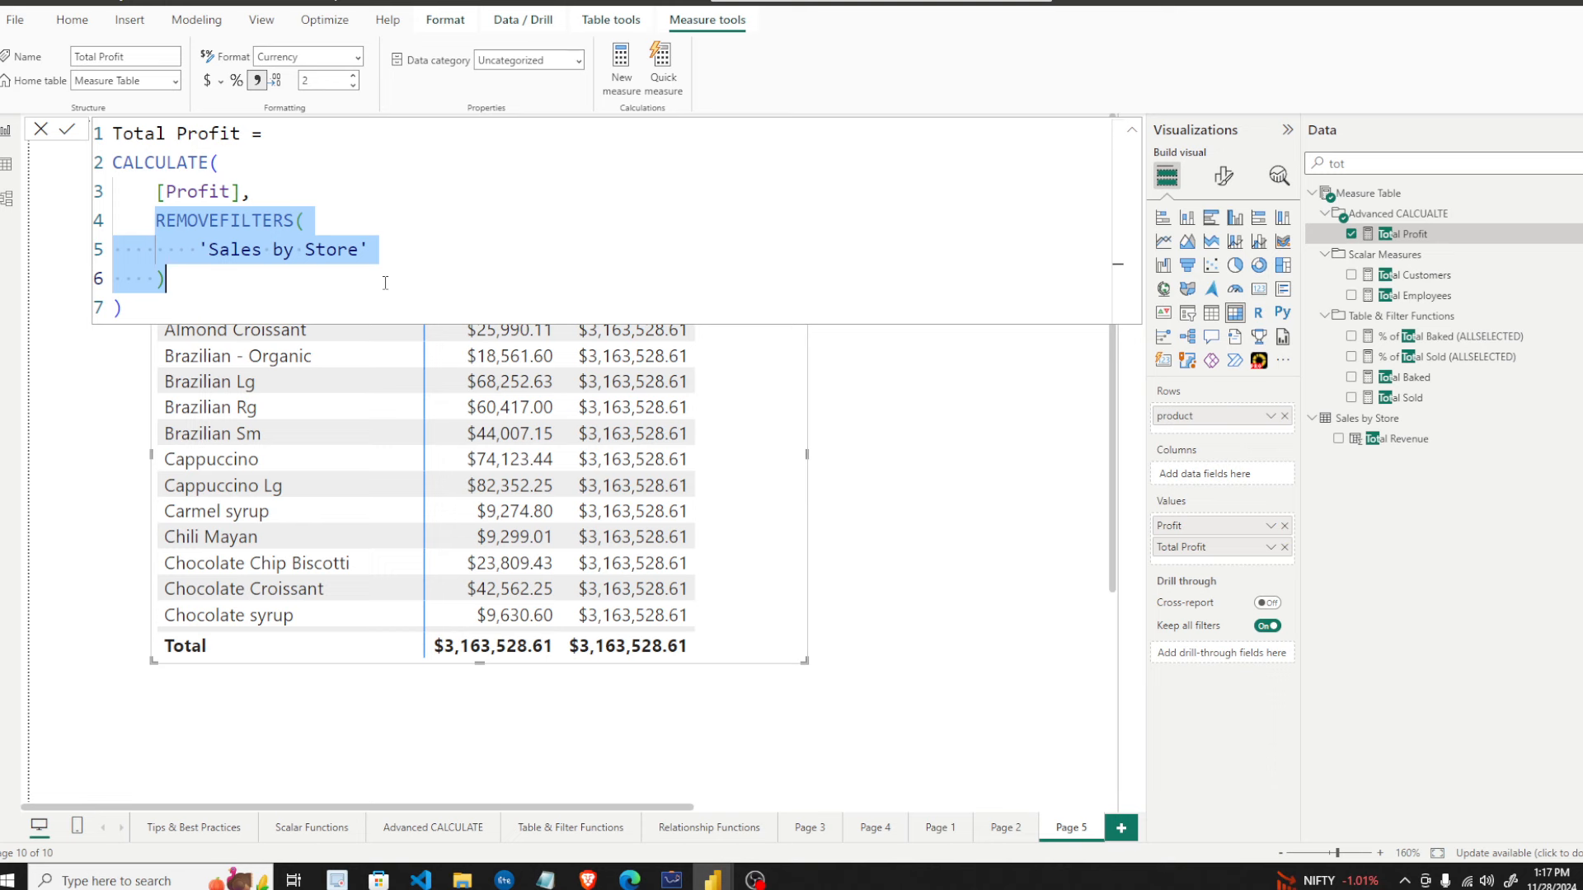
pyautogui.click(311, 285)
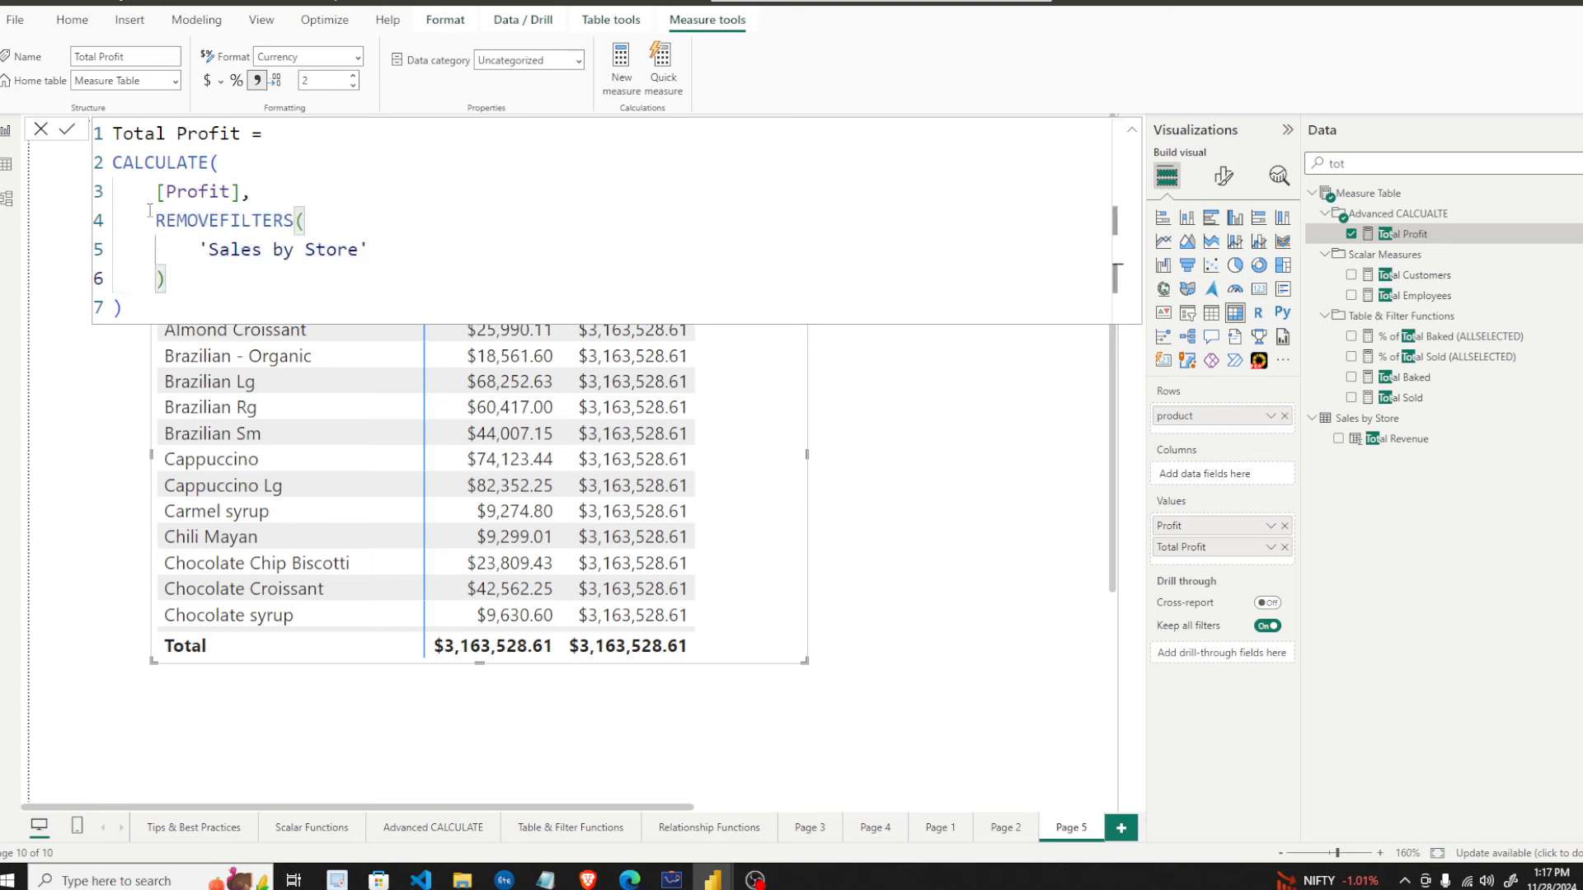
pyautogui.moveTo(156, 220); pyautogui.dragTo(372, 257)
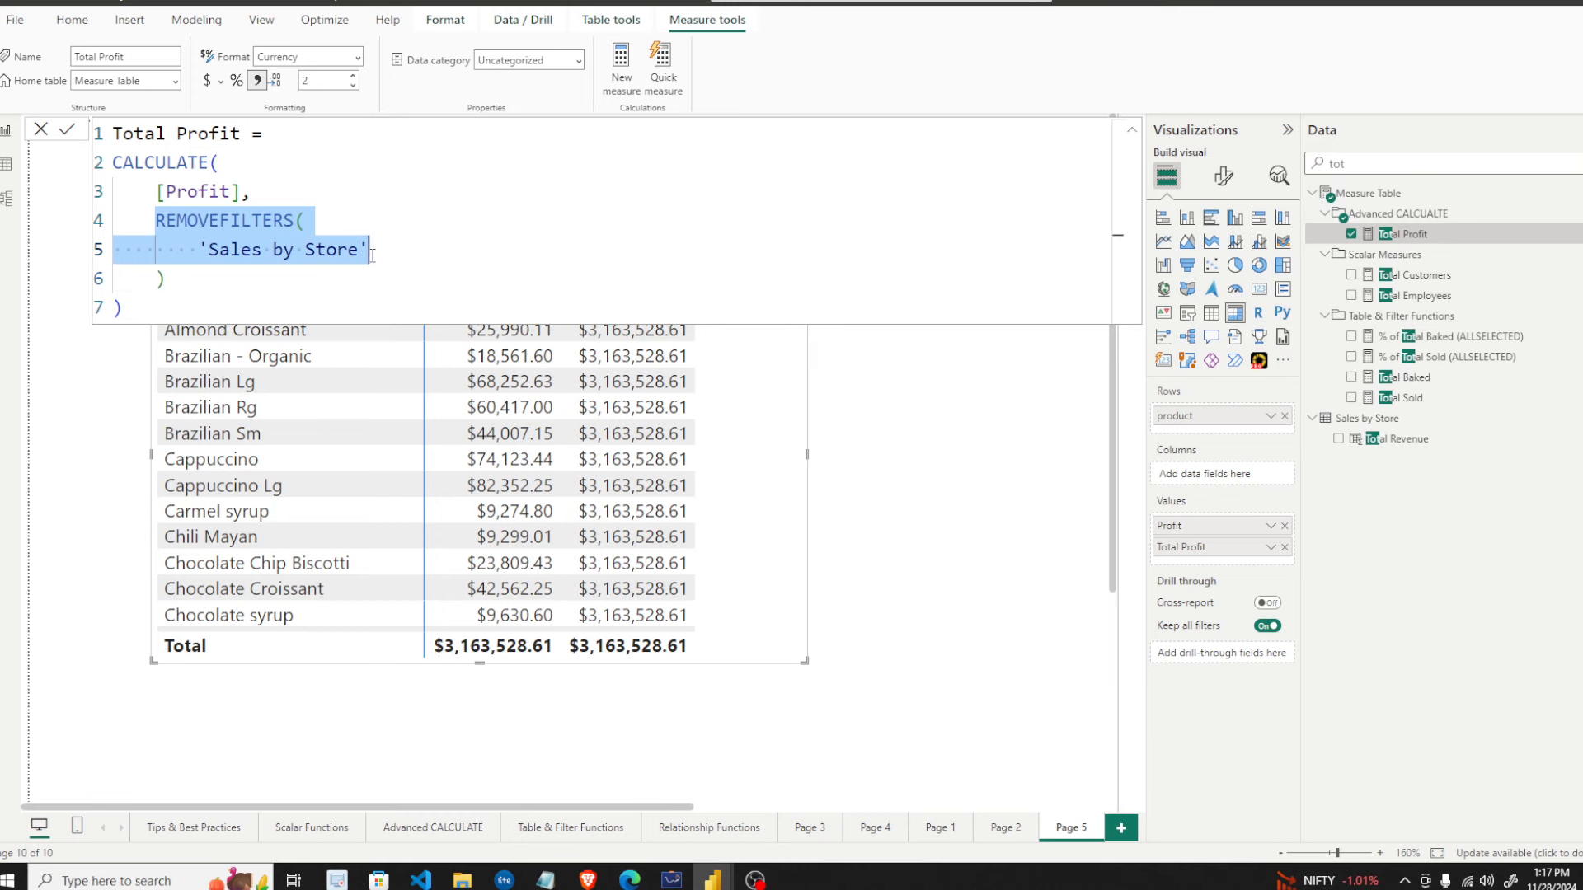
pyautogui.click(320, 265)
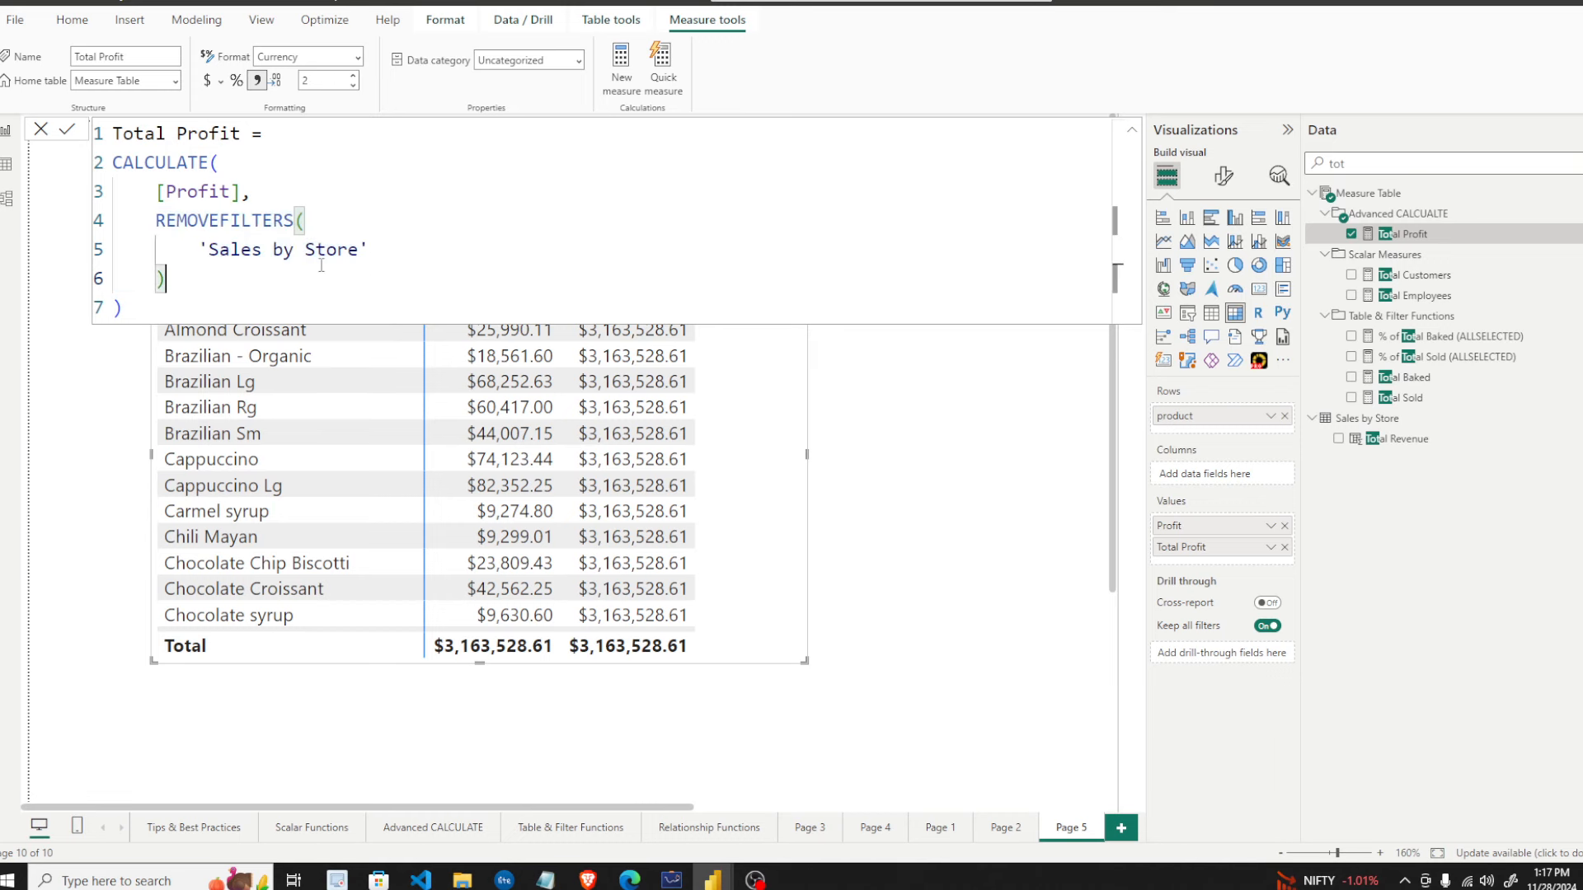
pyautogui.moveTo(145, 220); pyautogui.dragTo(392, 257)
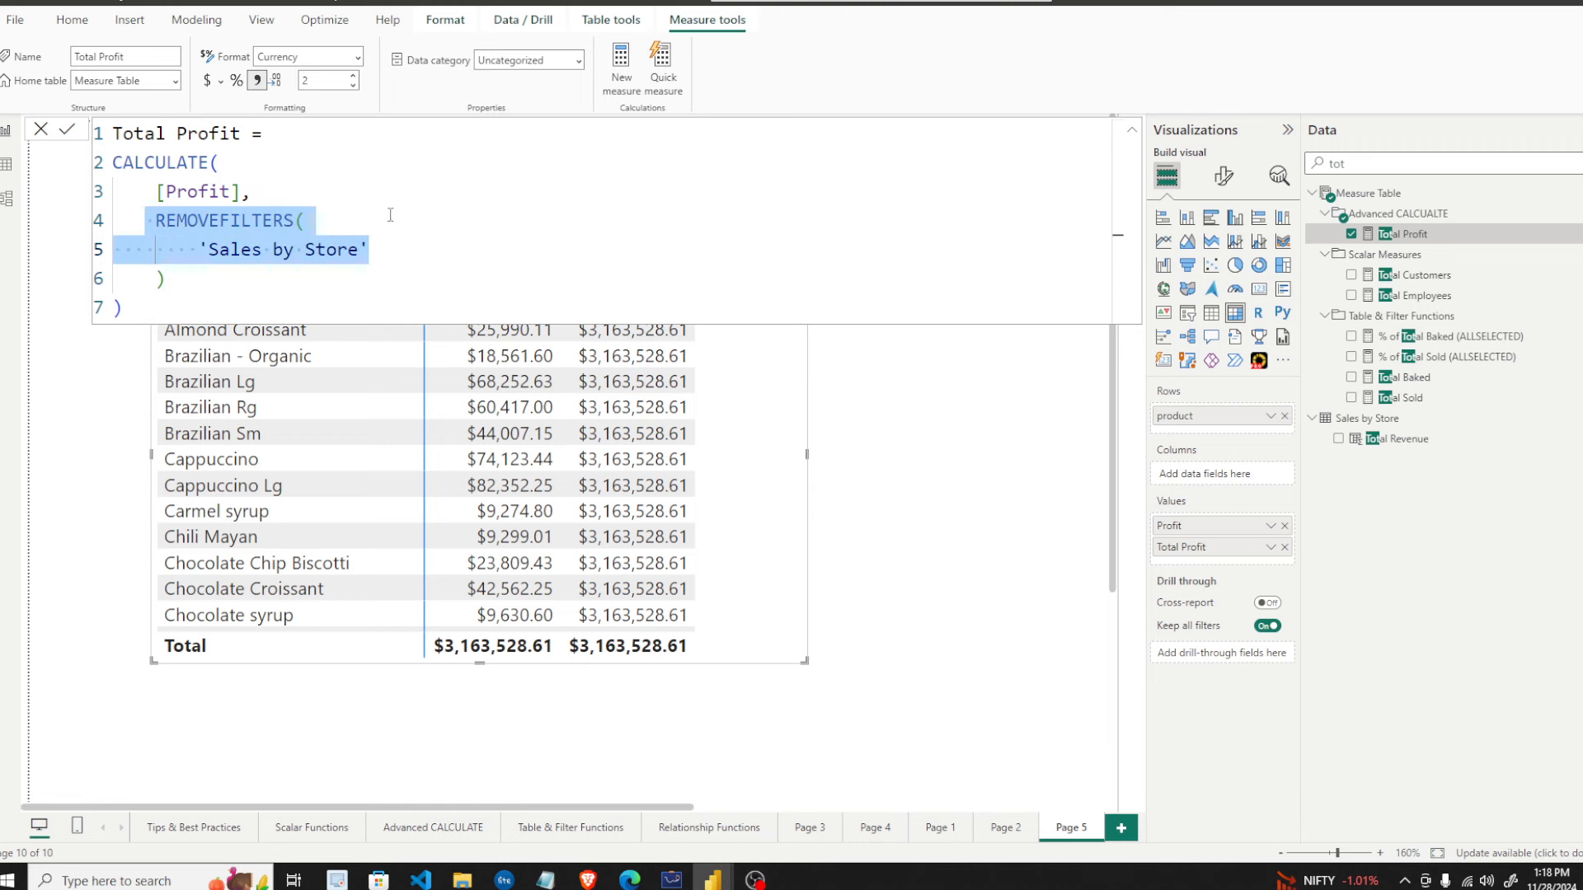
pyautogui.click(272, 268)
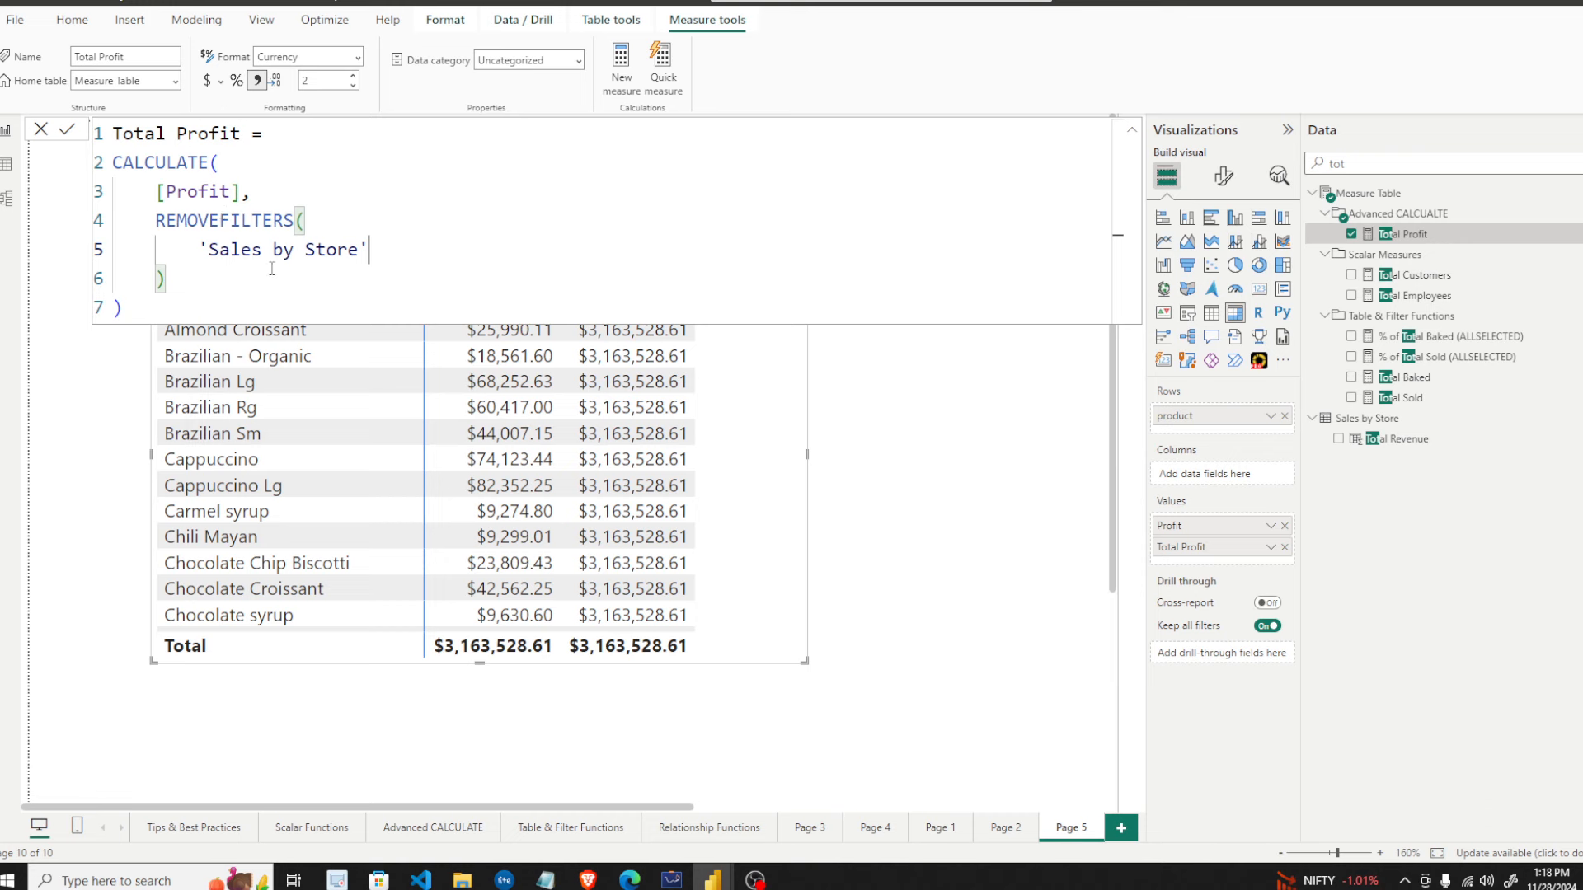
# - Replace REMOVEFILTERS with all in the Total Profit formula, commit it, and check the matrix's Total Profit column
pyautogui.moveTo(294, 220); pyautogui.dragTo(153, 223)
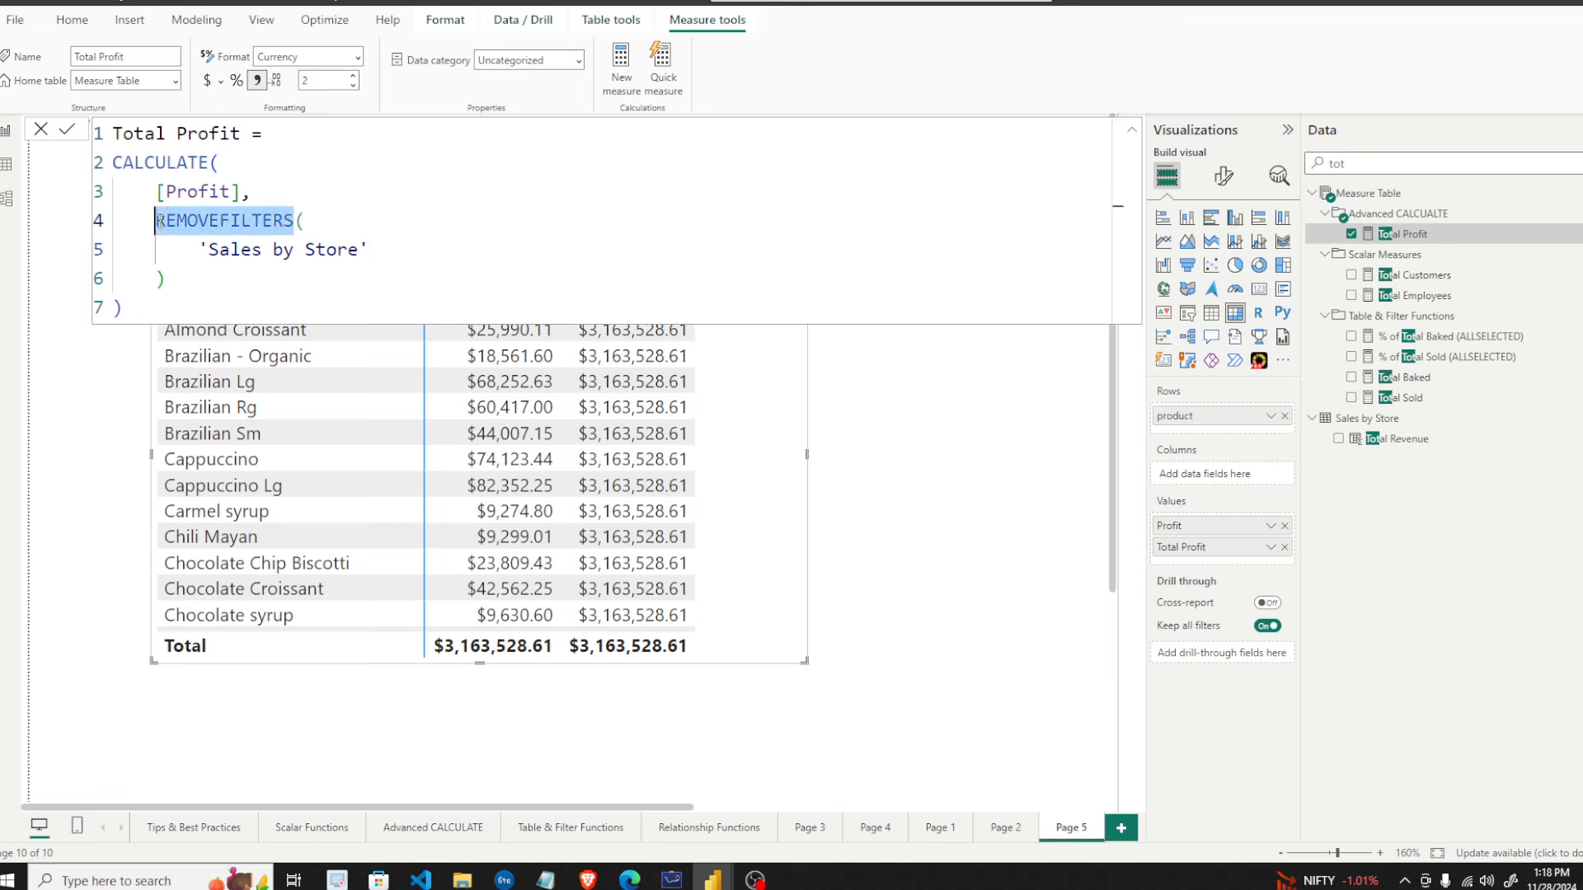
pyautogui.write('all(')
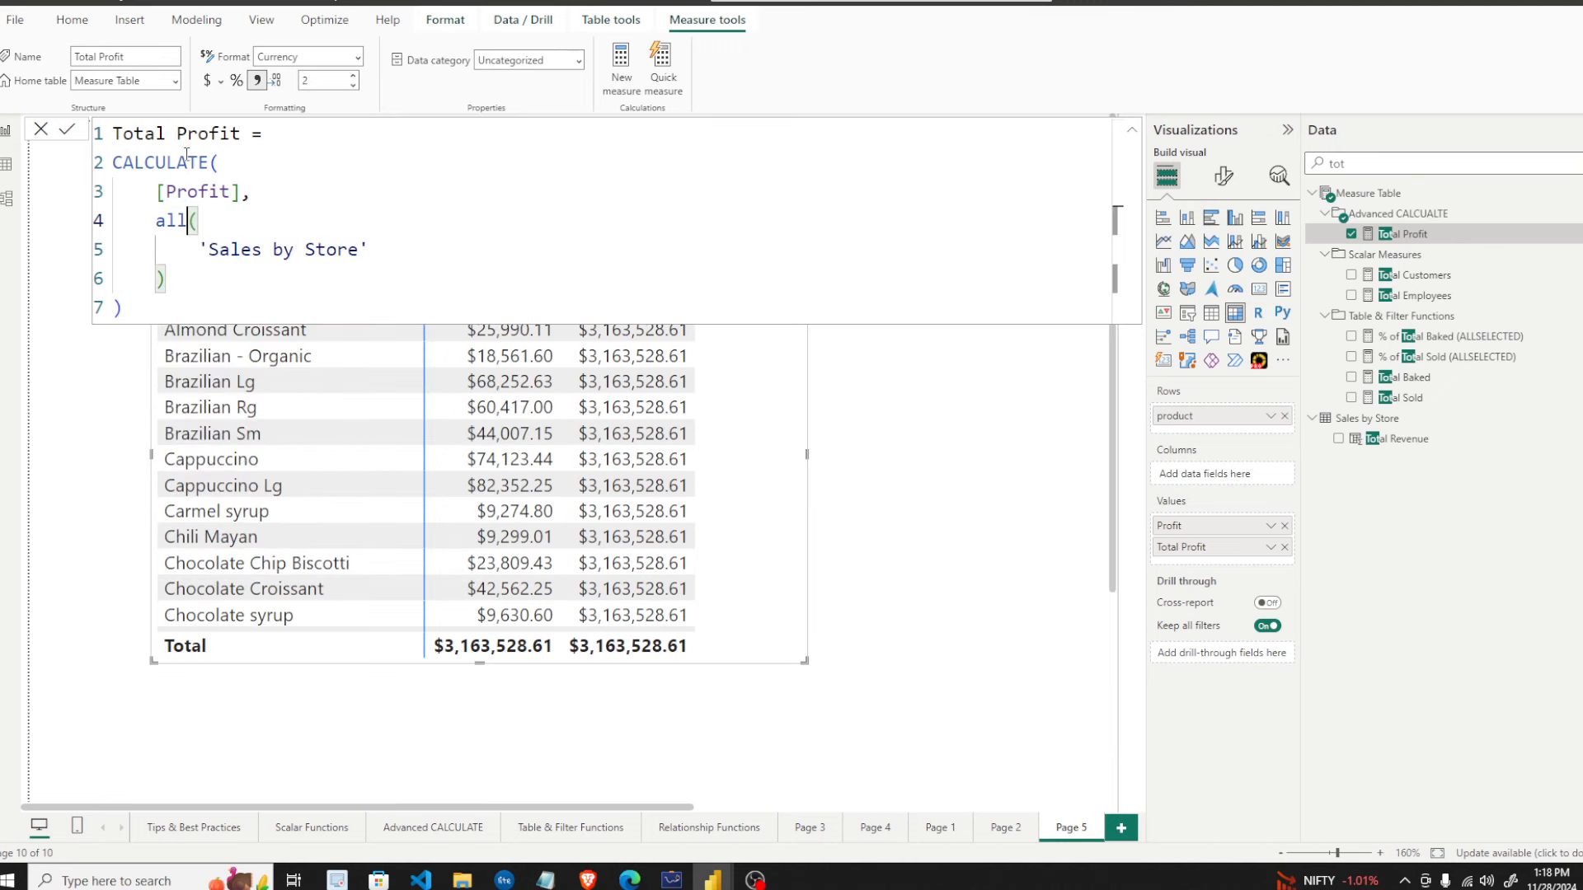
pyautogui.click(67, 129)
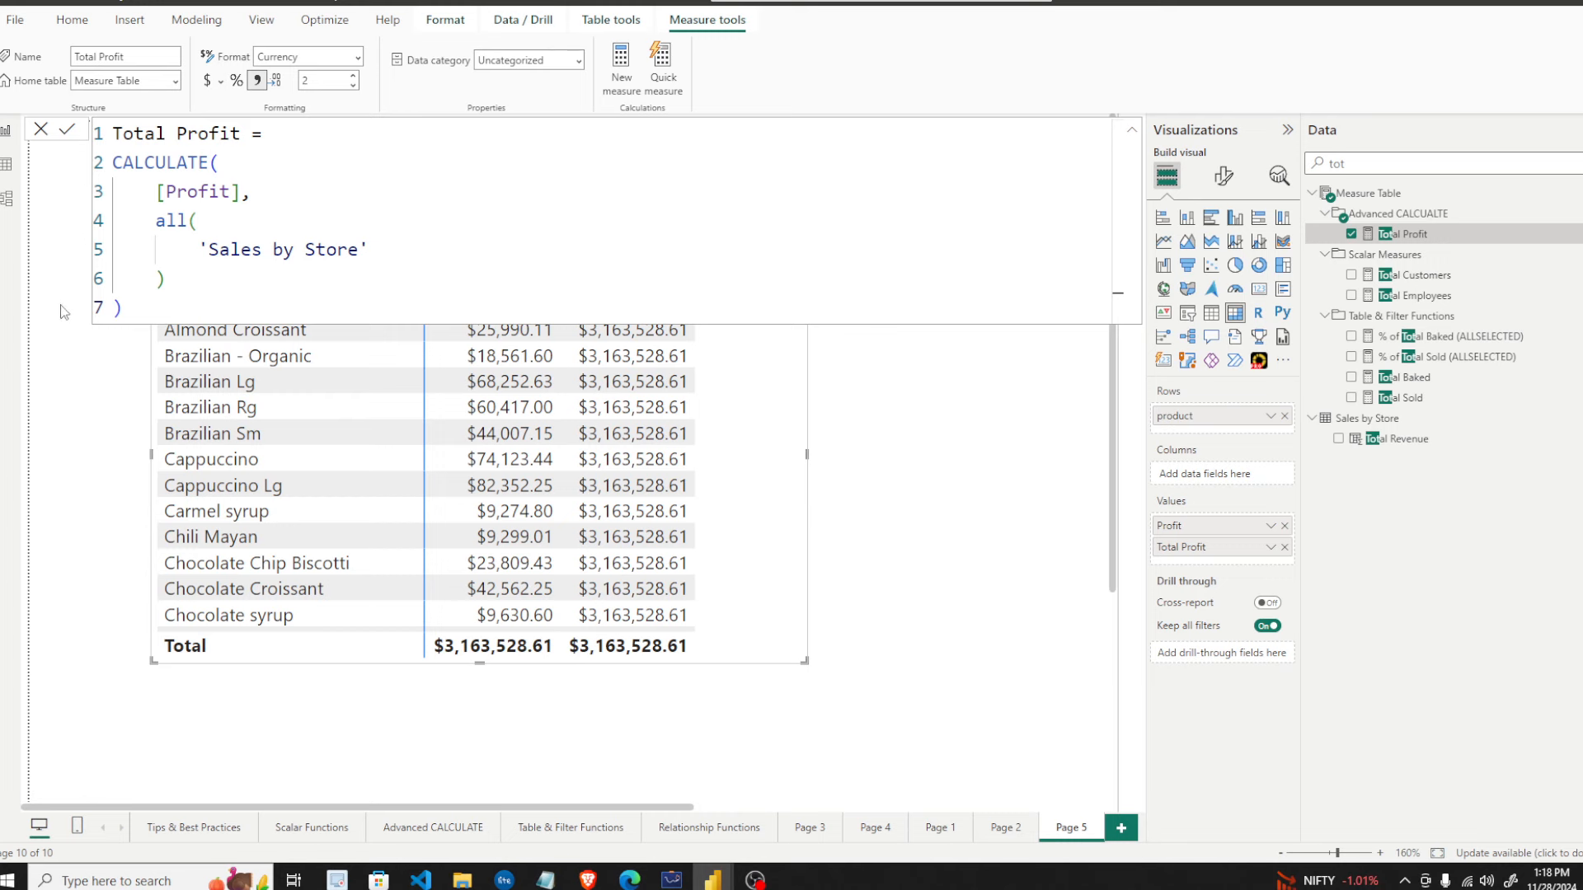
pyautogui.click(1134, 135)
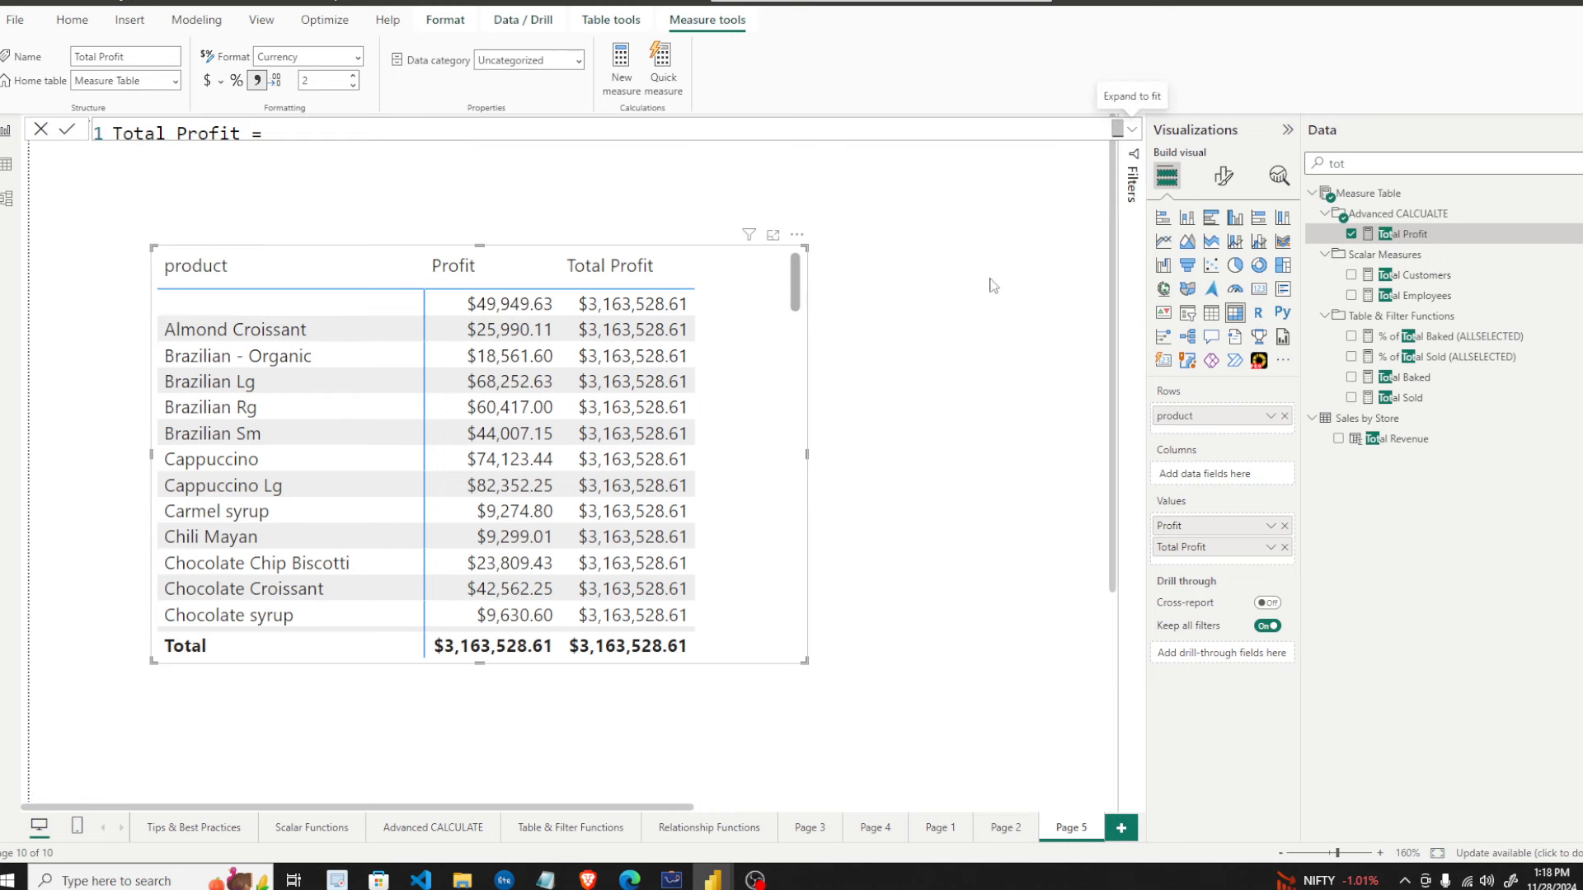
pyautogui.click(992, 282)
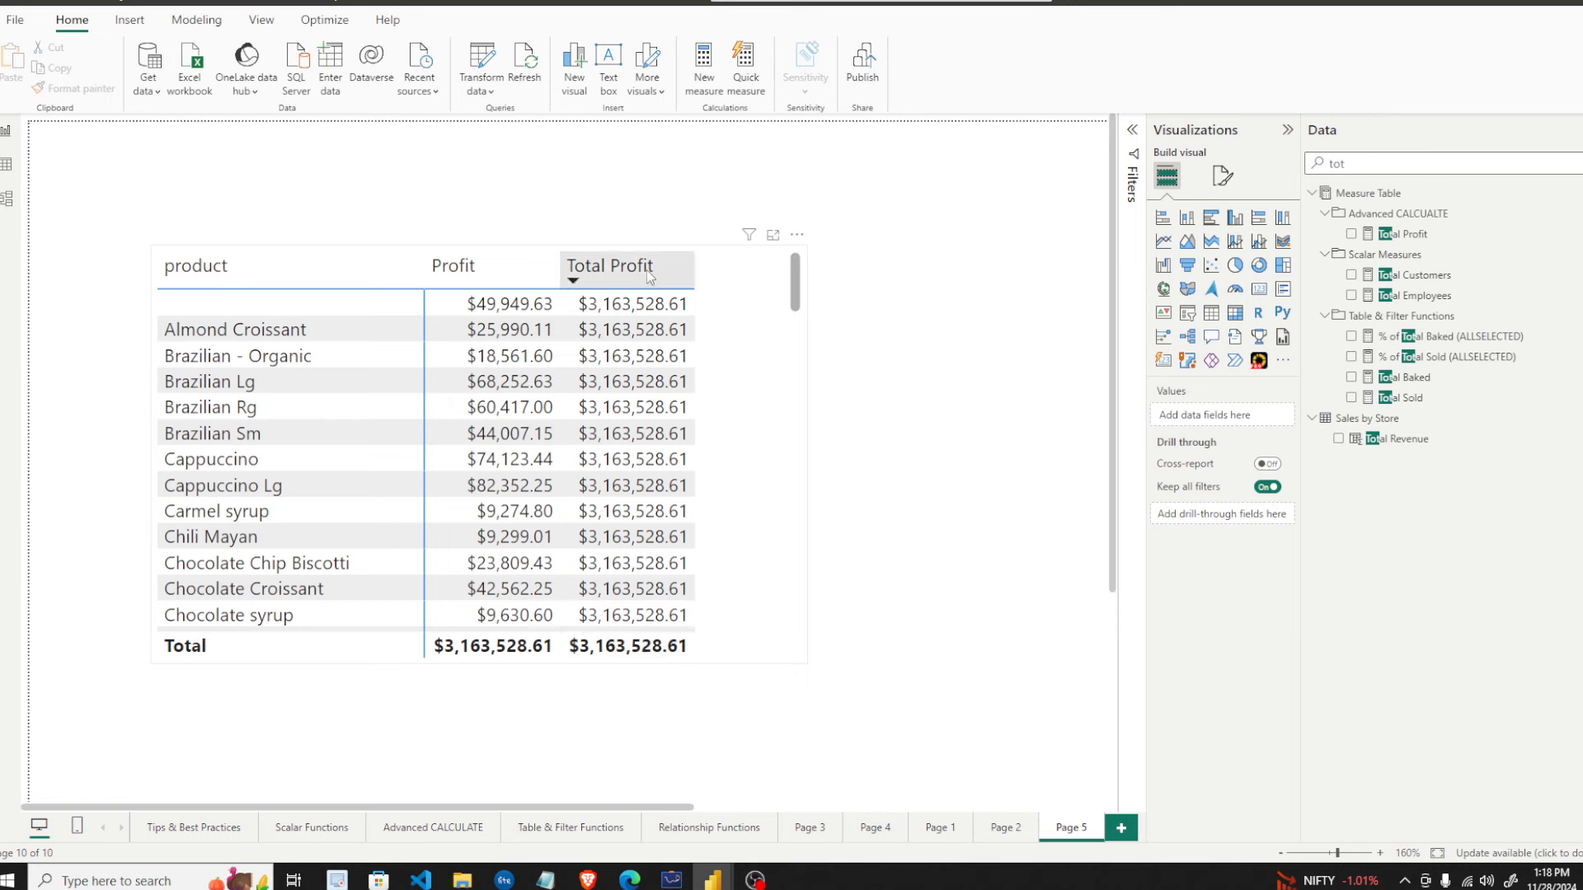
# - Change the all function in the Total Profit formula back to REMOVEFILTERS, and move the matrix slightly up the page
pyautogui.click(1404, 234)
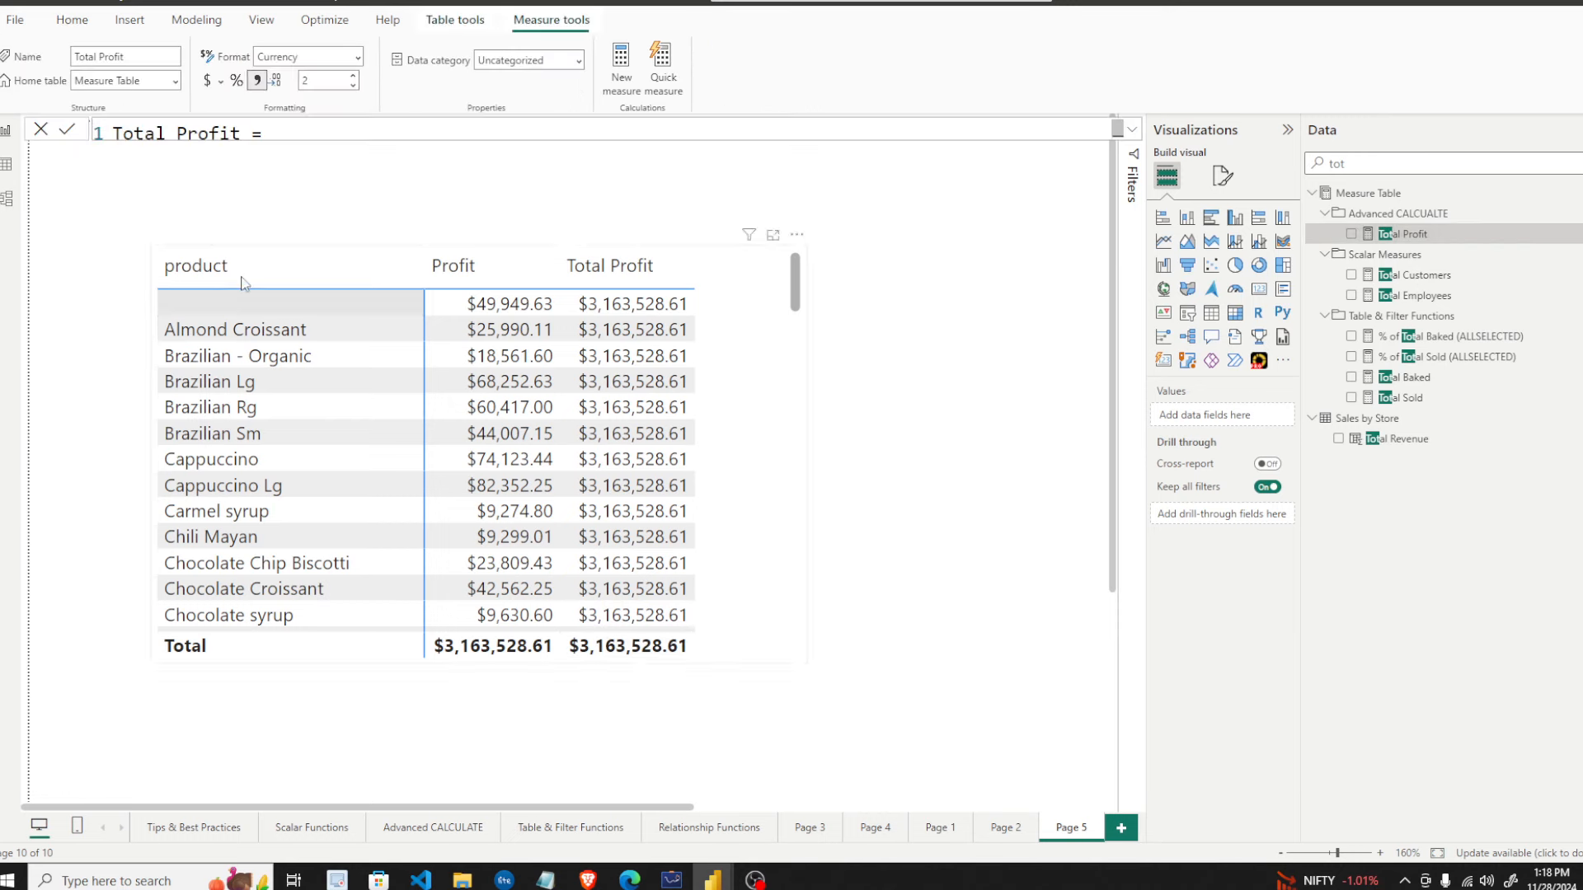
pyautogui.click(1132, 129)
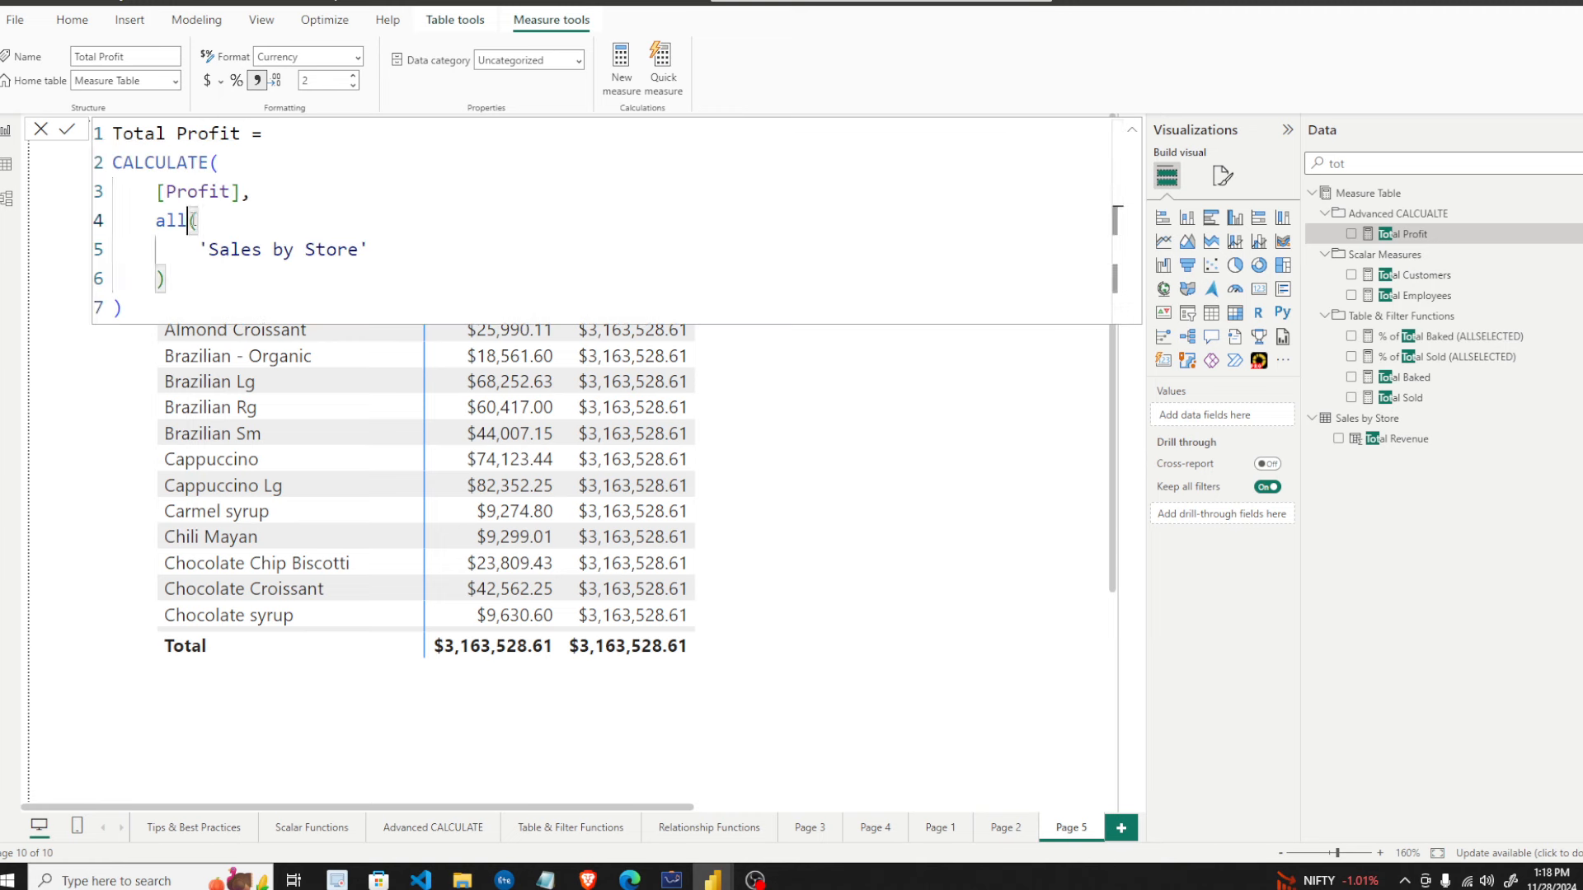
pyautogui.moveTo(188, 221); pyautogui.dragTo(146, 220)
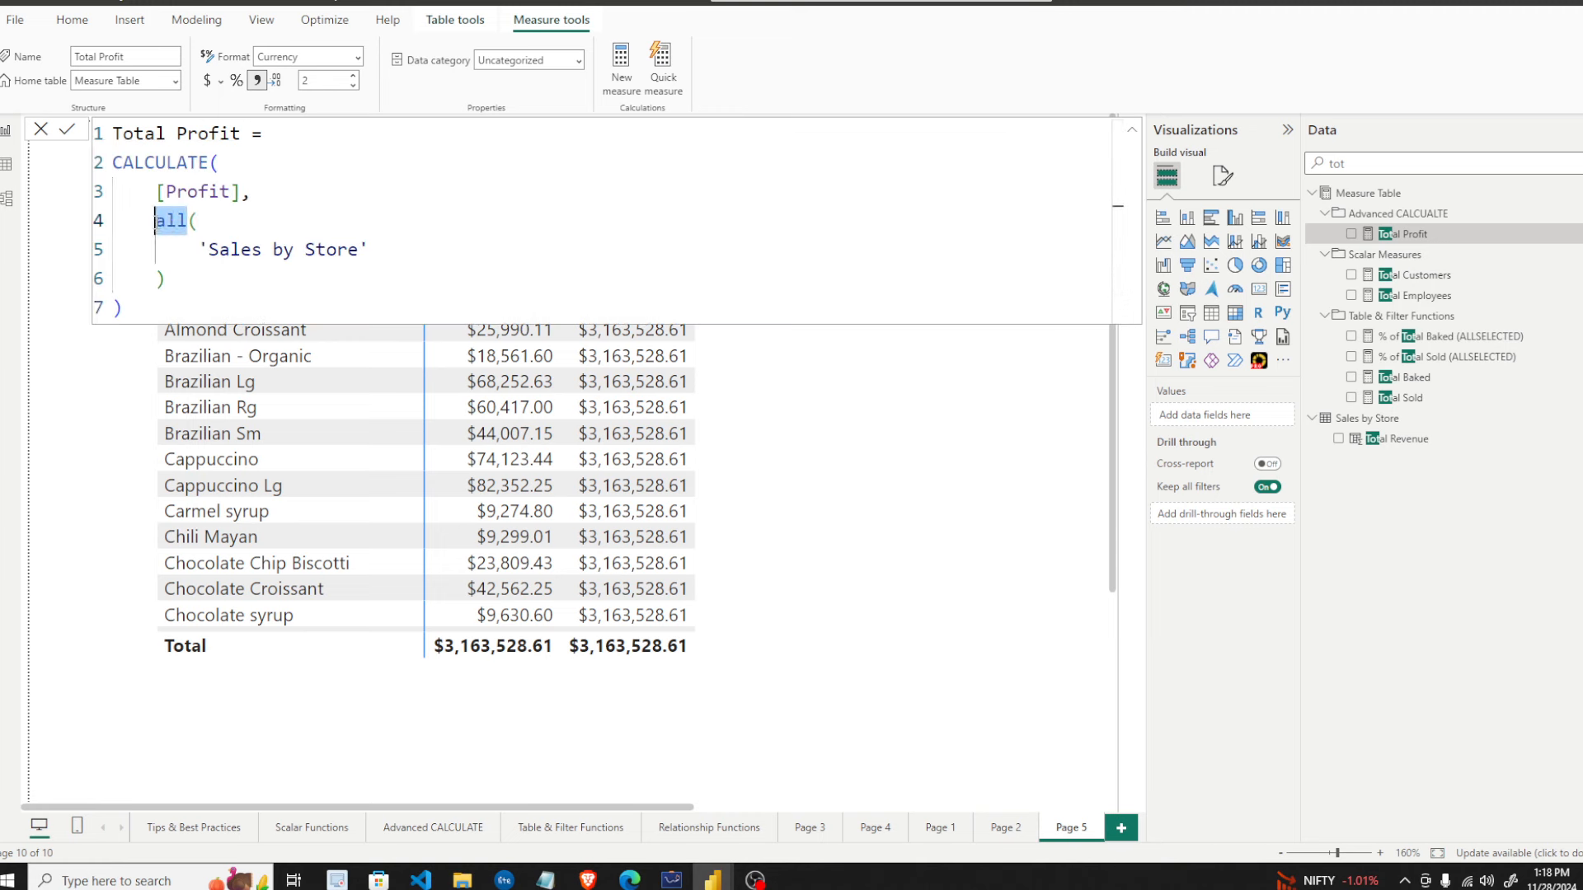
pyautogui.write('REMOVEFILTERS(')
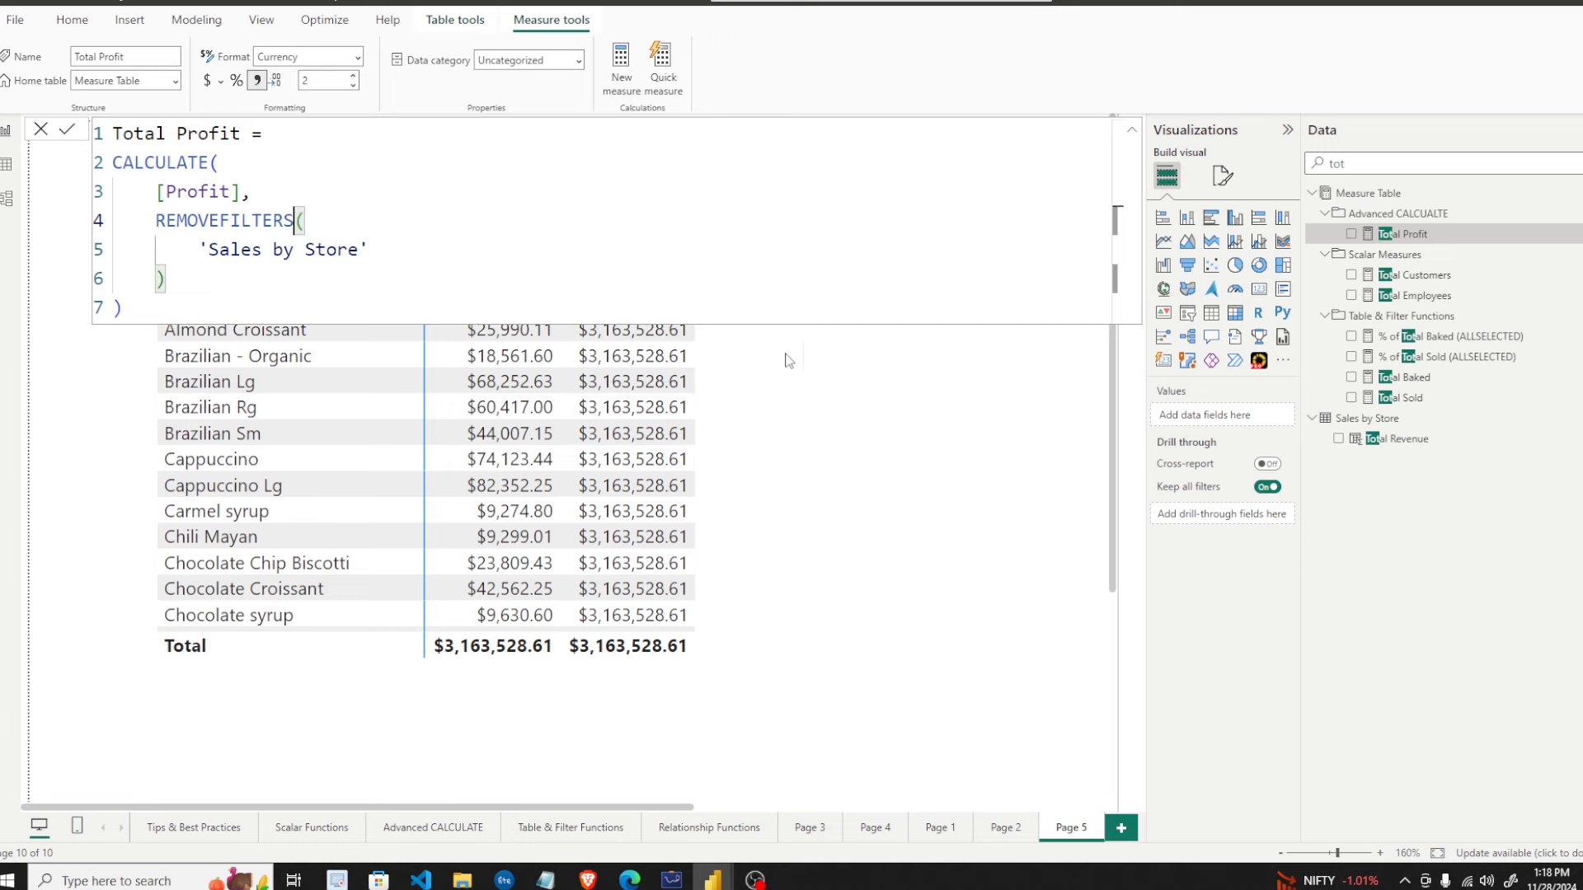
pyautogui.click(870, 498)
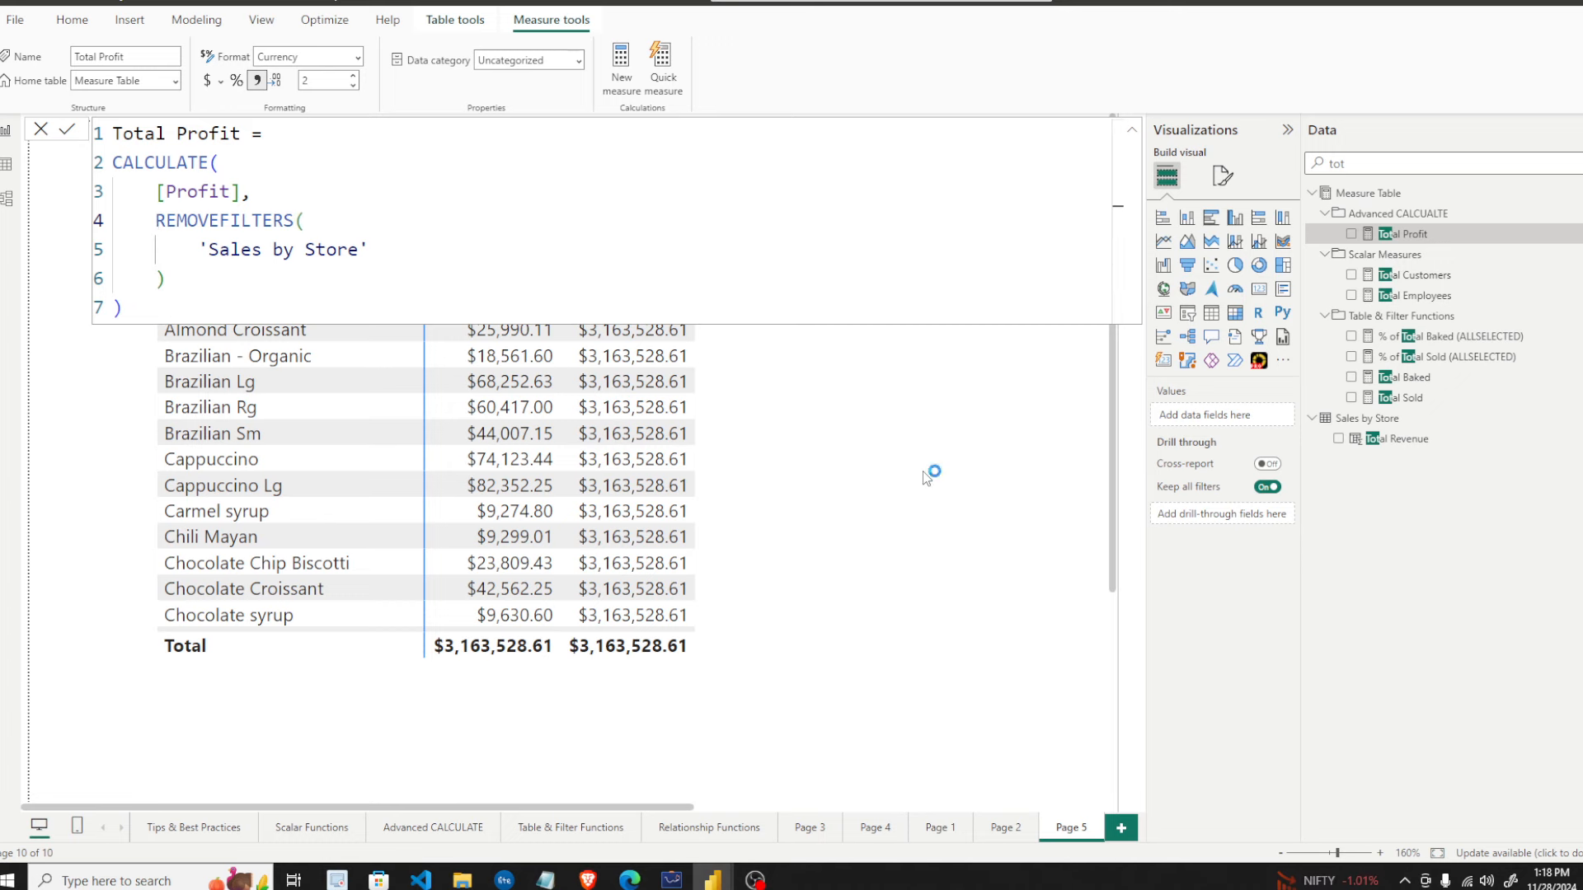
pyautogui.click(1133, 136)
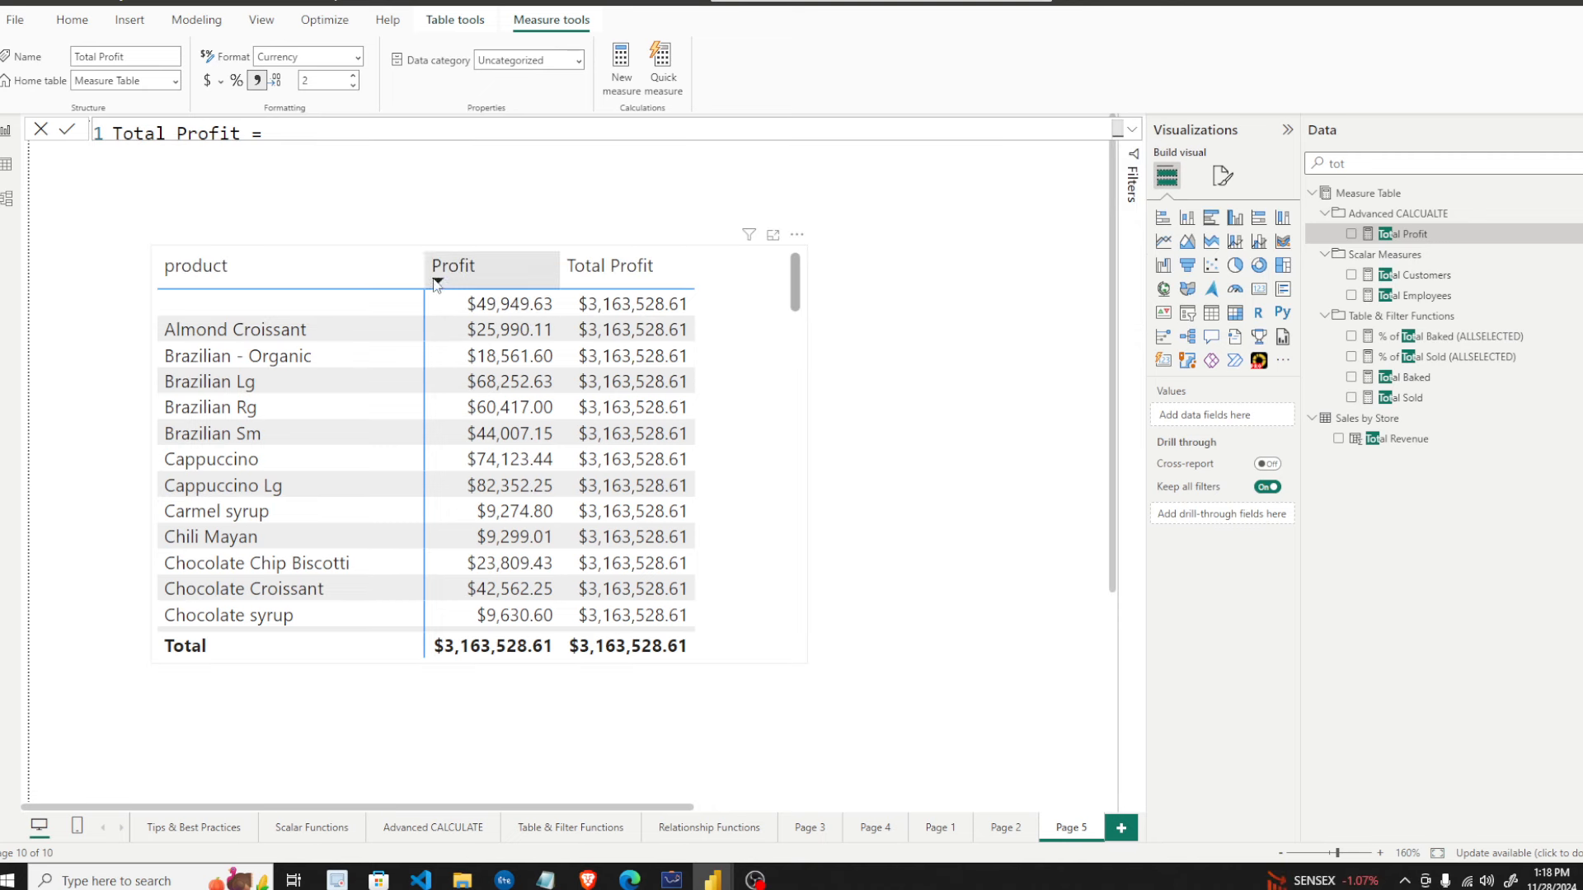
pyautogui.click(781, 419)
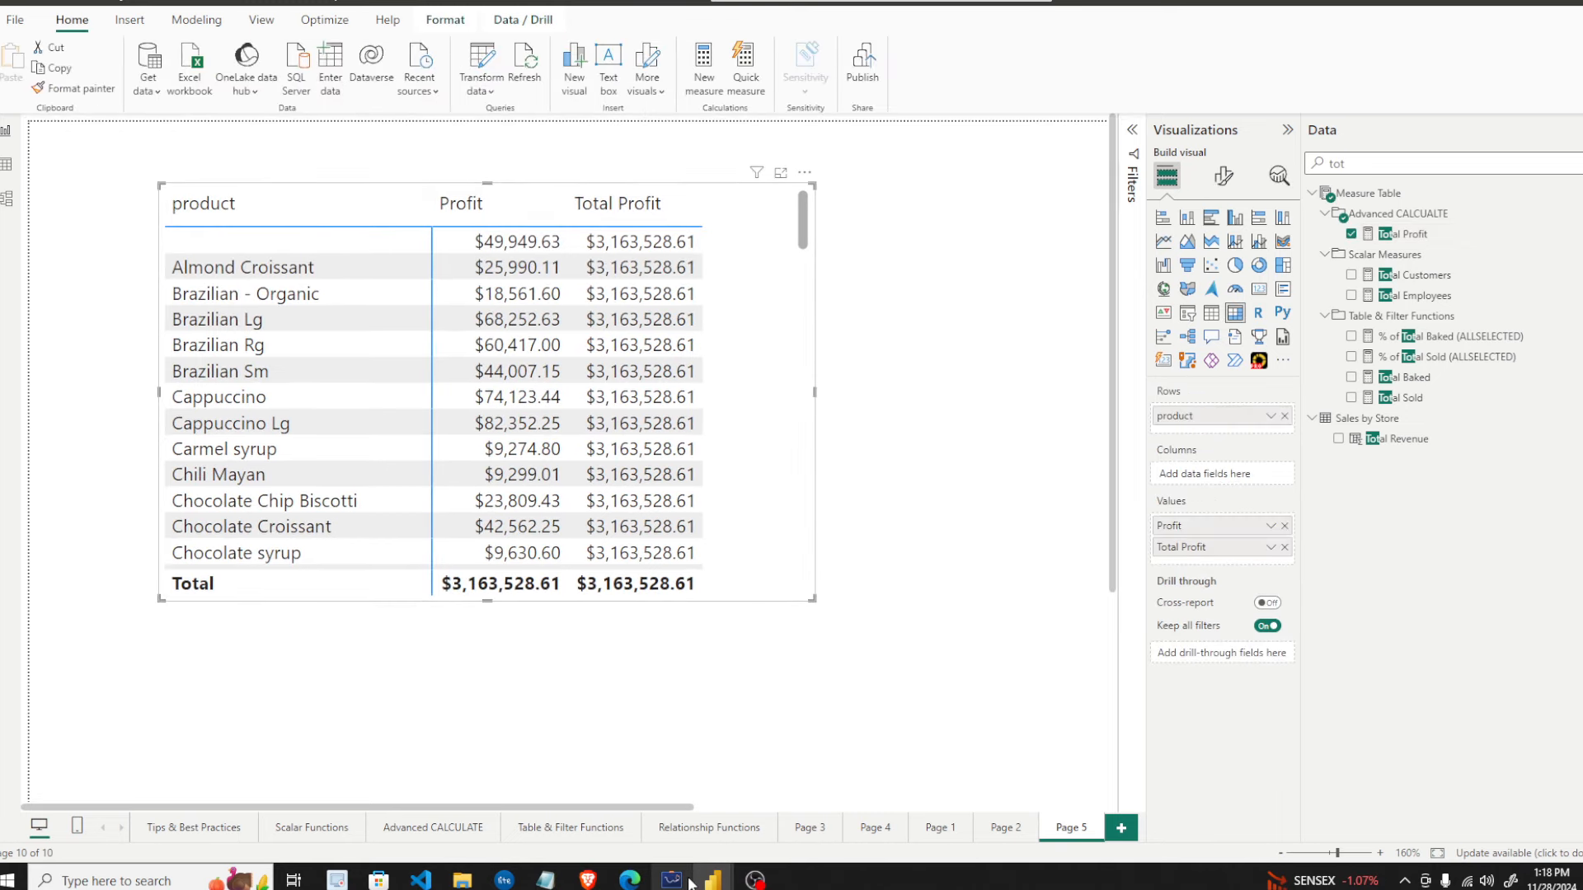
pyautogui.click(644, 880)
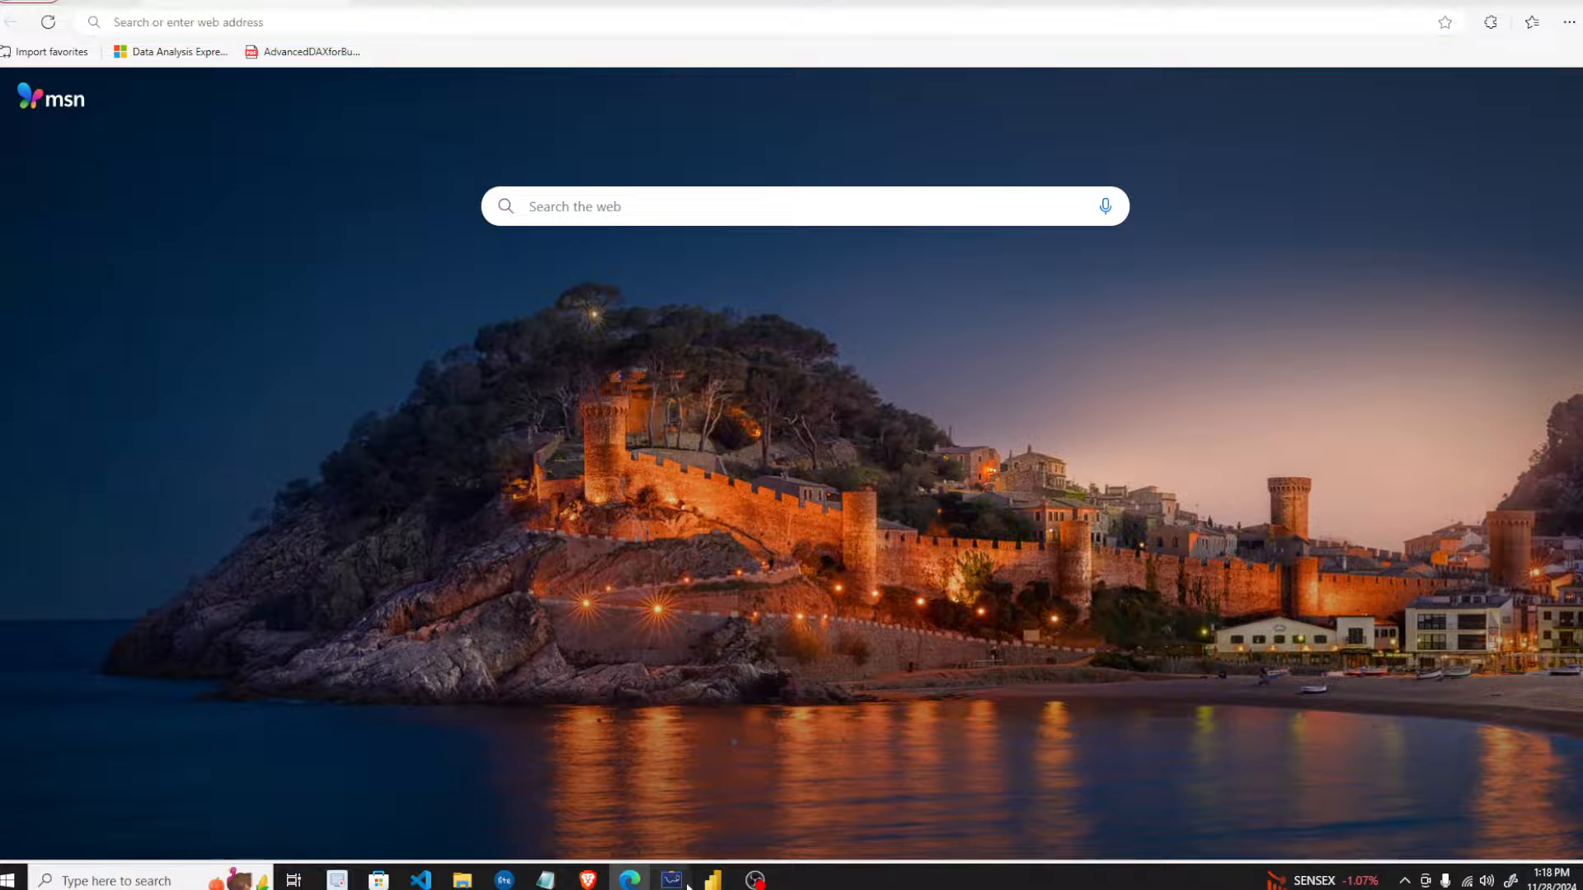
pyautogui.click(671, 879)
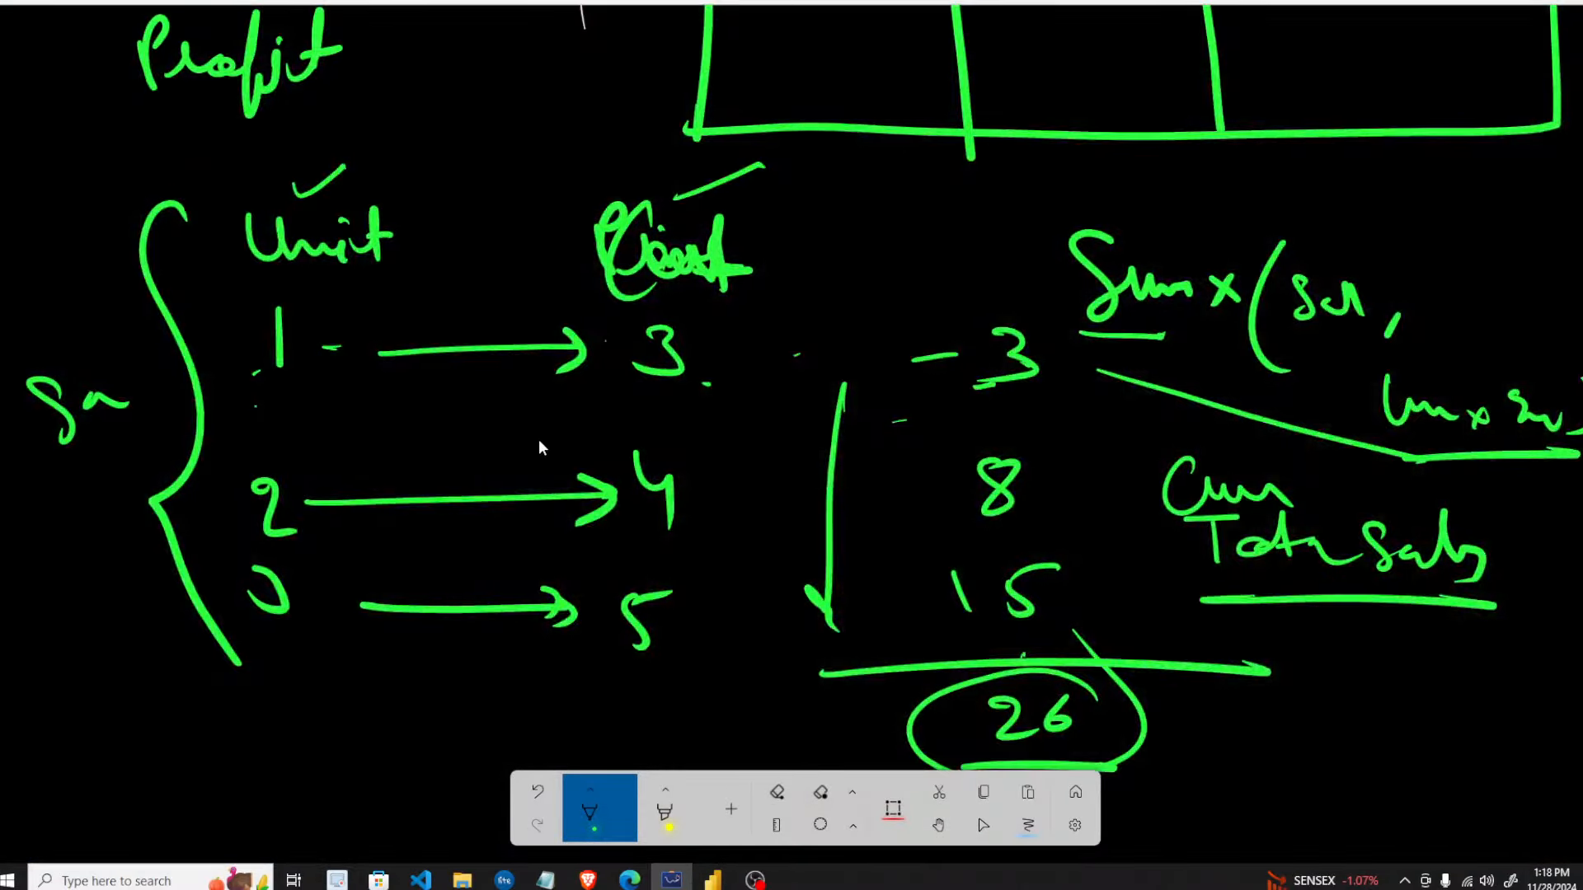
pyautogui.scroll(2, 539, 445)
pyautogui.scroll(-3, 539, 445)
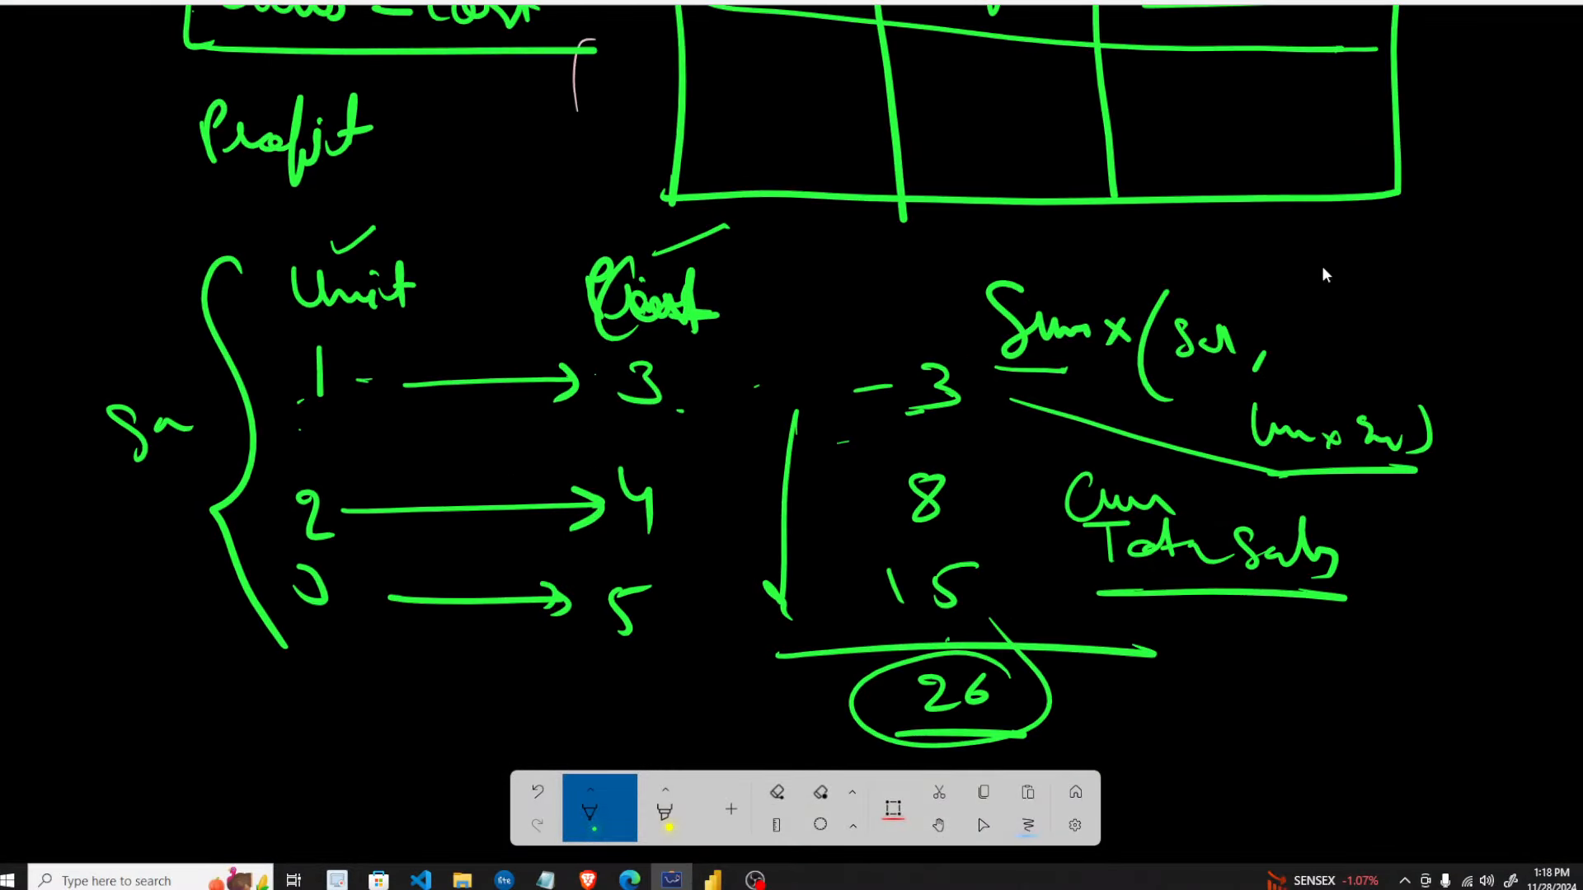
pyautogui.click(1530, 0)
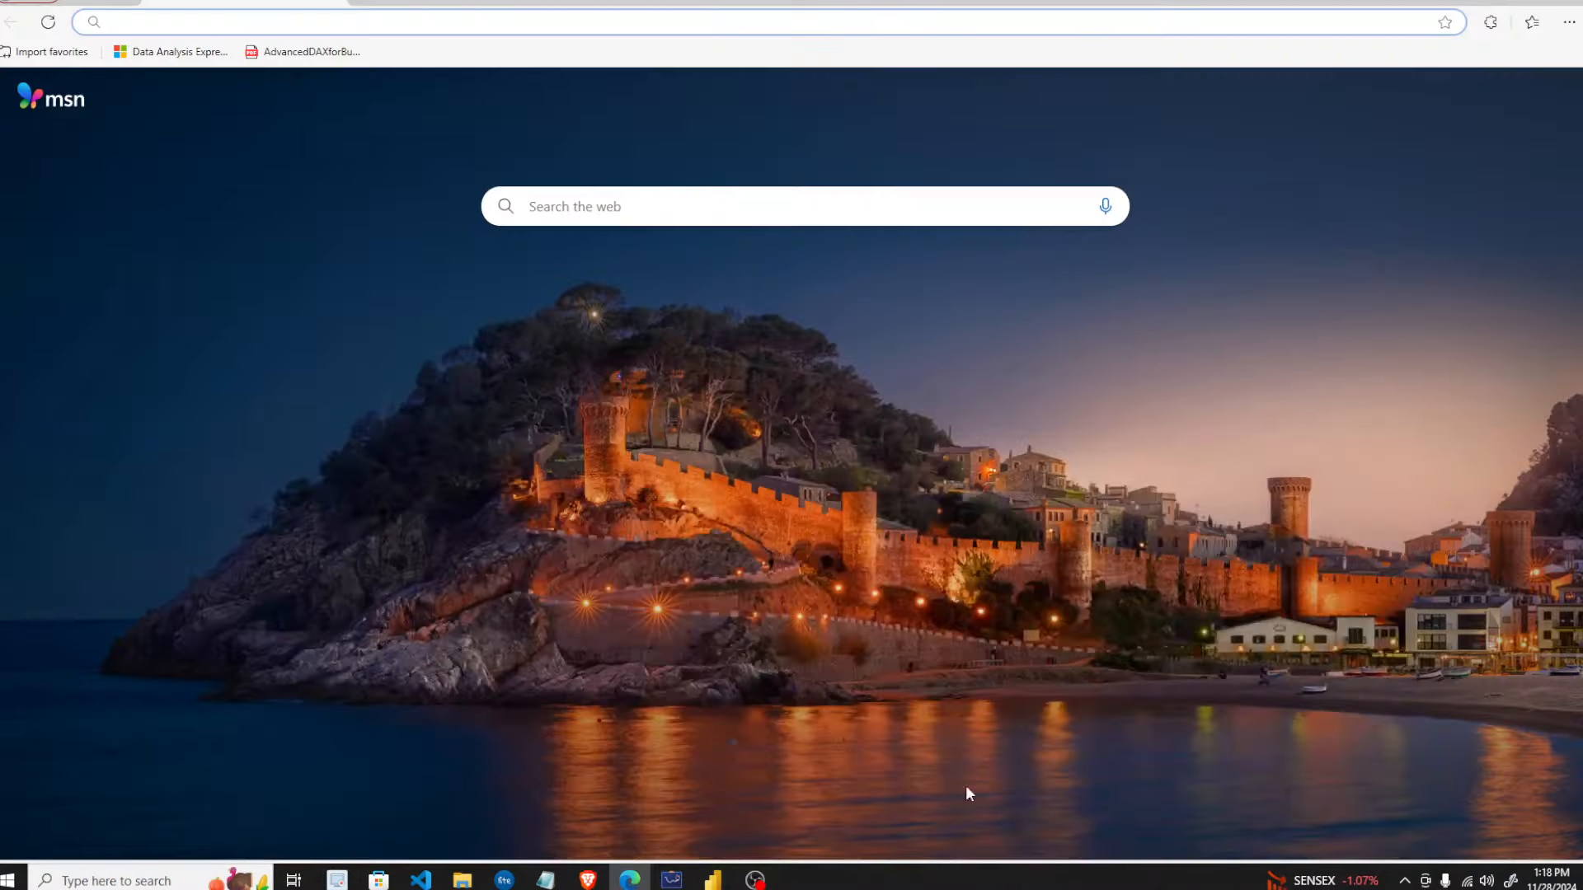
pyautogui.click(708, 882)
pyautogui.click(803, 804)
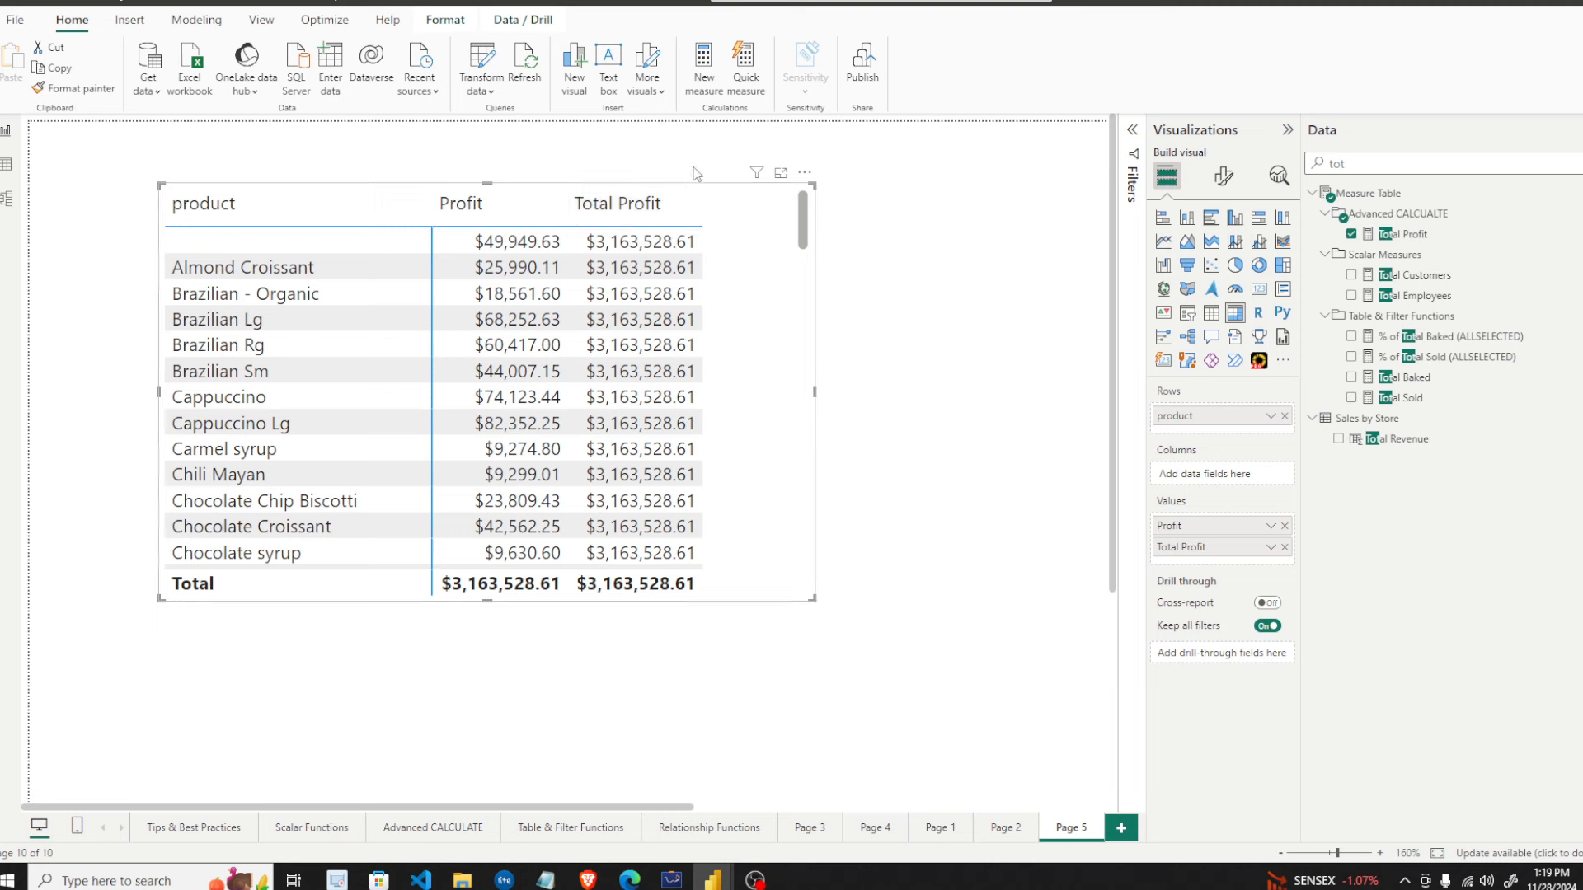
# - Move the matrix toward the page's upper-left corner and widen it, and add Store 5 Profit (KEEPFILTERS) to its values via a "store" field search
pyautogui.moveTo(779, 471); pyautogui.dragTo(725, 429)
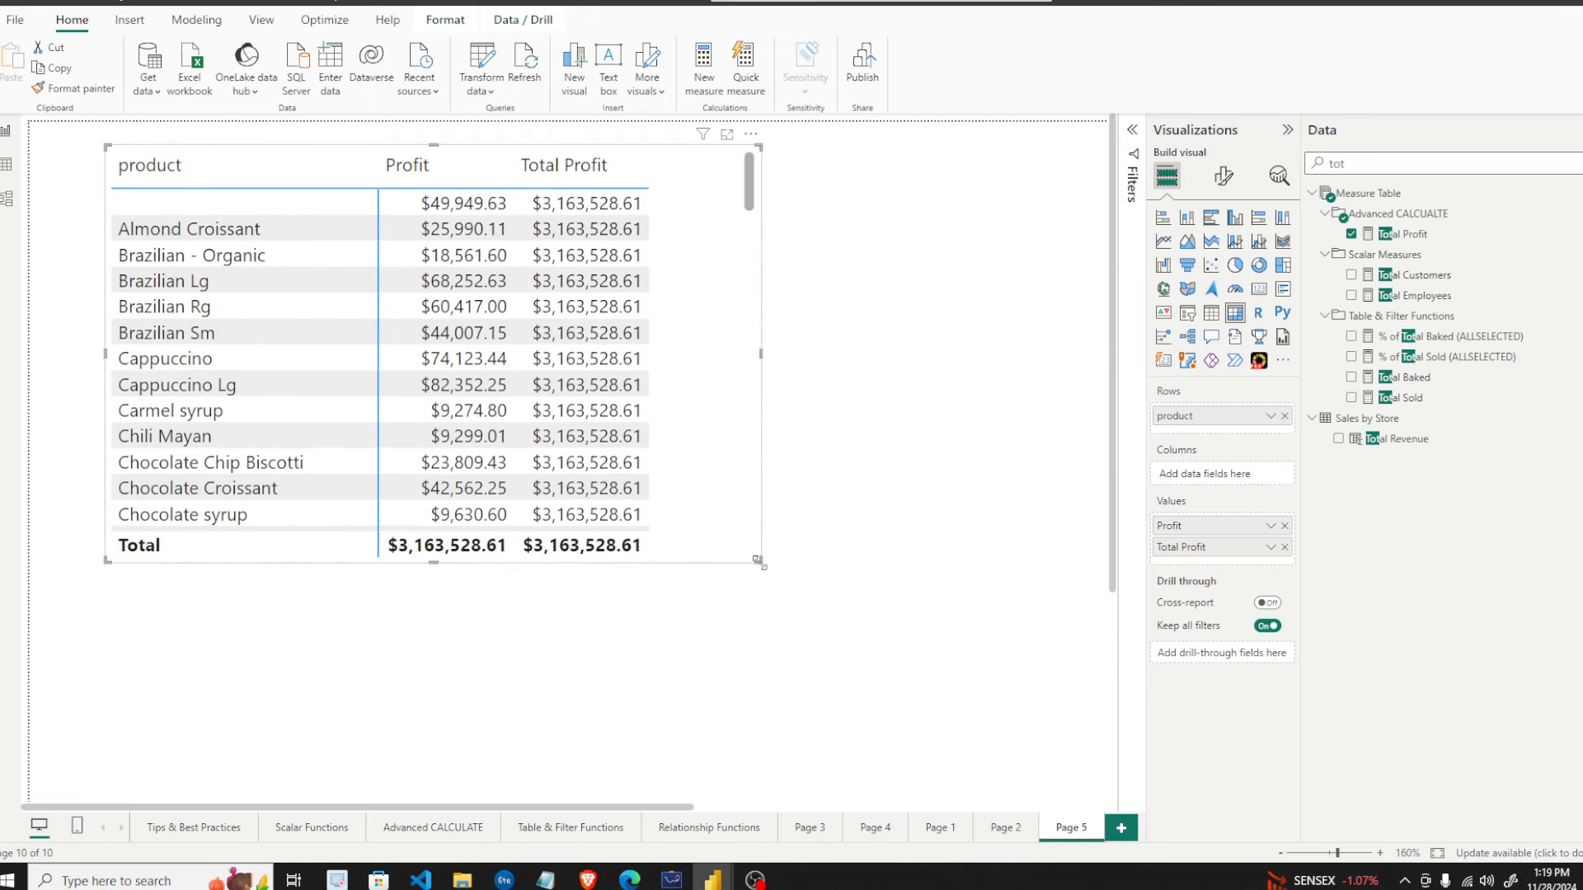
pyautogui.moveTo(758, 562); pyautogui.dragTo(715, 536)
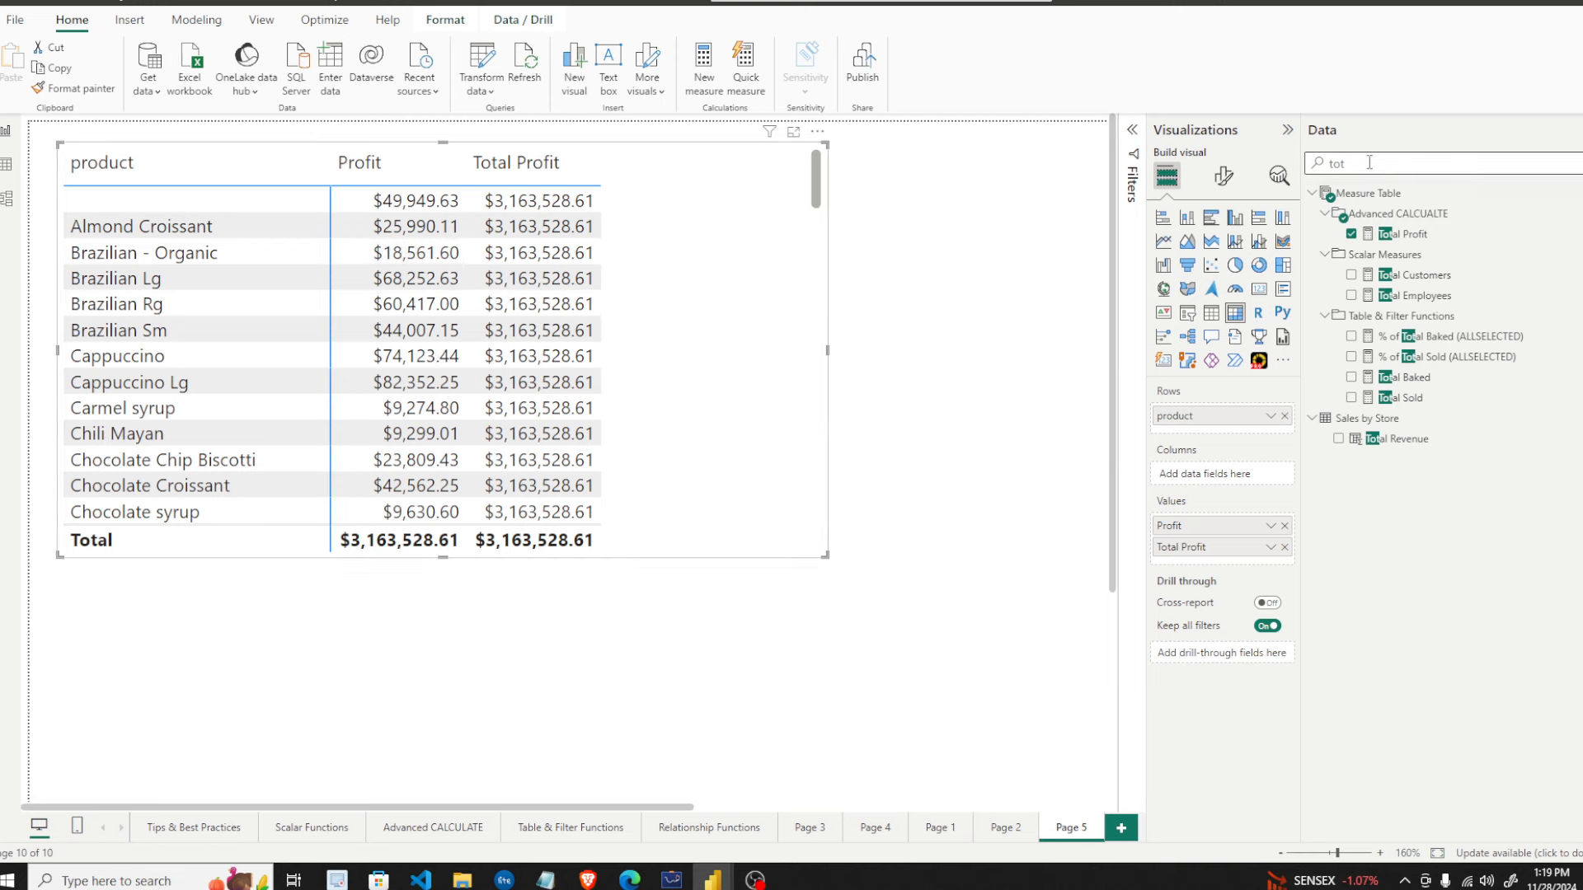
pyautogui.moveTo(1367, 162); pyautogui.dragTo(1280, 187)
pyautogui.write('st')
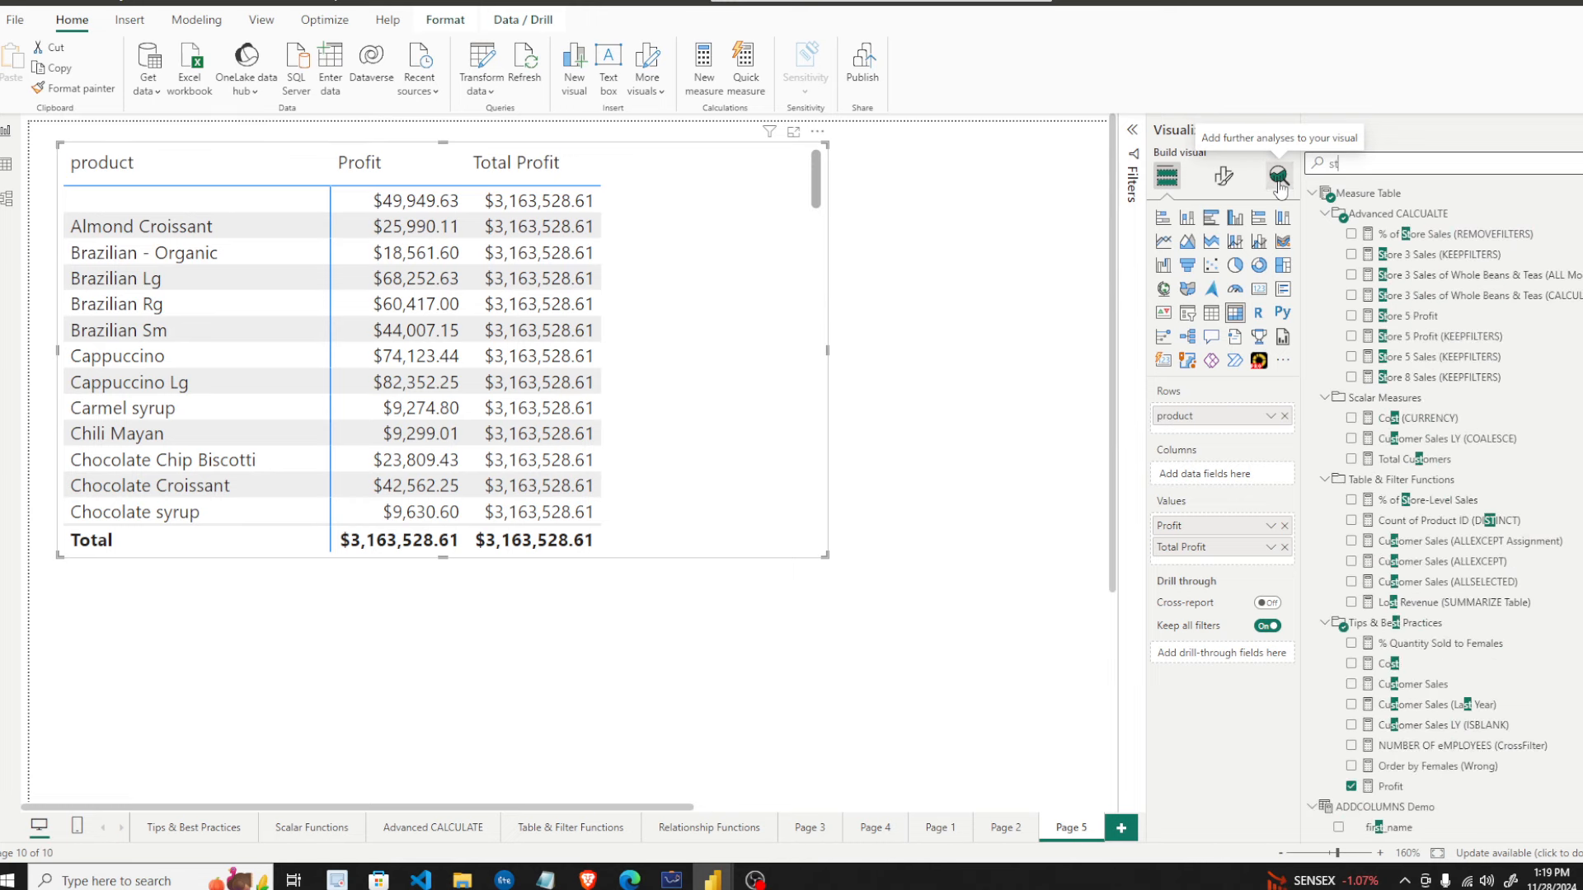
pyautogui.write('ore')
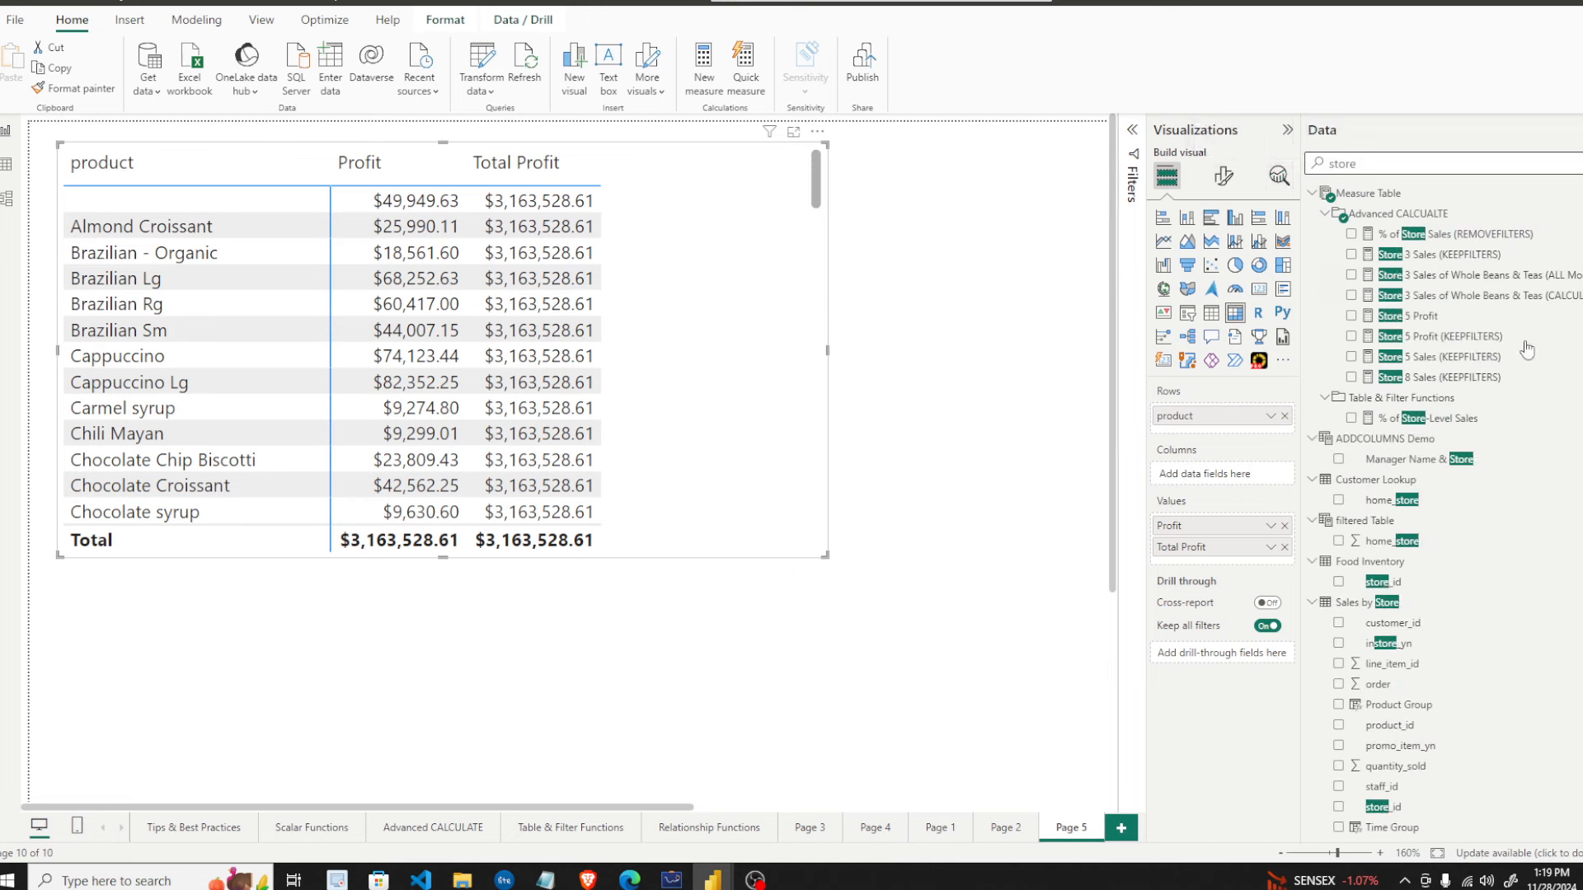
pyautogui.moveTo(1462, 347); pyautogui.dragTo(1229, 569)
pyautogui.click(1441, 336)
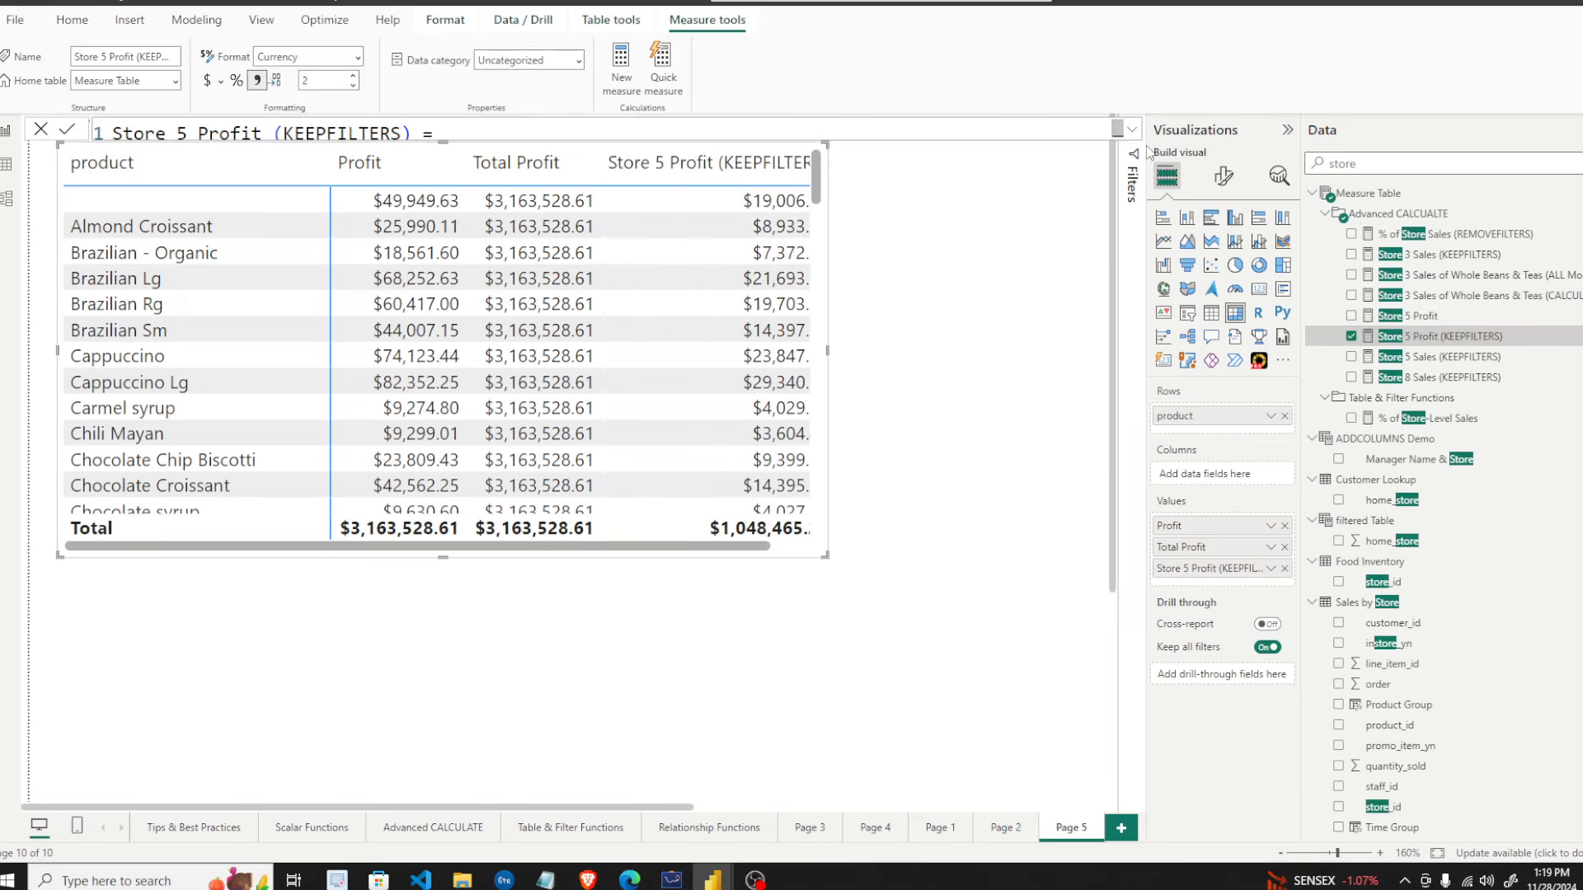
# - Expand and enlarge the Store 5 Profit (KEEPFILTERS) formula, and examine its CALCULATE, KEEPFILTERS and 'Store Lookup'[store_id] = 5 parts
pyautogui.click(1132, 132)
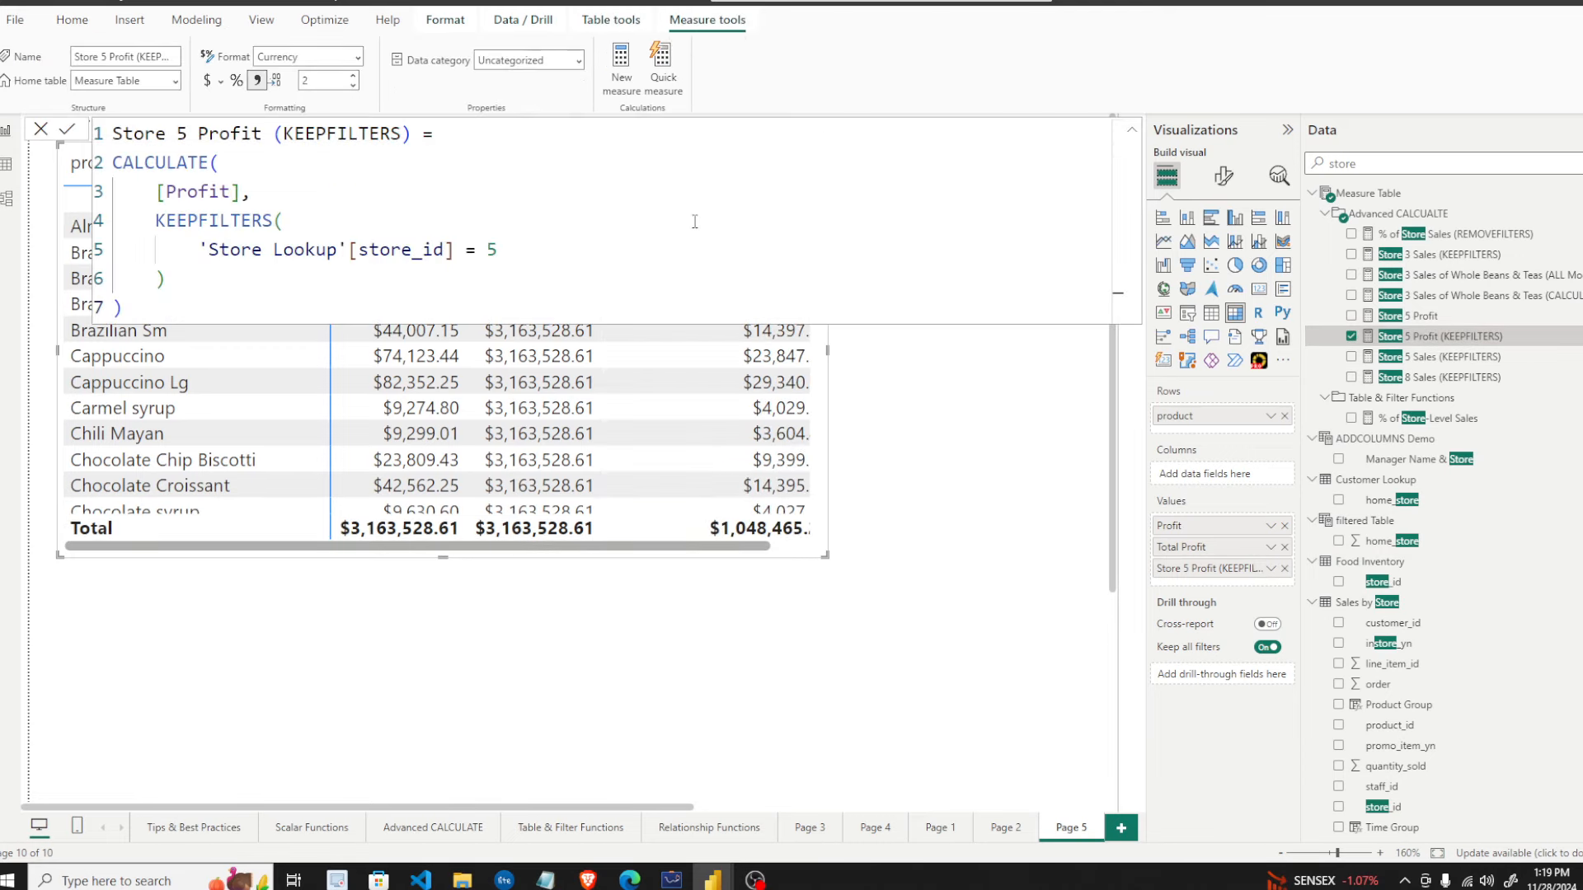
pyautogui.scroll(2, 558, 248)
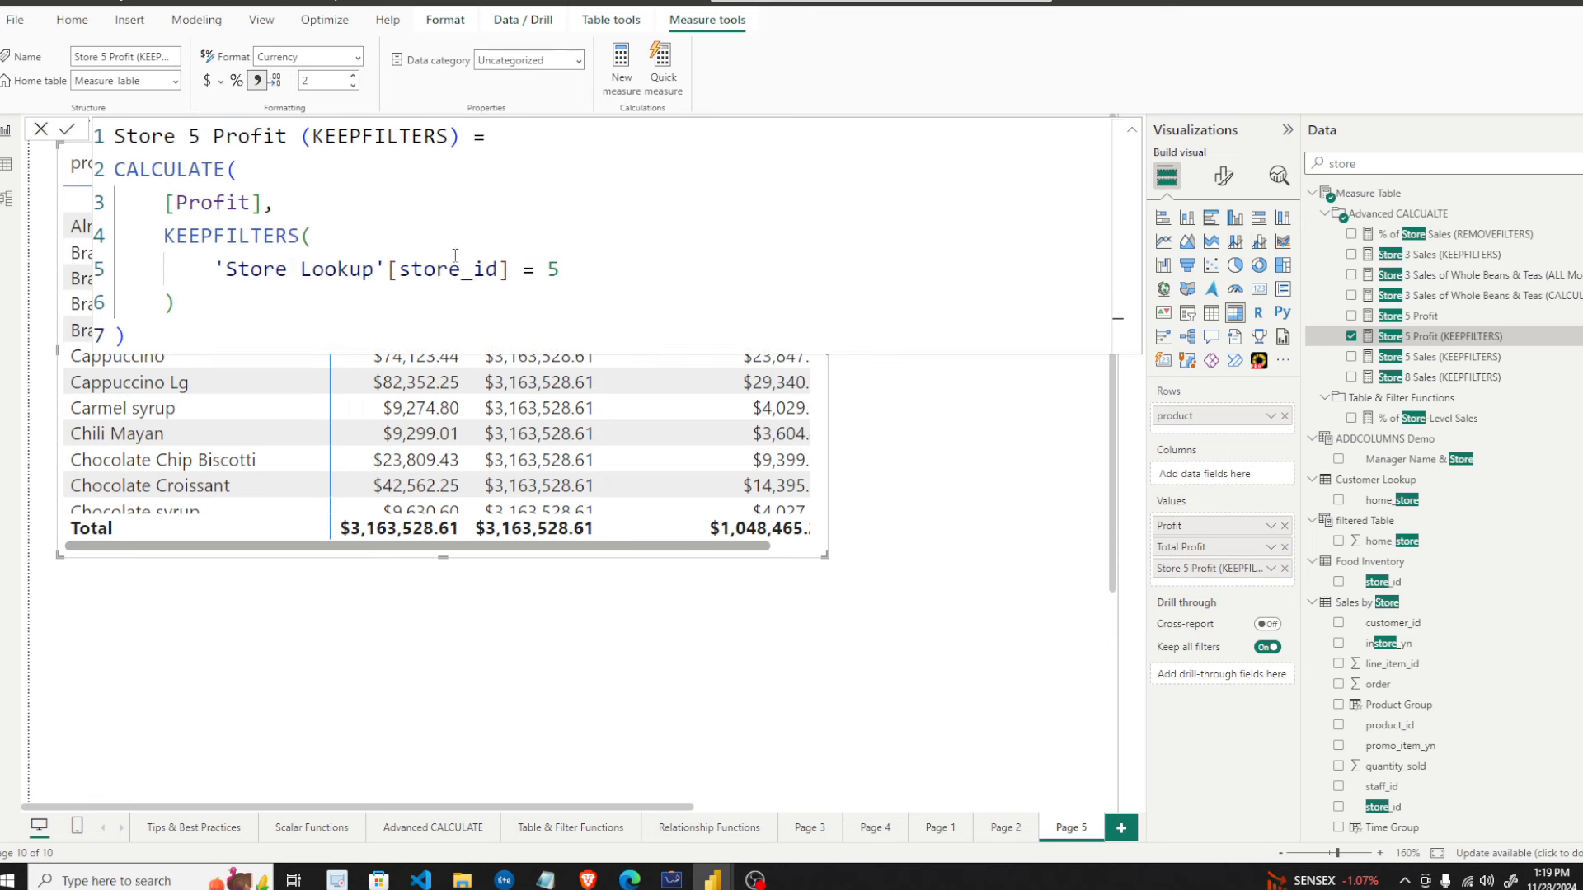
pyautogui.moveTo(213, 268); pyautogui.dragTo(659, 269)
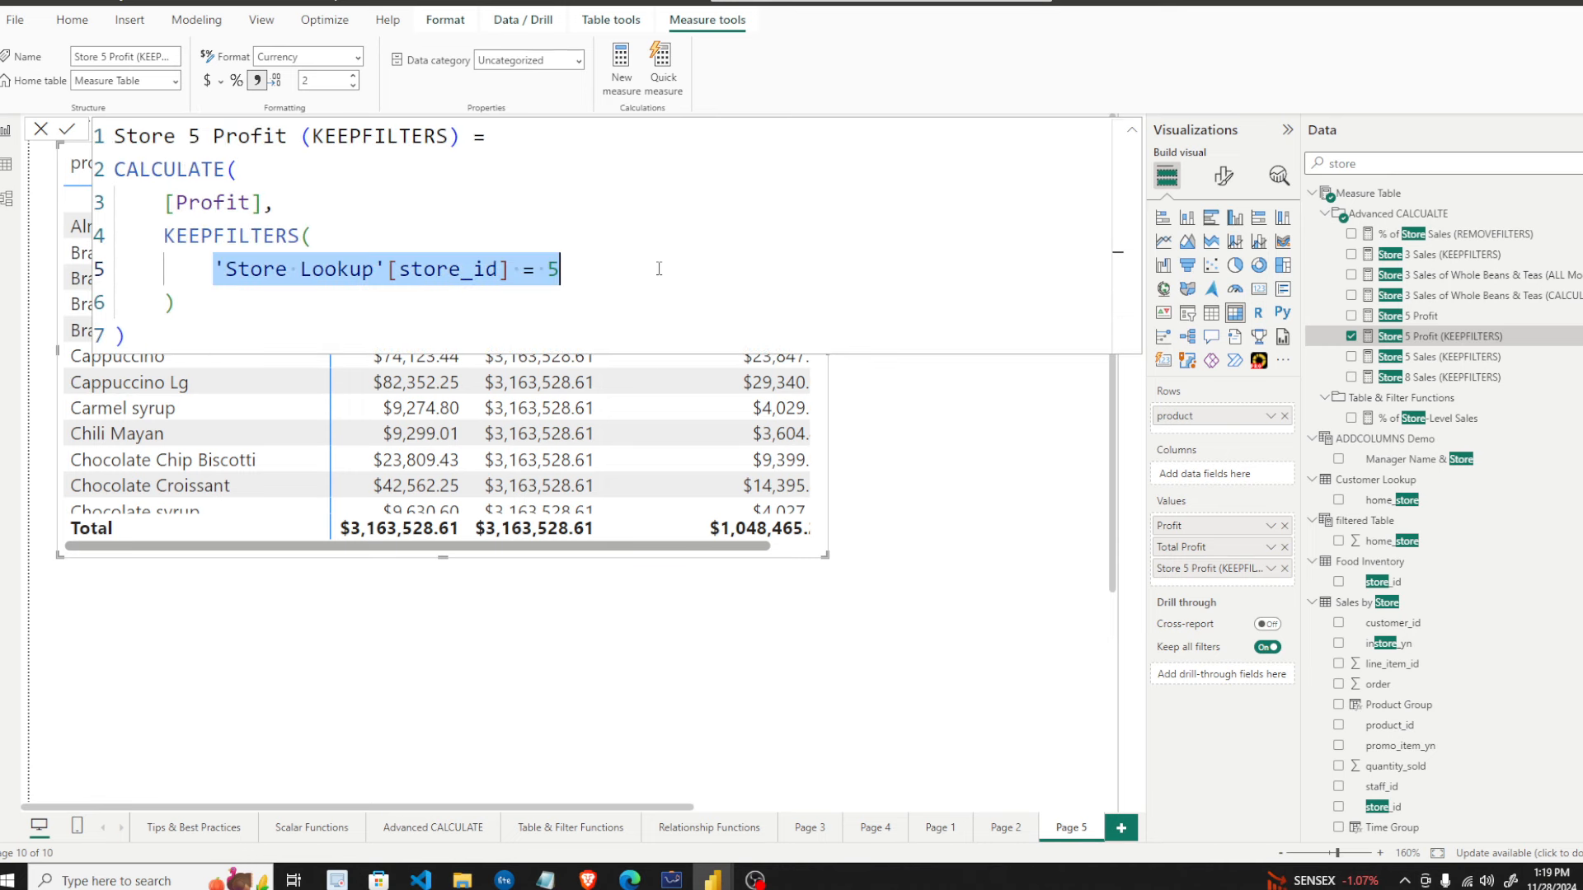
pyautogui.click(280, 247)
pyautogui.click(130, 171)
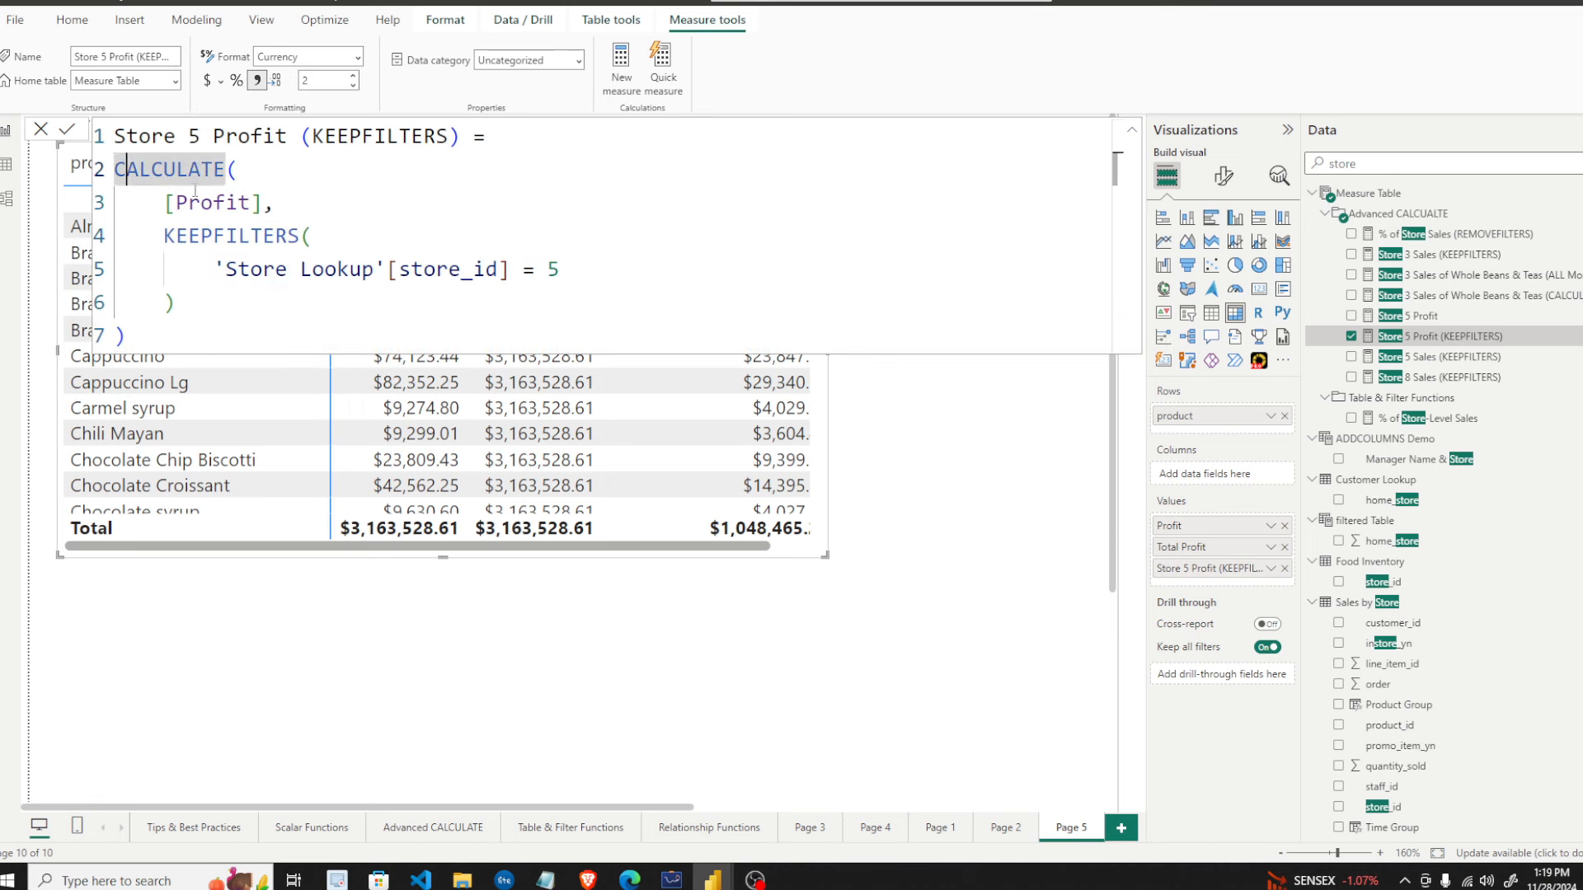
# - Examine the [Profit] expression and the KEEPFILTERS condition in the Store 5 Profit (KEEPFILTERS) formula
pyautogui.moveTo(165, 202); pyautogui.dragTo(266, 205)
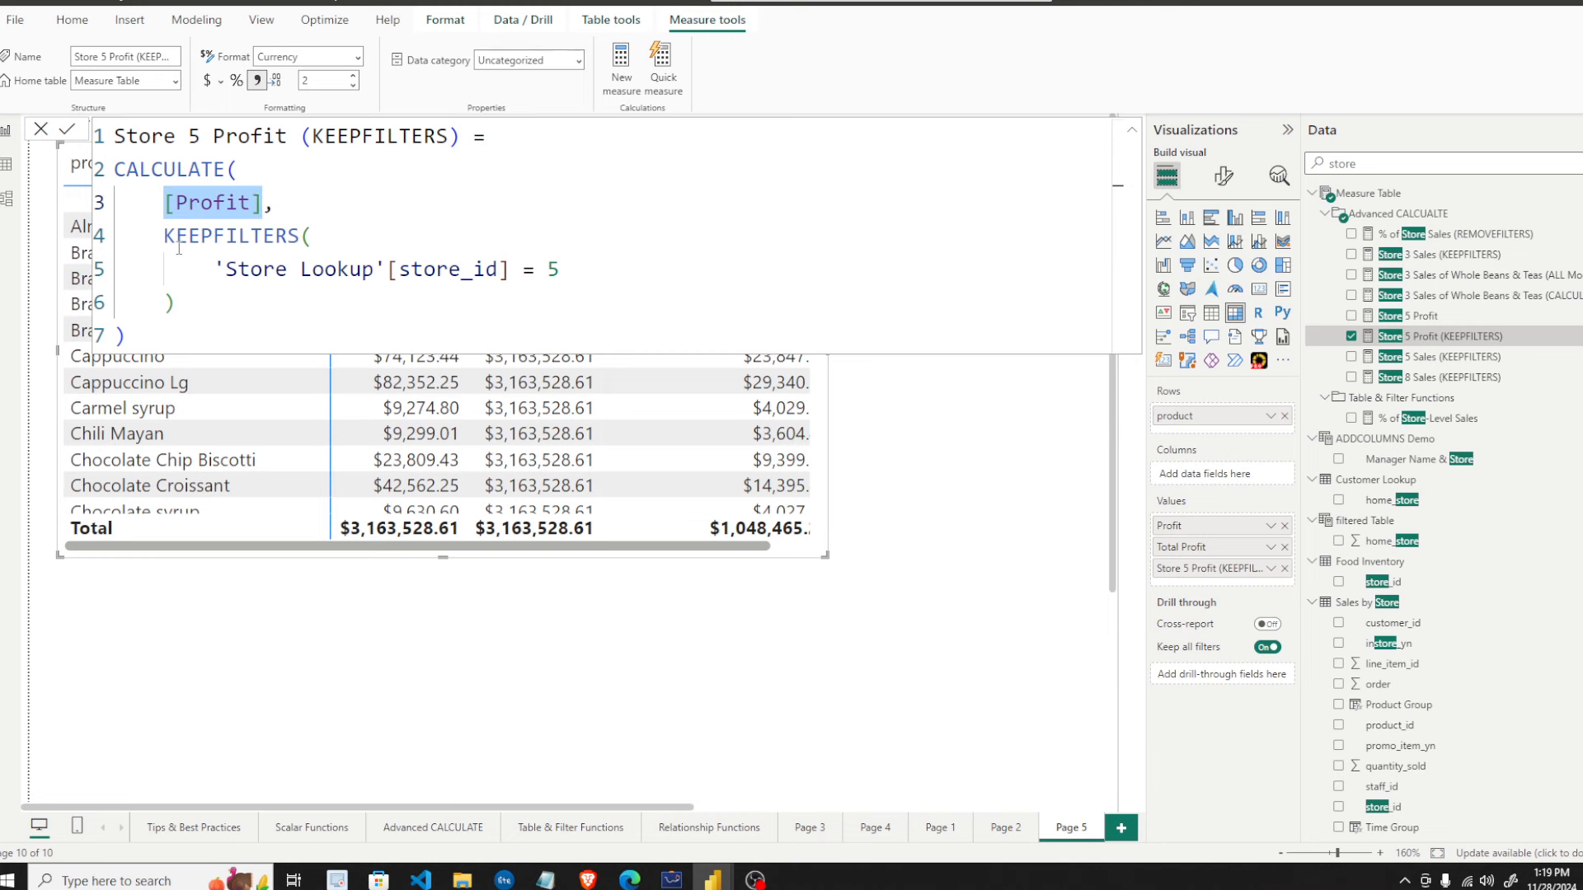
pyautogui.moveTo(166, 244); pyautogui.dragTo(549, 270)
pyautogui.moveTo(163, 237); pyautogui.dragTo(705, 277)
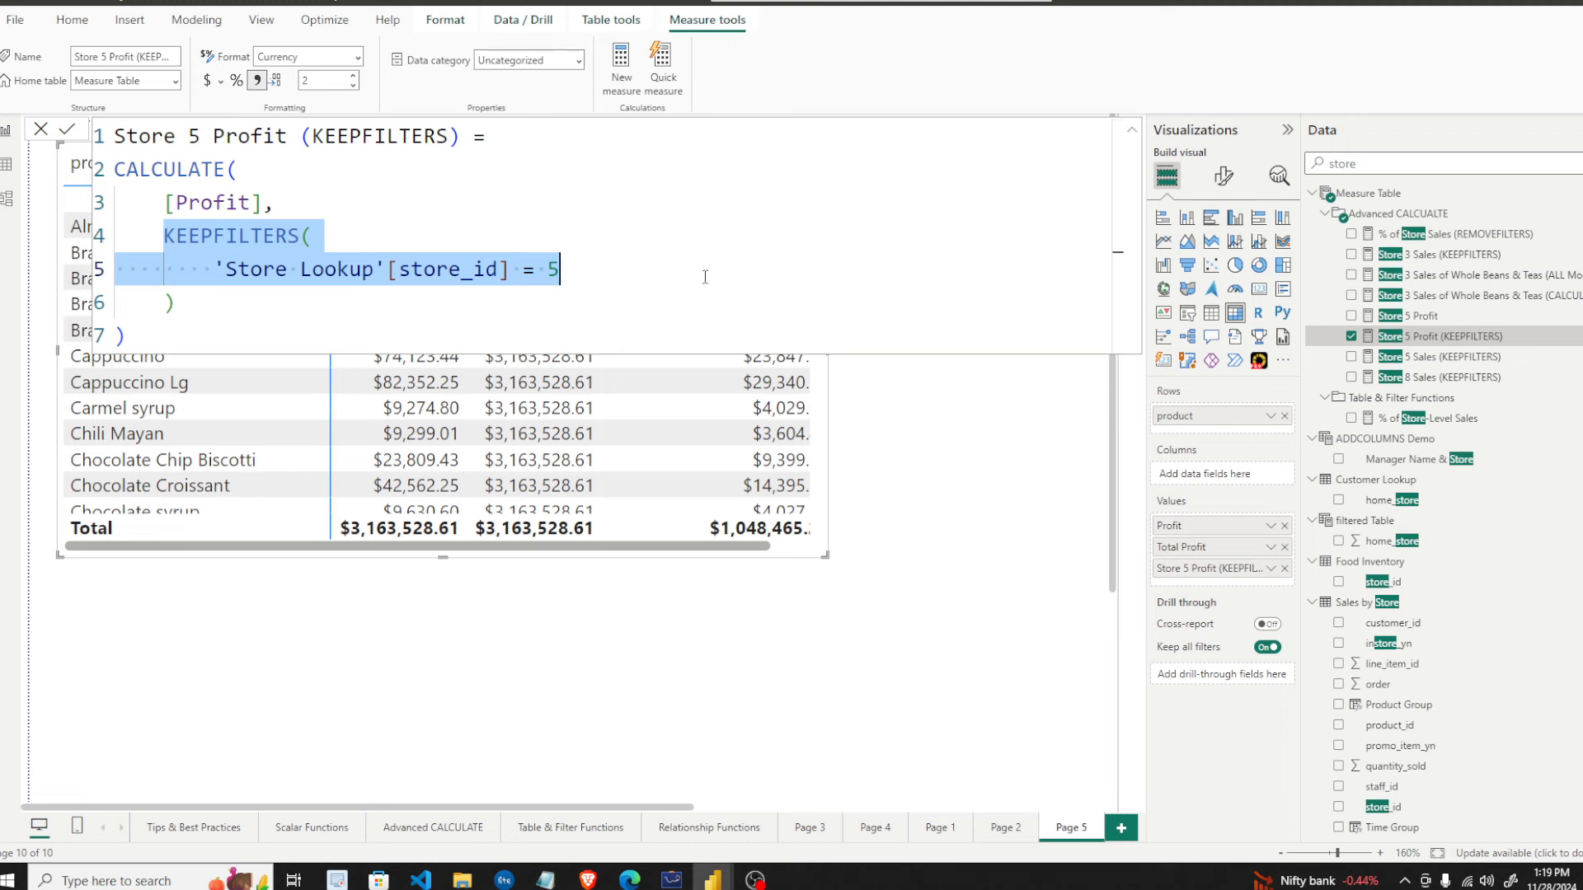
pyautogui.click(893, 577)
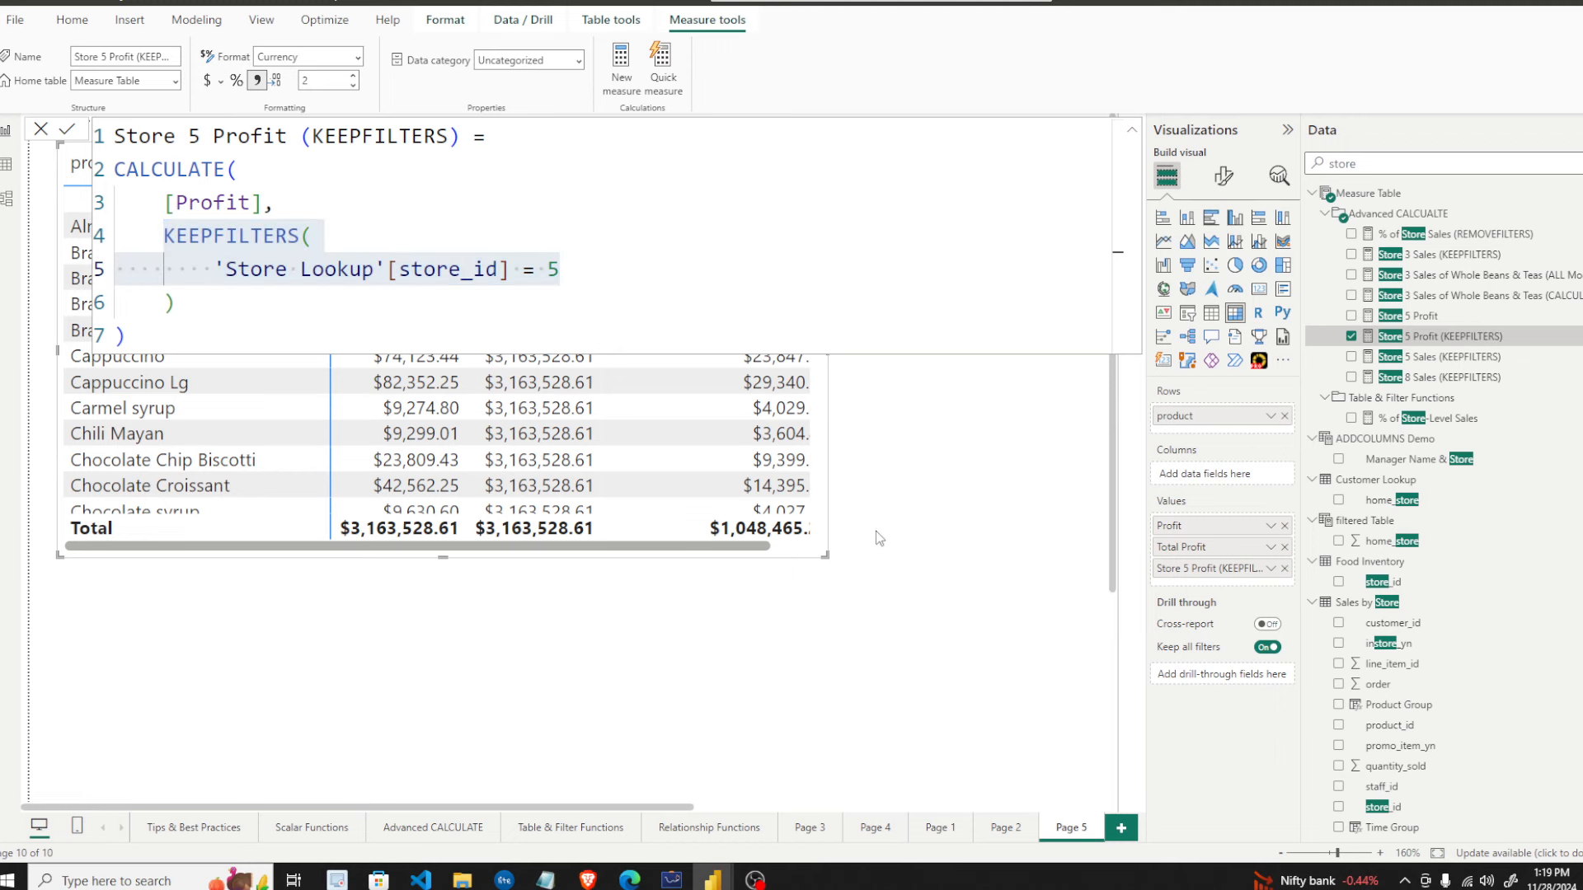
# - Collapse the formula and widen the matrix until the Store 5 Profit (KEEPFILTERS) column fits completely, leaving no visual selected
pyautogui.click(1129, 136)
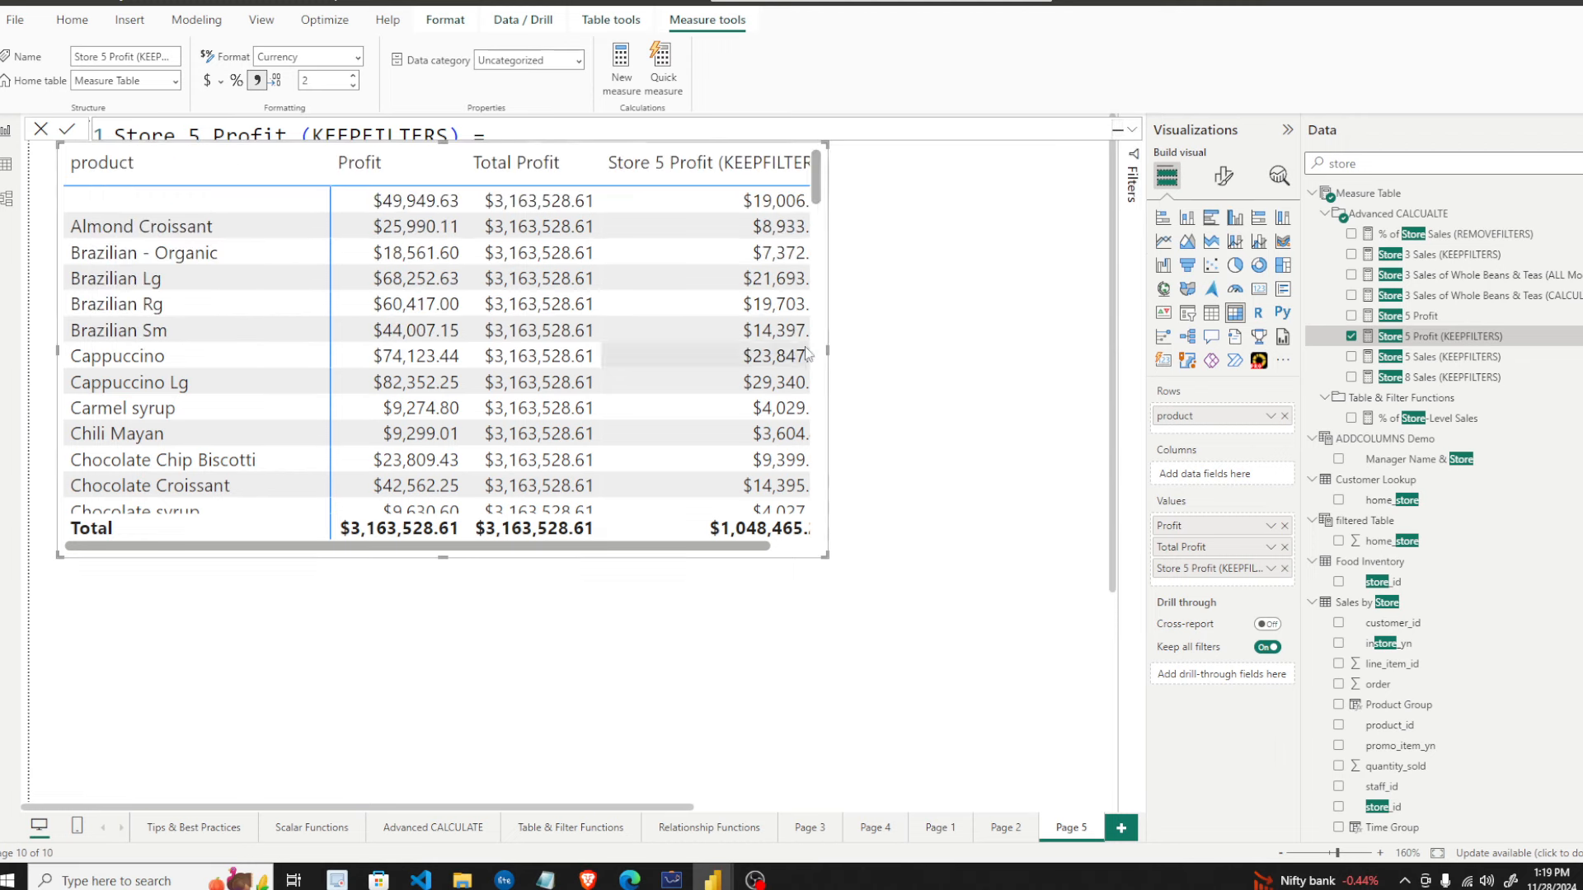
pyautogui.moveTo(827, 353); pyautogui.dragTo(919, 368)
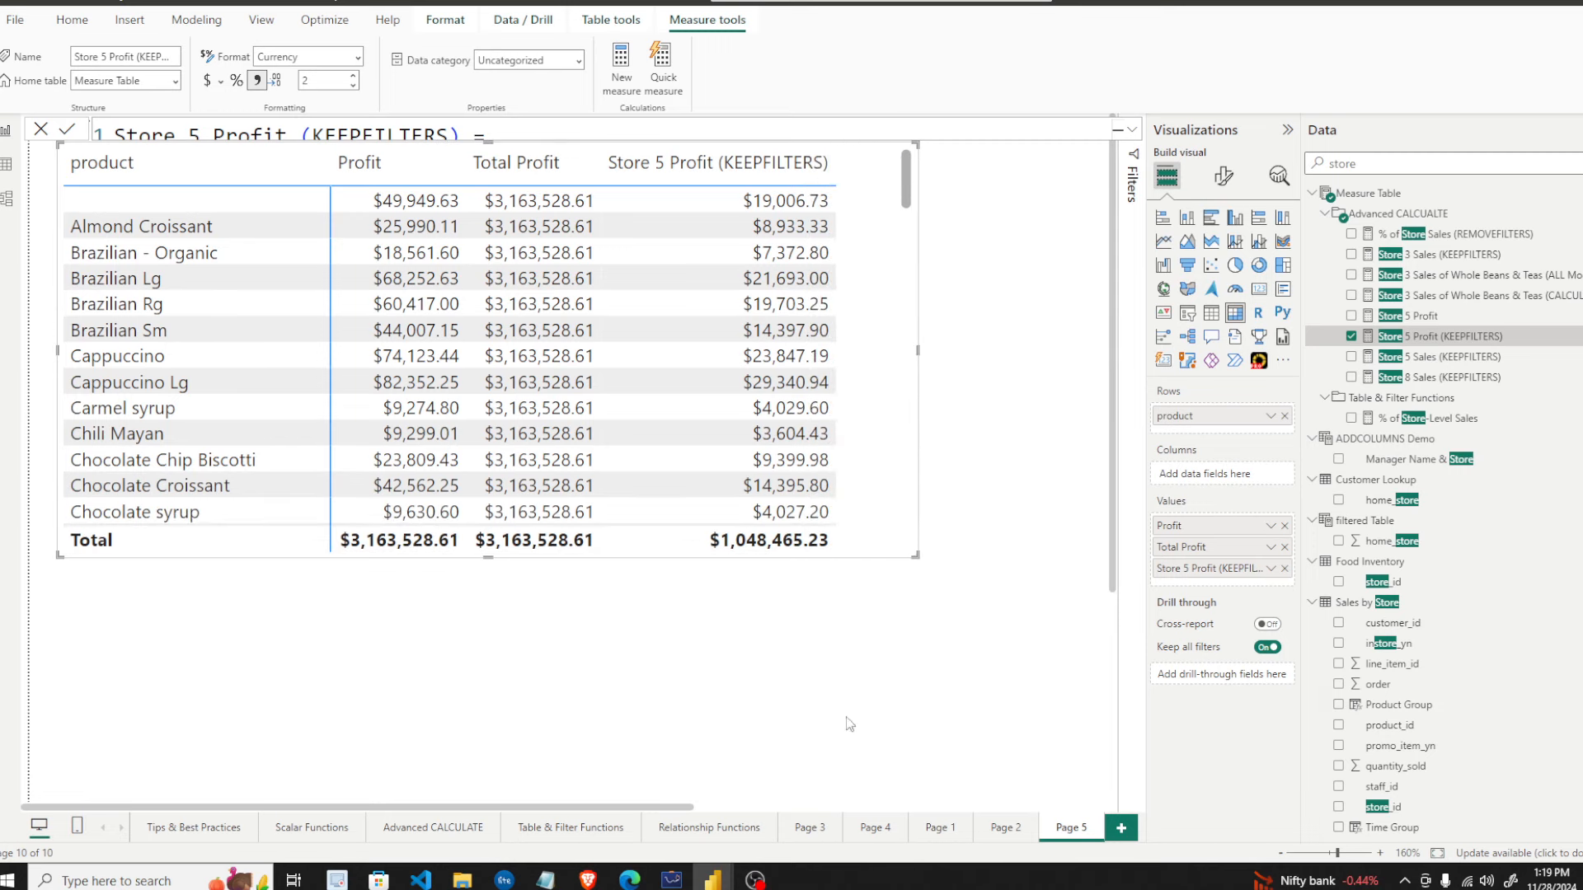
pyautogui.click(1005, 485)
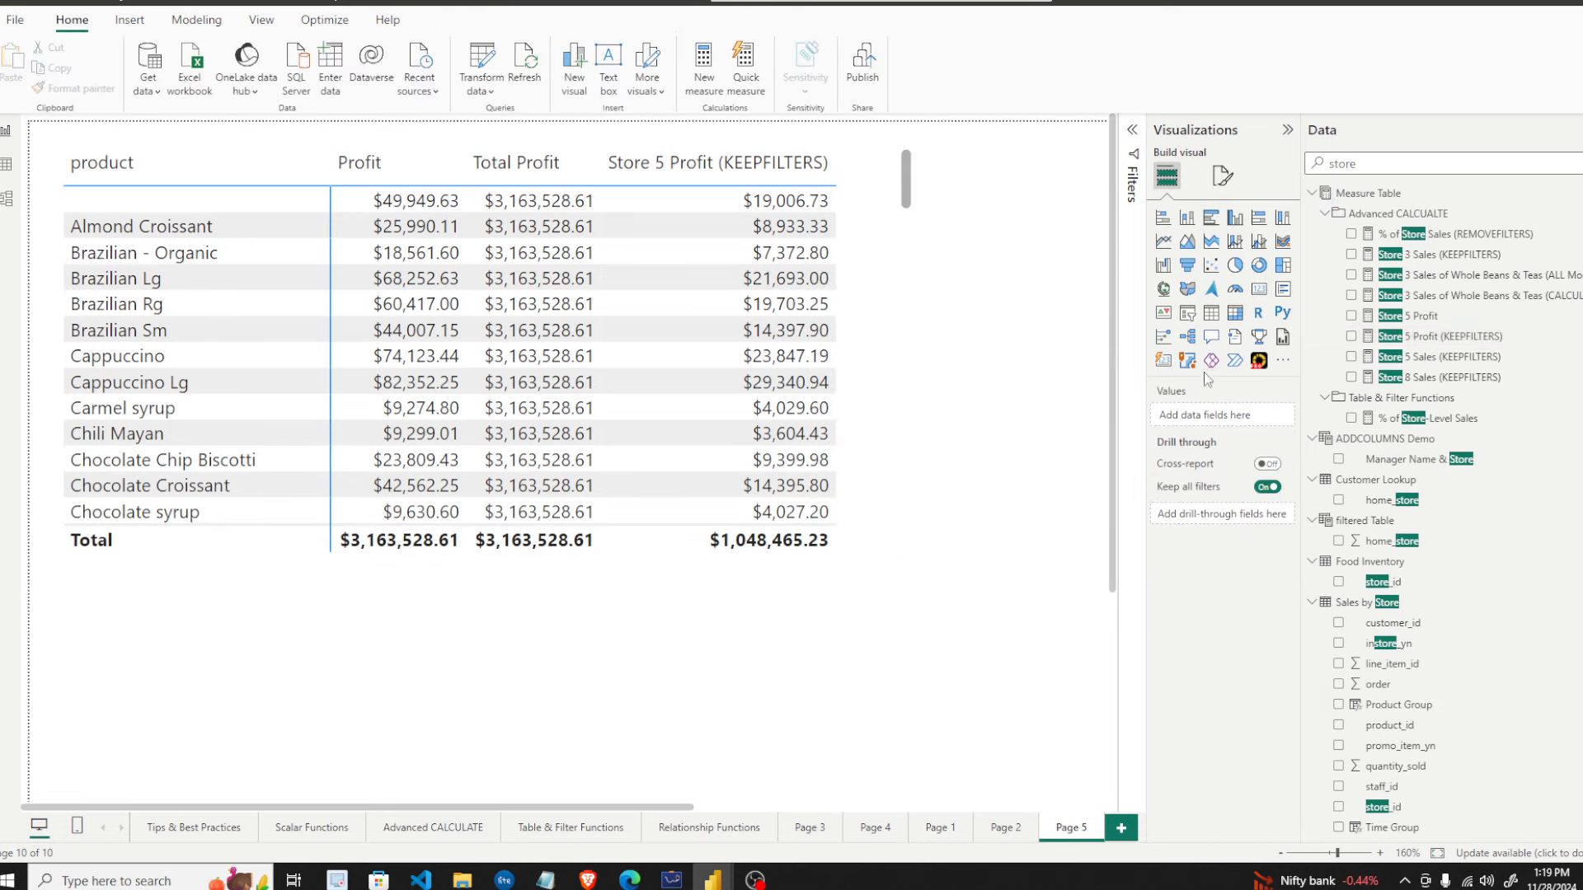
# - Add a slicer below the matrix, shrink it, and populate it with store_id from the Store Lookup table
pyautogui.click(1187, 314)
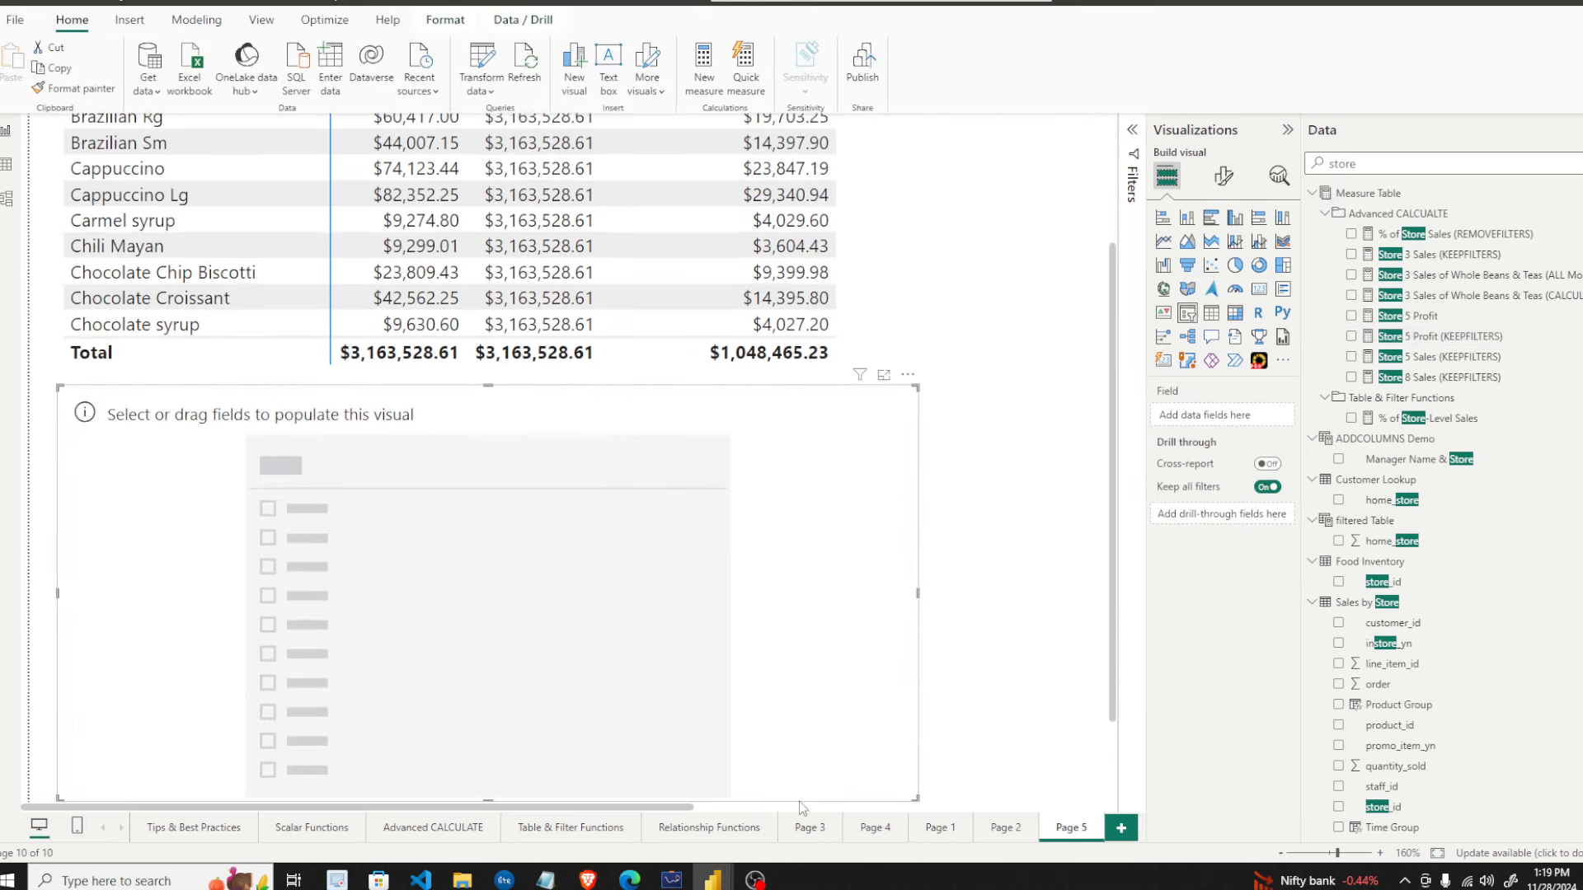
pyautogui.moveTo(910, 796); pyautogui.dragTo(646, 554)
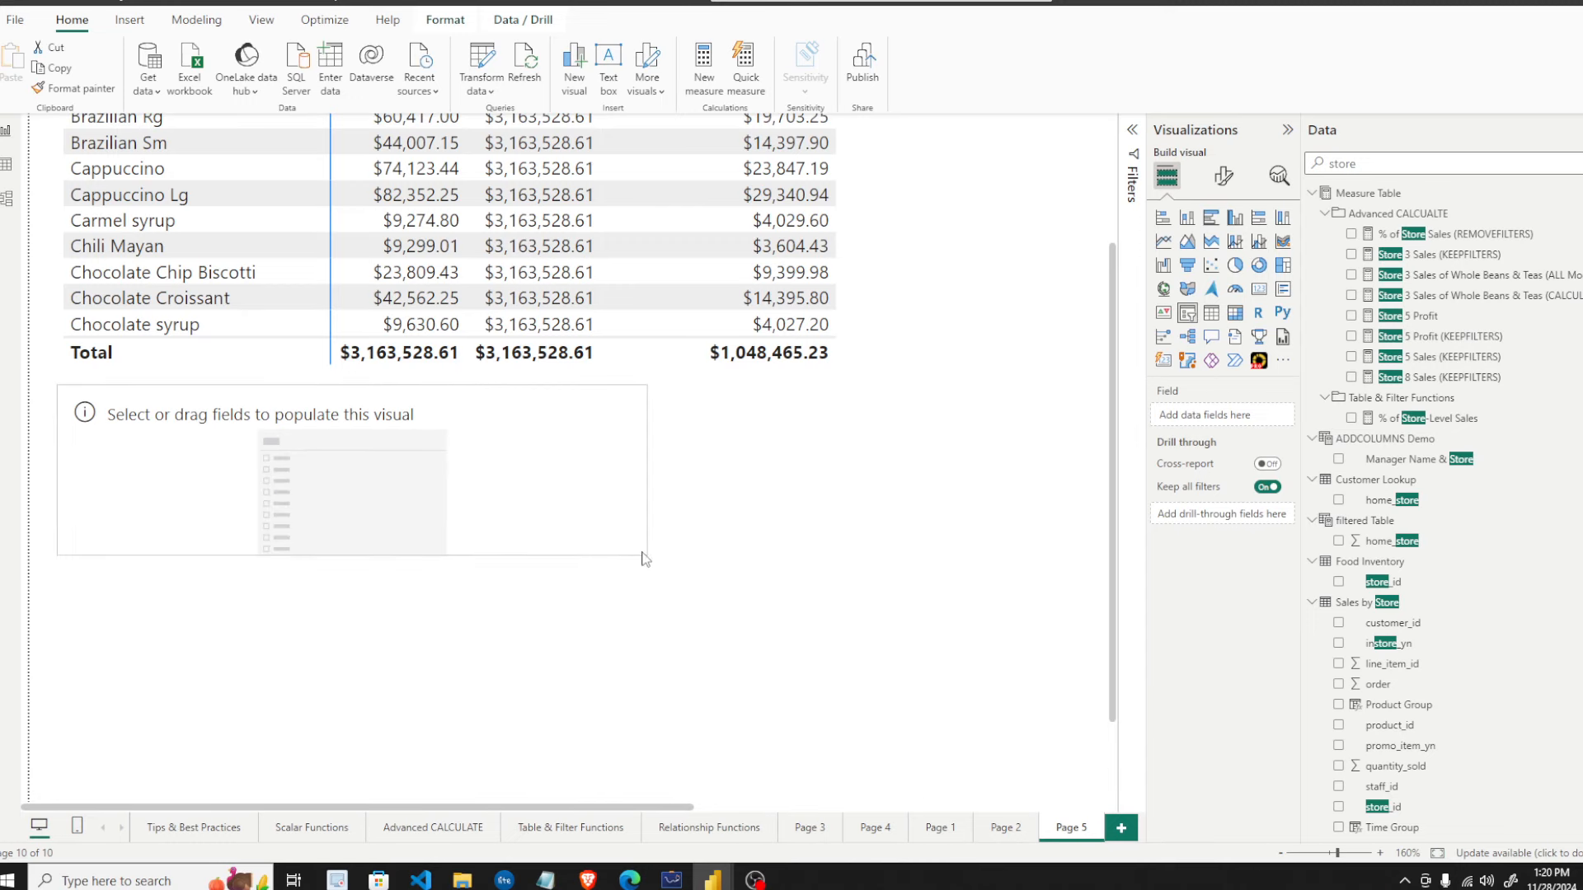
pyautogui.scroll(3, 902, 513)
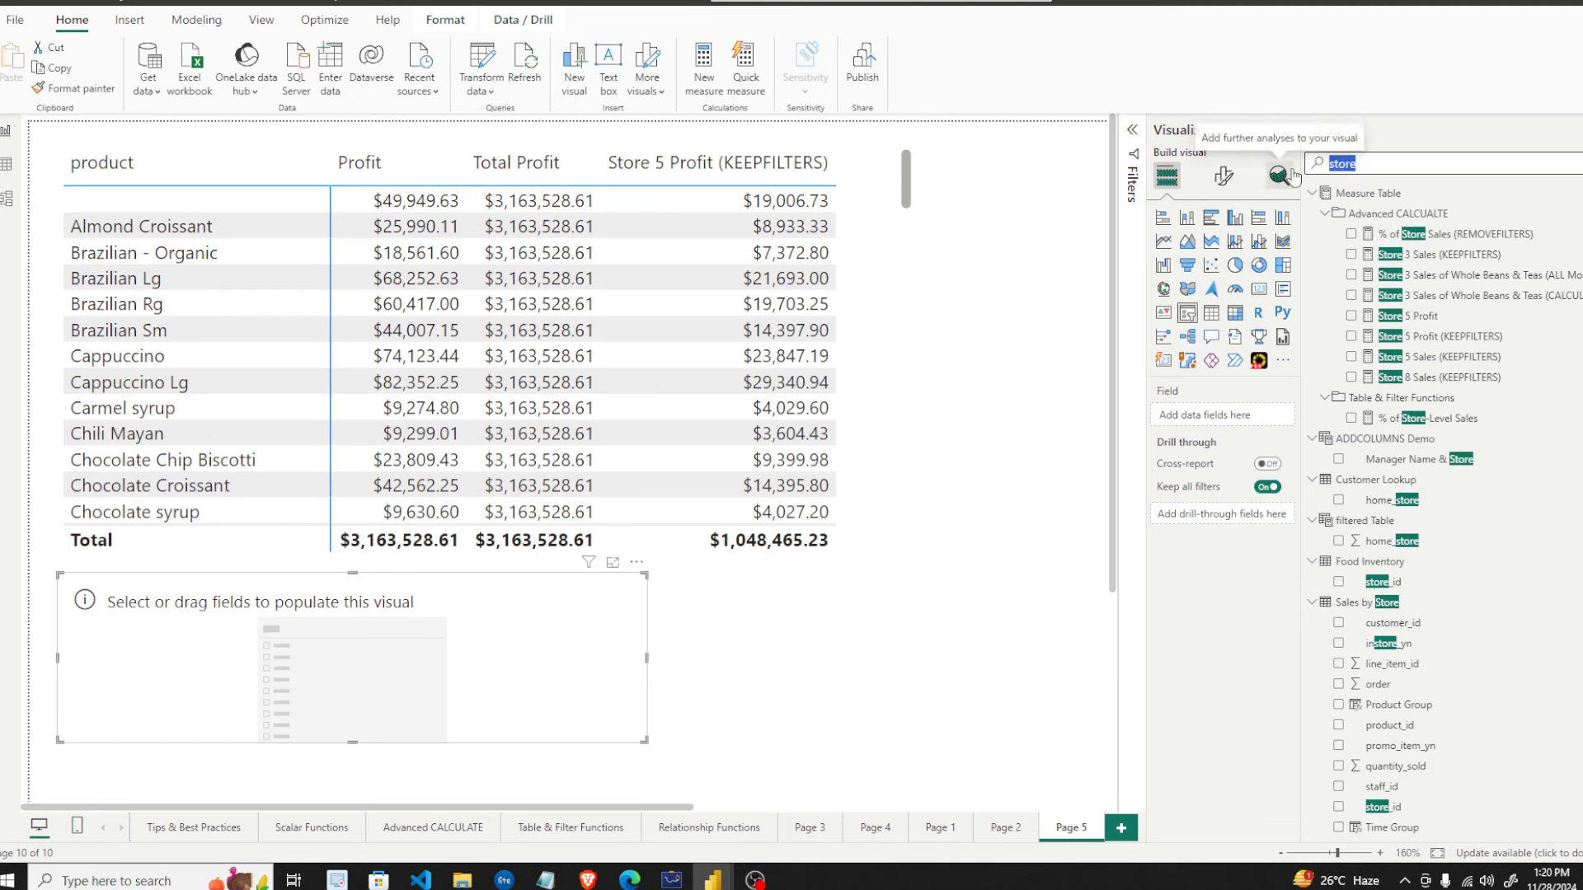
pyautogui.scroll(-7, 1461, 559)
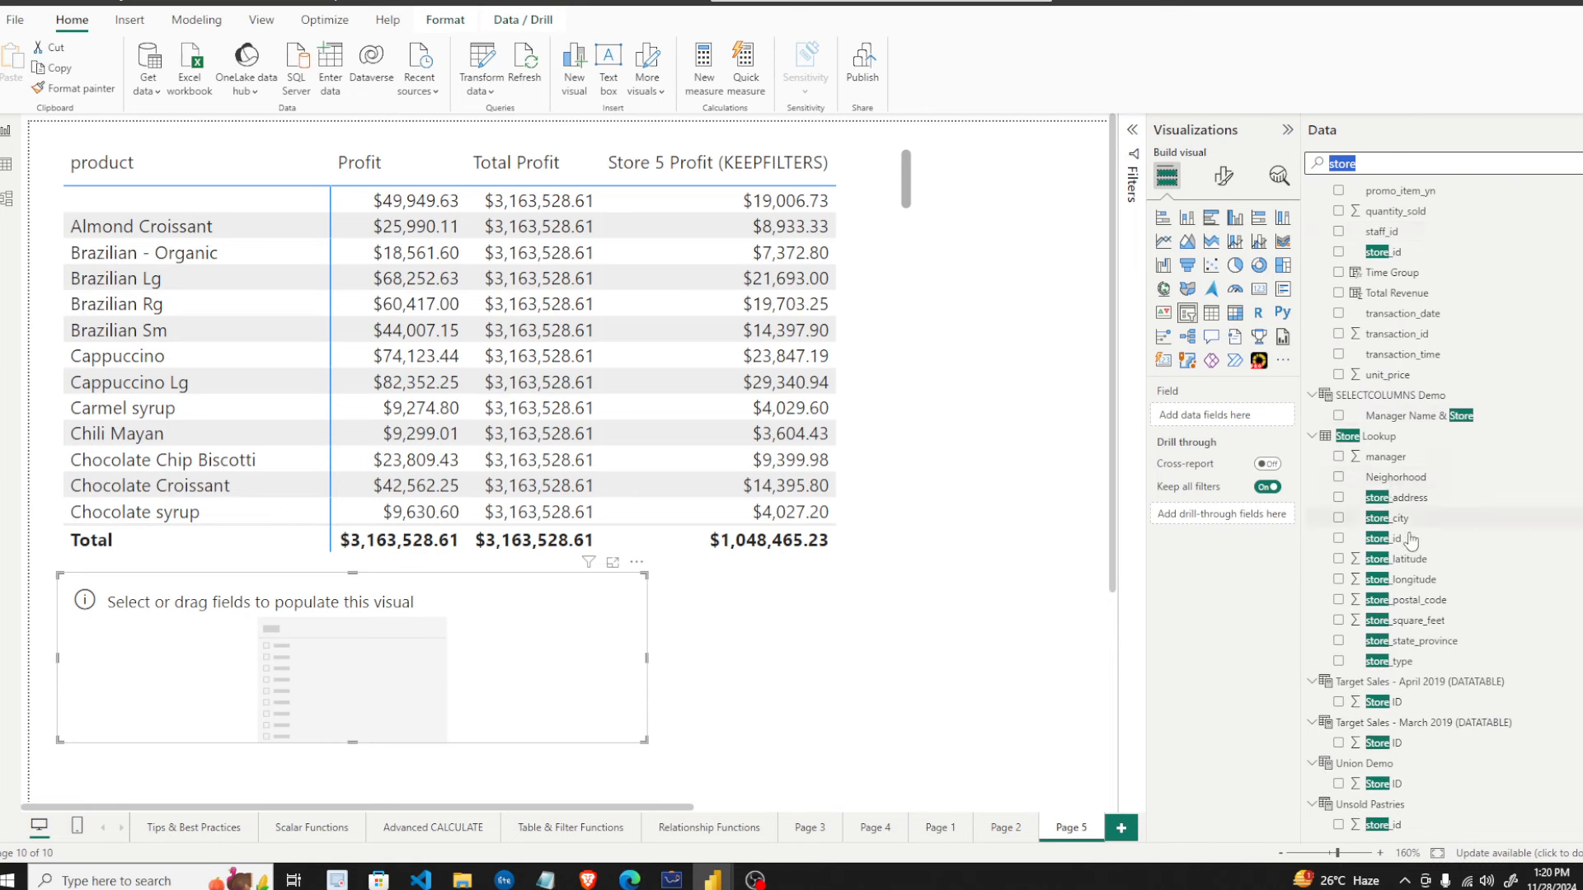
pyautogui.moveTo(1385, 538); pyautogui.dragTo(266, 686)
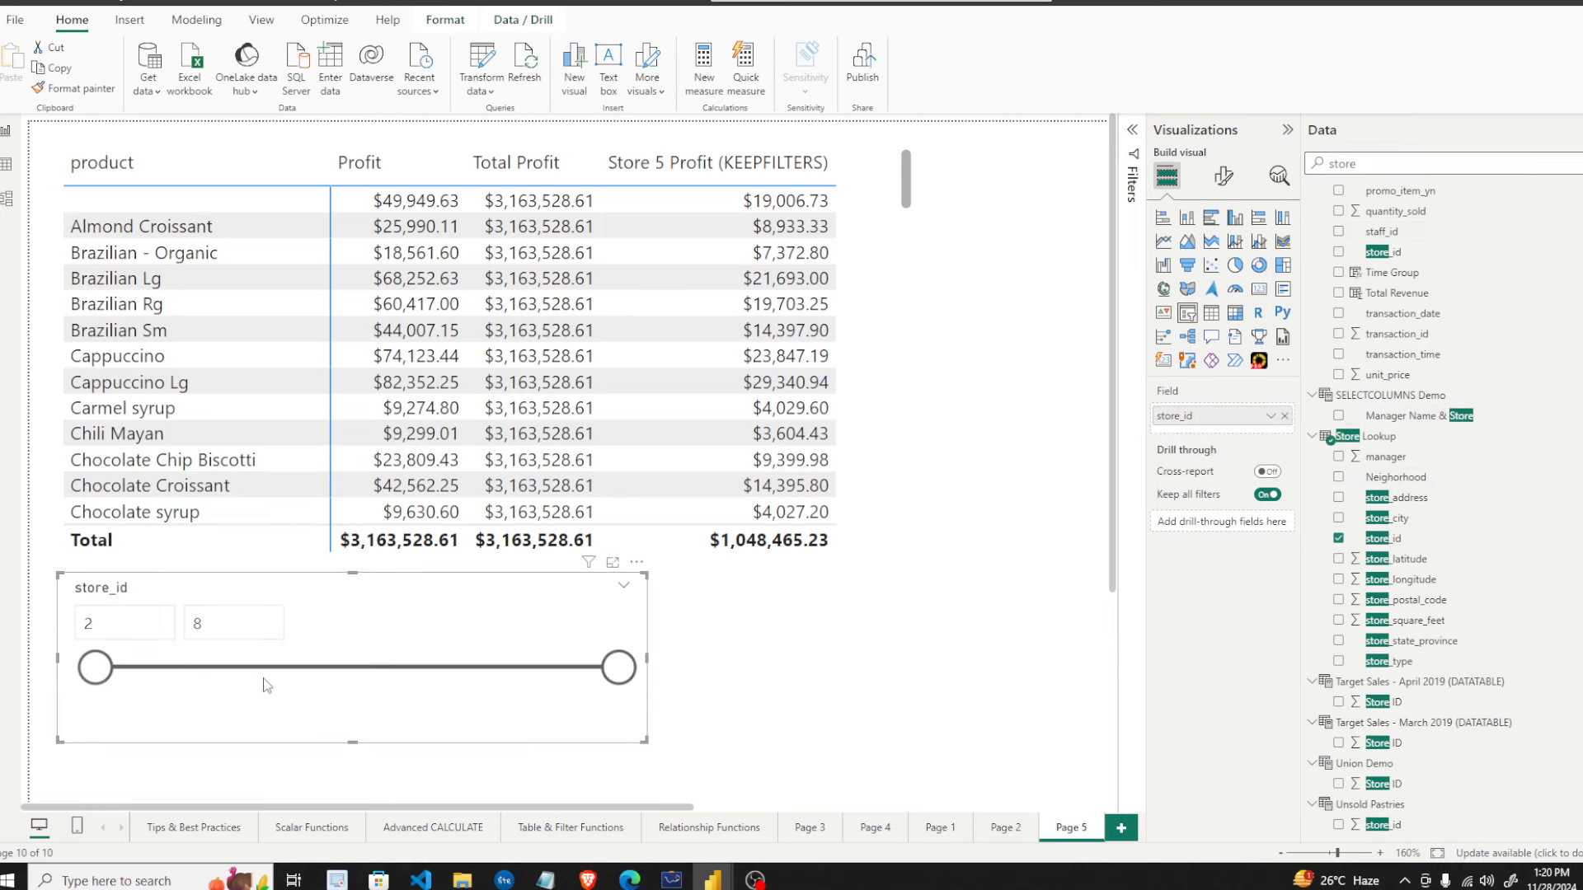
# - Set the store_id slicer's style to Tile and stretch the slicer to the matrix's width
pyautogui.click(1223, 175)
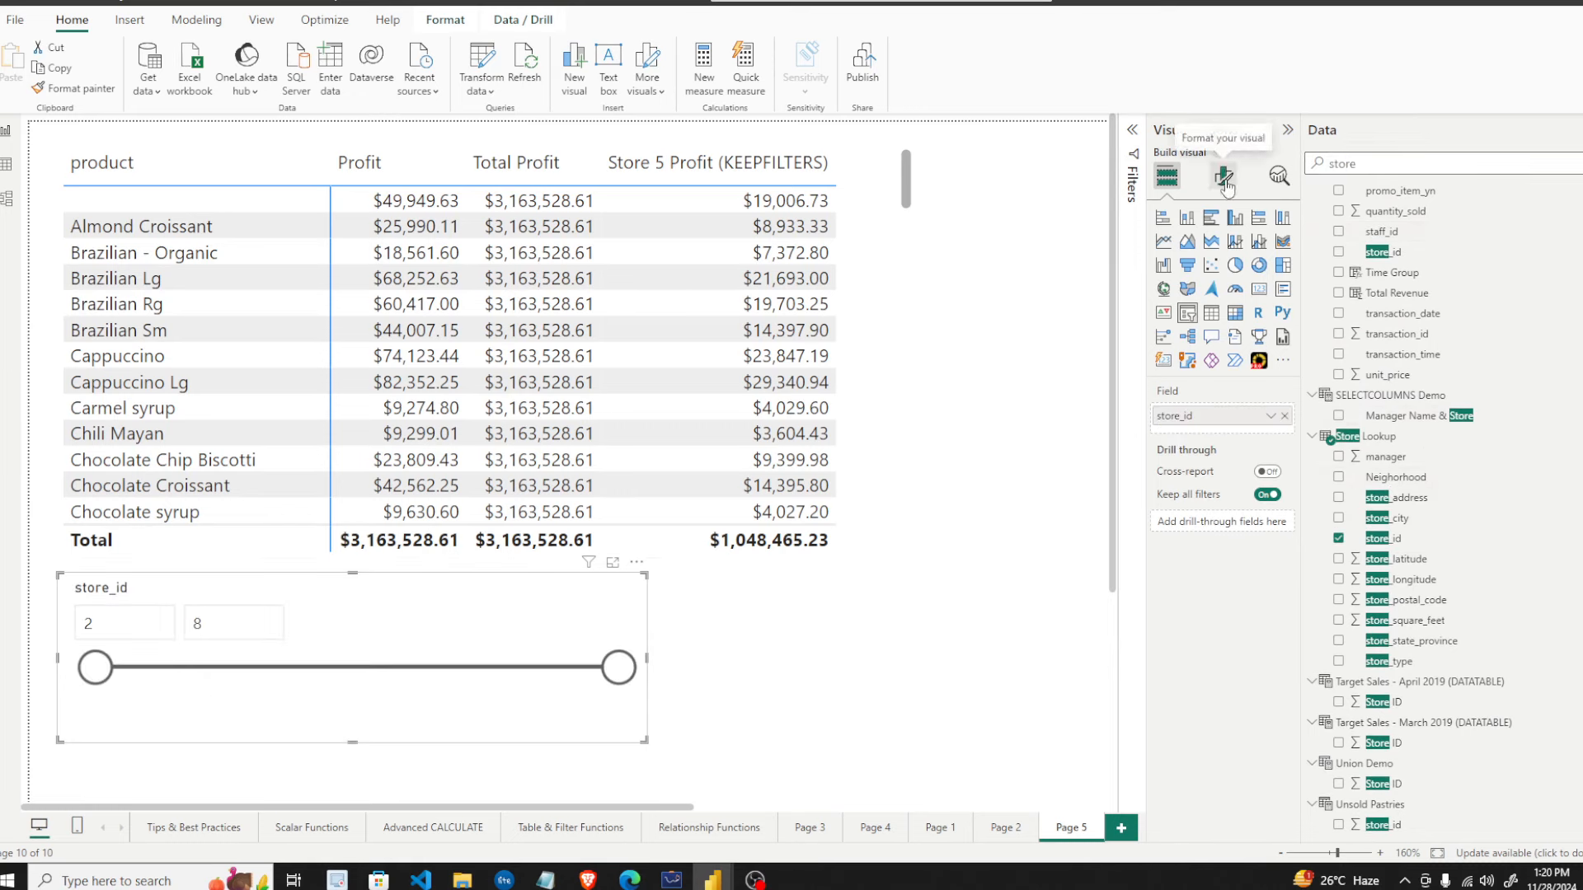
pyautogui.click(1192, 295)
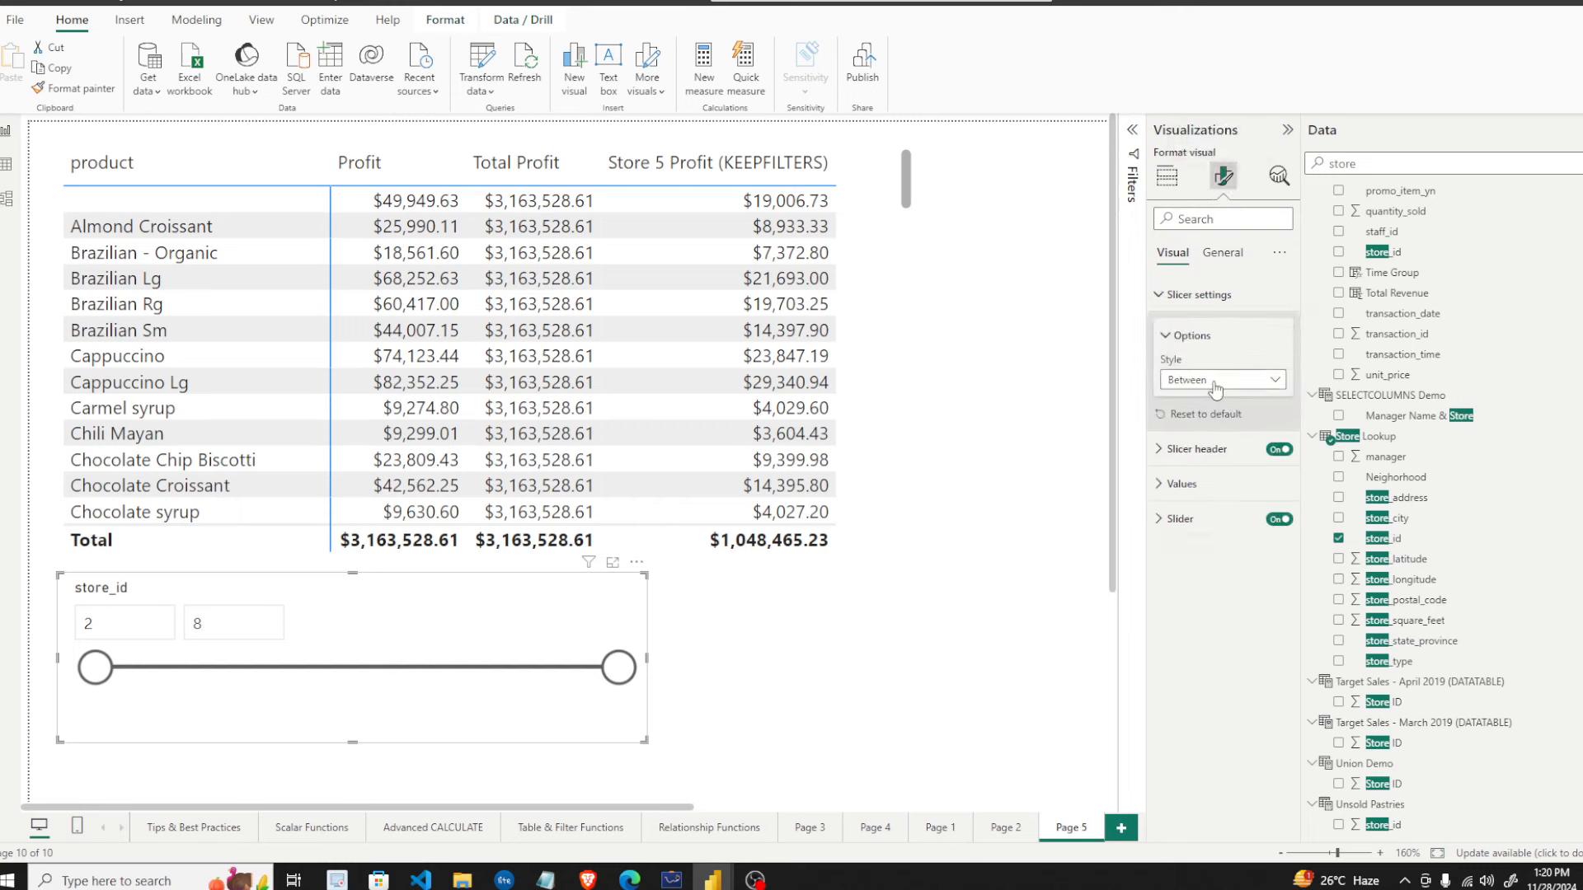
pyautogui.click(1215, 381)
pyautogui.click(1195, 413)
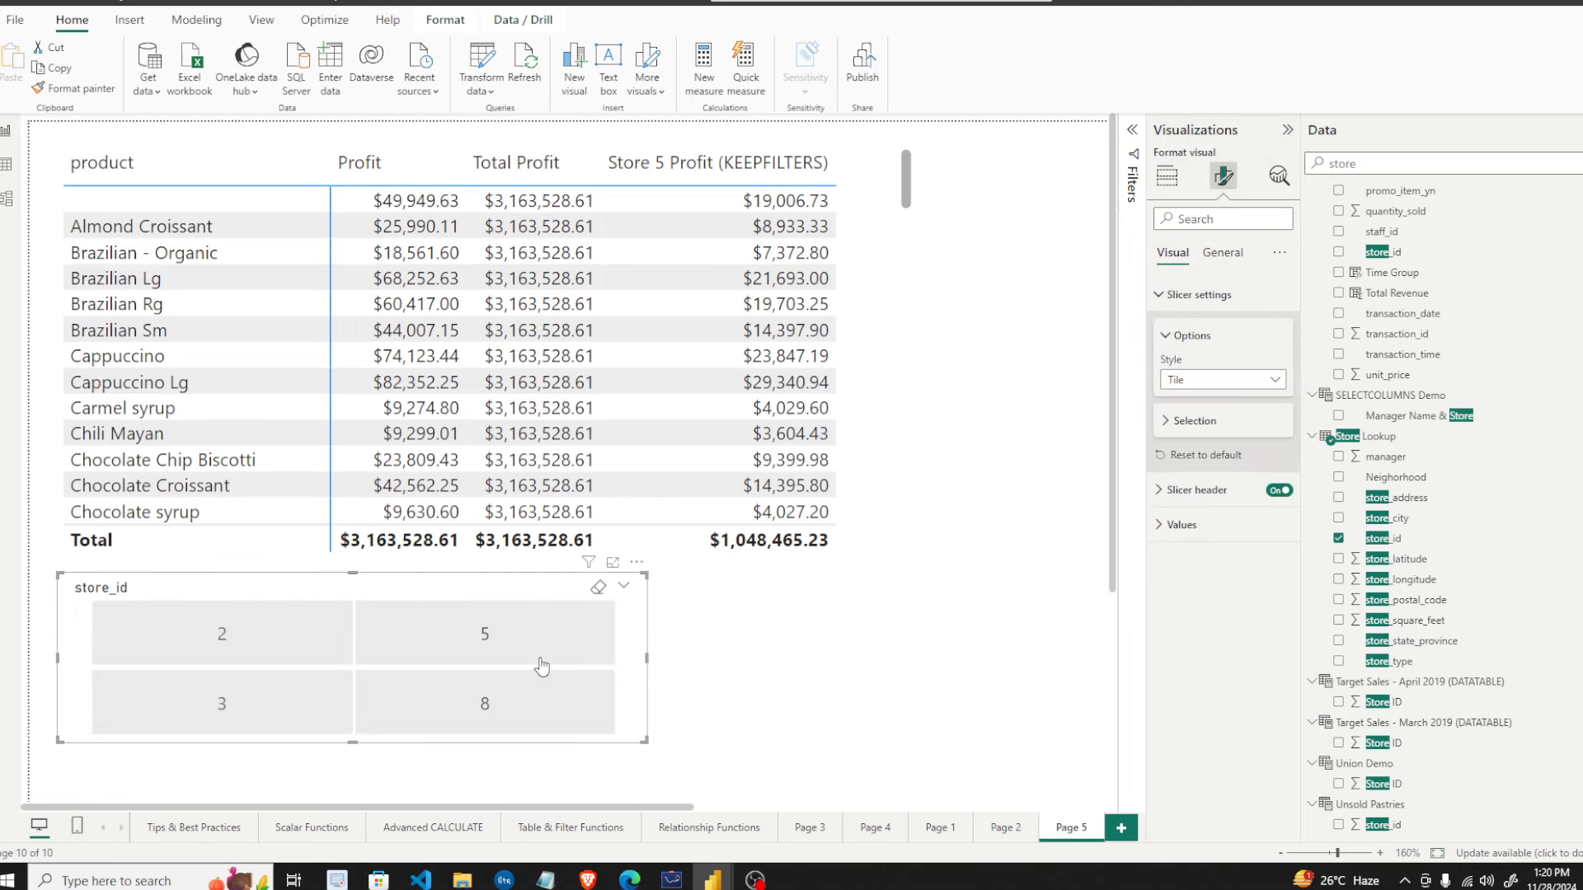
pyautogui.moveTo(648, 662); pyautogui.dragTo(888, 676)
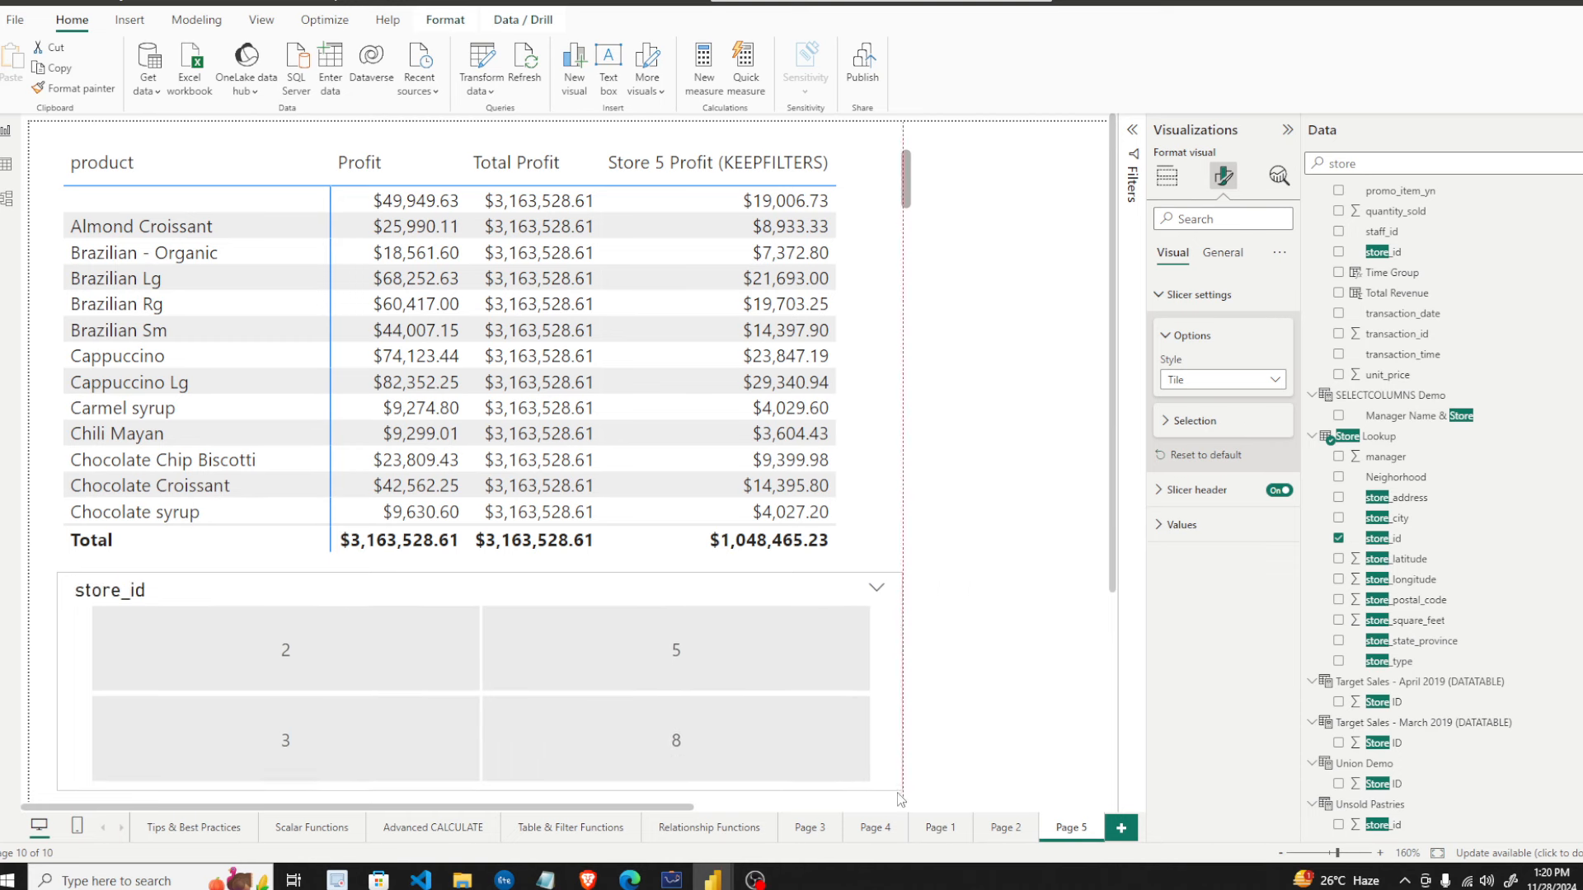
pyautogui.moveTo(884, 741); pyautogui.dragTo(916, 736)
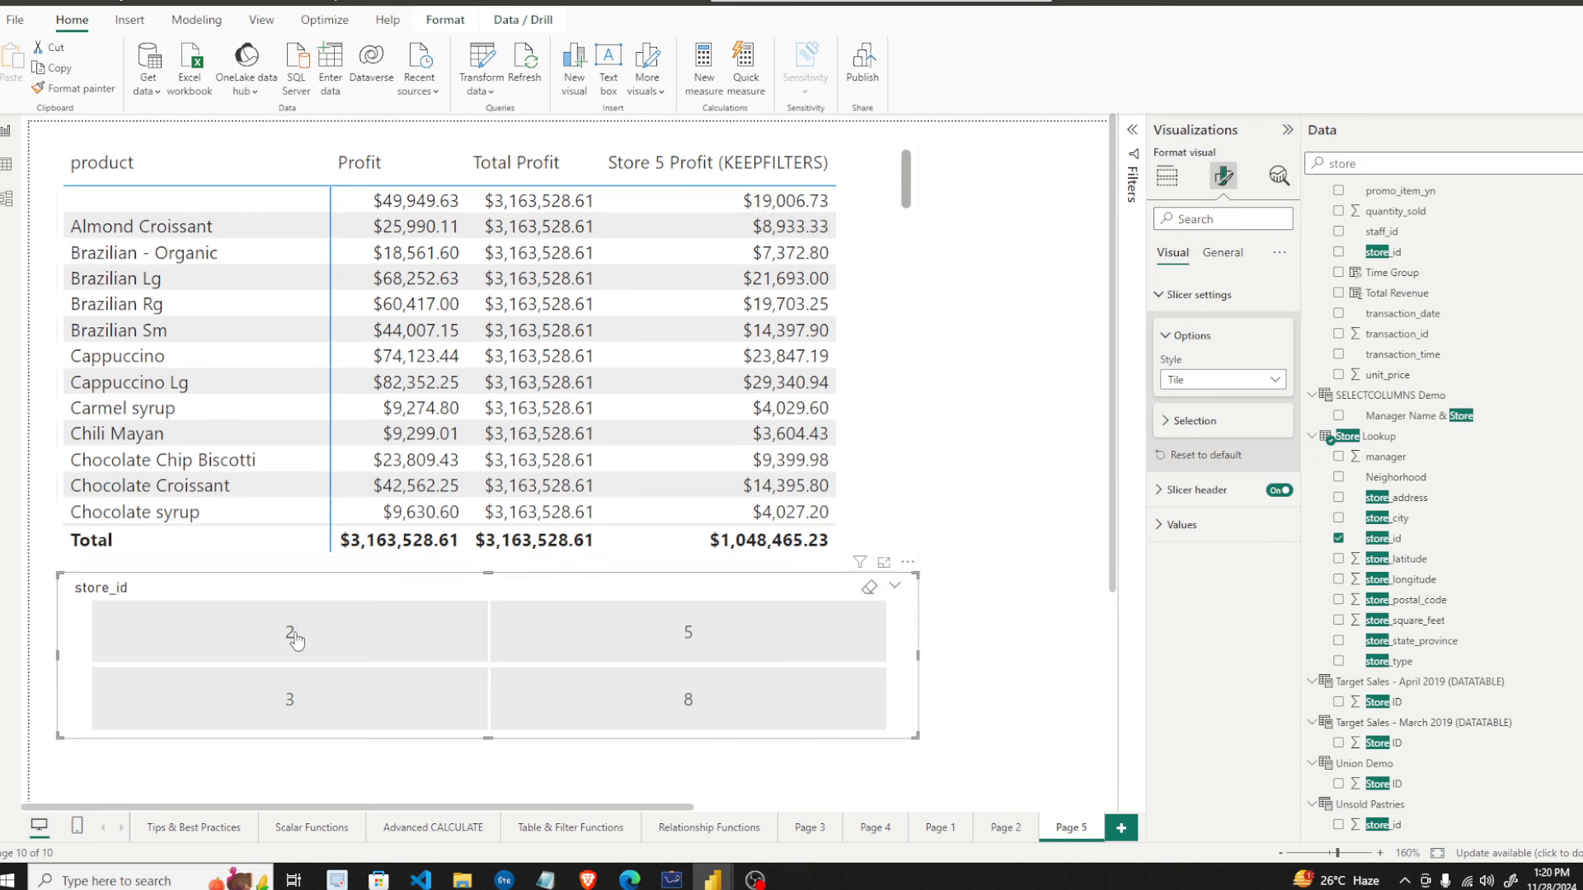
# - Change the store_id slicer's style to Vertical list and narrow the slicer to less than half the matrix's width
pyautogui.click(1227, 383)
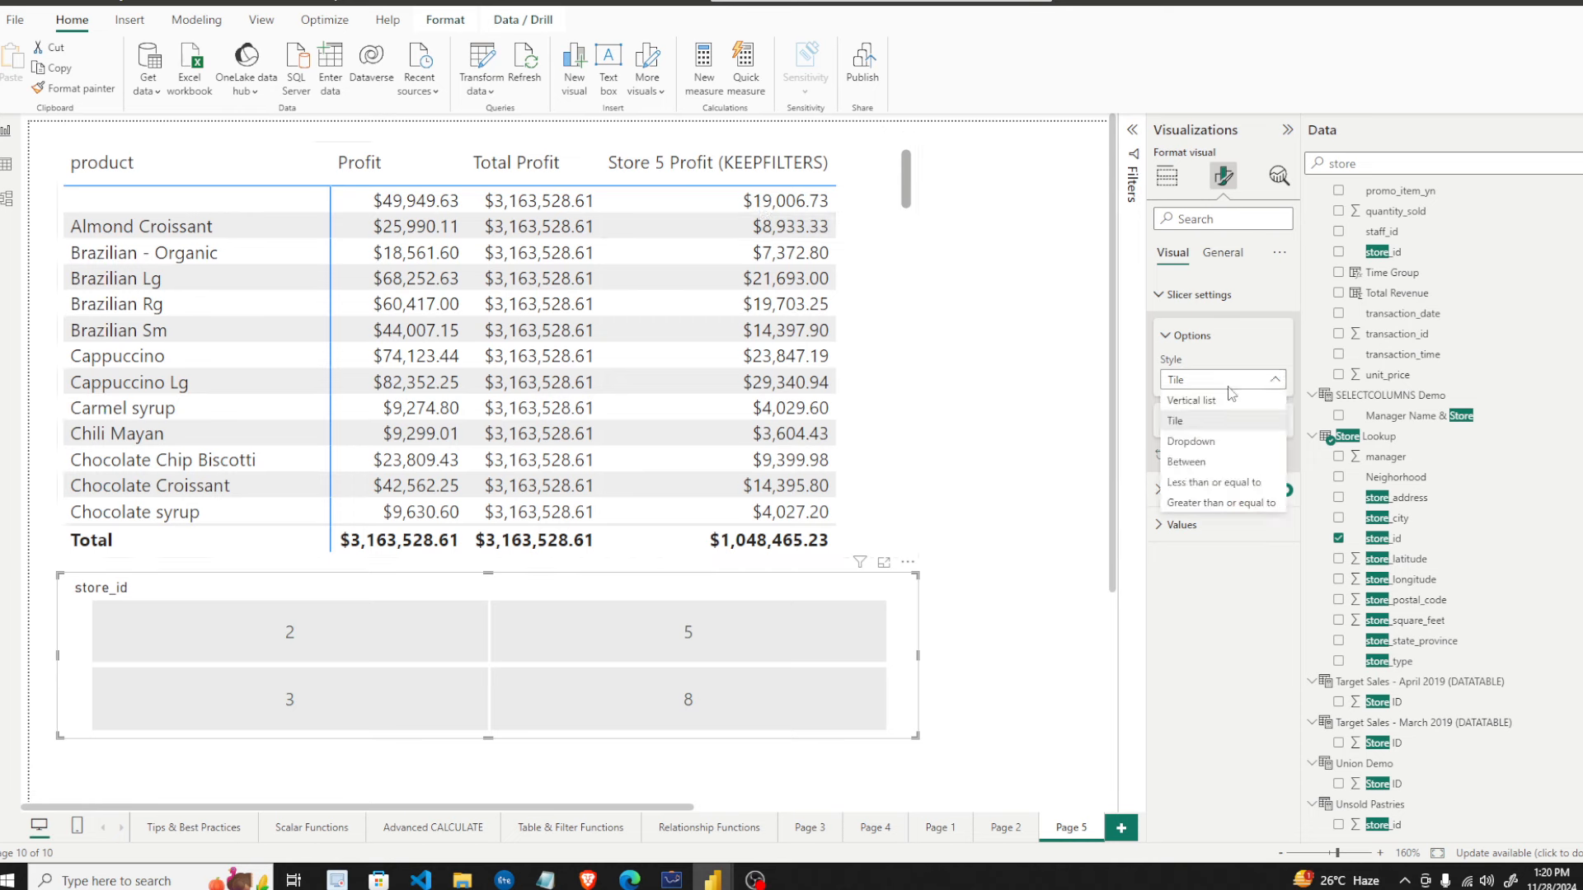
pyautogui.click(1191, 401)
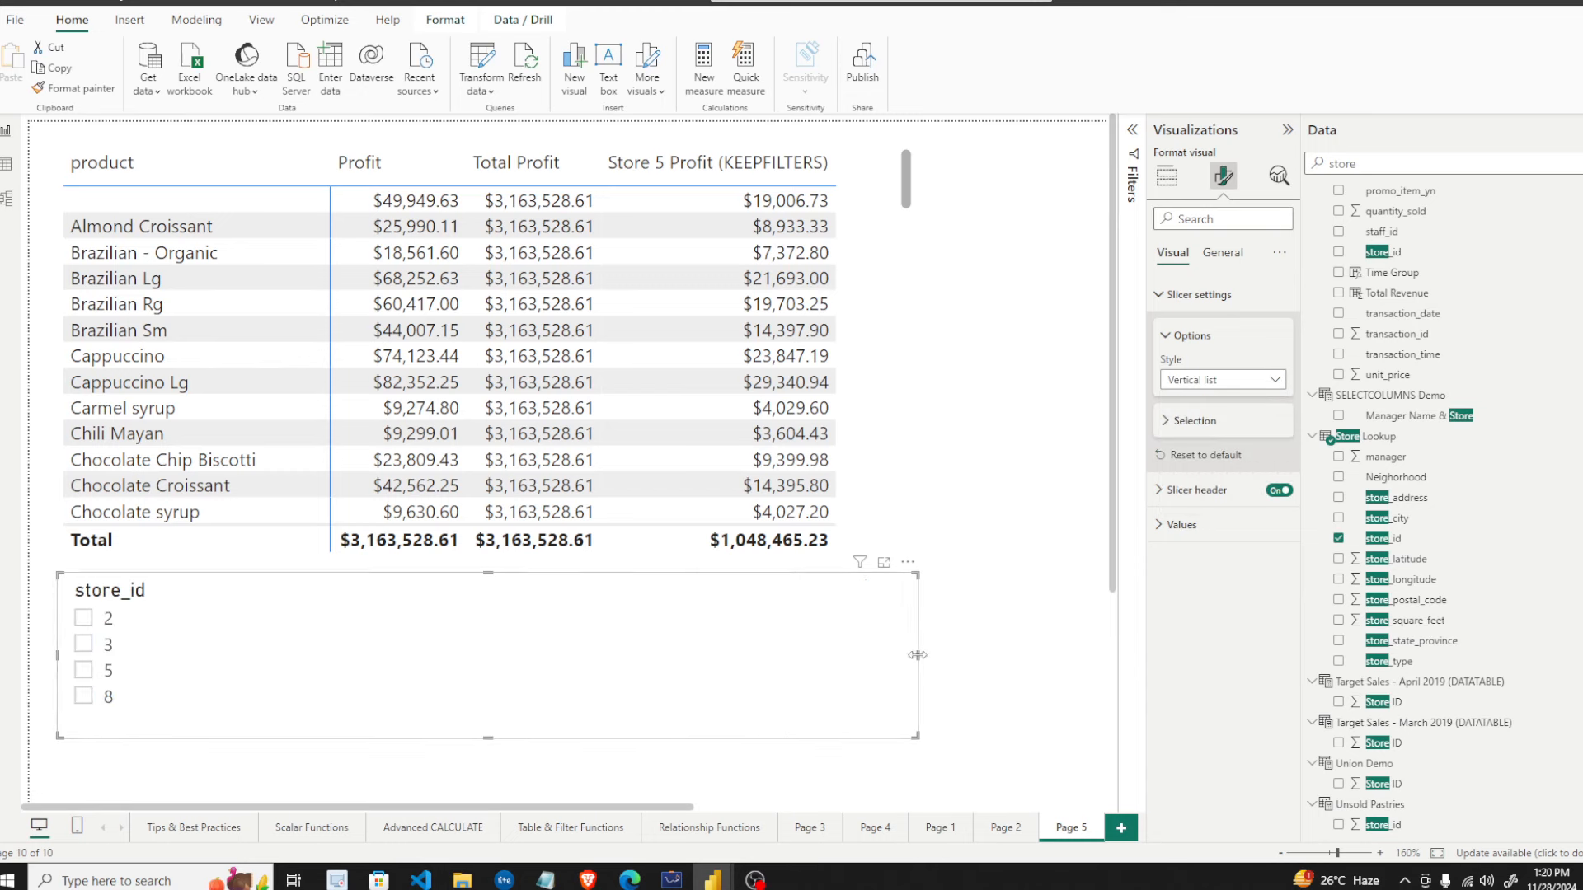
pyautogui.moveTo(917, 655); pyautogui.dragTo(375, 655)
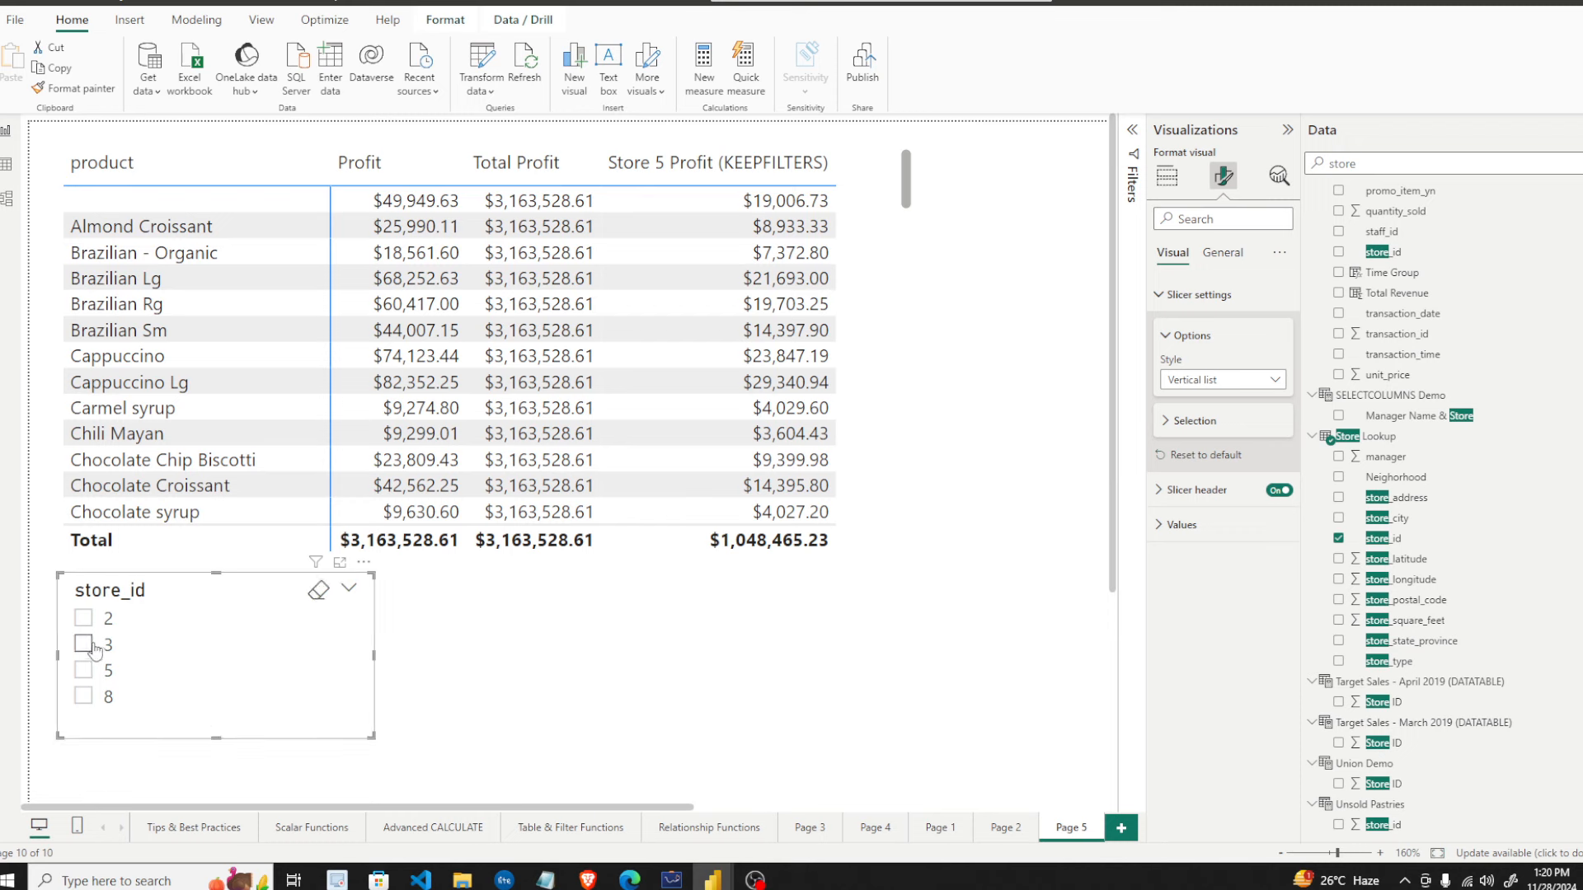
# - Filter the matrix by store_id 5 and switch the filter to store_id 3, comparing Profit with Store 5 Profit (KEEPFILTERS)
pyautogui.click(83, 670)
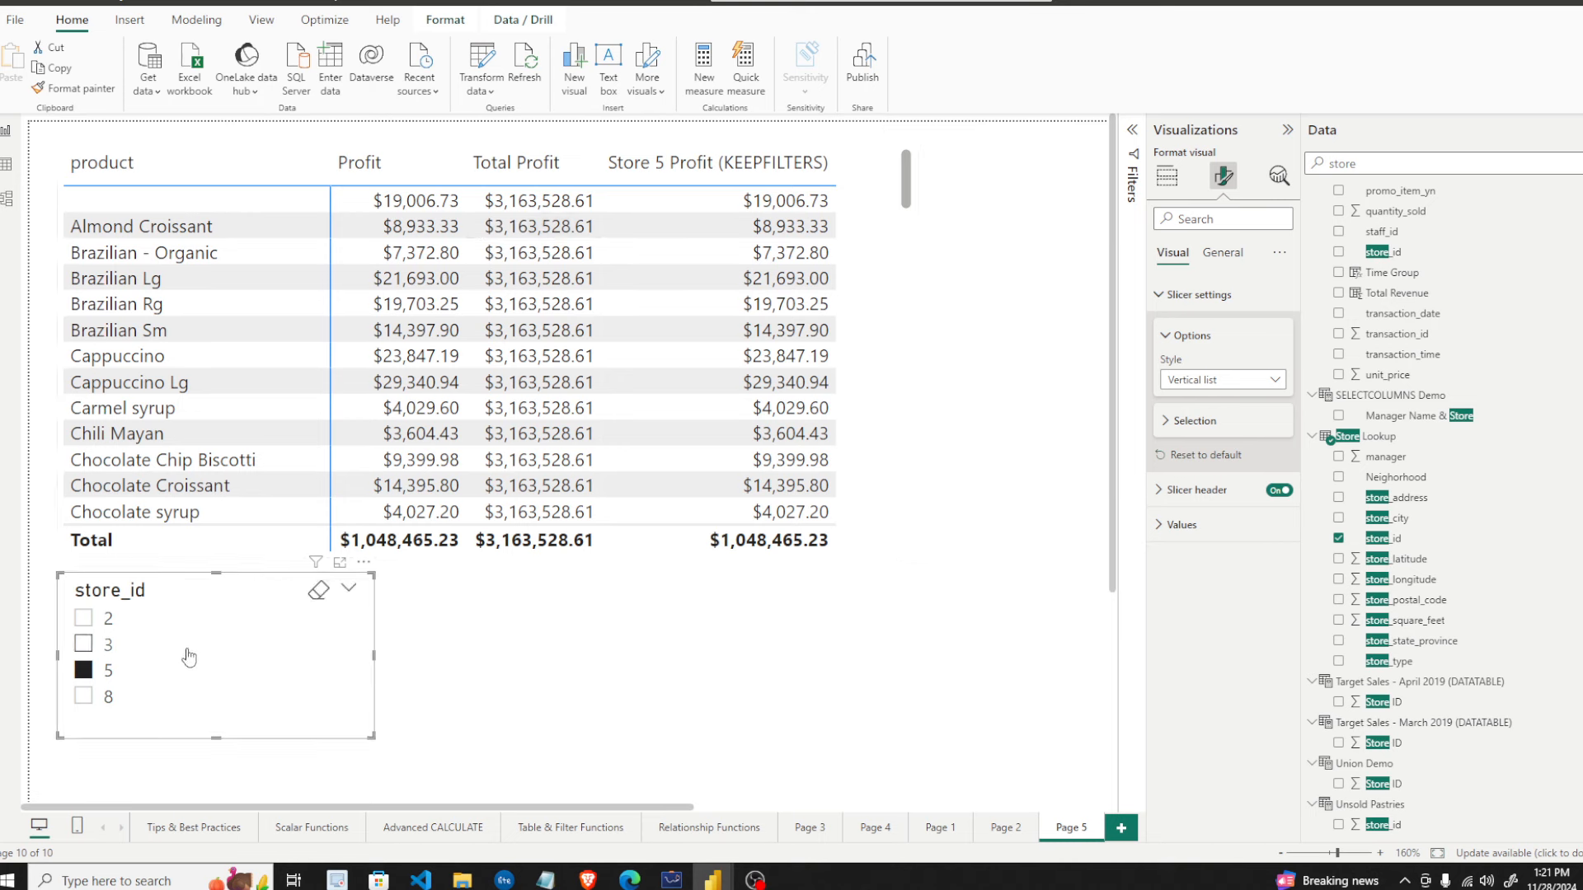
pyautogui.click(83, 647)
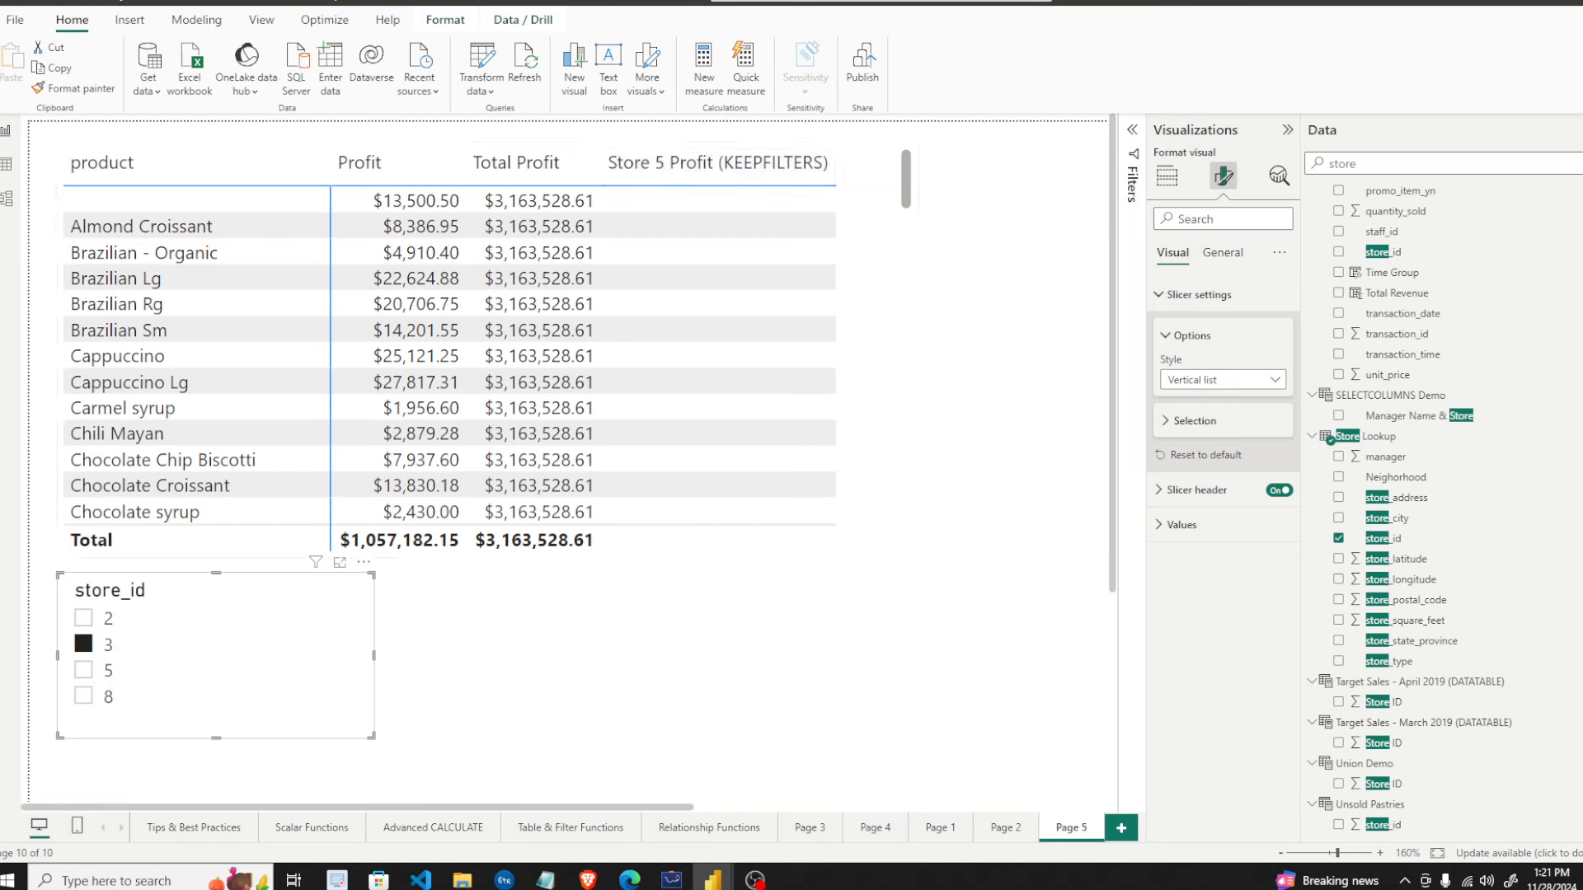
# - Expand the Store 5 Profit (KEEPFILTERS) measure's formula and examine its 'Store Lookup'[store_id] = 5 condition
pyautogui.scroll(5, 1412, 271)
pyautogui.scroll(2, 1412, 270)
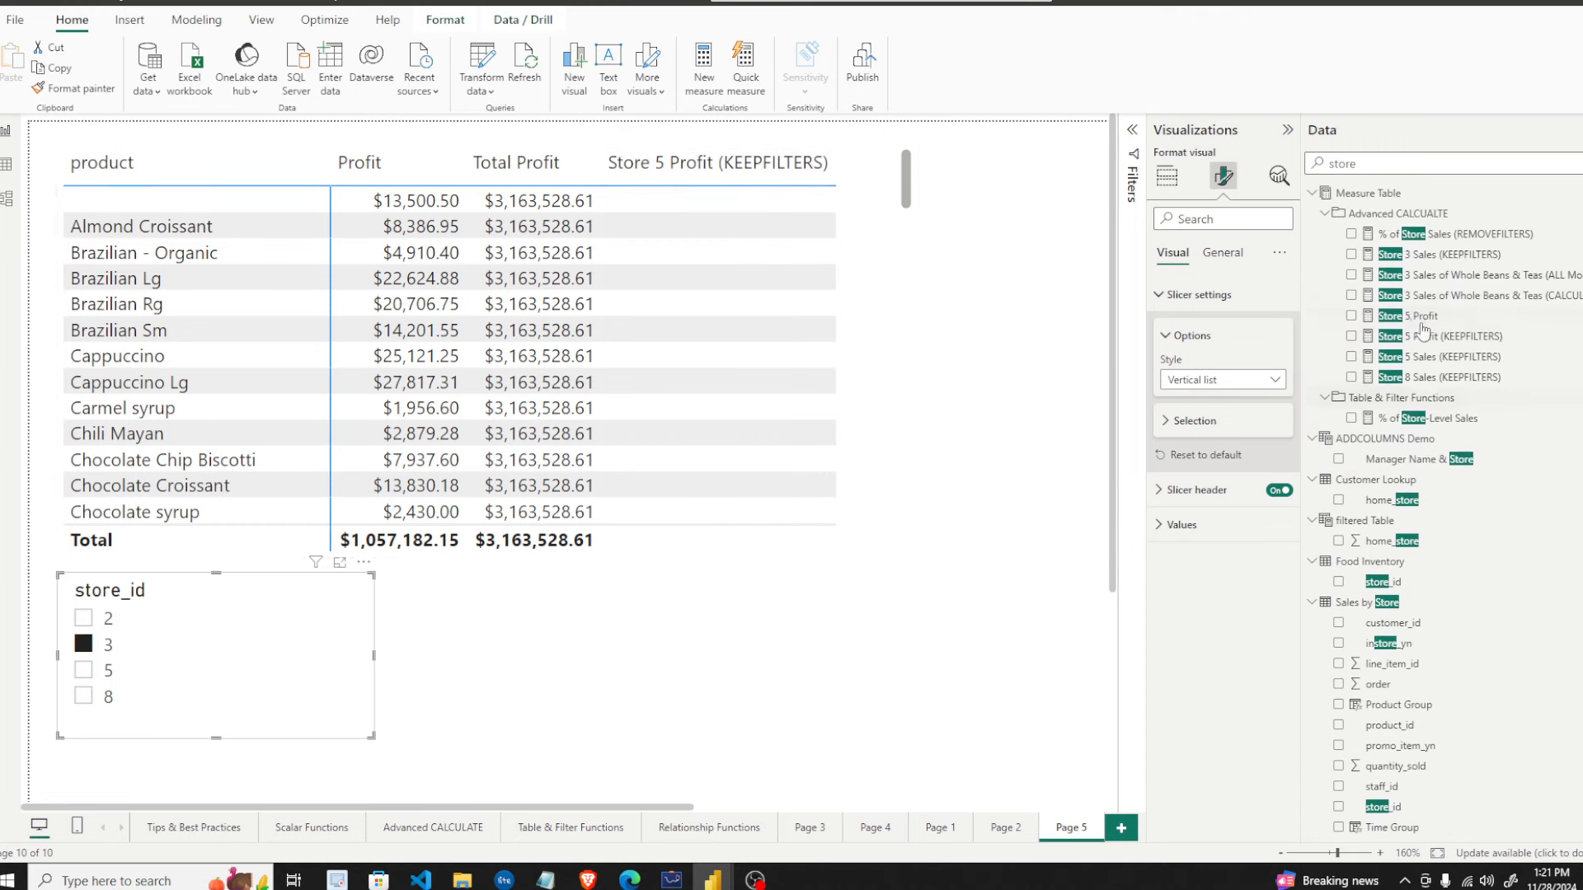
pyautogui.click(1419, 344)
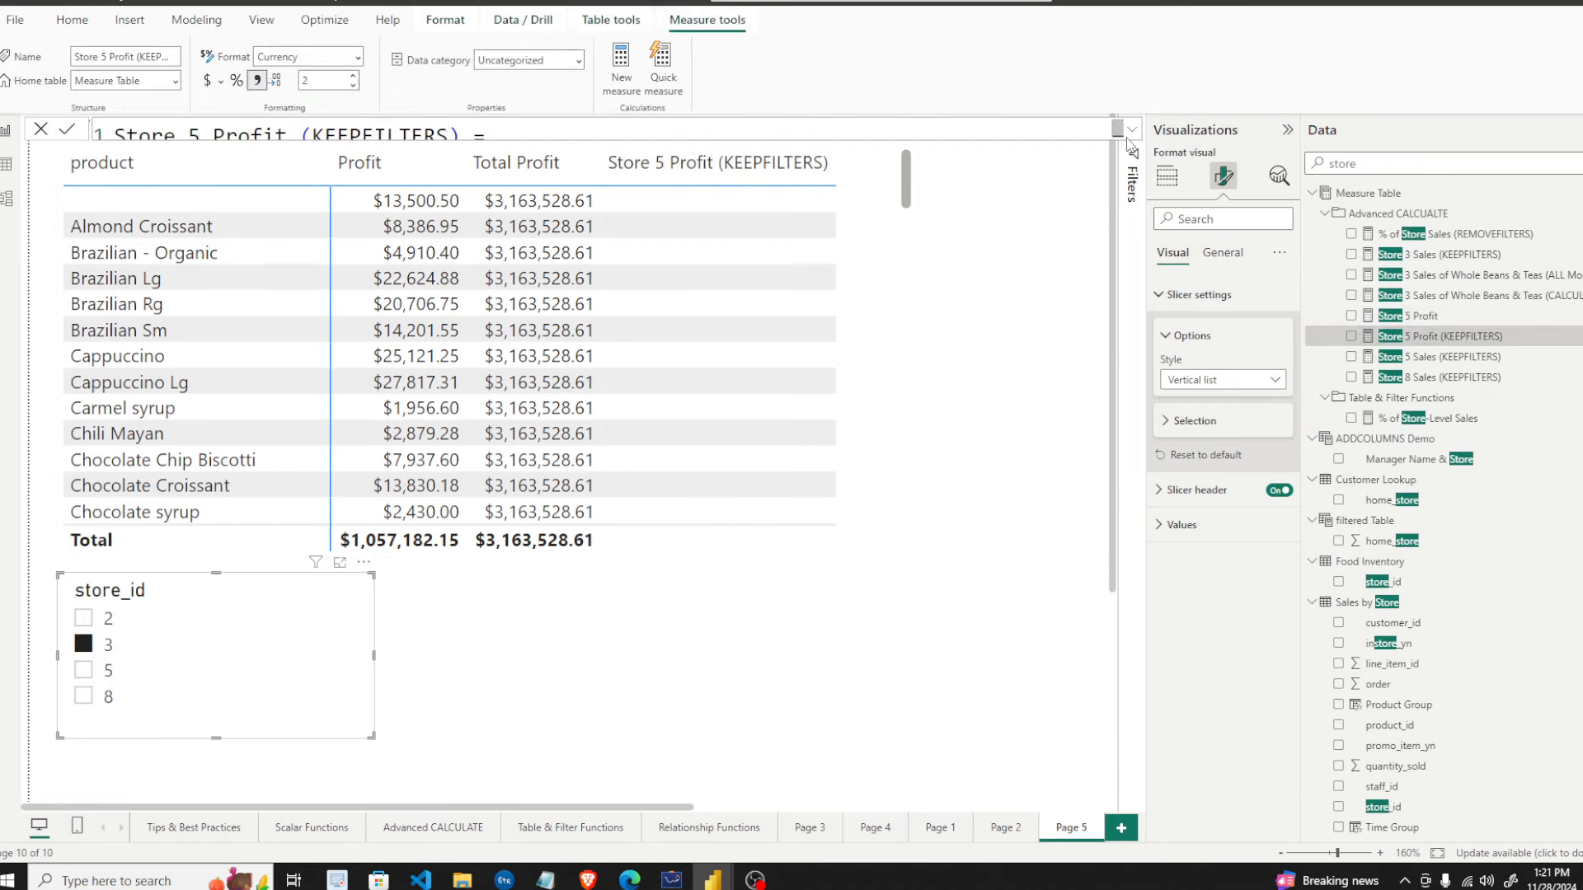
pyautogui.click(1132, 129)
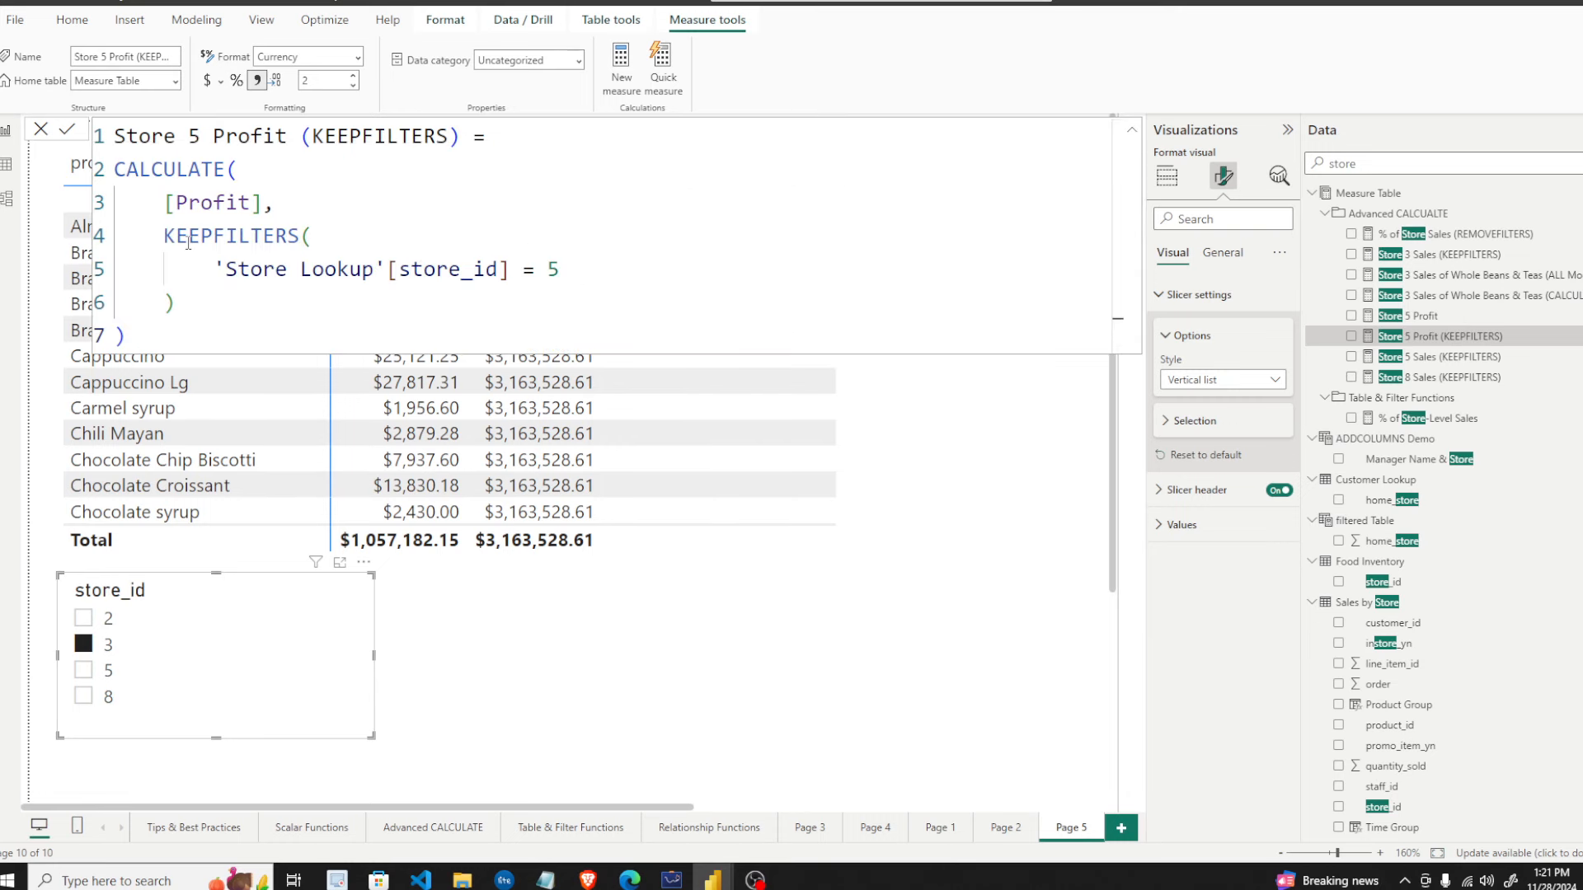
pyautogui.moveTo(225, 269); pyautogui.dragTo(576, 265)
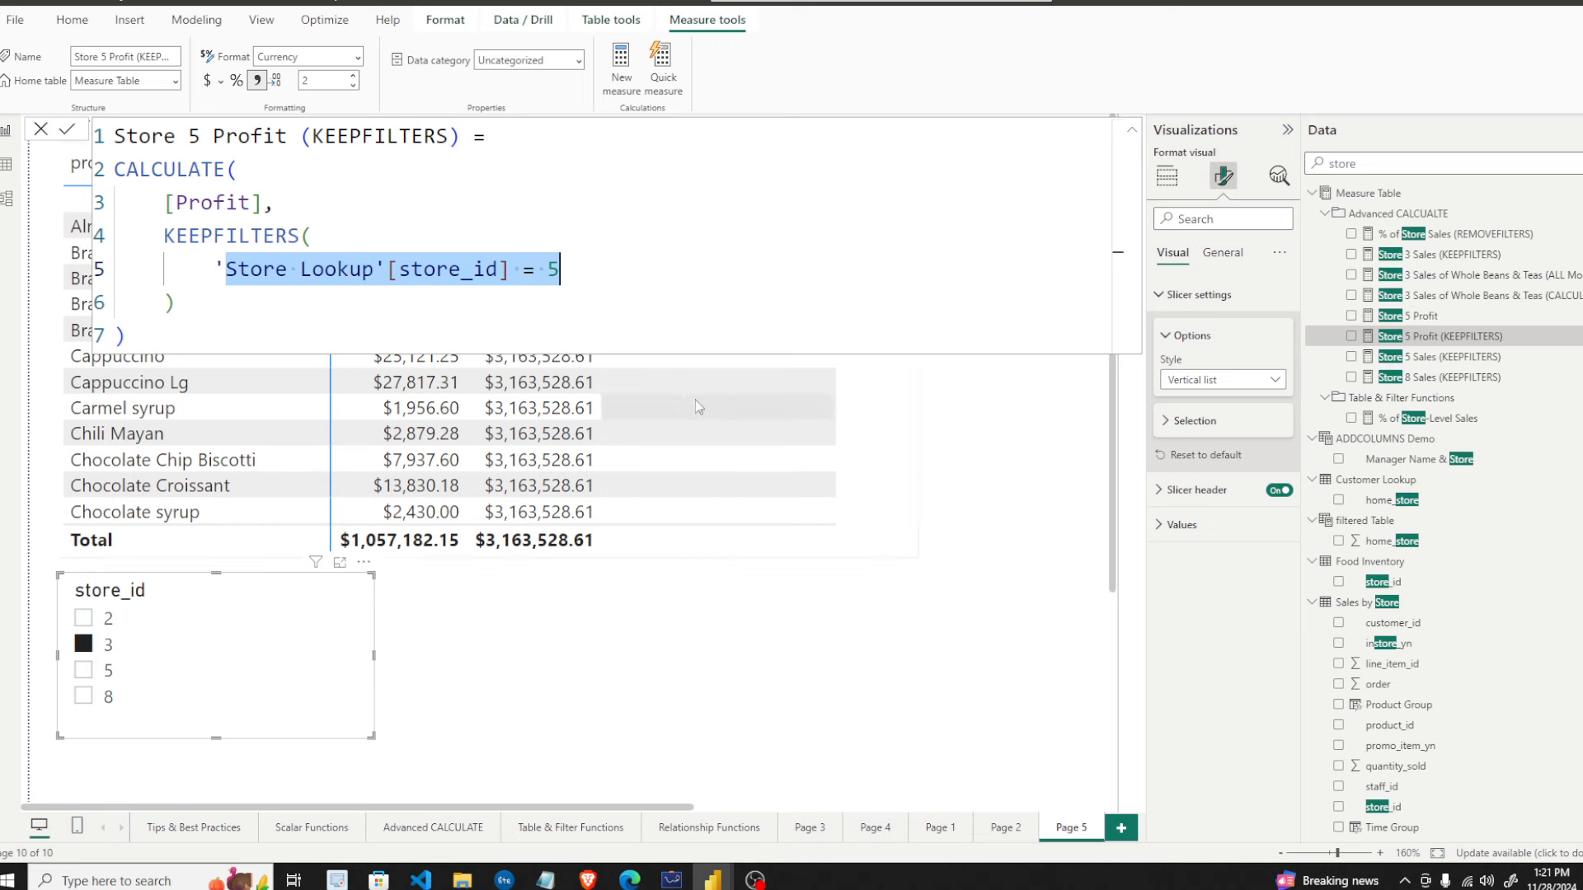
# - Clear store_id 3 in the slicer, close the formula, and filter the matrix to store_id 5
pyautogui.click(83, 647)
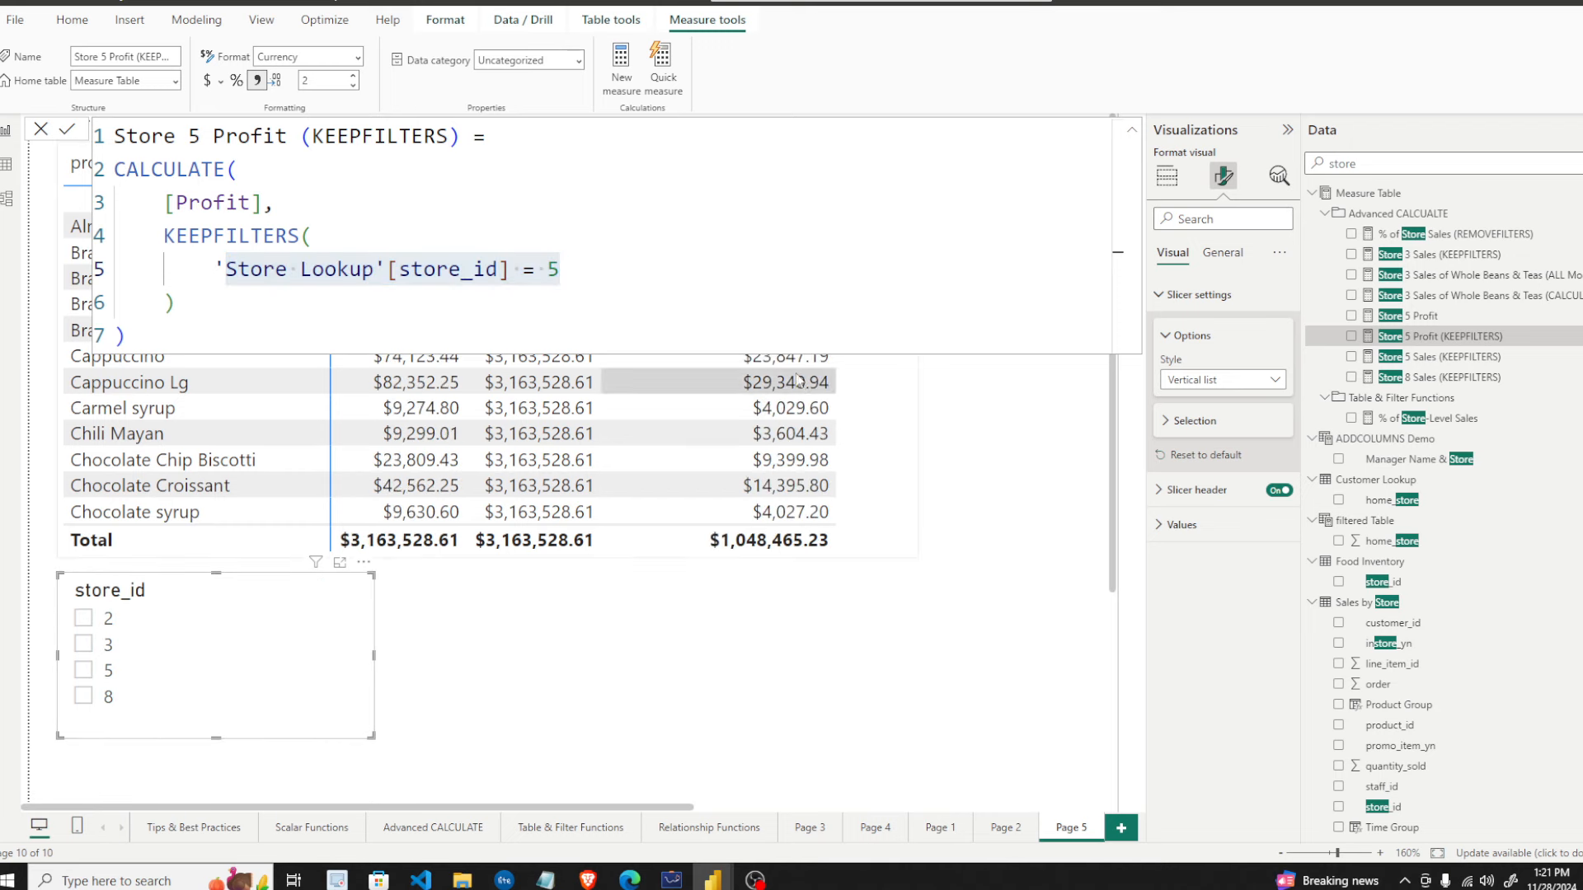
pyautogui.click(926, 592)
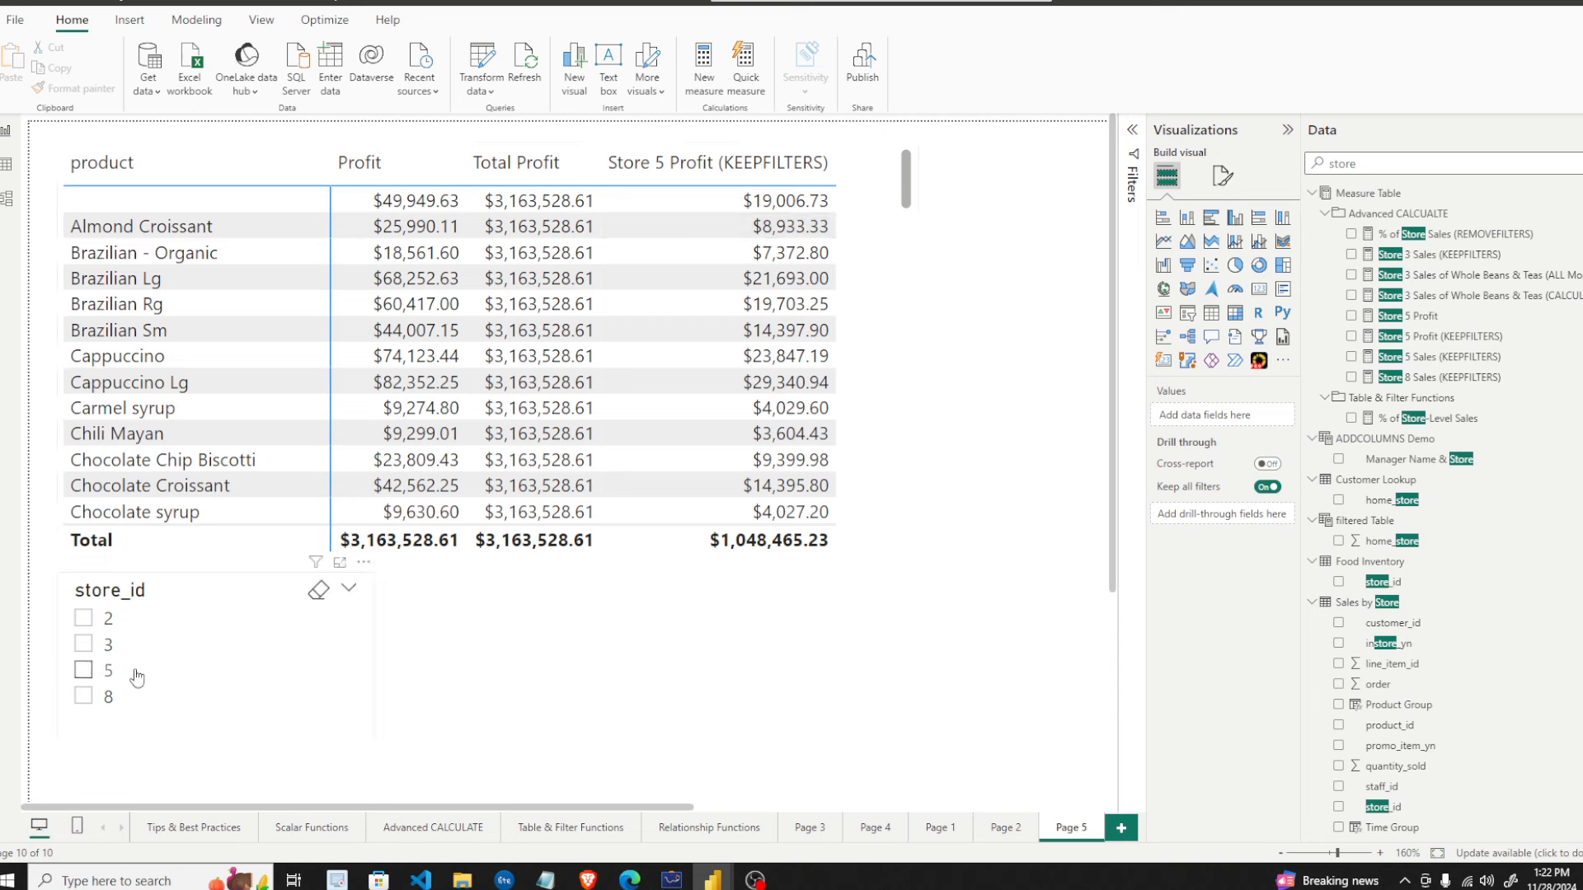
pyautogui.click(83, 670)
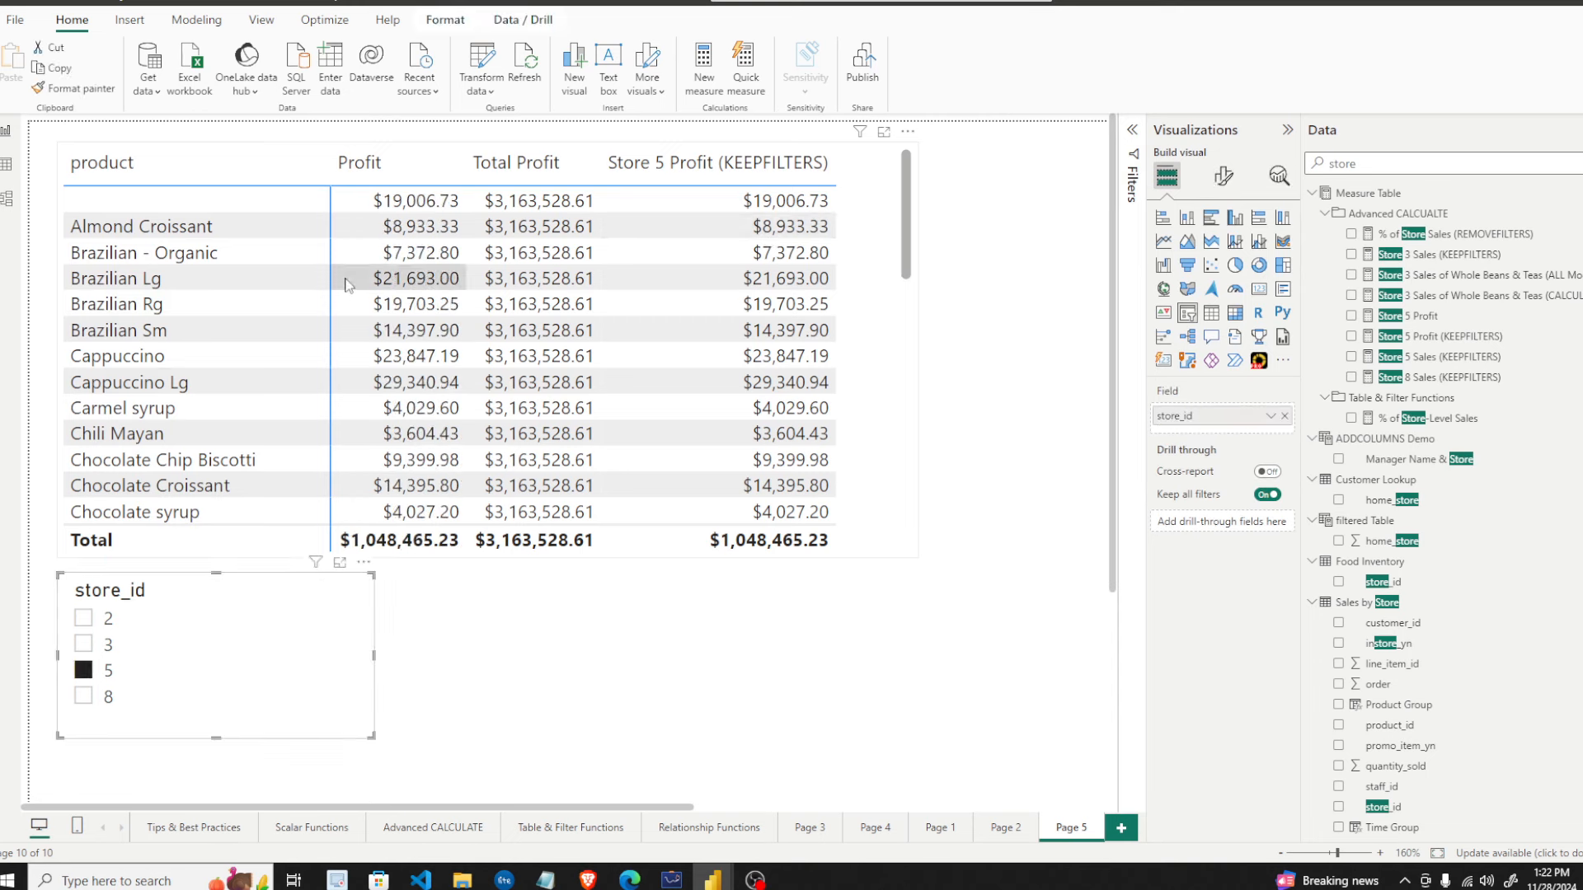